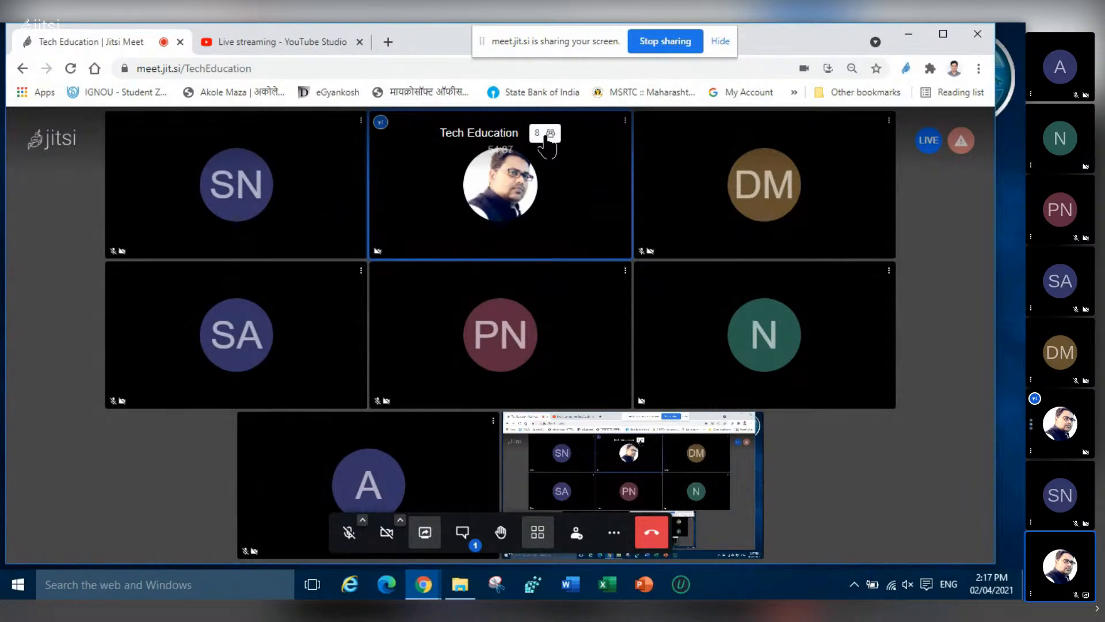
Minimize the browser window and switch to File Explorer
click(908, 33)
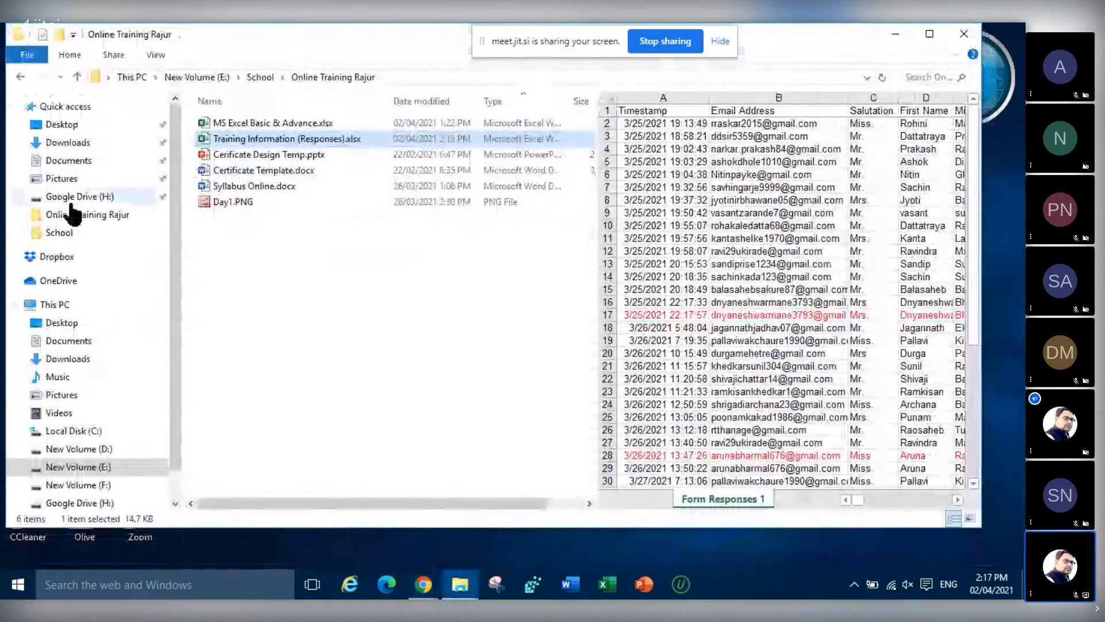
click(93, 485)
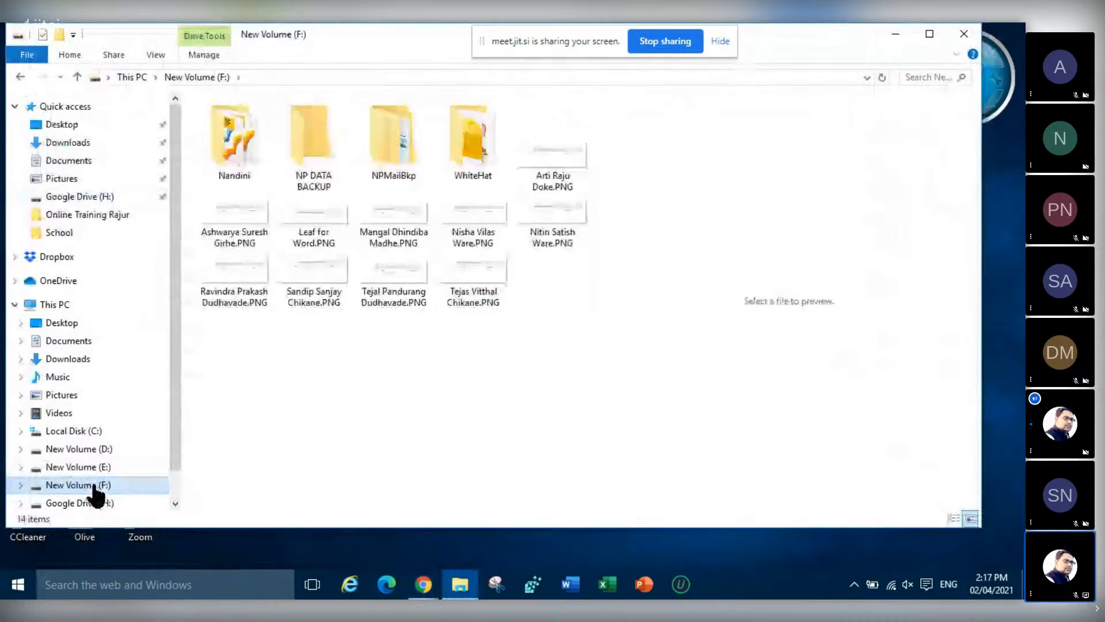
click(92, 467)
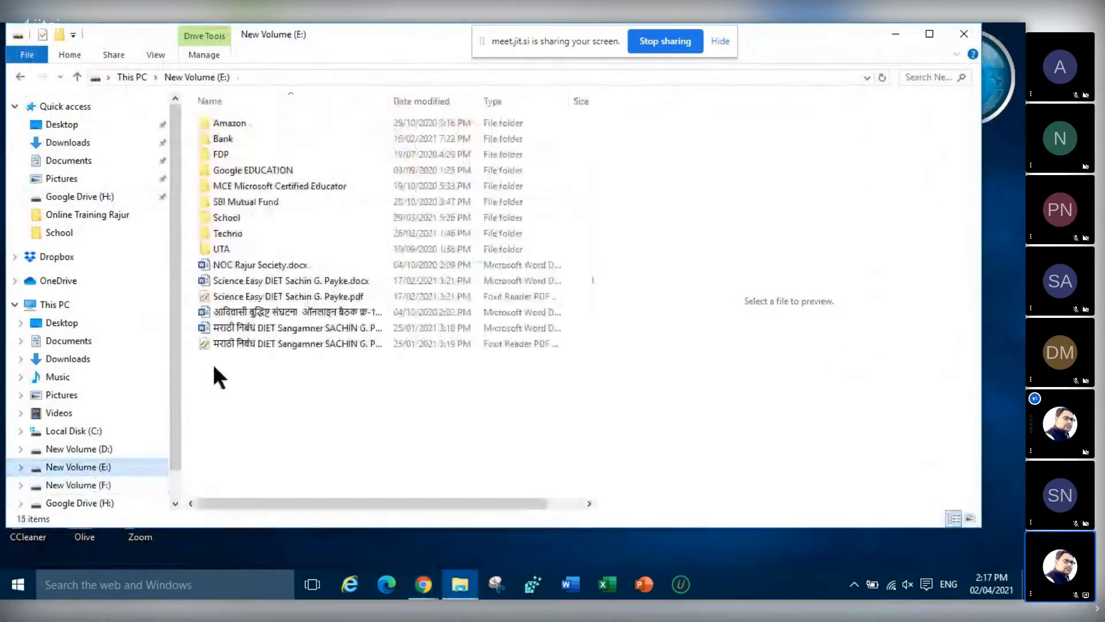
double_click(237, 216)
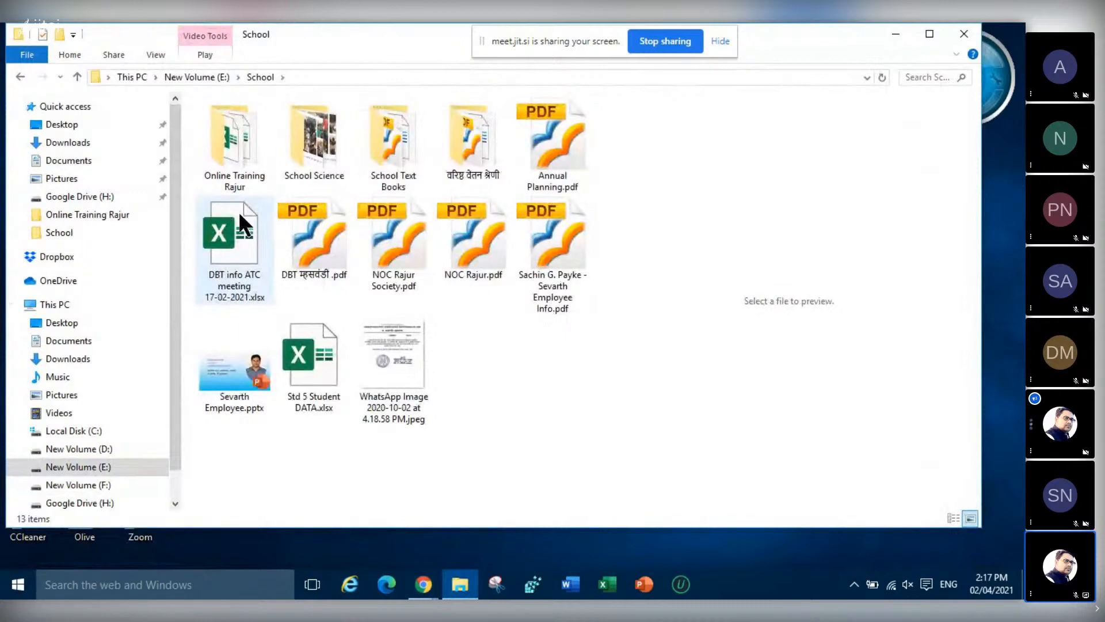
double_click(248, 154)
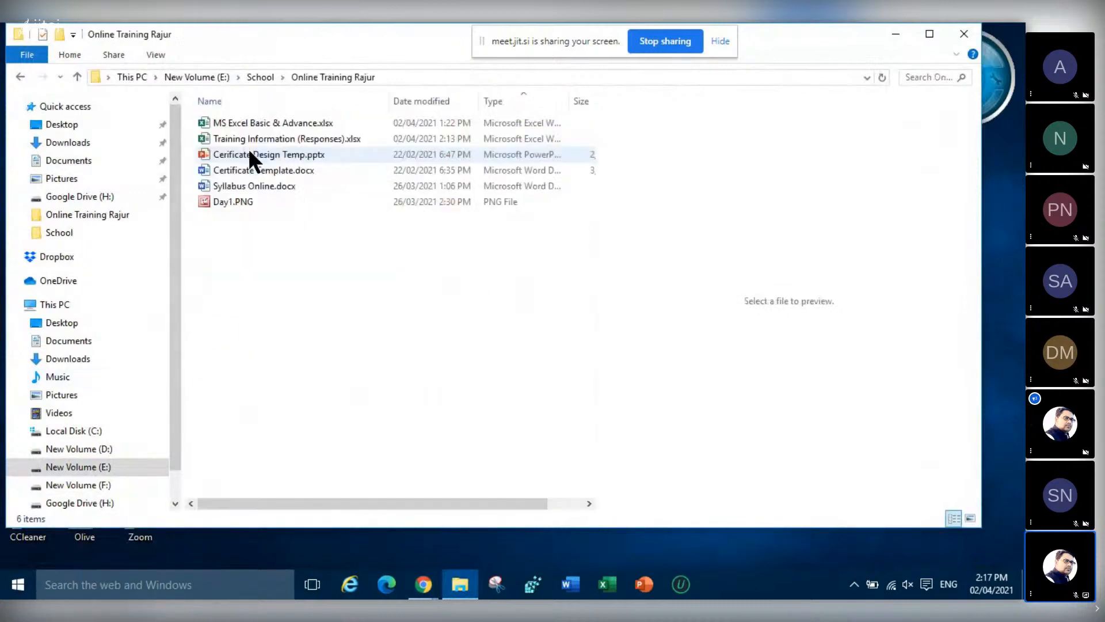
Open the Mail Merge folder inside the Techno folder on drive E
click(98, 467)
click(223, 237)
double_click(223, 234)
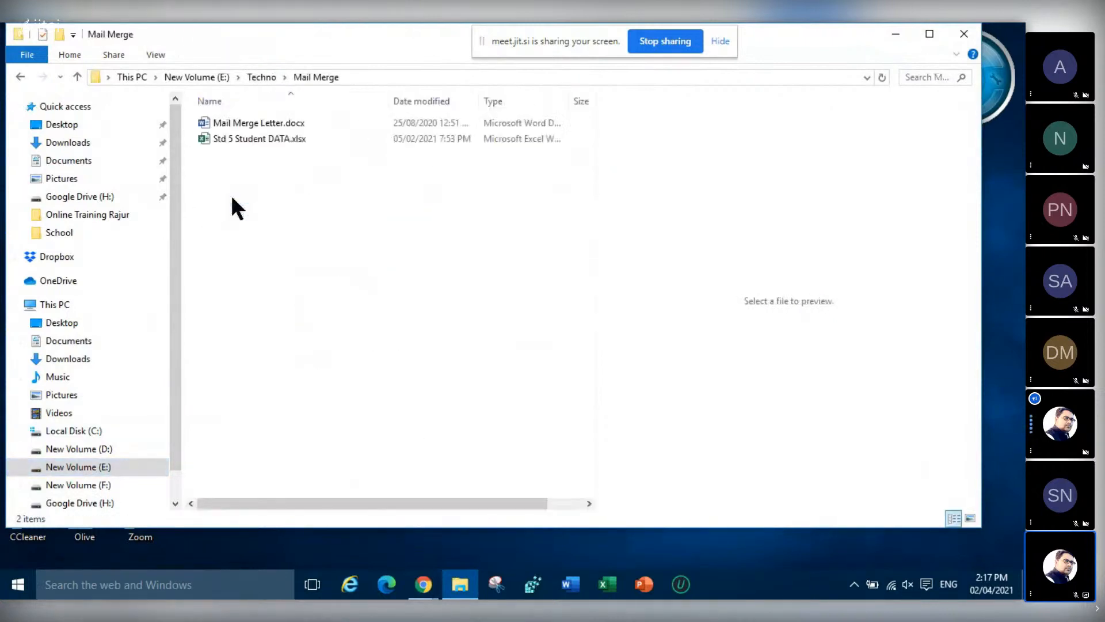
Copy Mail Merge Letter.docx and Std 5 Student DATA.xlsx from the Mail Merge folder to the desktop
drag(319, 184, 260, 122)
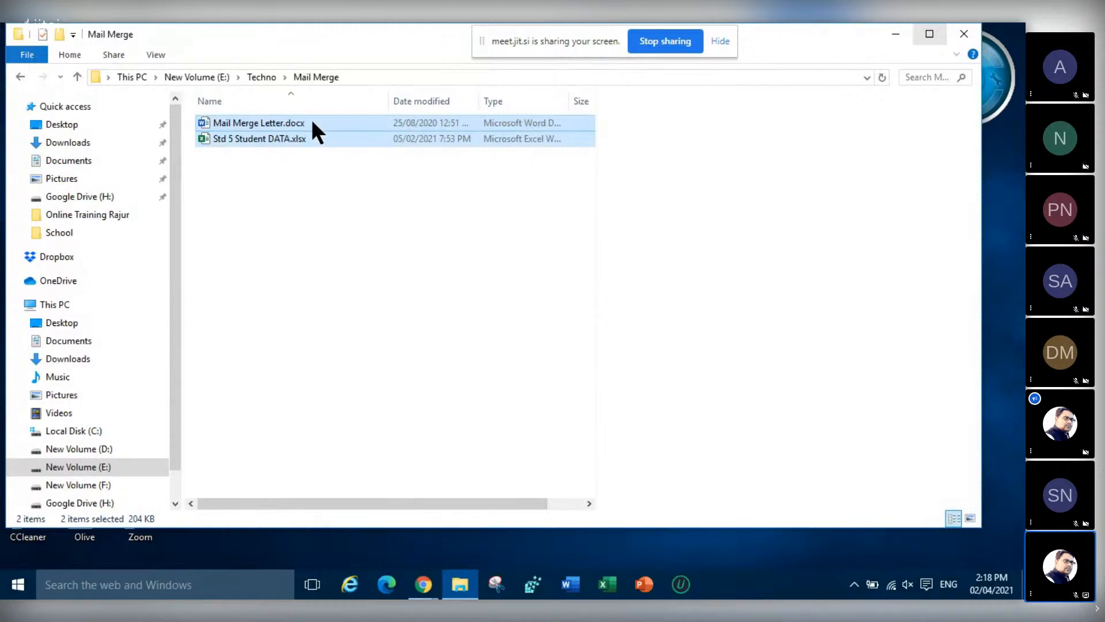
click(896, 33)
right_click(443, 200)
click(460, 584)
click(460, 585)
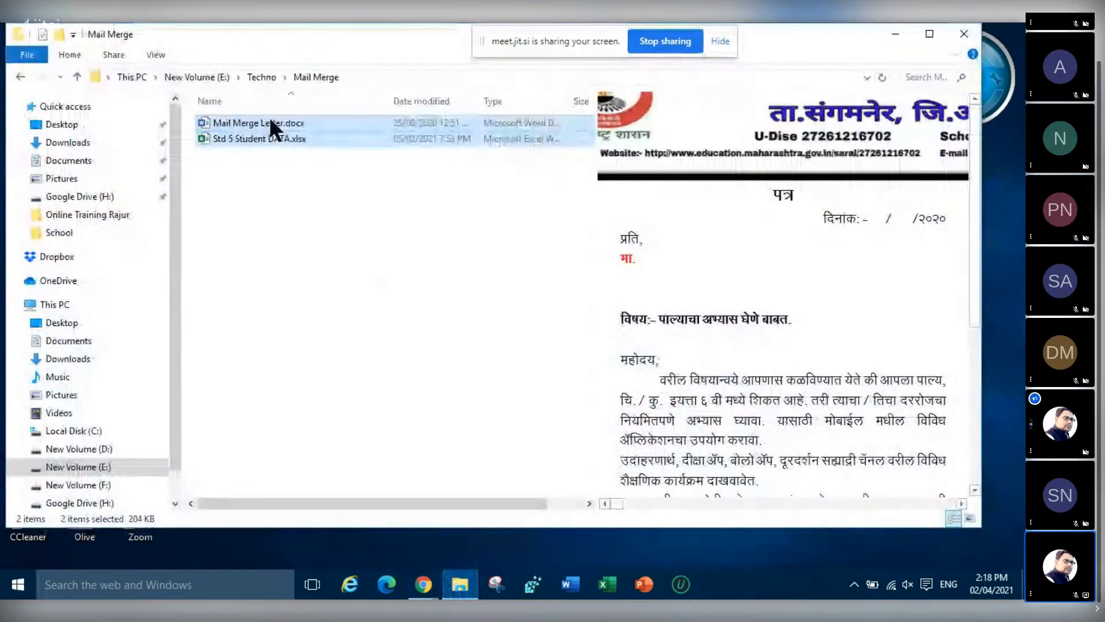
right_click(269, 117)
click(310, 244)
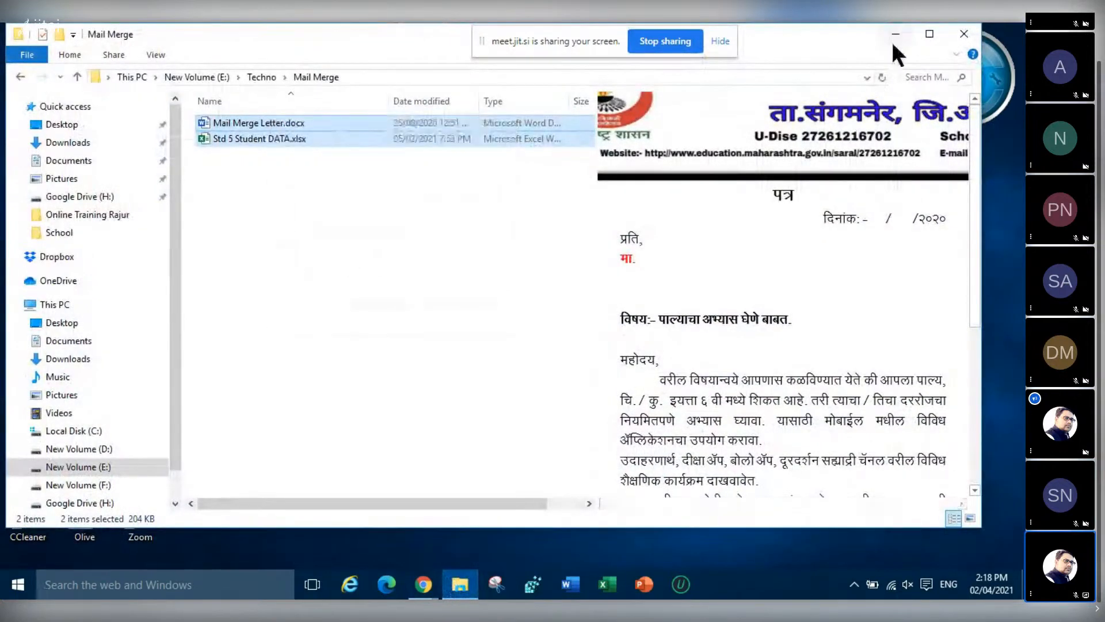
click(893, 38)
right_click(418, 180)
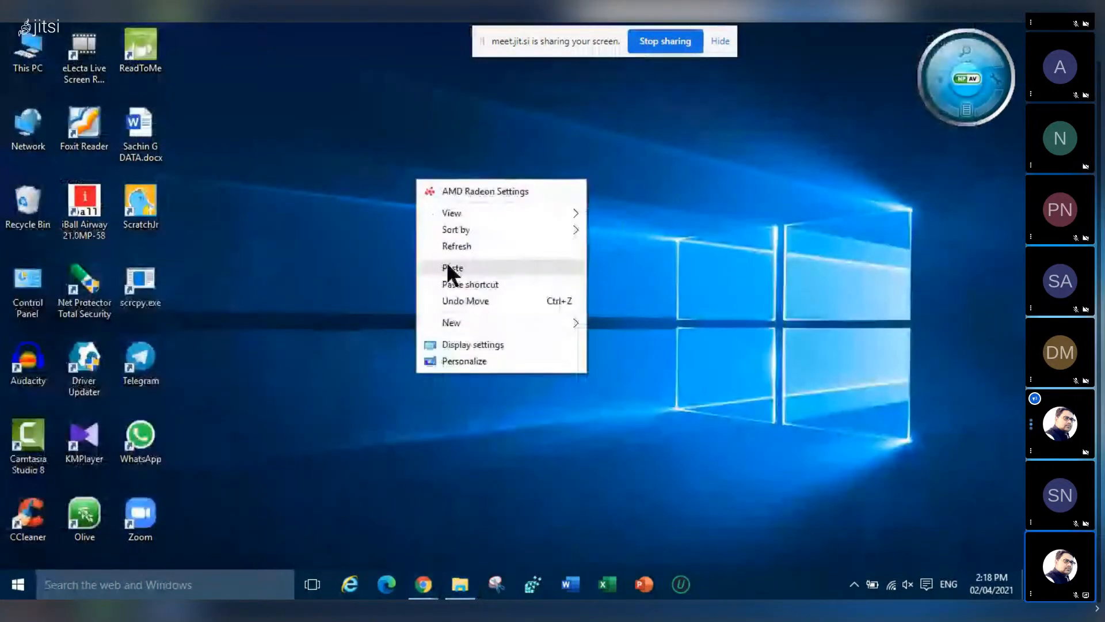
click(448, 266)
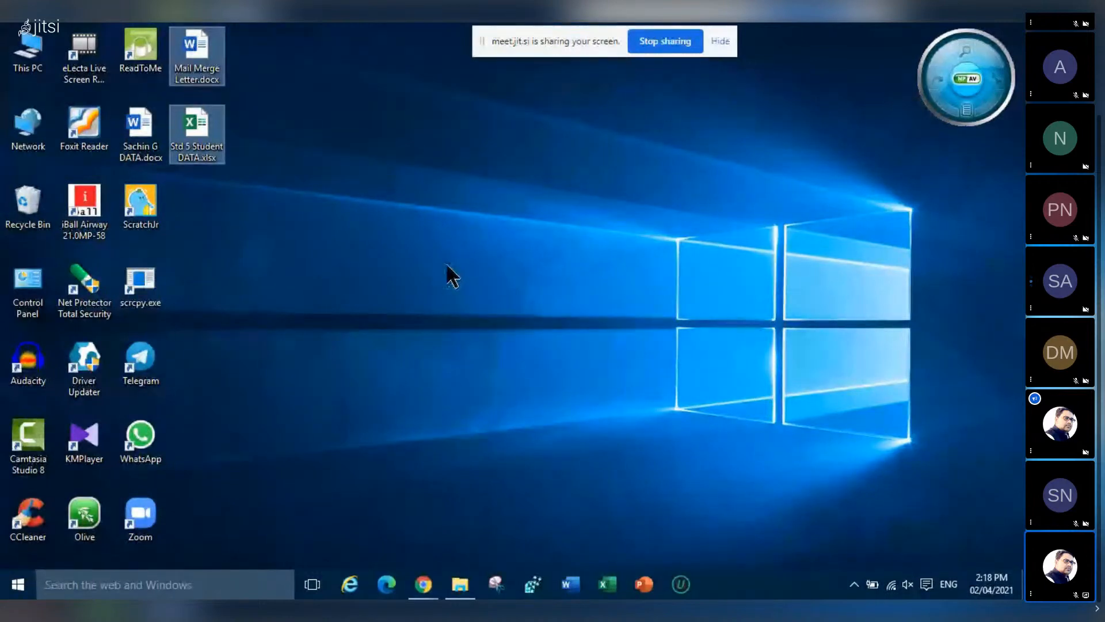
Refresh the desktop
right_click(609, 200)
click(655, 269)
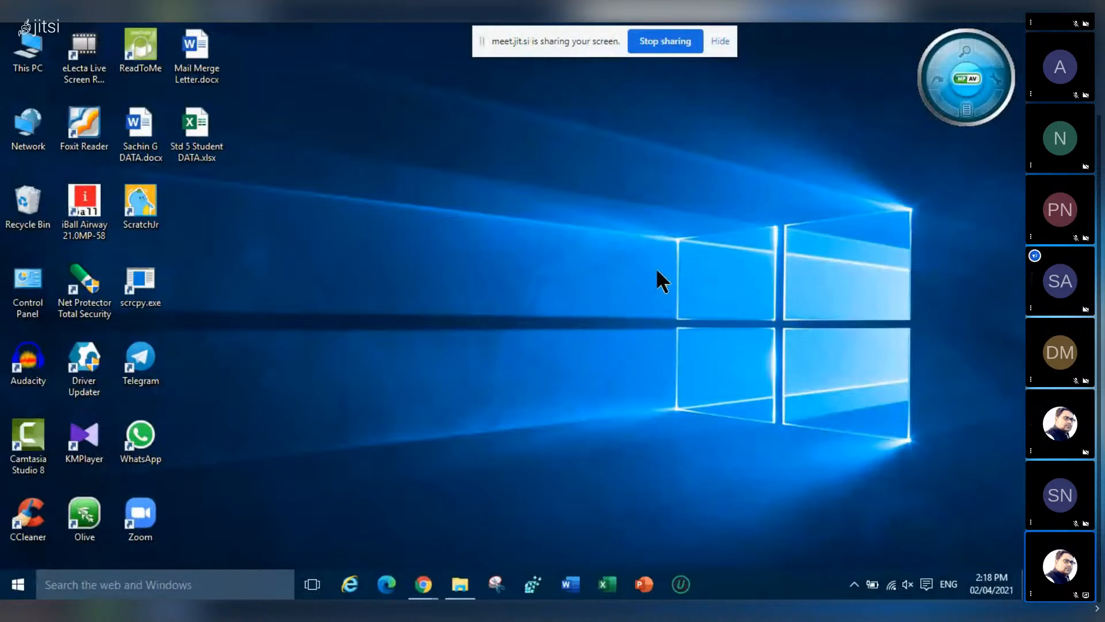
right_click(671, 276)
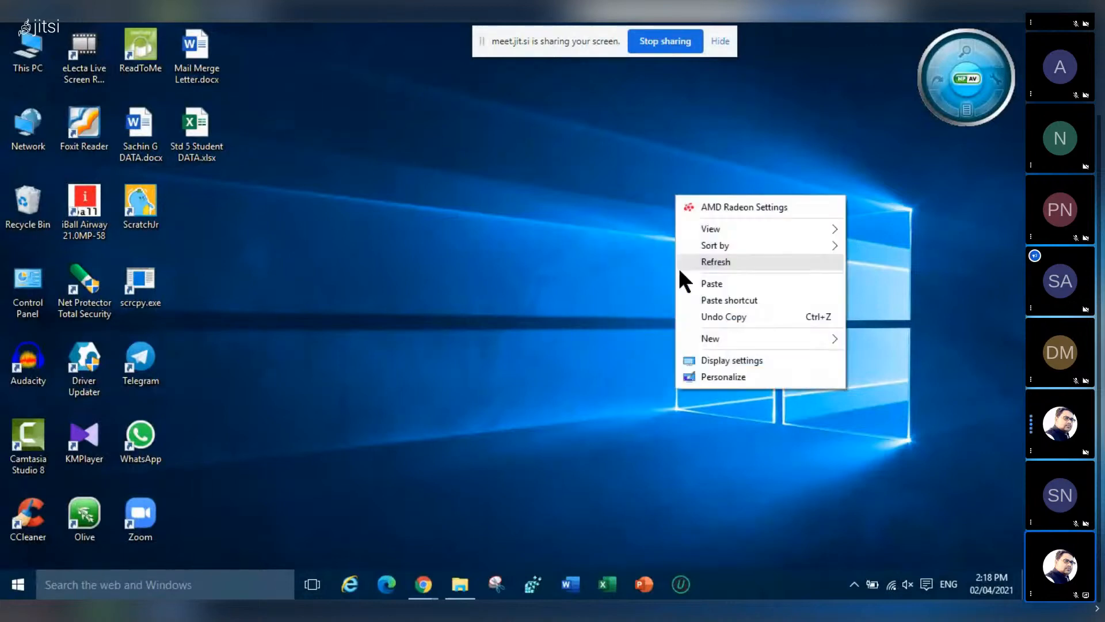
click(706, 264)
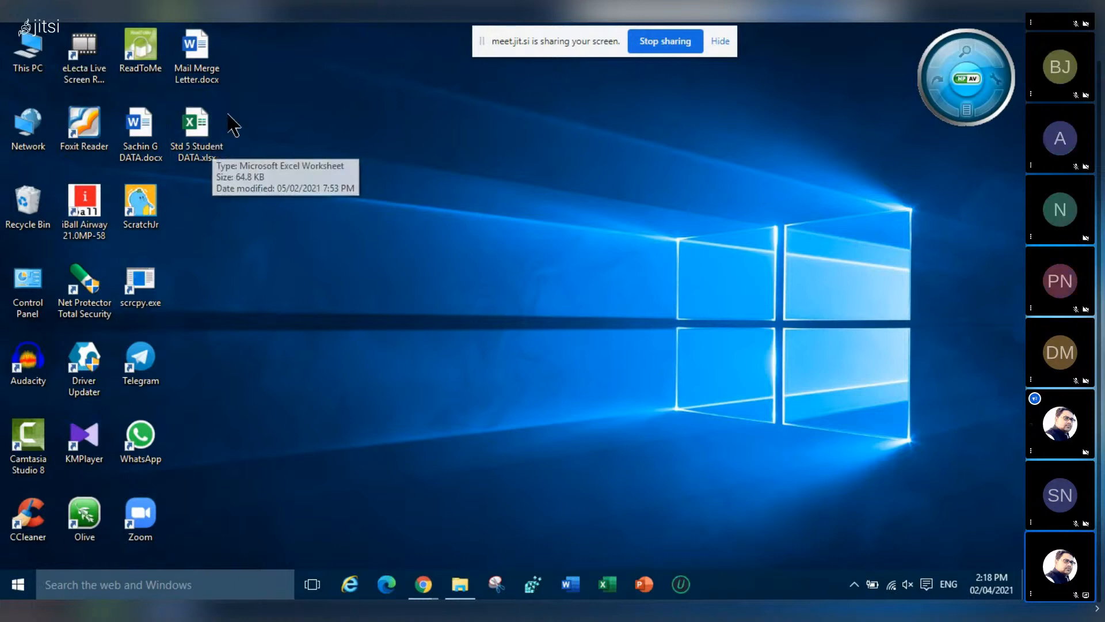
Open Mail Merge Letter.docx from the desktop and review the letter's recipient line and body text
double_click(202, 63)
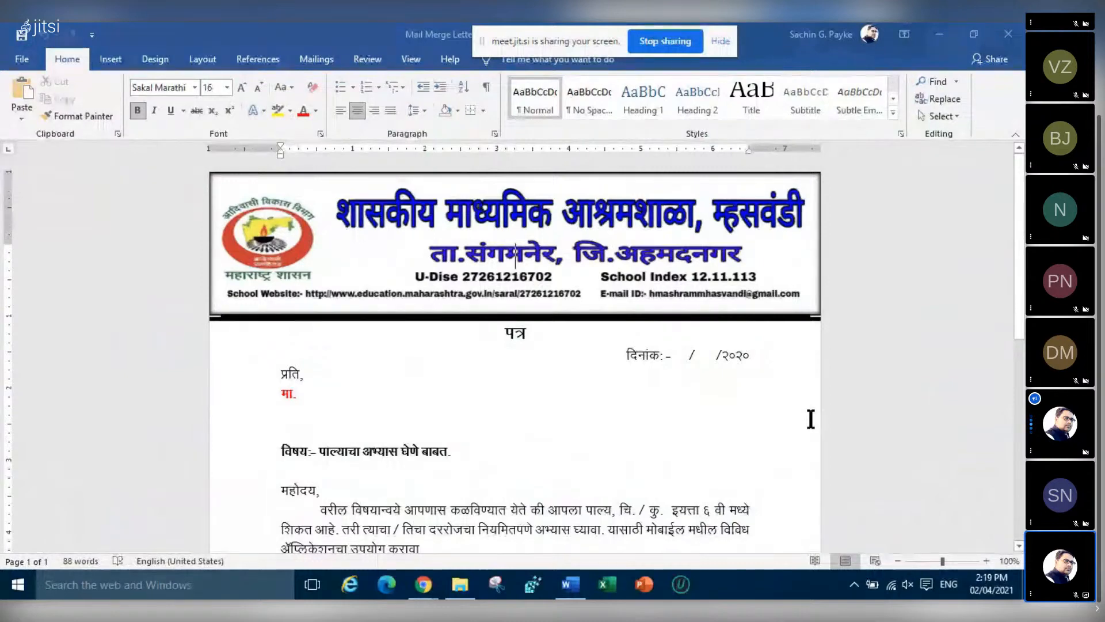
scroll(792, 409, down, 1)
scroll(792, 409, down, 2)
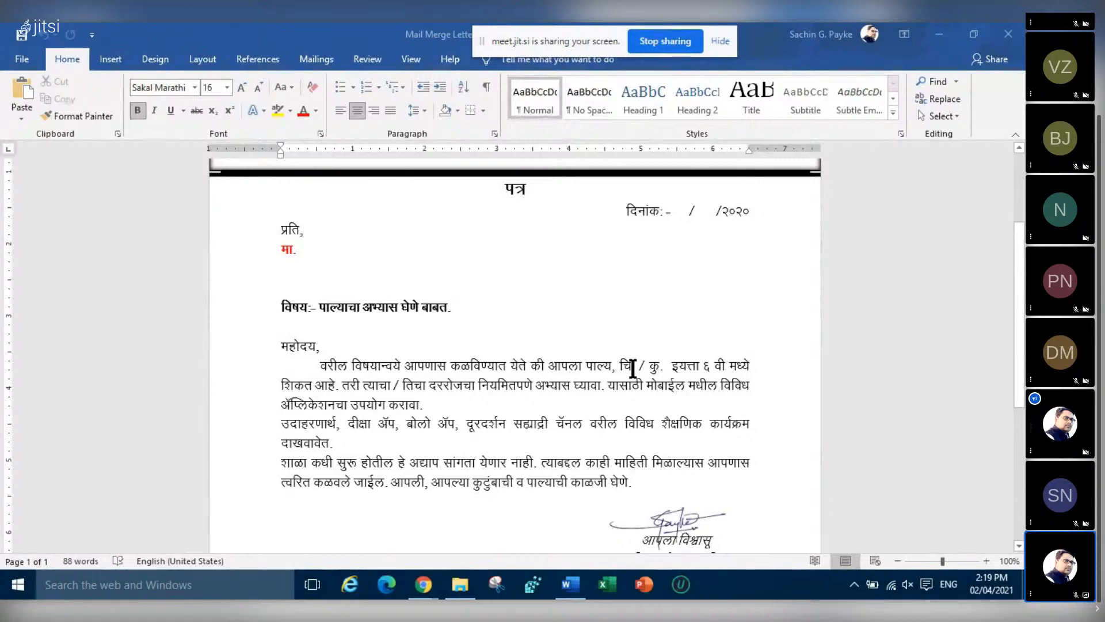
click(670, 375)
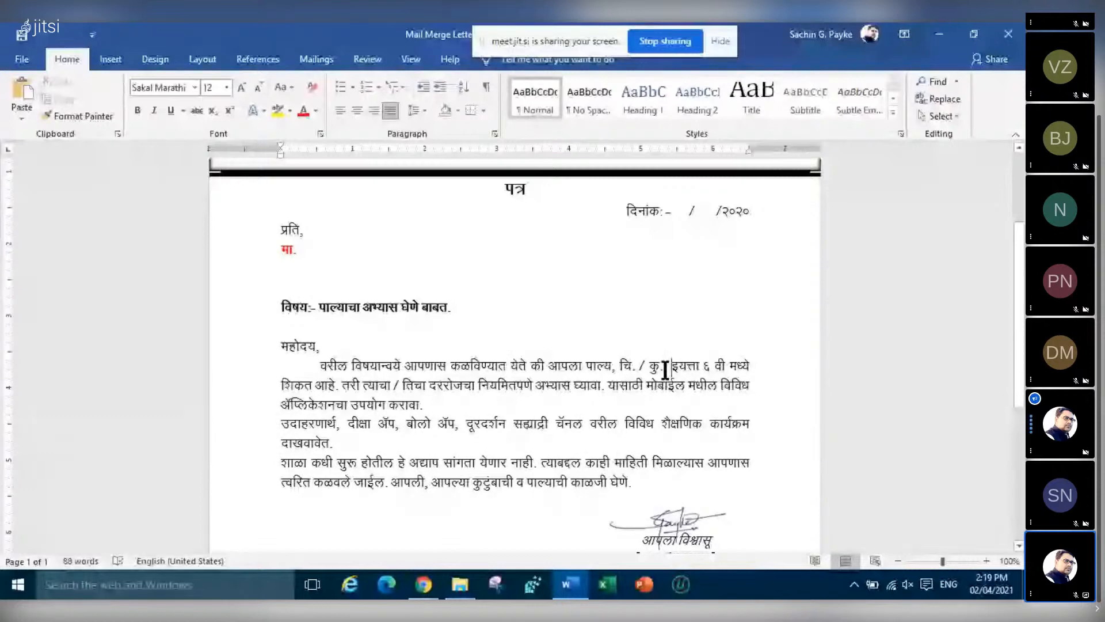
Move the screen-sharing bar off the document's title bar and minimize the letter's window
drag(517, 36, 88, 577)
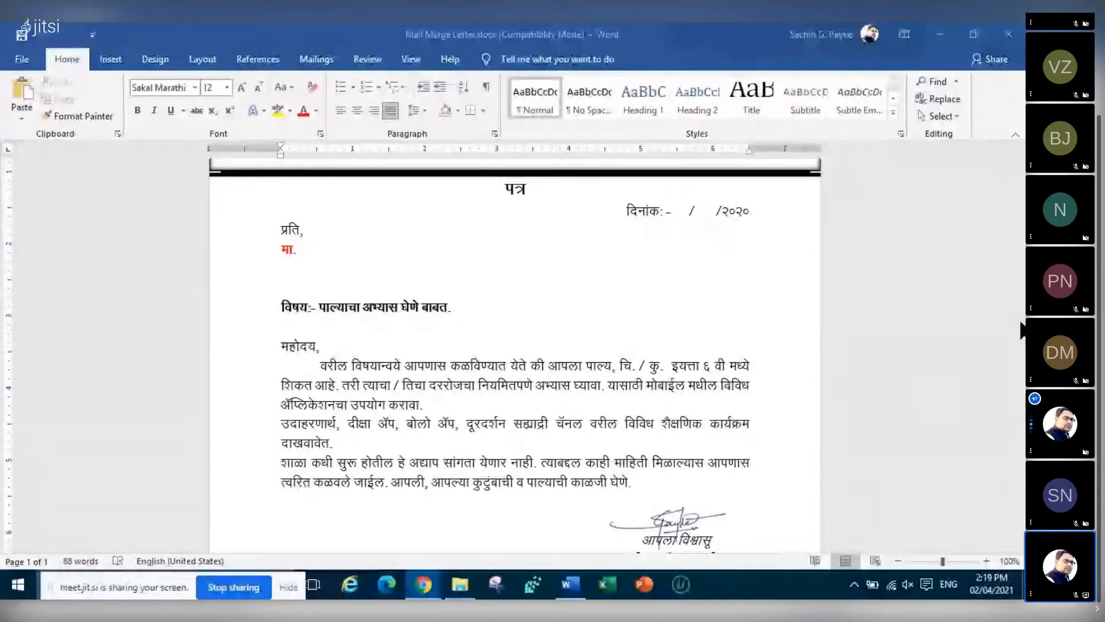
click(940, 35)
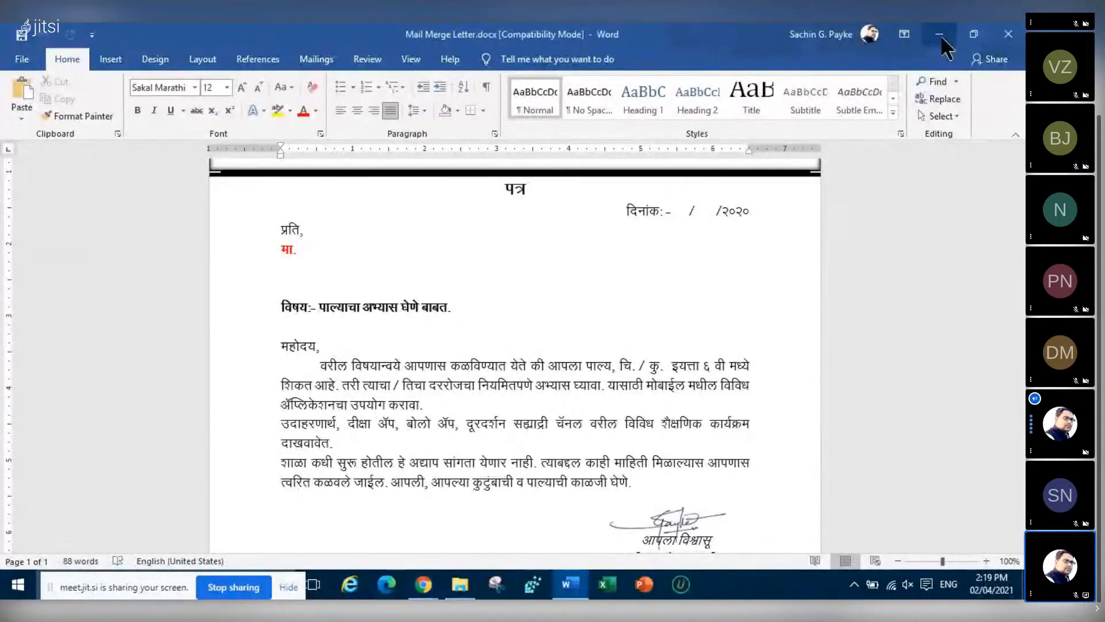
click(941, 35)
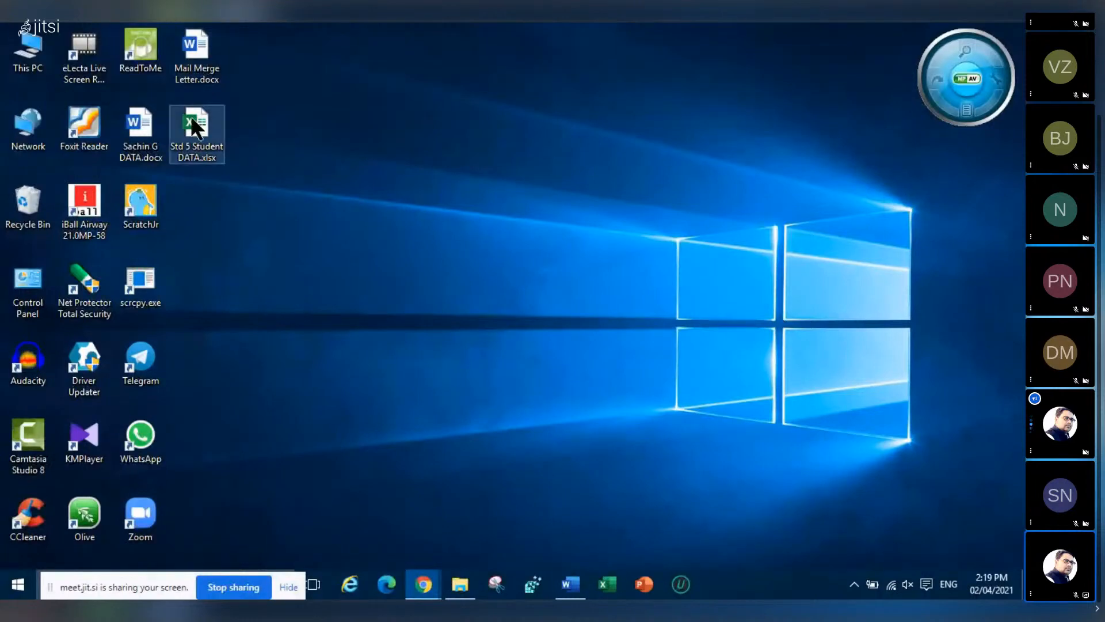
Open Std 5 Student DATA.xlsx from the desktop and show the first rows of the Mail Merge Sample sheet
double_click(193, 141)
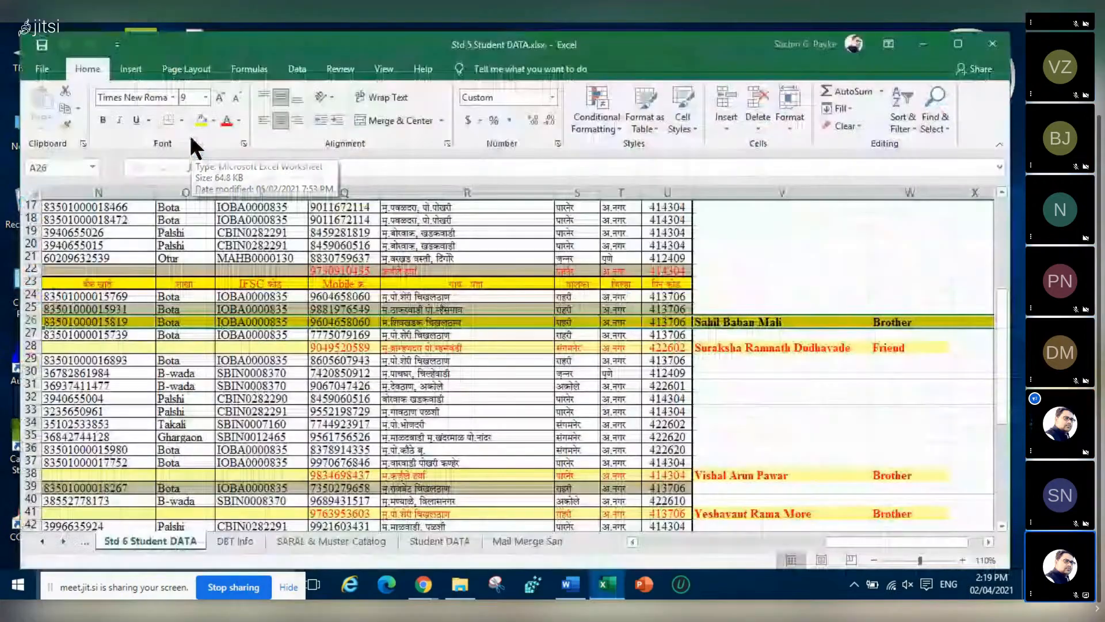
click(510, 543)
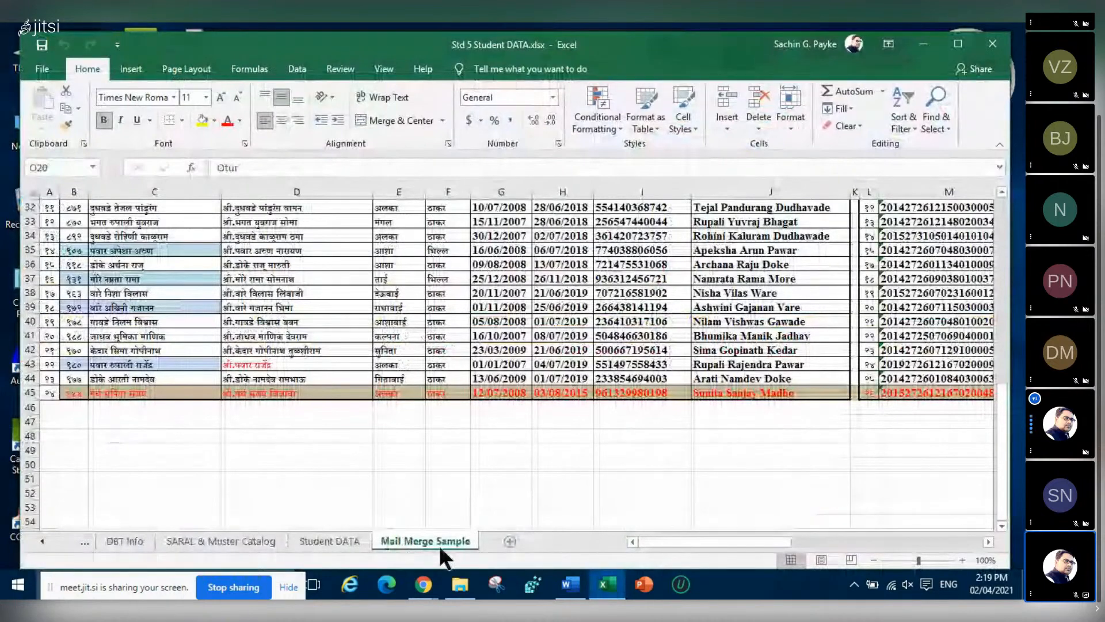
scroll(449, 438, up, 2)
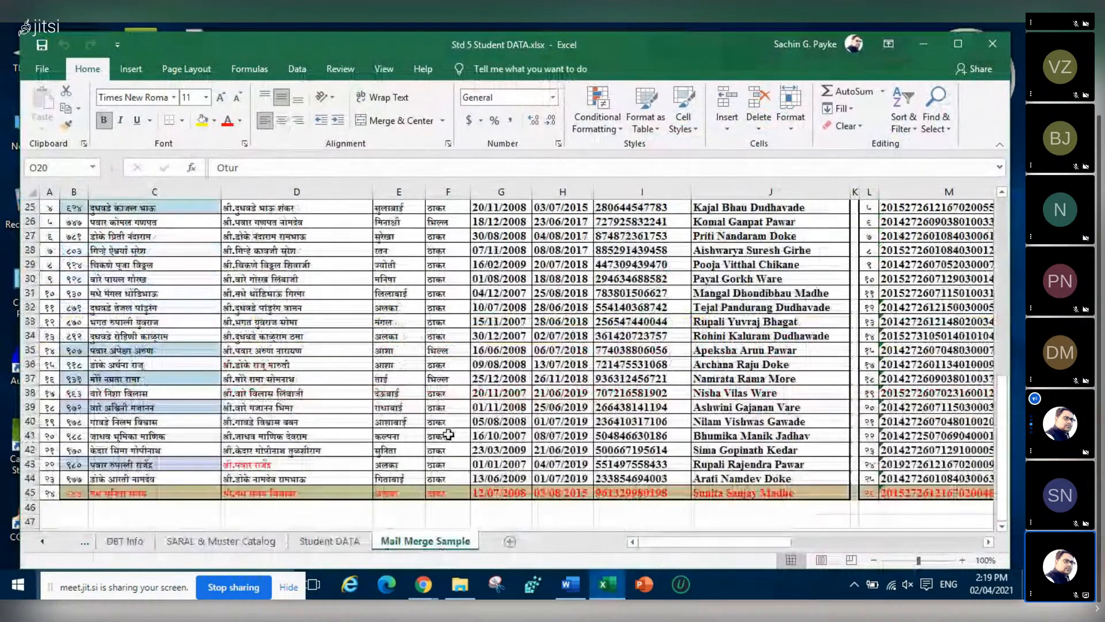
scroll(448, 435, up, 4)
scroll(448, 432, up, 4)
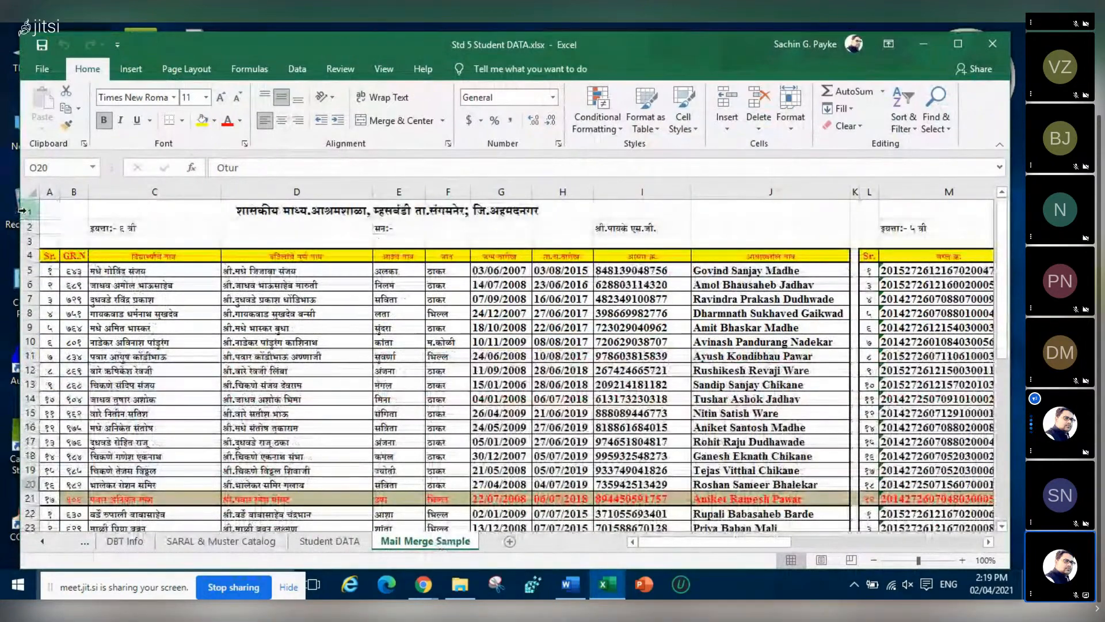
Delete rows 1 to 3 above the column headings in the Mail Merge Sample sheet
drag(24, 210, 29, 249)
right_click(30, 247)
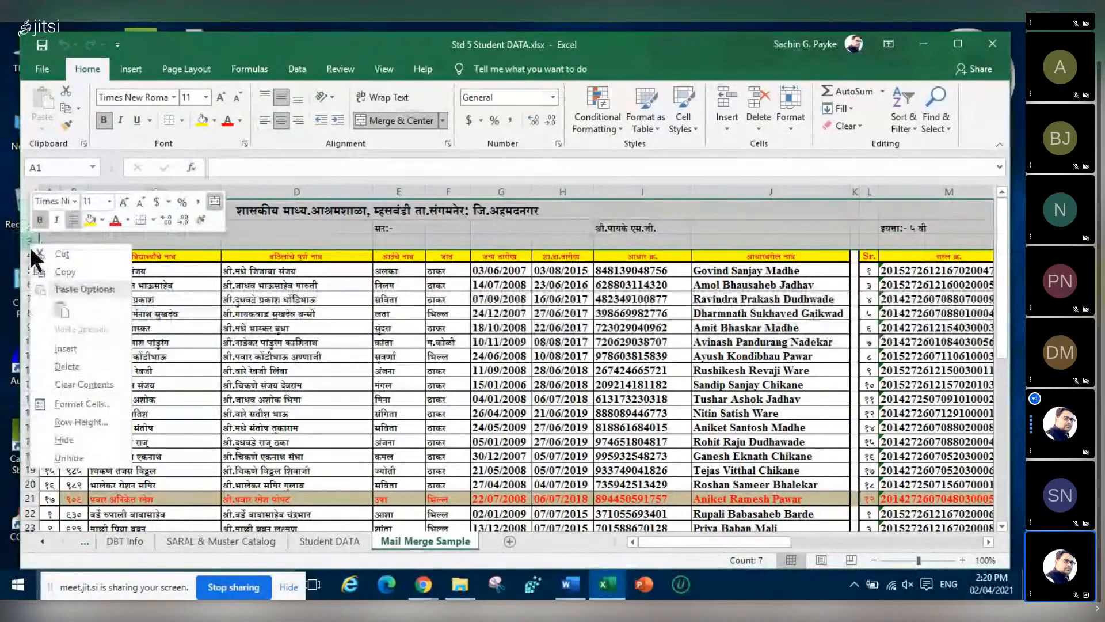
click(66, 368)
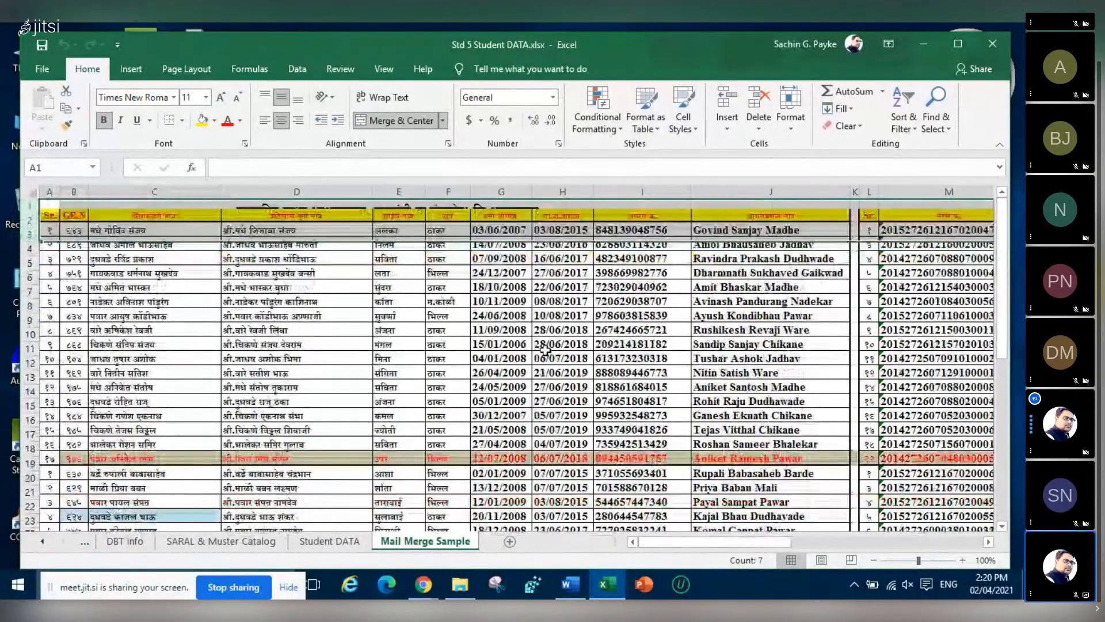
click(551, 350)
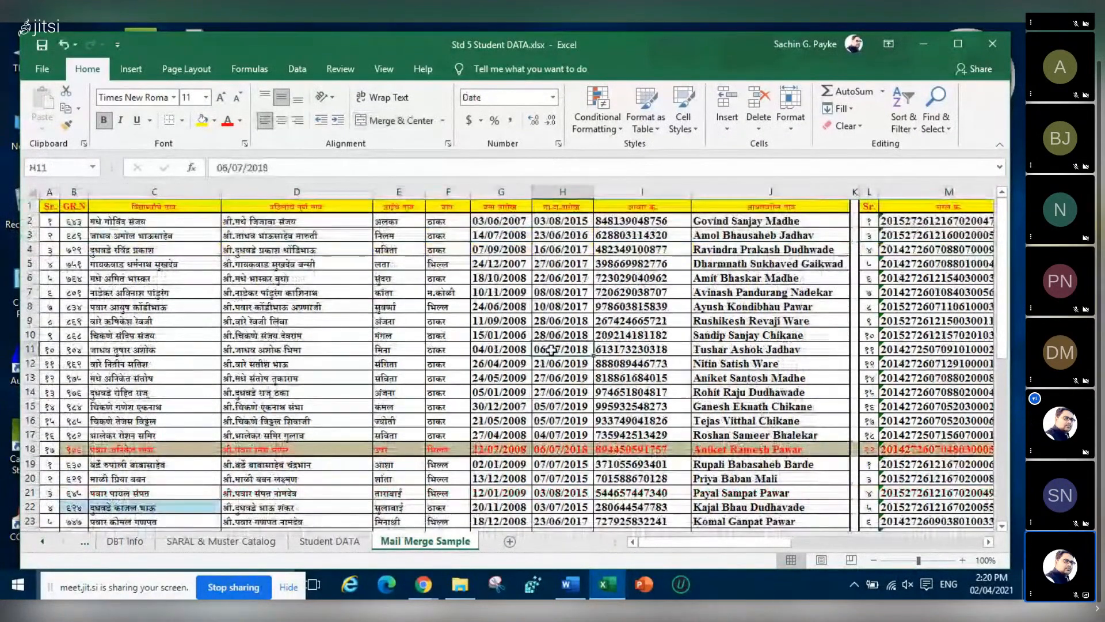
Examine the student table's columns from the serial number across to the address at 110% zoom
click(47, 206)
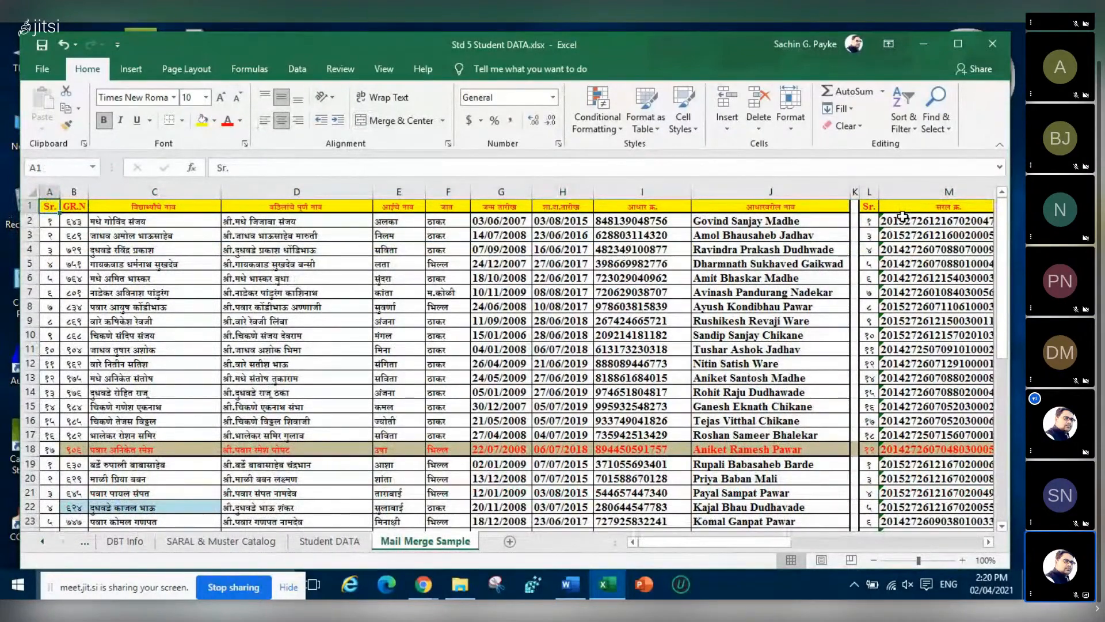
click(320, 280)
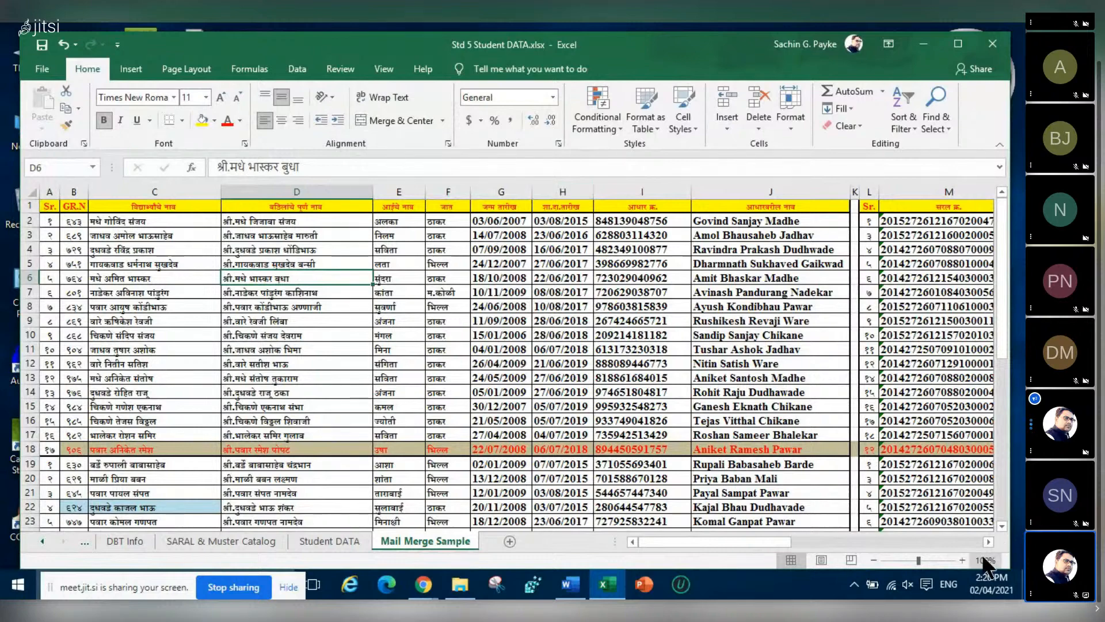
click(962, 559)
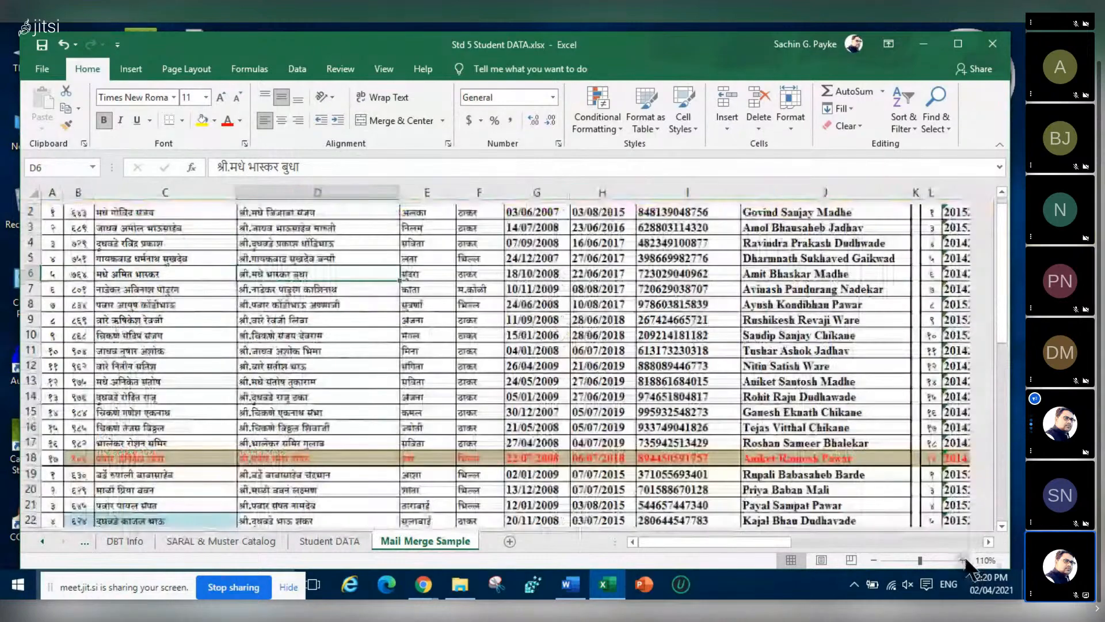
scroll(807, 359, up, 1)
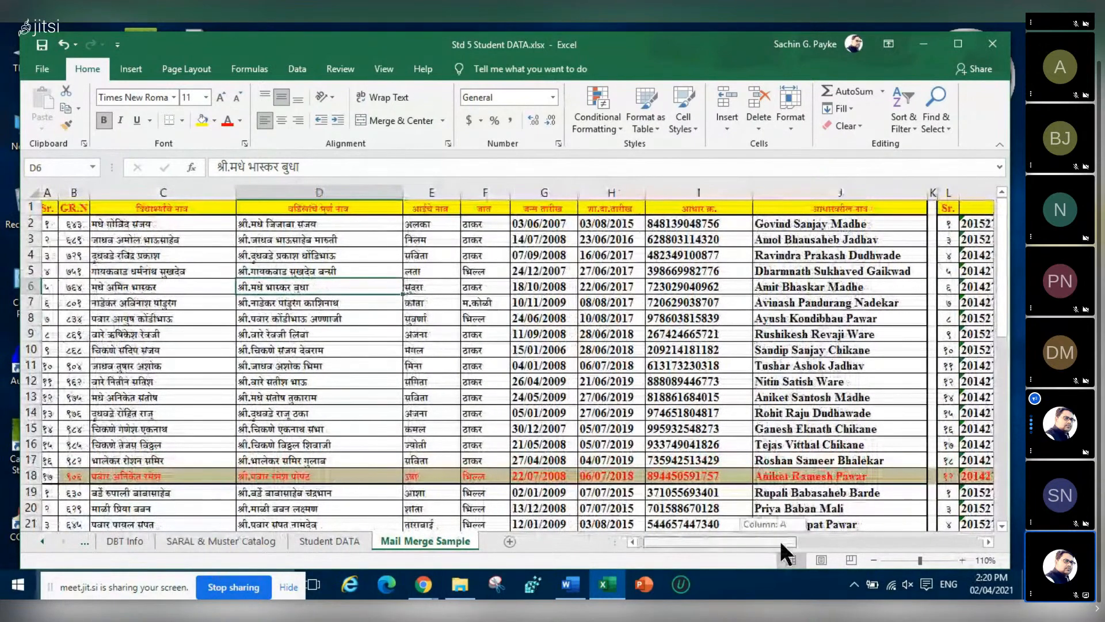
drag(780, 540, 921, 543)
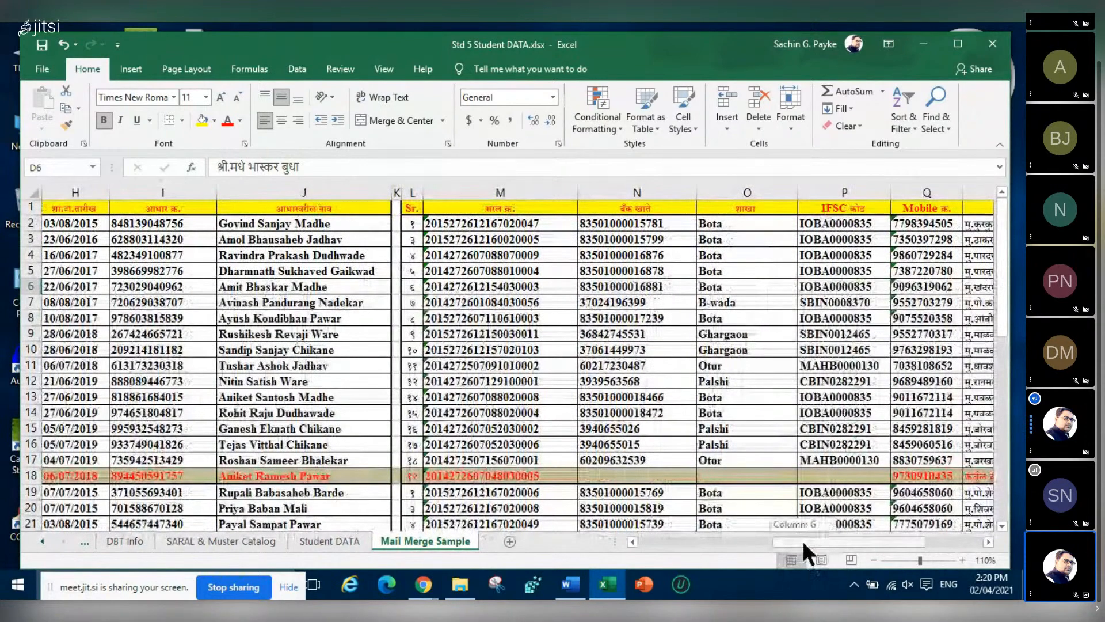
drag(802, 540, 857, 543)
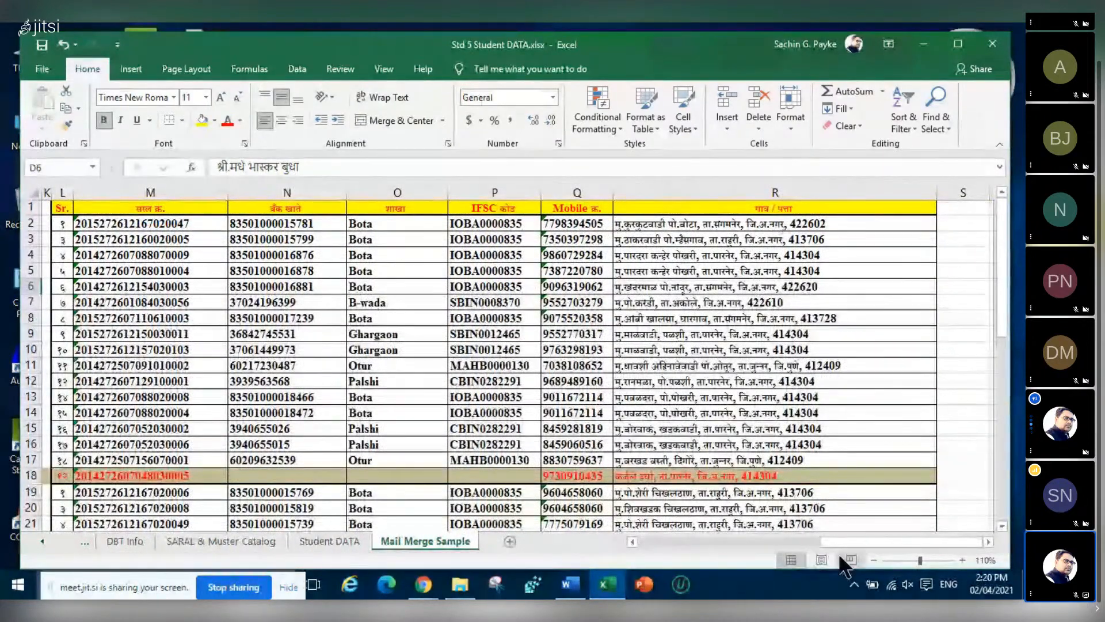
drag(840, 542, 656, 544)
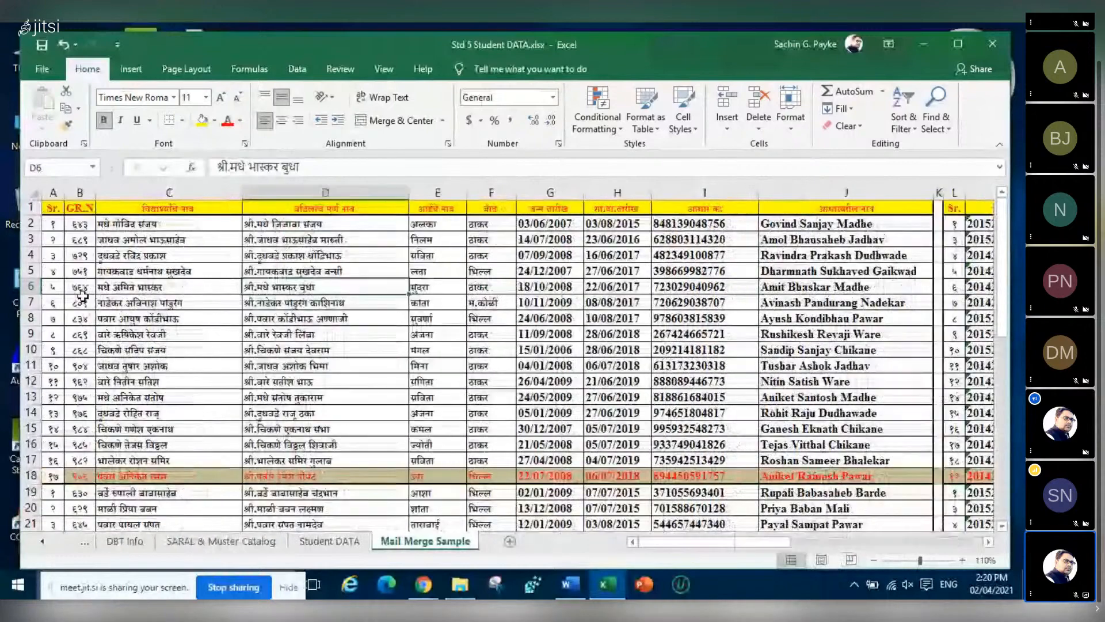
click(52, 203)
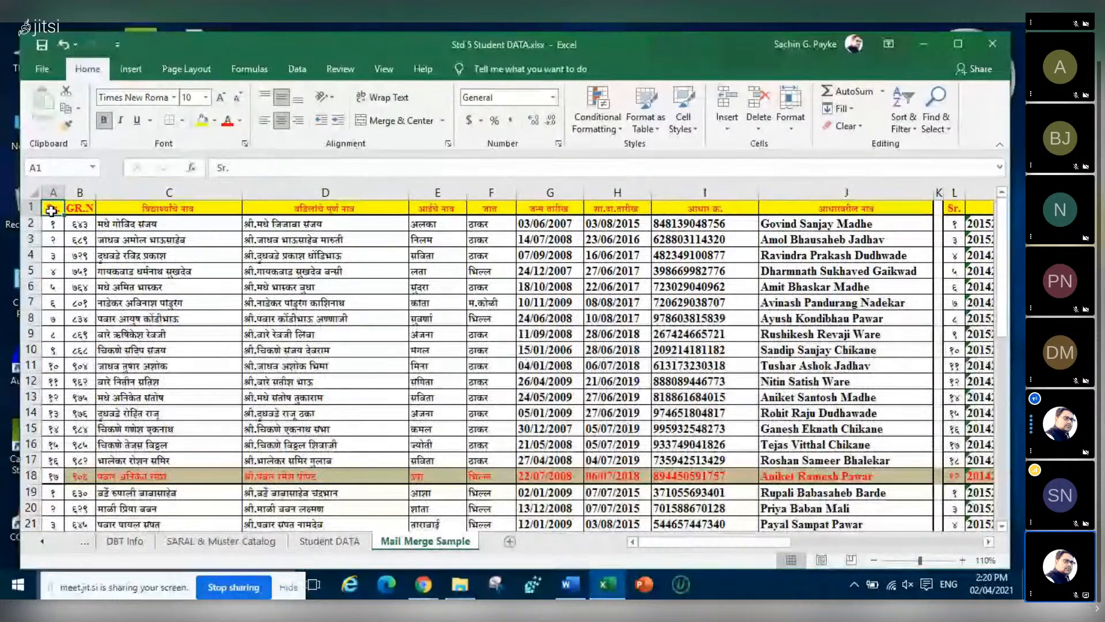
Save the Std 5 Student DATA.xlsx workbook with the column headings in its first row
click(45, 46)
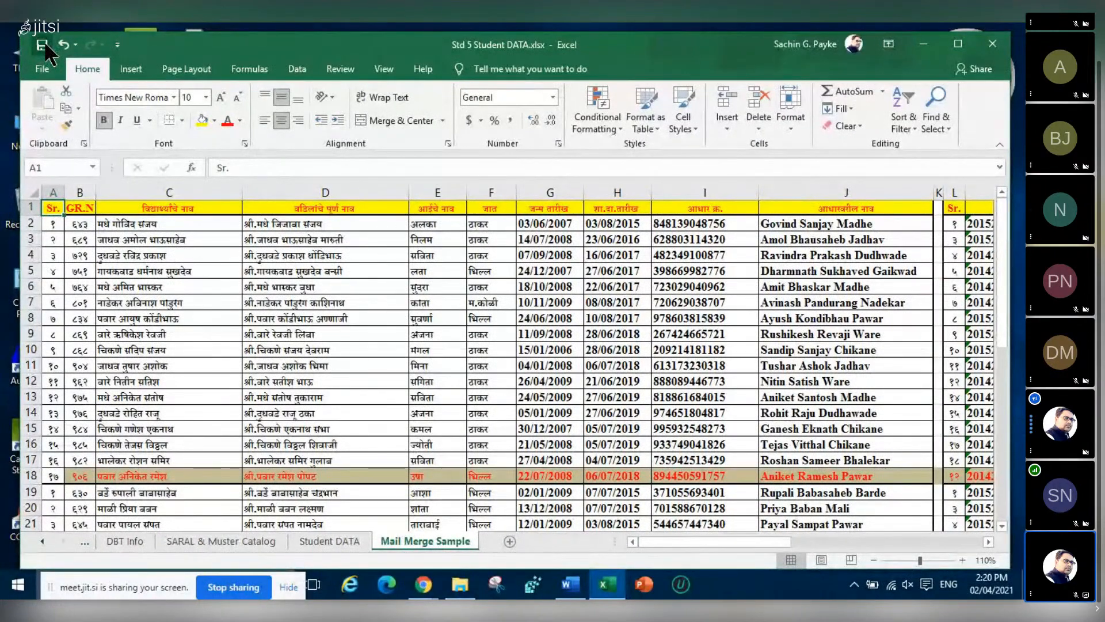
Insert three blank rows above the column headings in the Mail Merge Sample sheet, and undo the insertion
click(30, 209)
drag(33, 210, 30, 238)
right_click(32, 239)
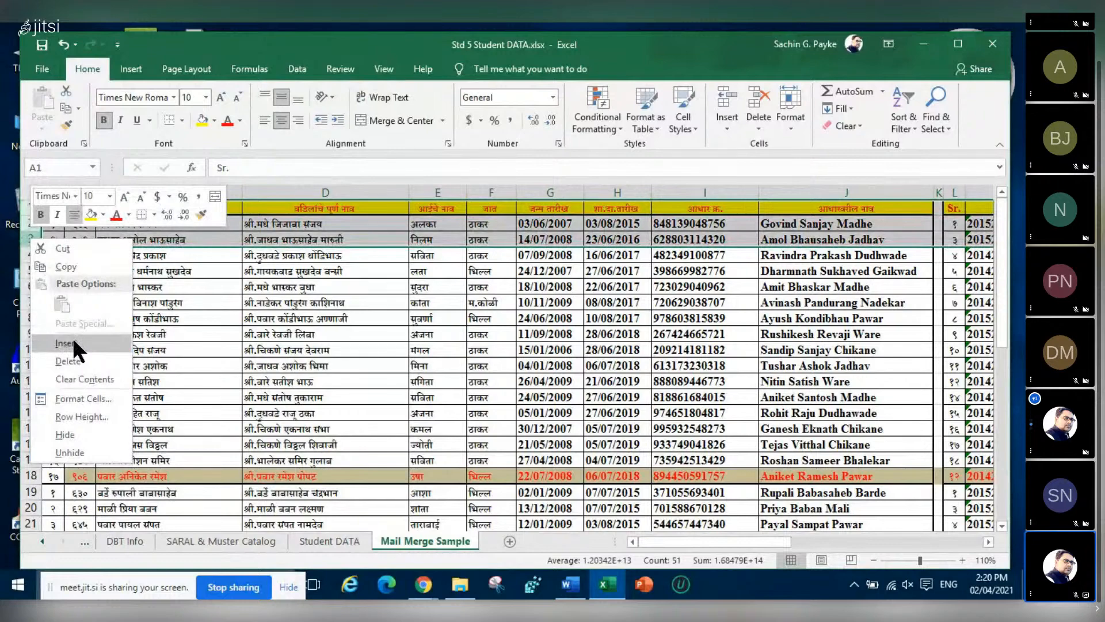
click(72, 338)
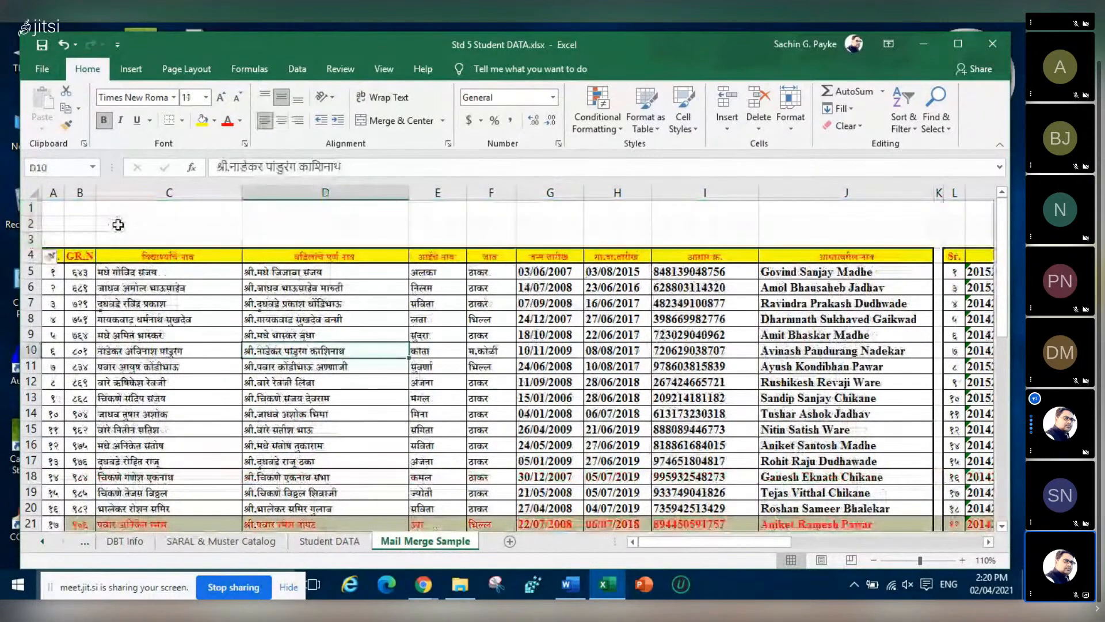
drag(31, 208, 31, 239)
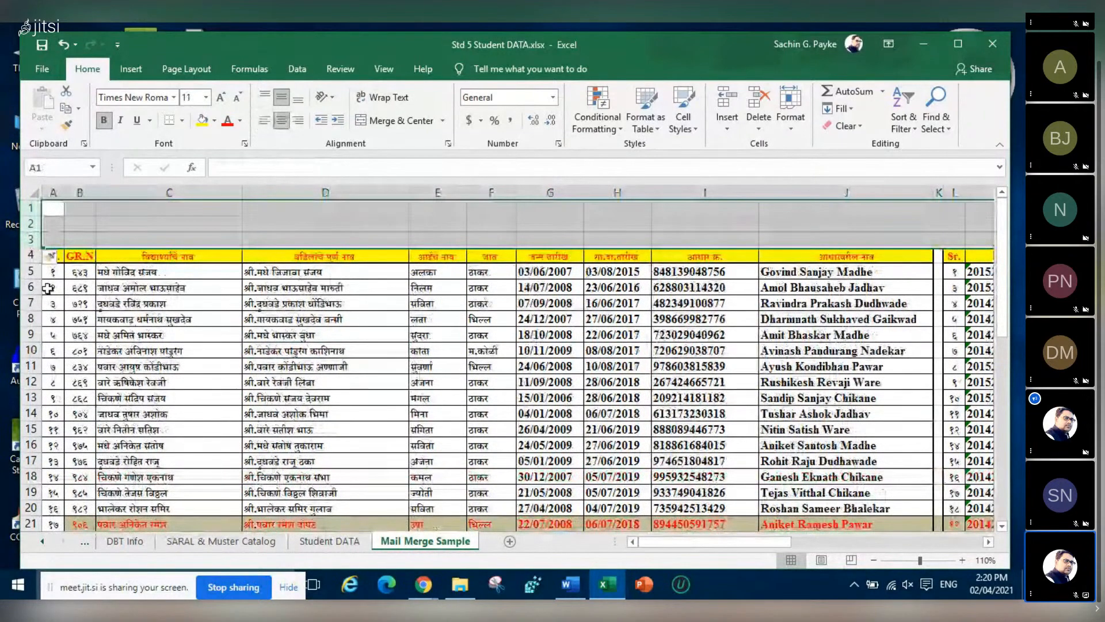
click(158, 224)
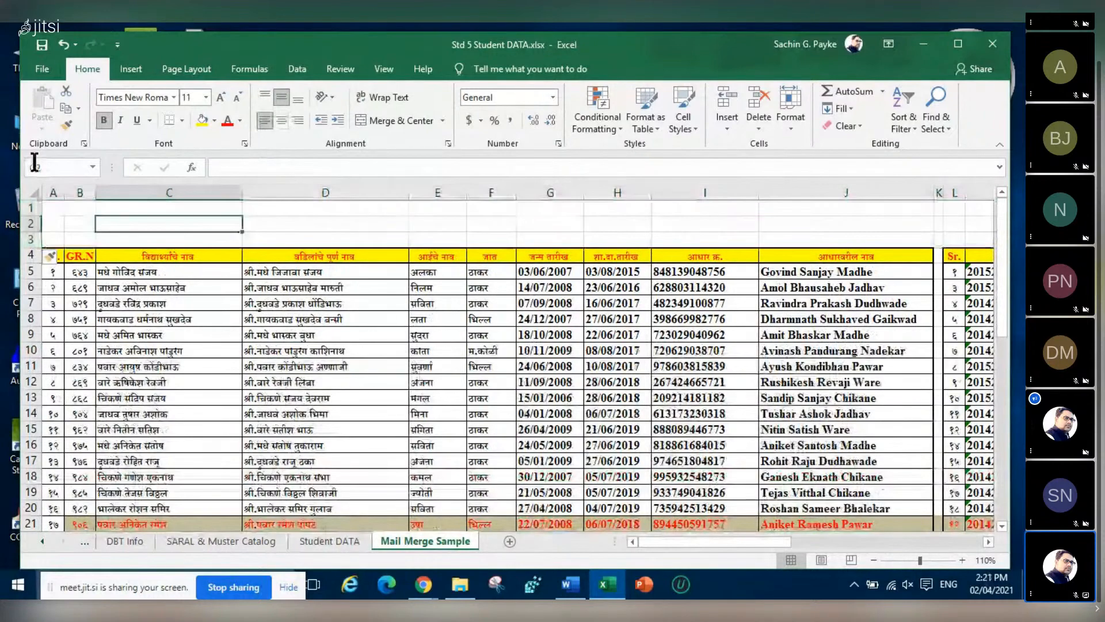
click(64, 46)
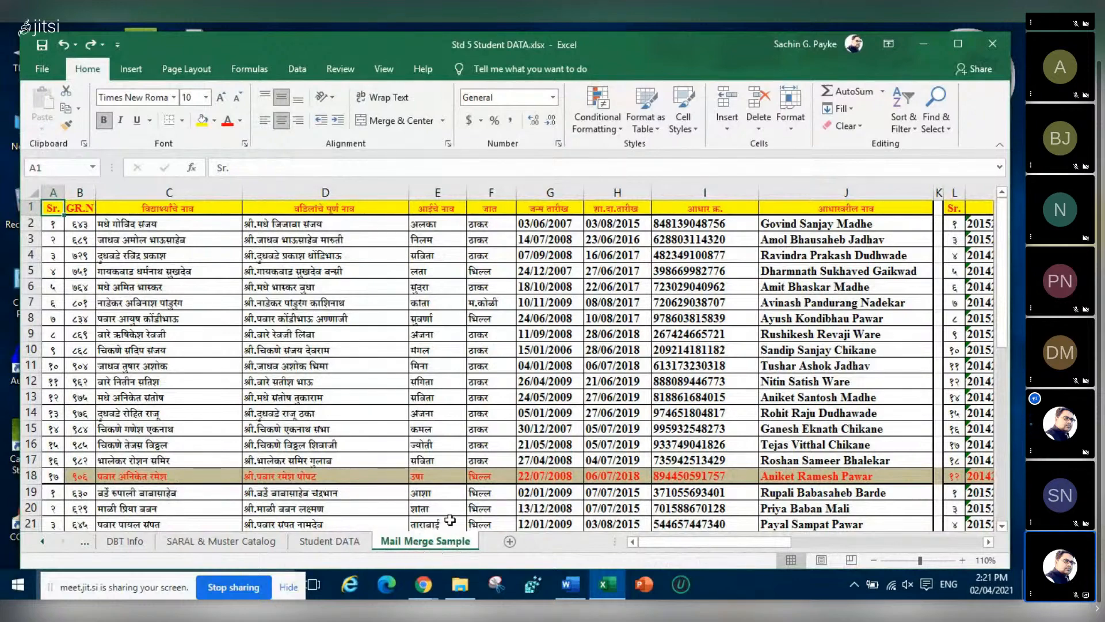
Close the student data workbook and bring the Mail Merge Letter.docx document back up in Word
click(992, 44)
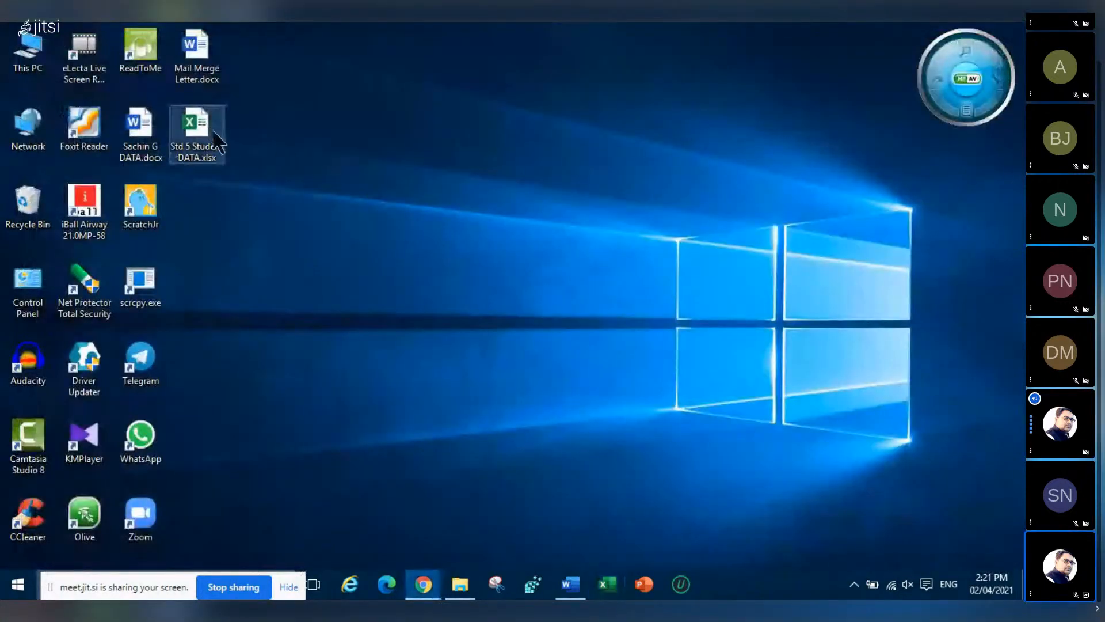
click(580, 592)
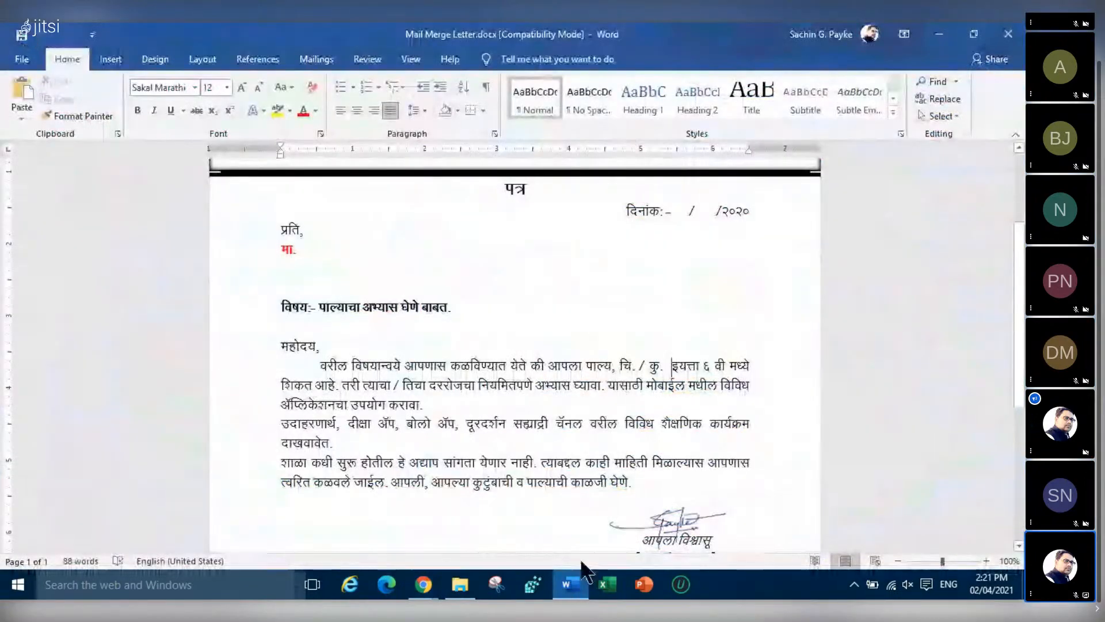
scroll(515, 365, up, 2)
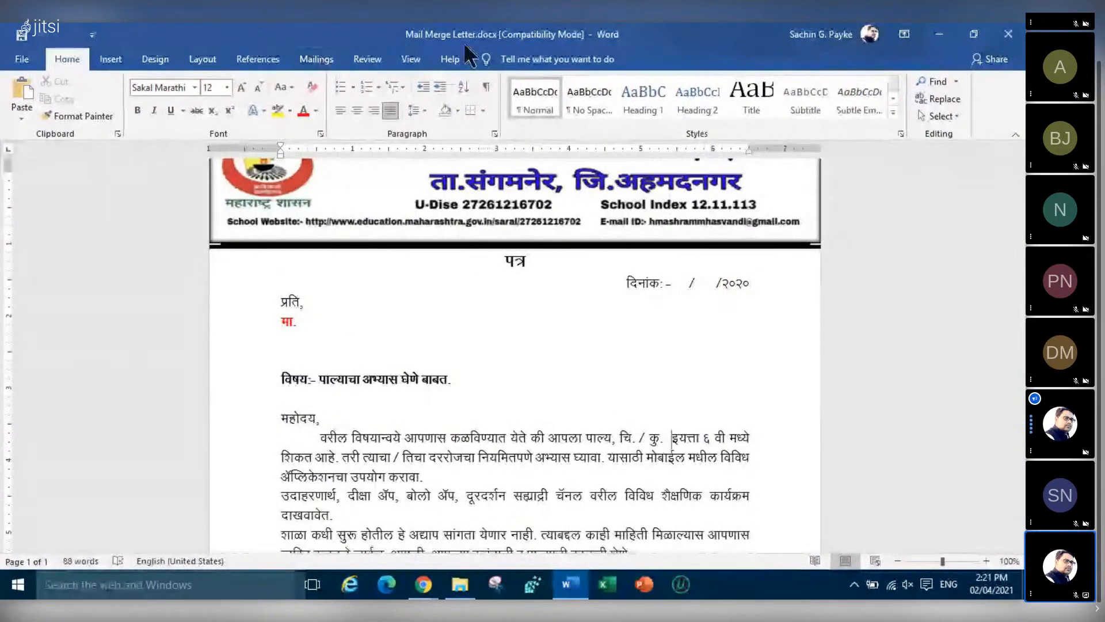
Start a mail merge of the Letters type in the open letter
click(321, 60)
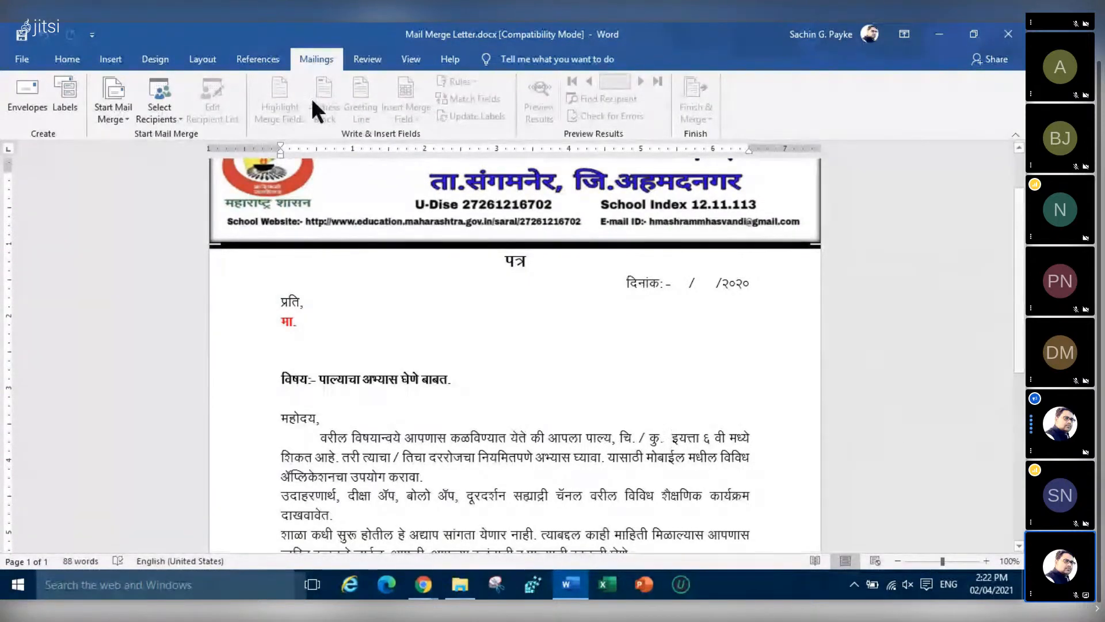
click(113, 117)
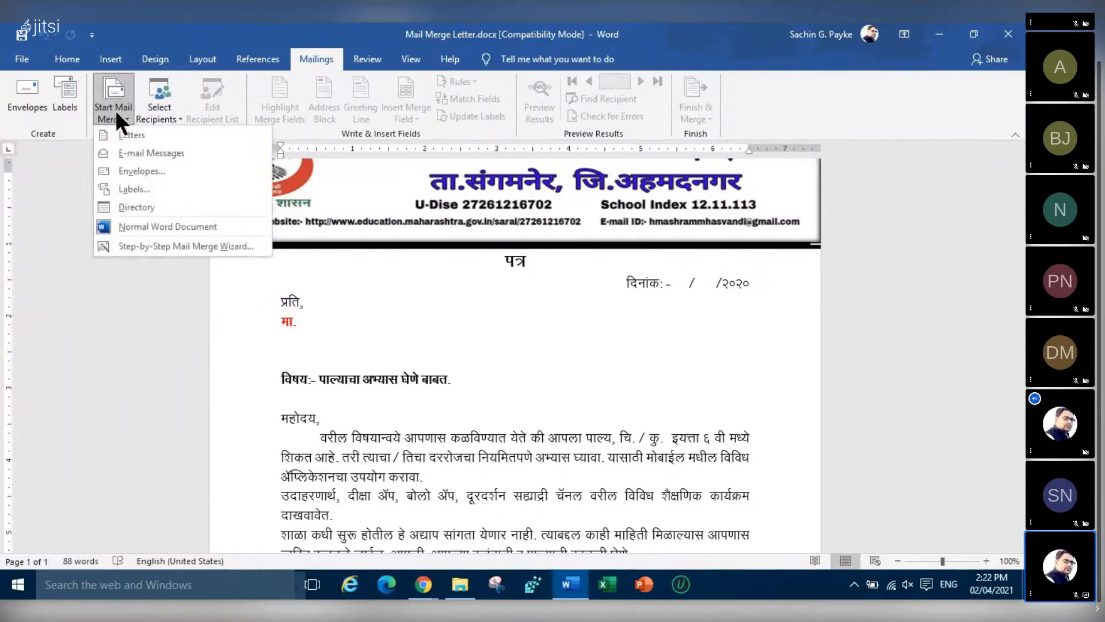
click(171, 136)
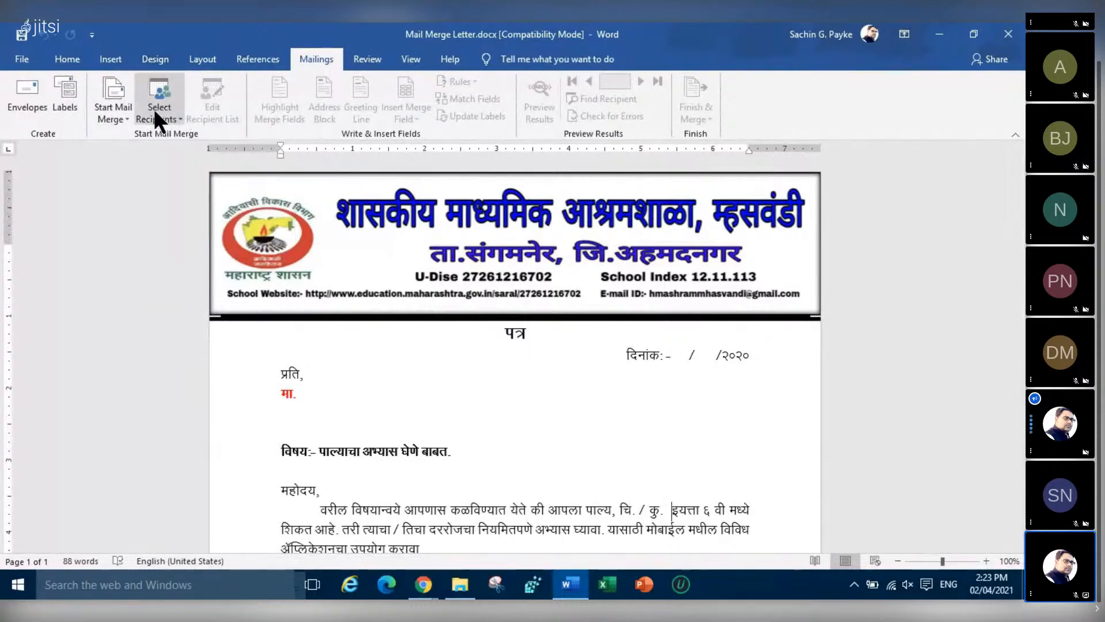
Use the existing list Std 5 Student DATA.xlsx from the desktop as recipients, choosing the Mail Merge Sample$ table with first-row column headers
click(178, 115)
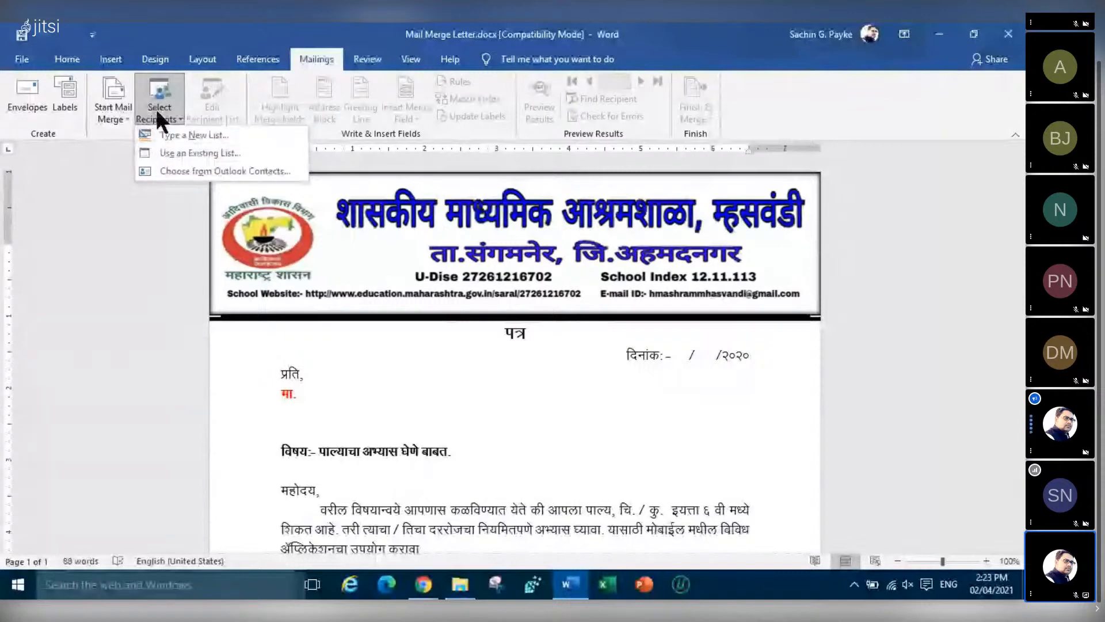
click(182, 155)
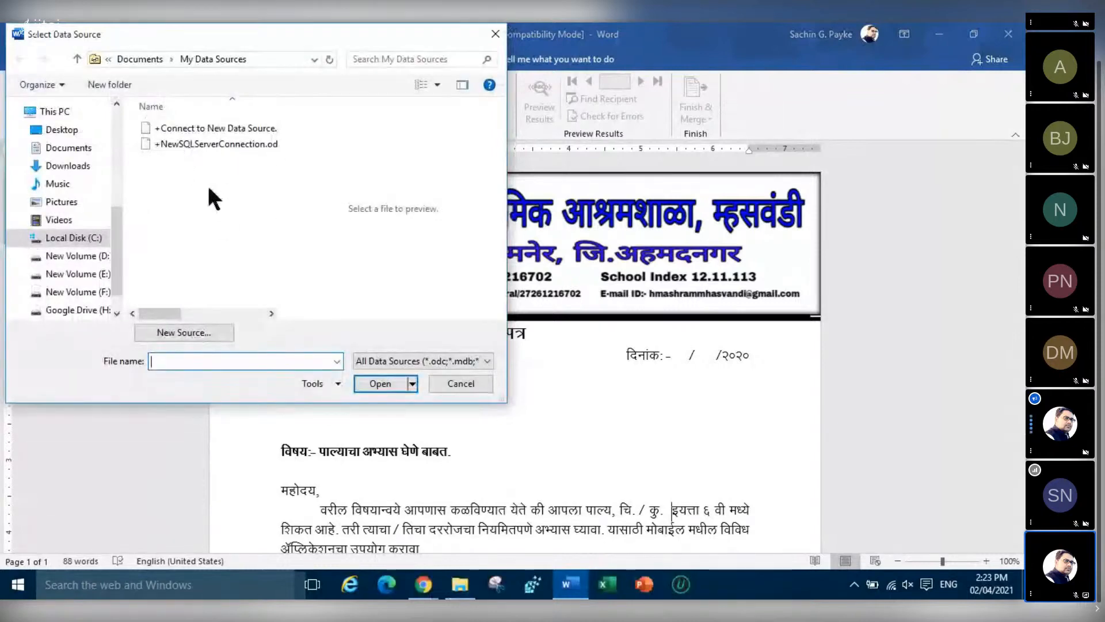
click(63, 133)
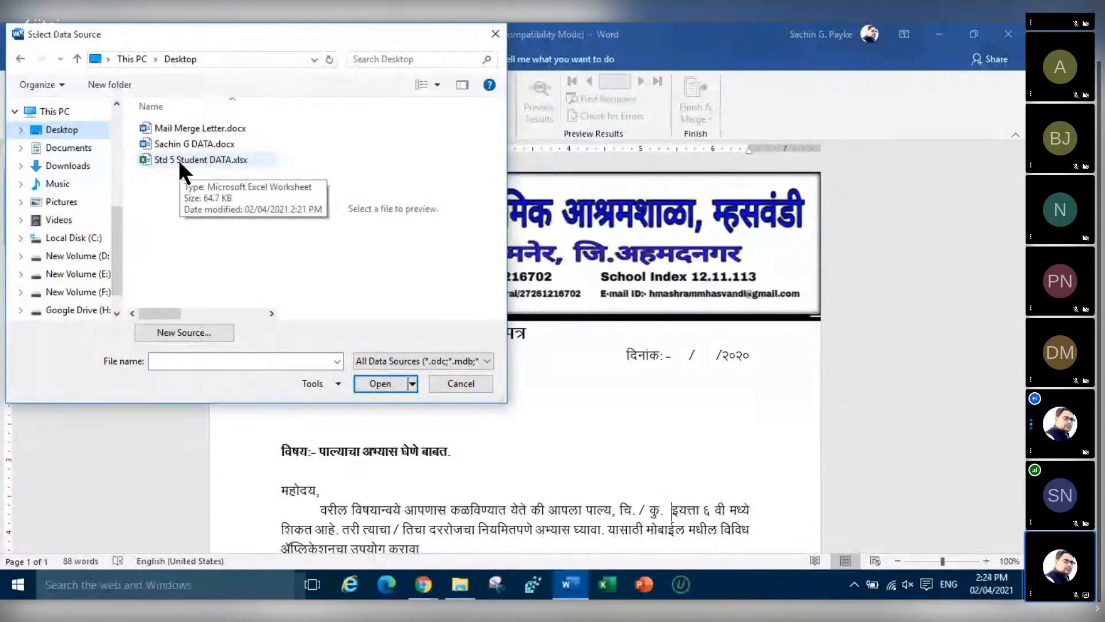
click(178, 160)
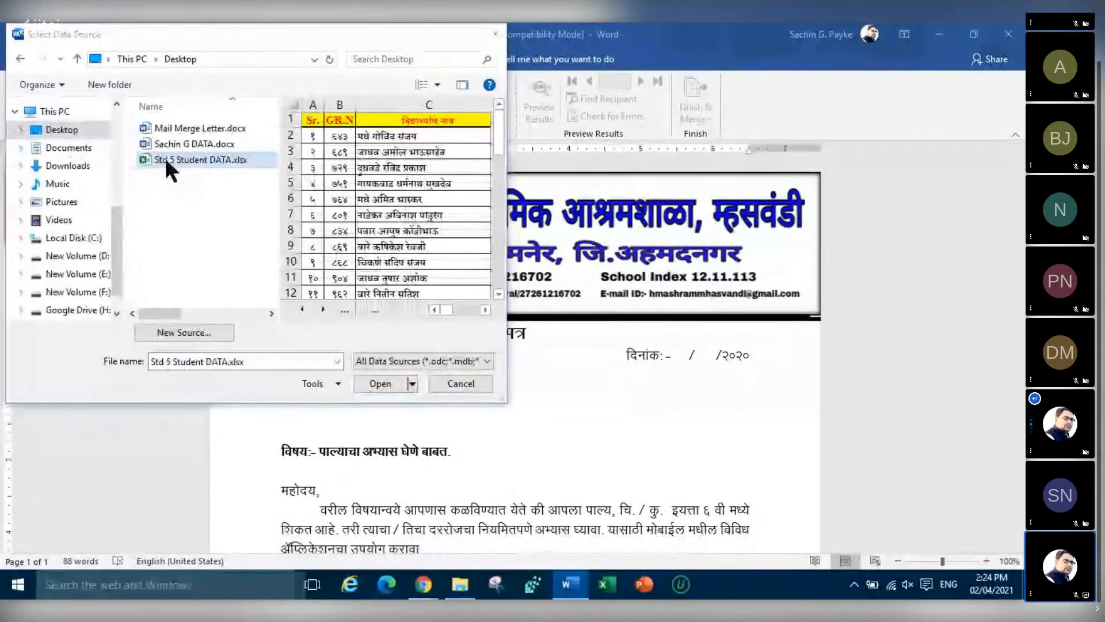
click(380, 384)
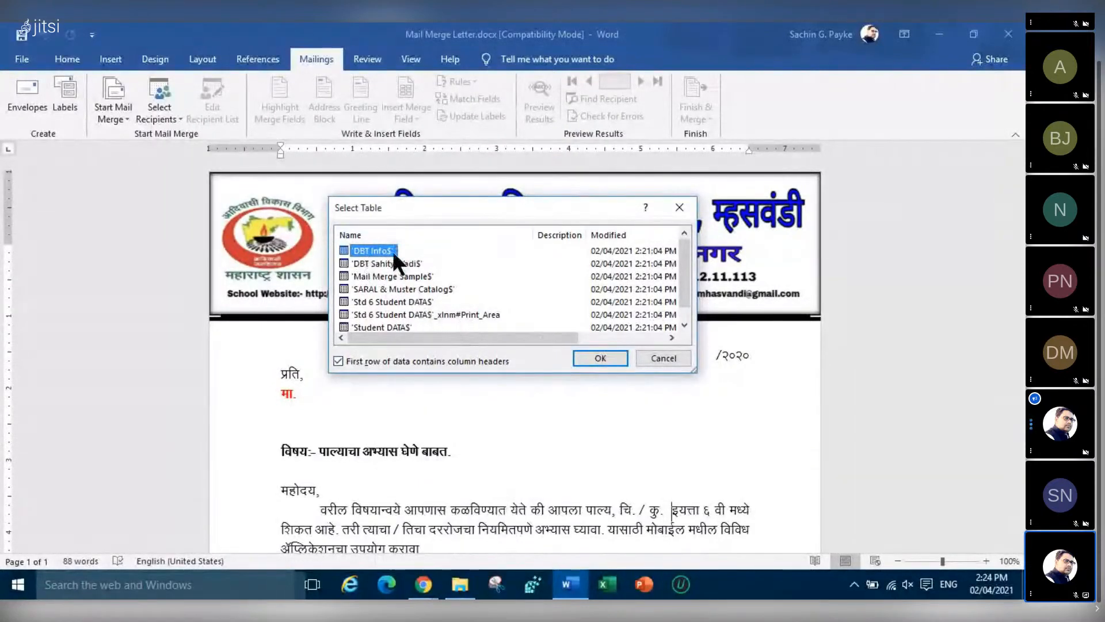
scroll(408, 283, down, 1)
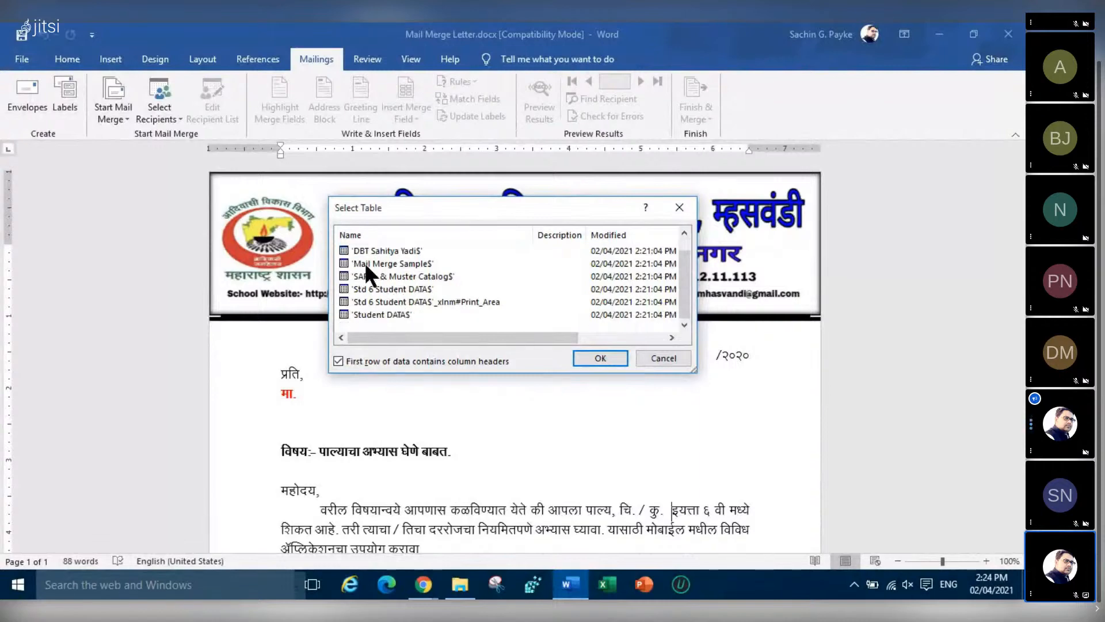
click(395, 268)
click(600, 358)
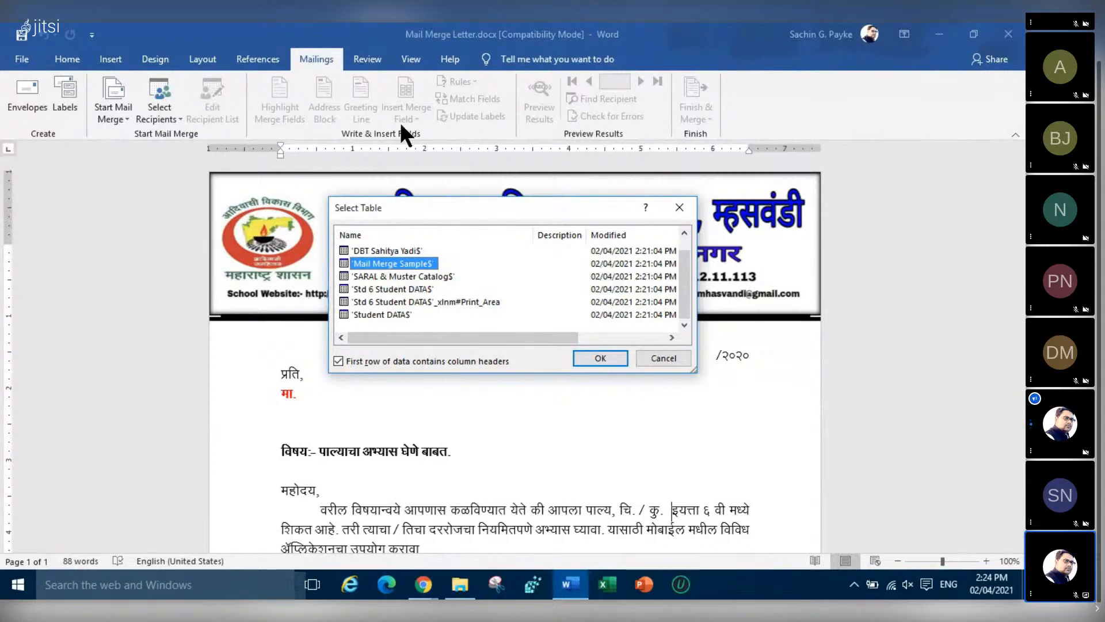
click(601, 358)
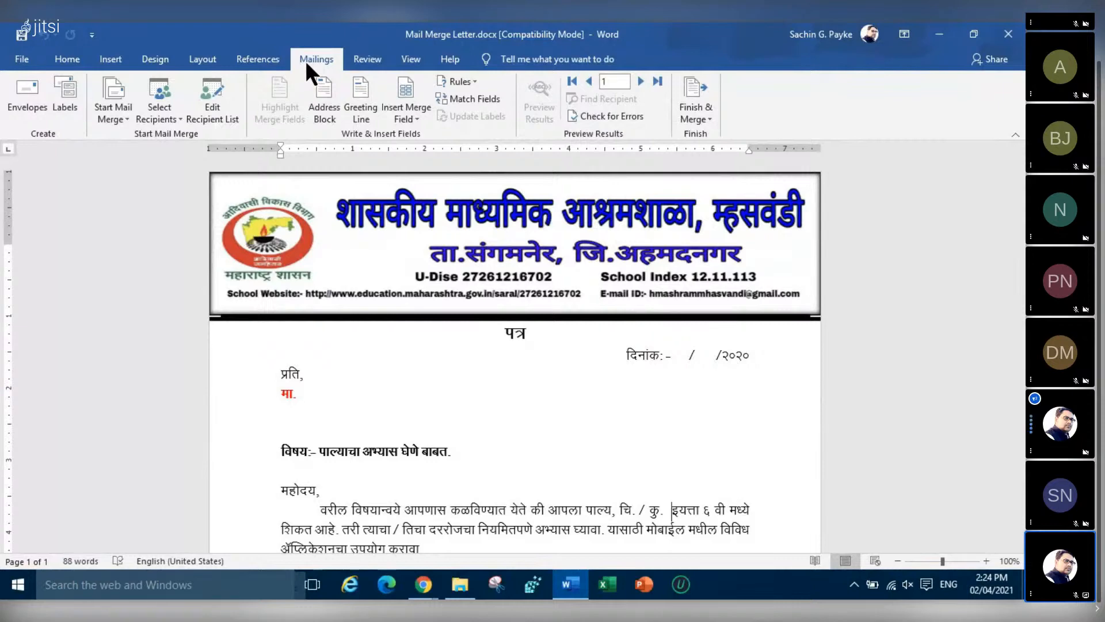
click(112, 119)
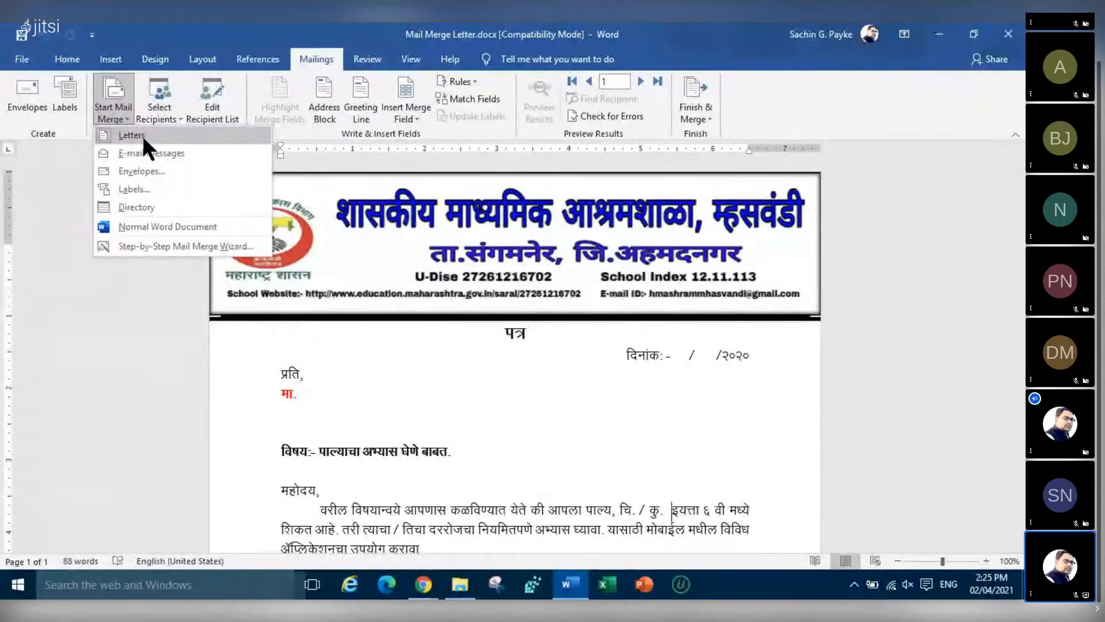
click(173, 116)
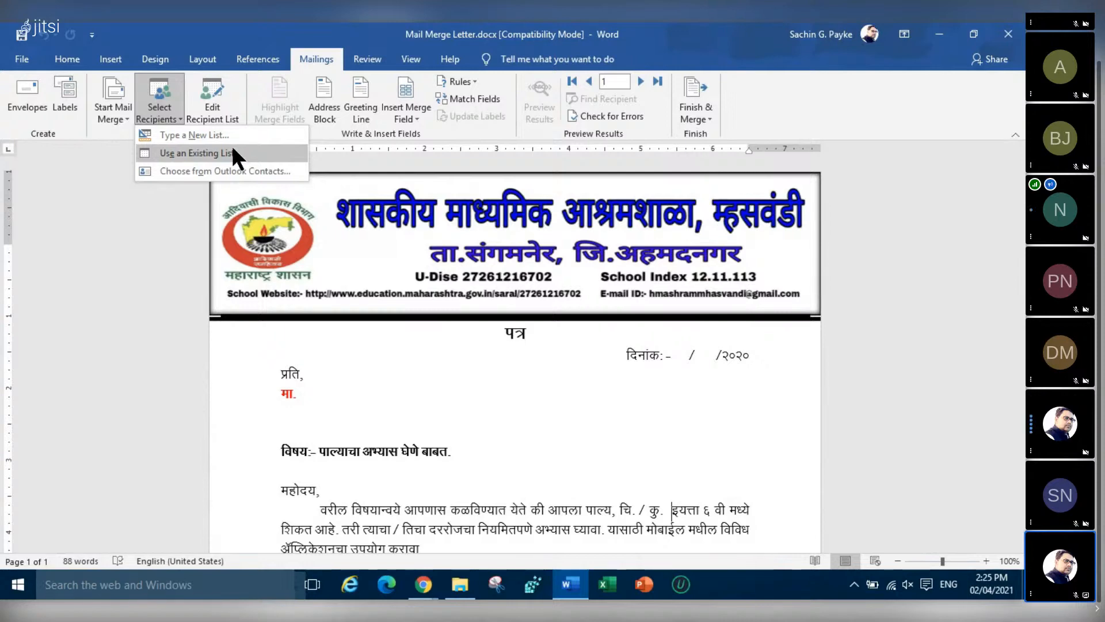
click(159, 224)
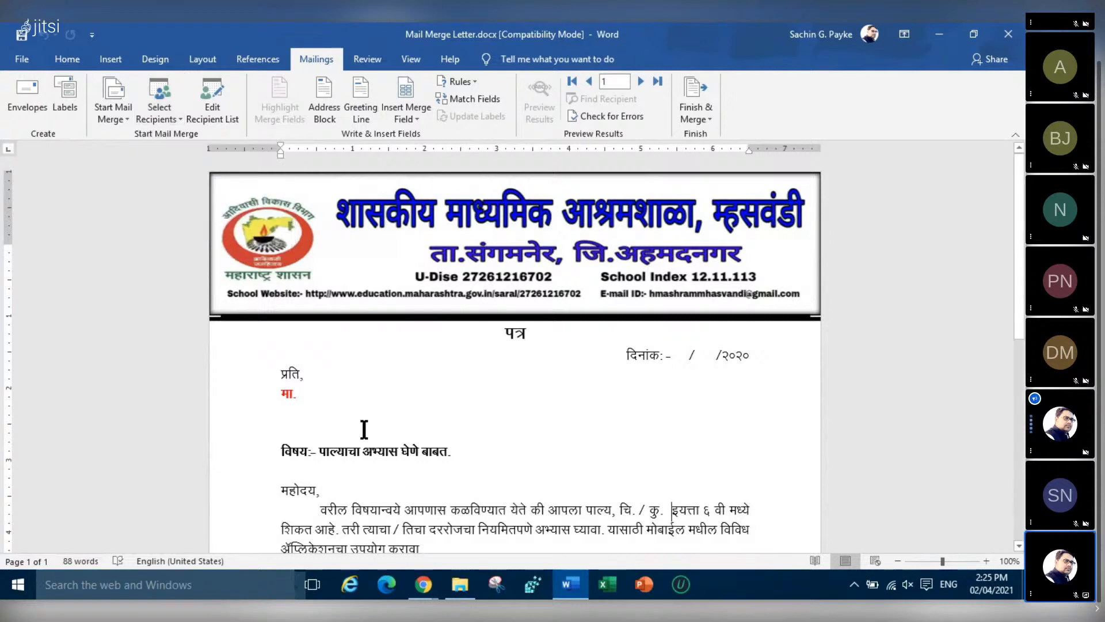
Insert the merge field वडिलांचे_पूर्ण_नाव_ on the line below "मा." and add a comma after it
click(289, 412)
scroll(288, 398, down, 2)
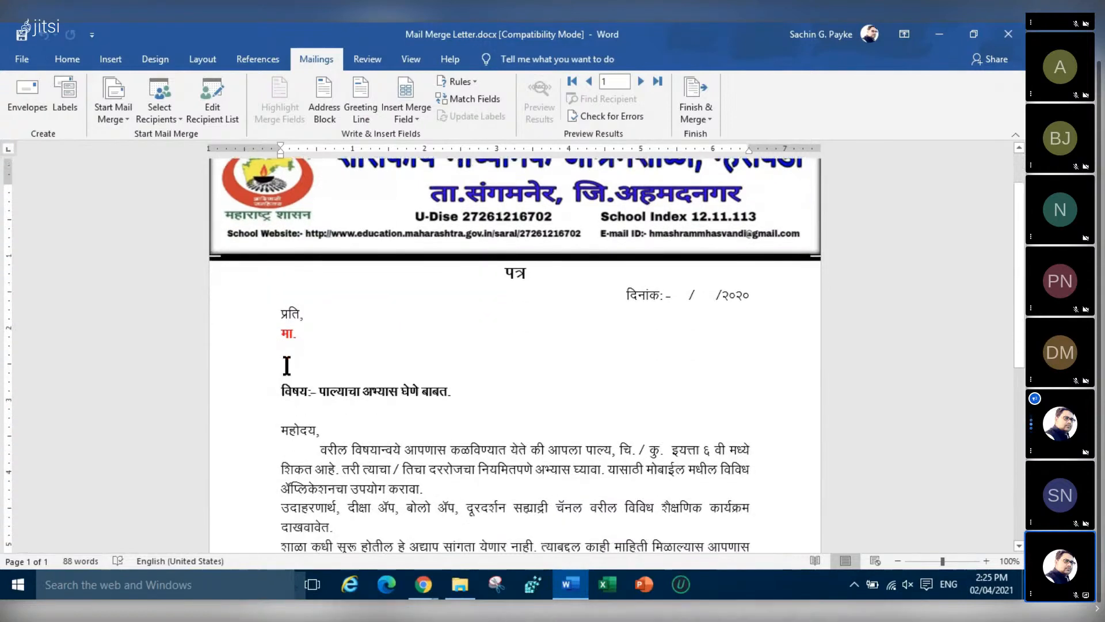
scroll(286, 365, down, 2)
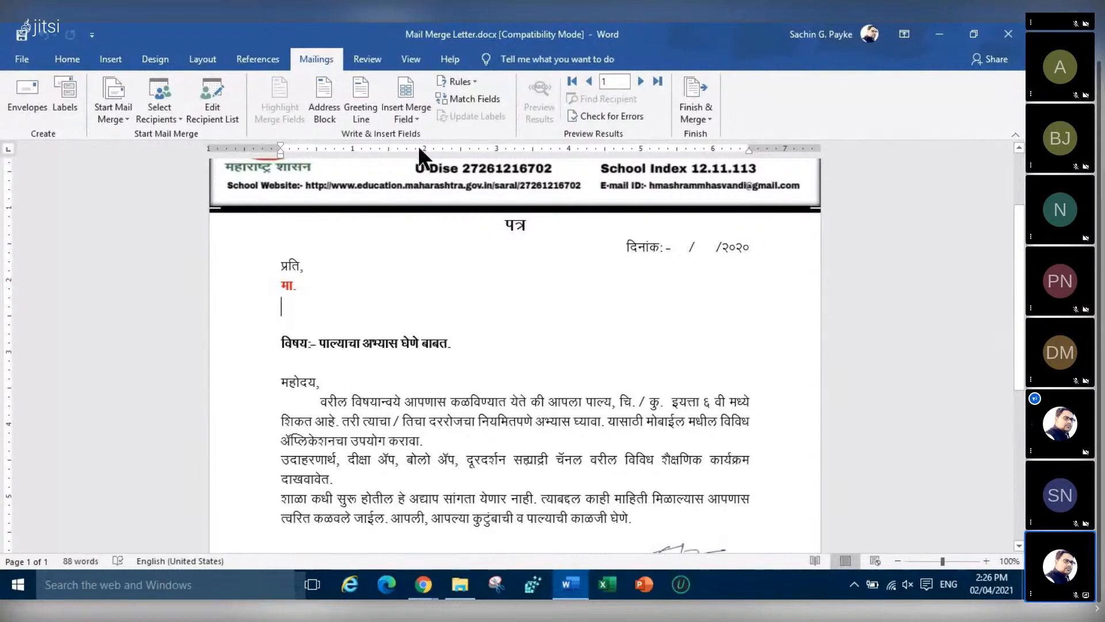
click(416, 116)
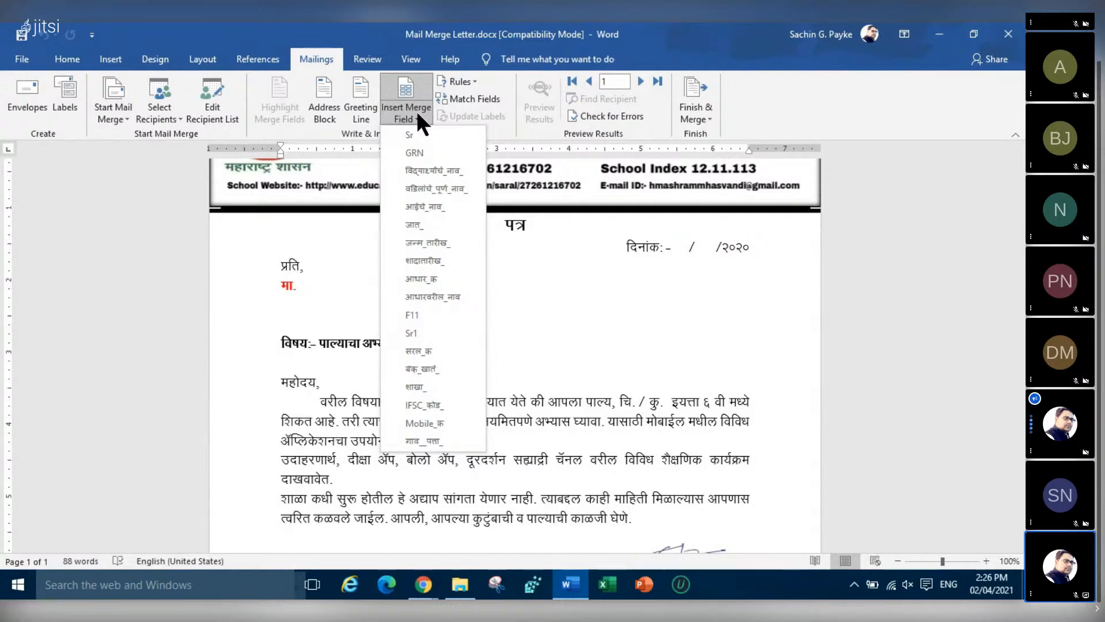
click(417, 188)
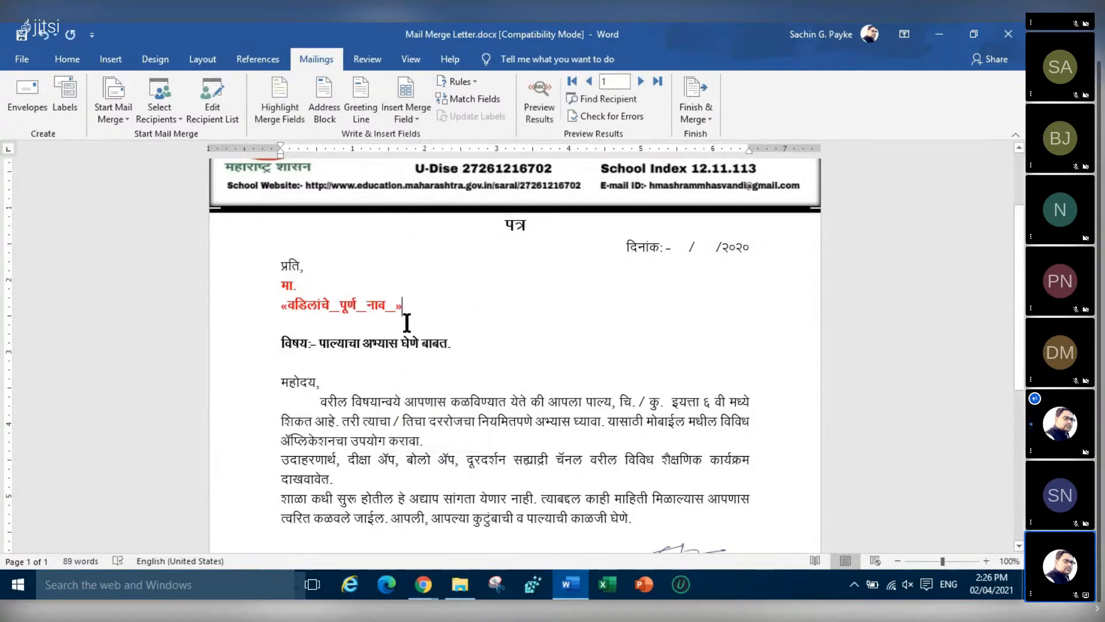
text(,)
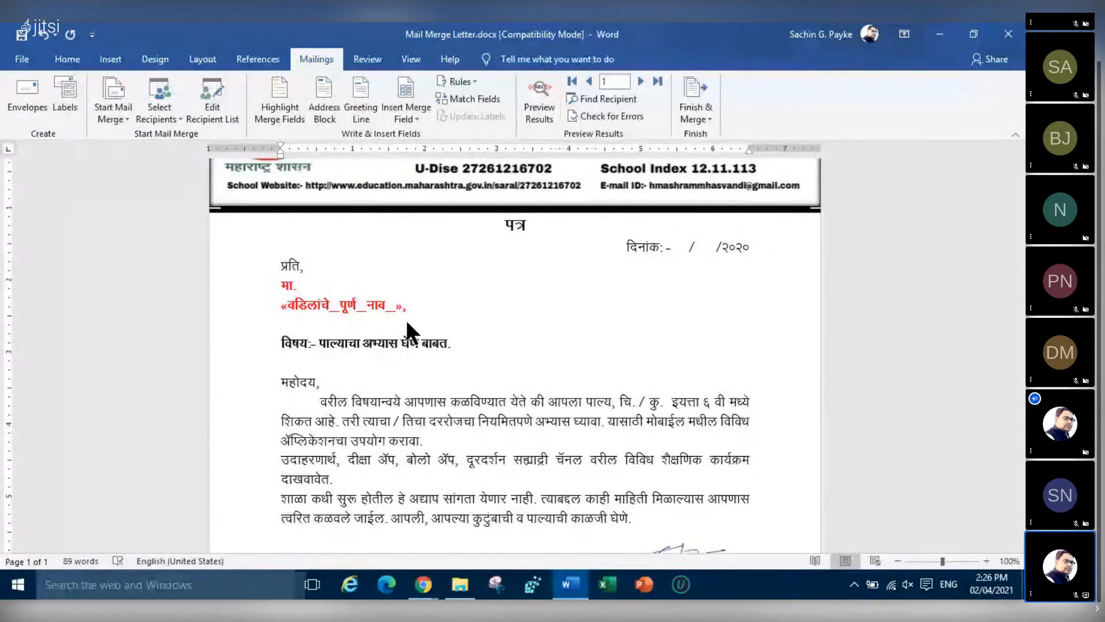
Add a new line below the father's name field with the merge field गाव__पत्ता_ followed by a comma
key(Return)
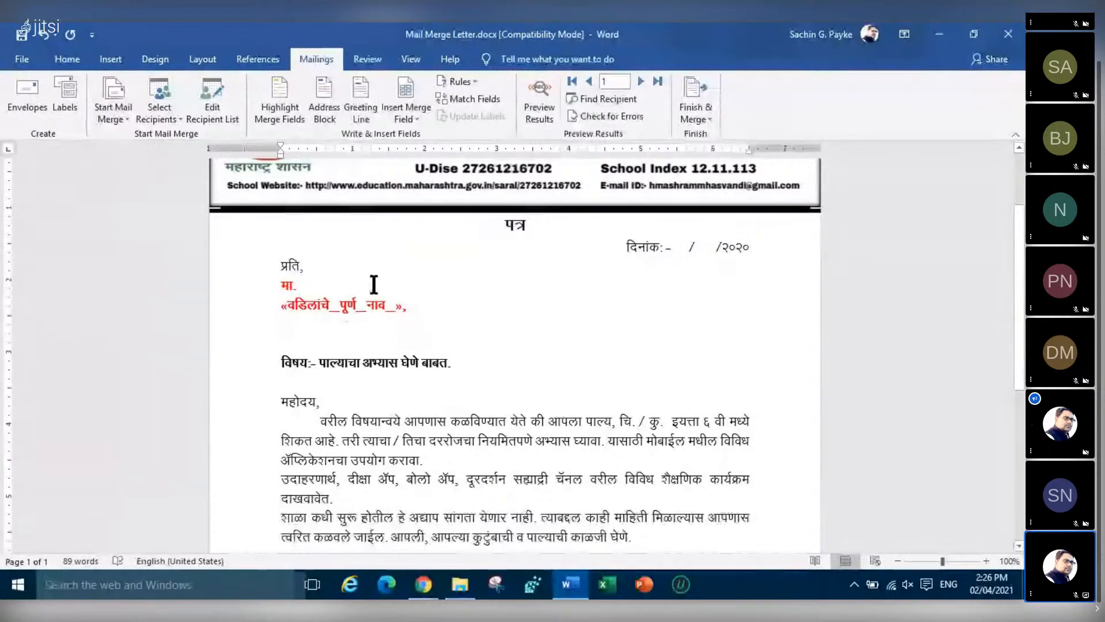
click(417, 116)
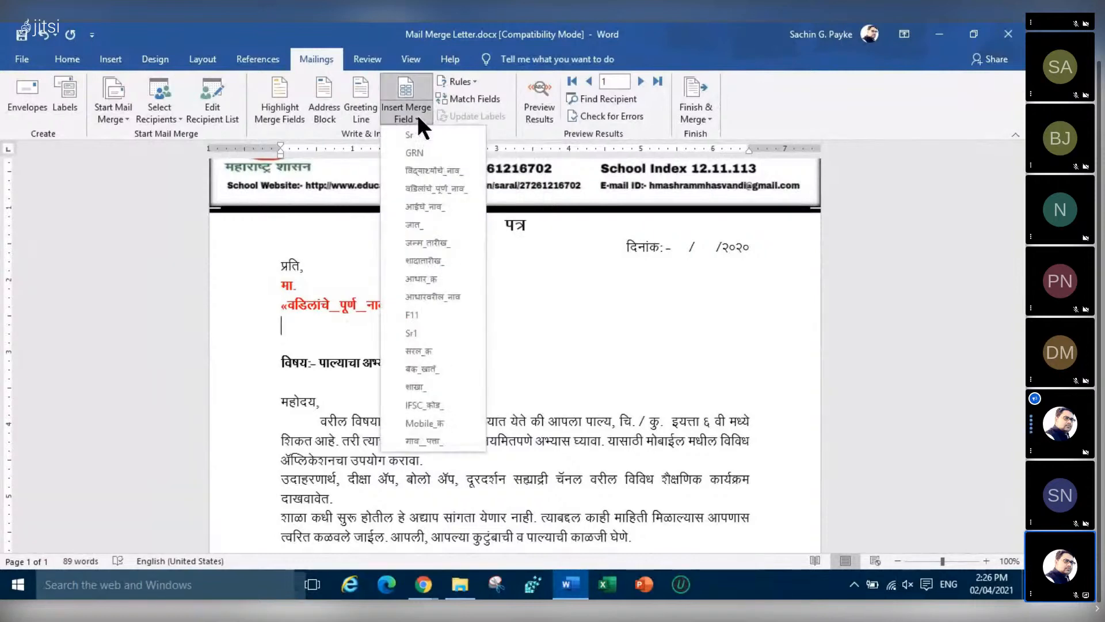
click(425, 440)
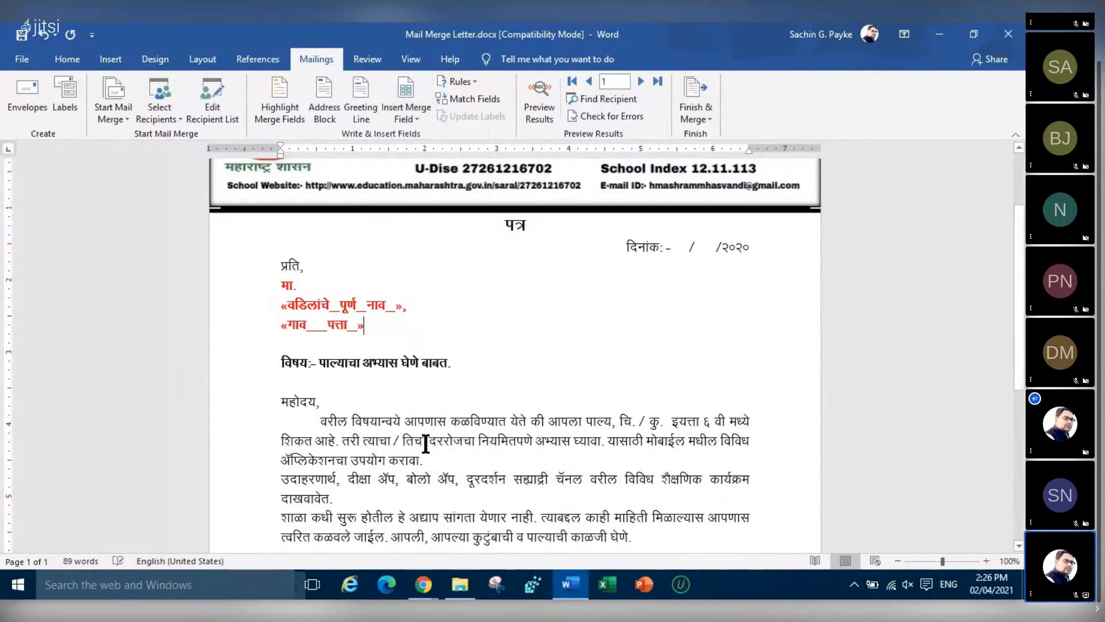
text(,)
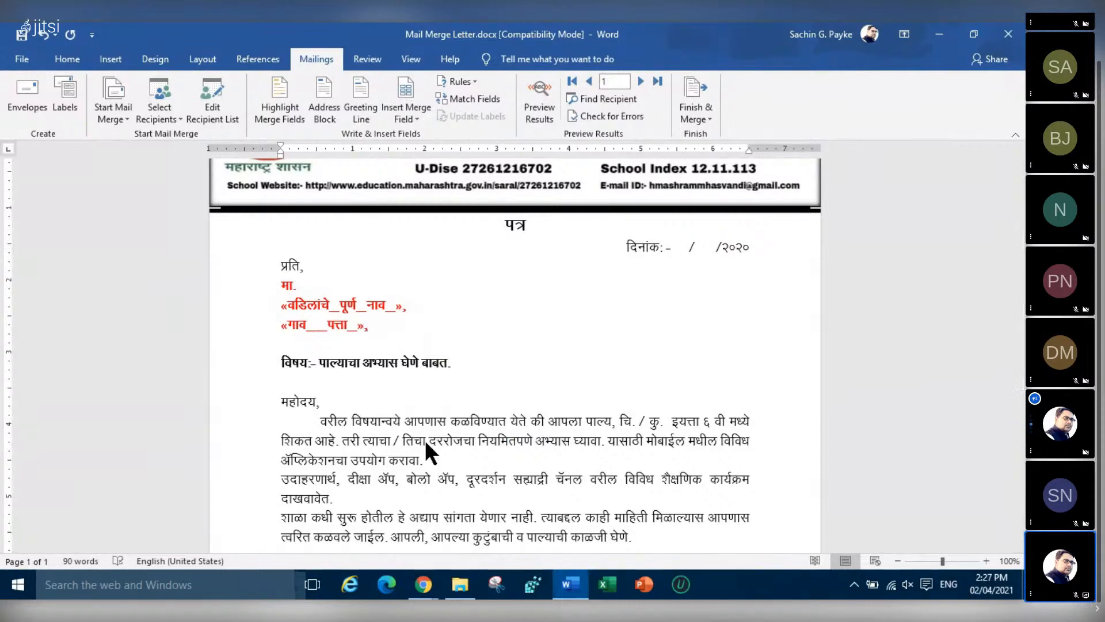
Add a new line below the address field and insert the merge field Mobile_क्र there
key(Return)
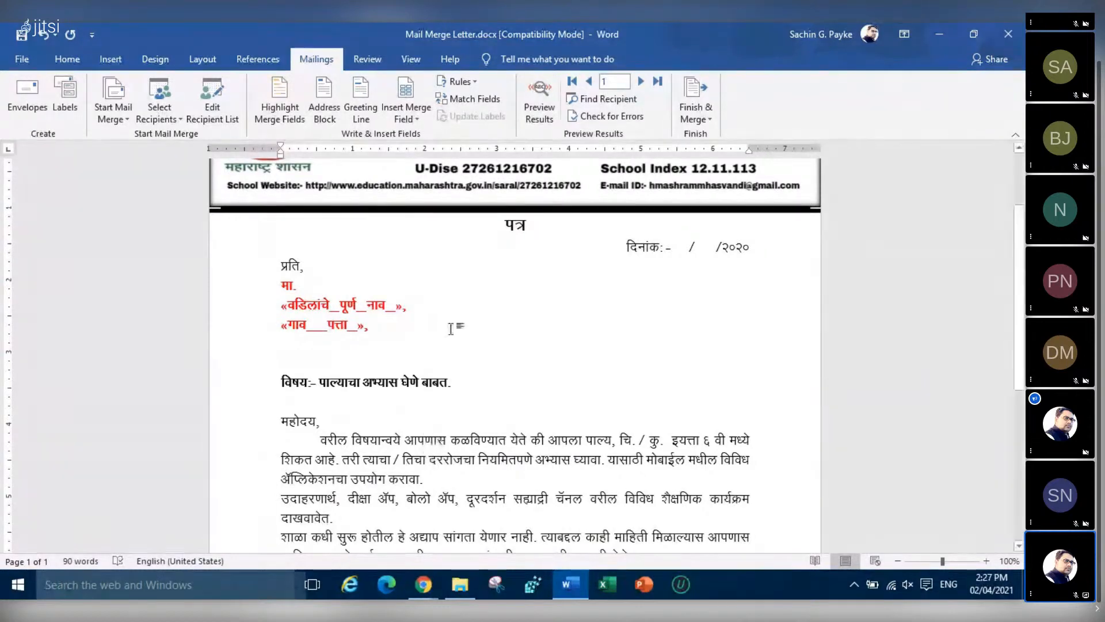
click(423, 113)
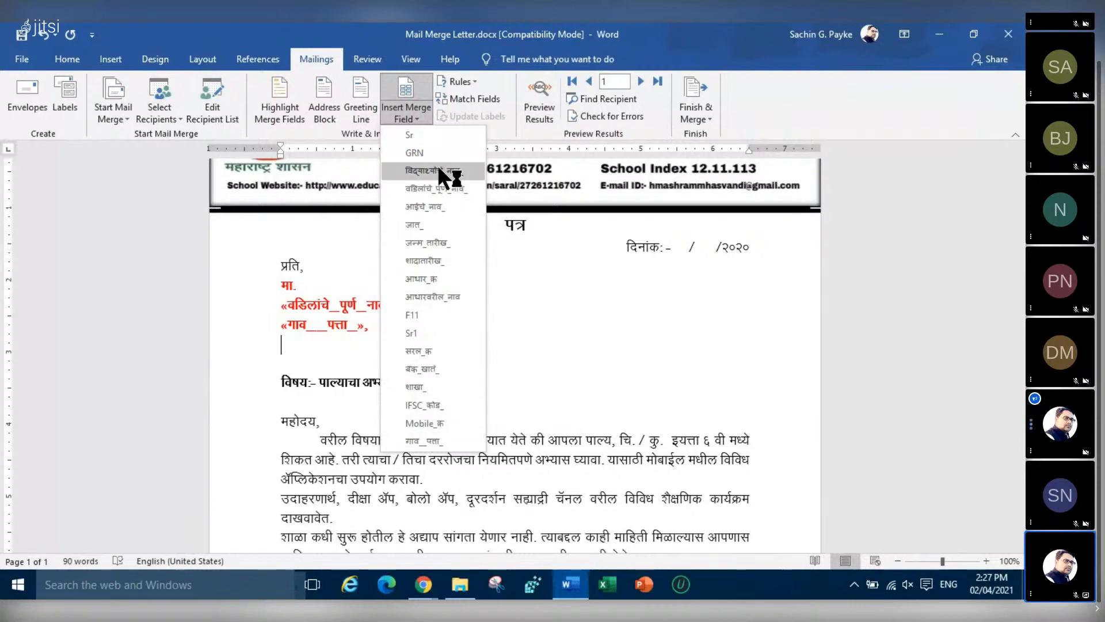
click(430, 423)
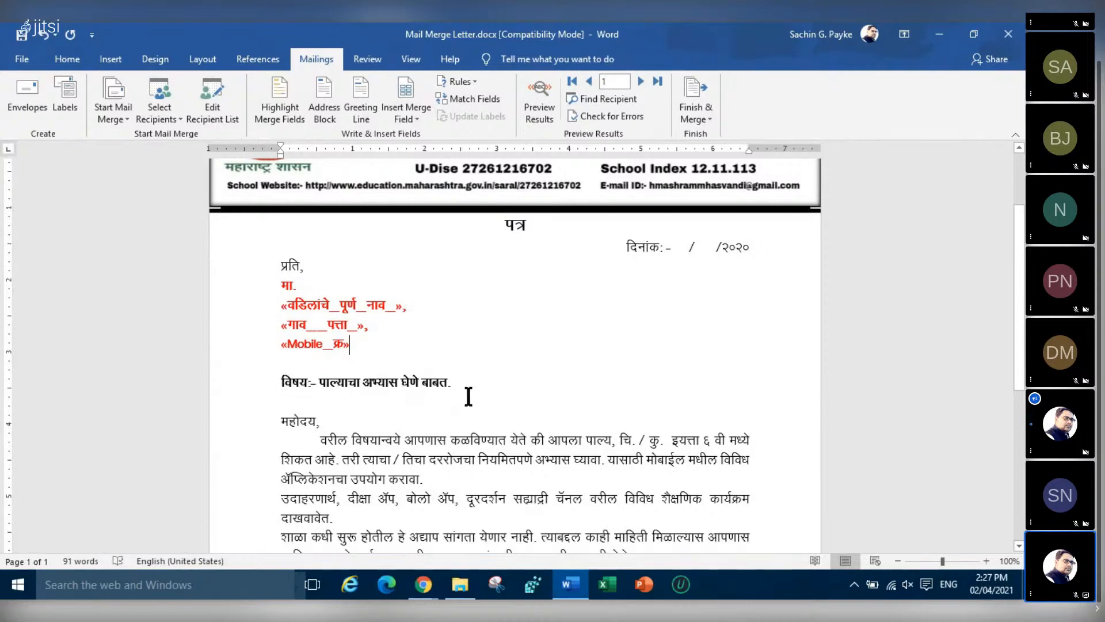
Insert the merge field विद्यार्थ्यांचे_नाव_ after "चि. / कु." in the first body paragraph and format it bold red
scroll(468, 396, down, 2)
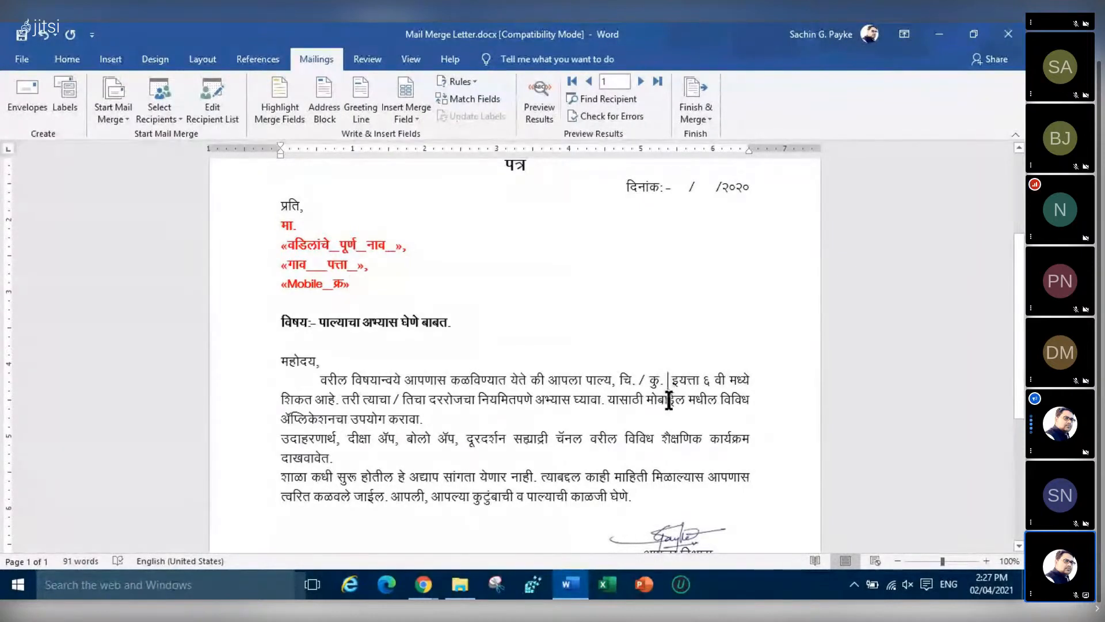
click(667, 380)
click(411, 115)
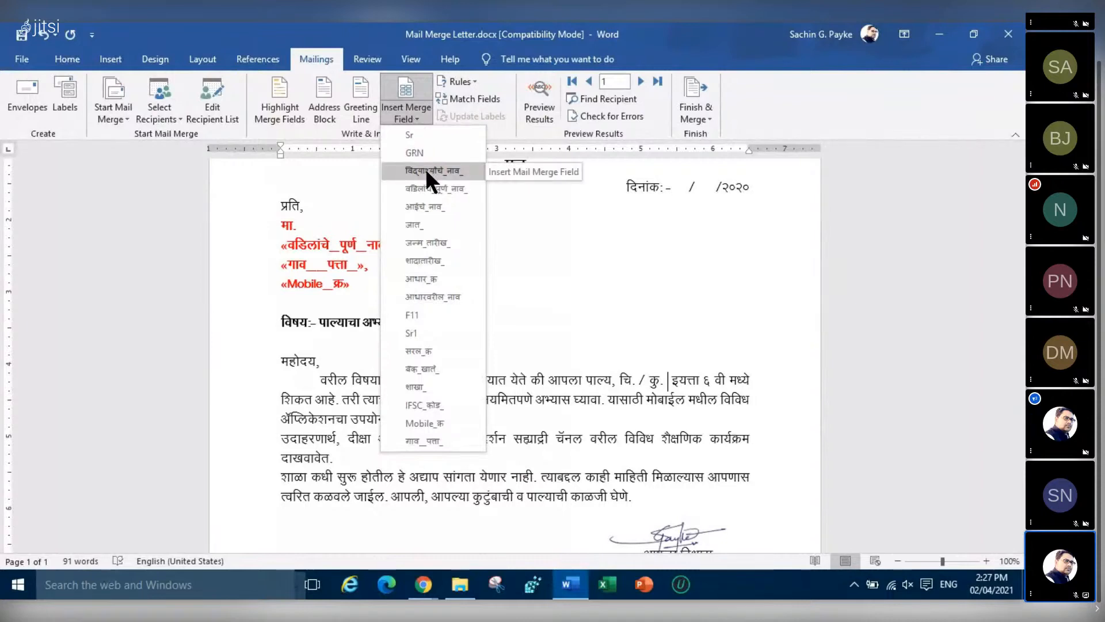
click(426, 168)
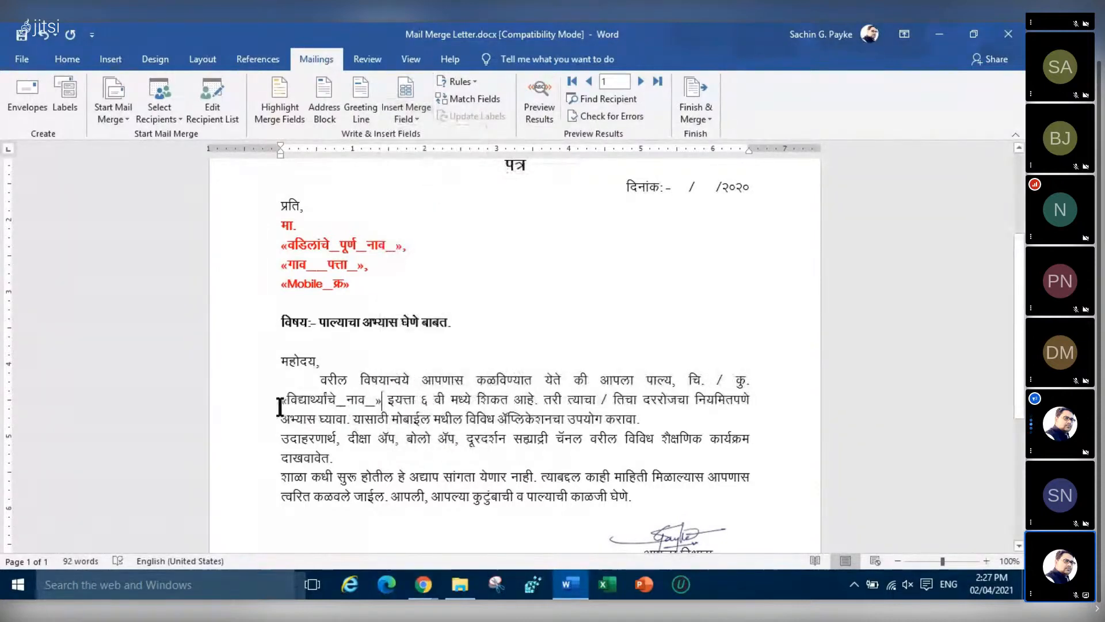
drag(280, 403, 383, 402)
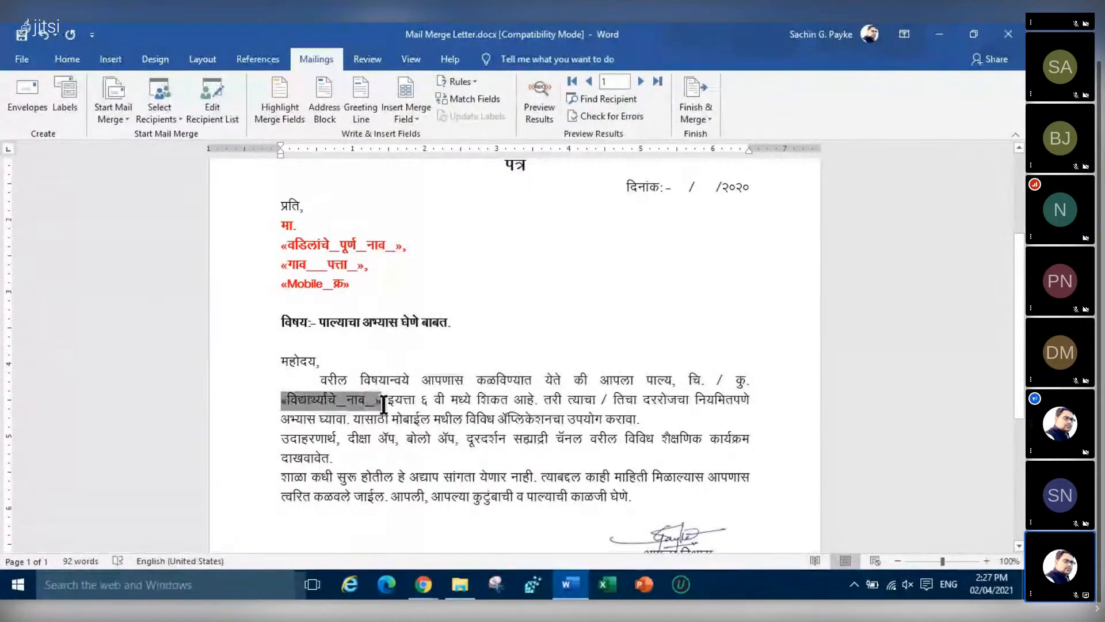
click(469, 378)
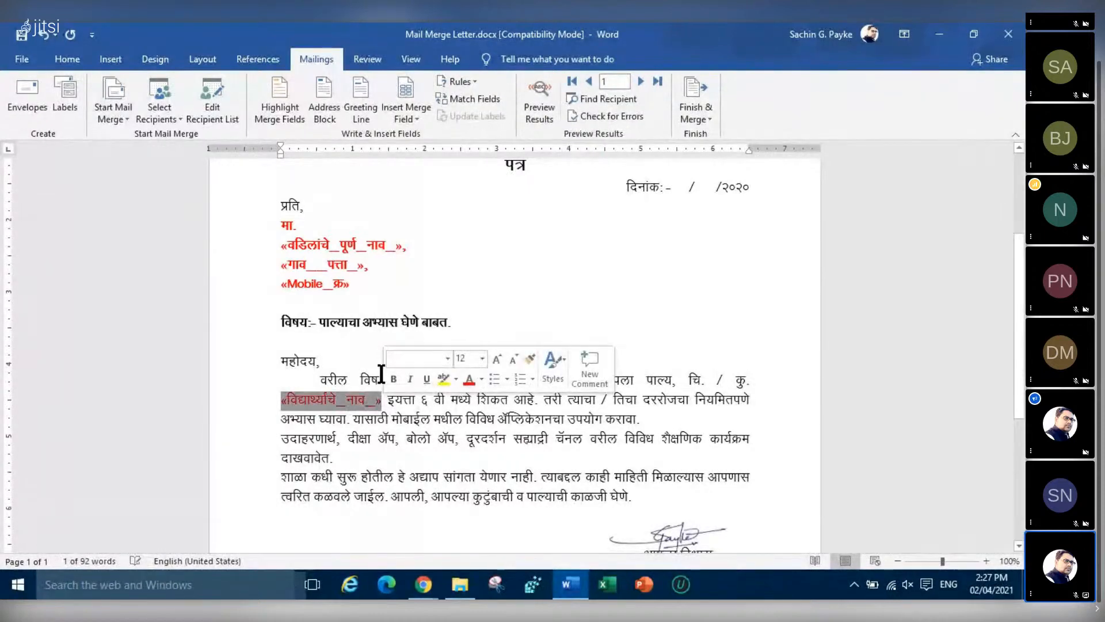
click(846, 401)
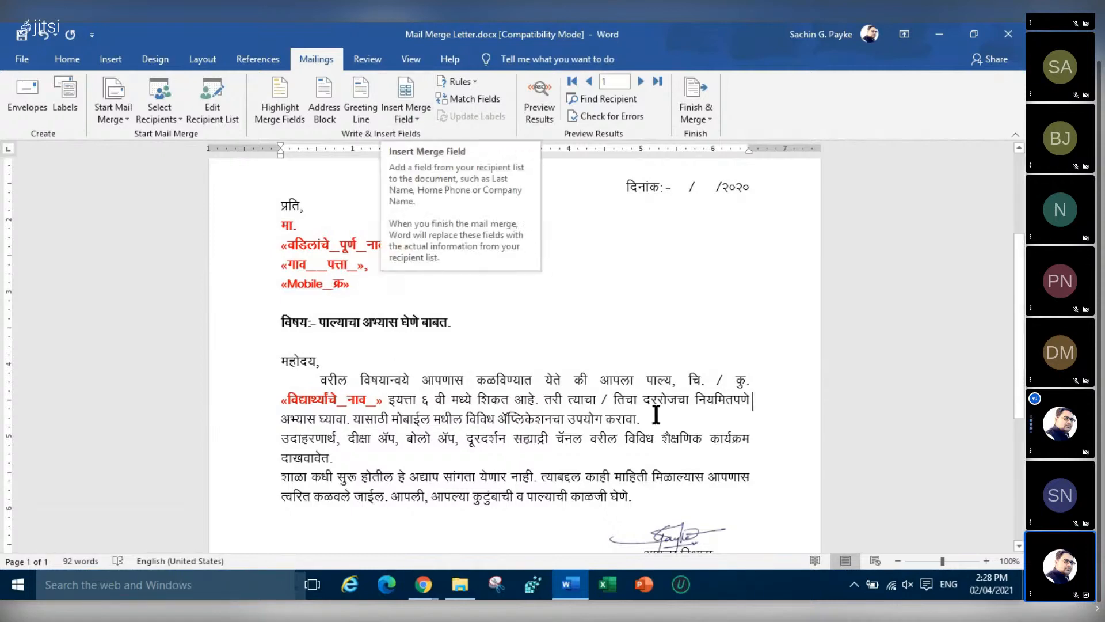
Start finishing the merge as individual editable documents
scroll(669, 409, down, 2)
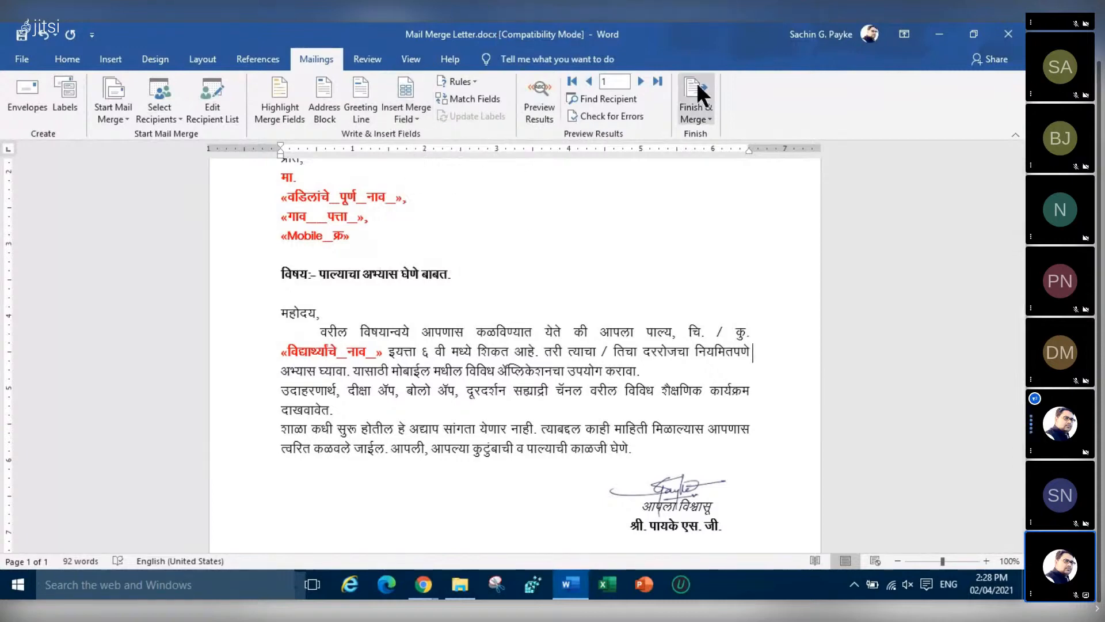
click(707, 119)
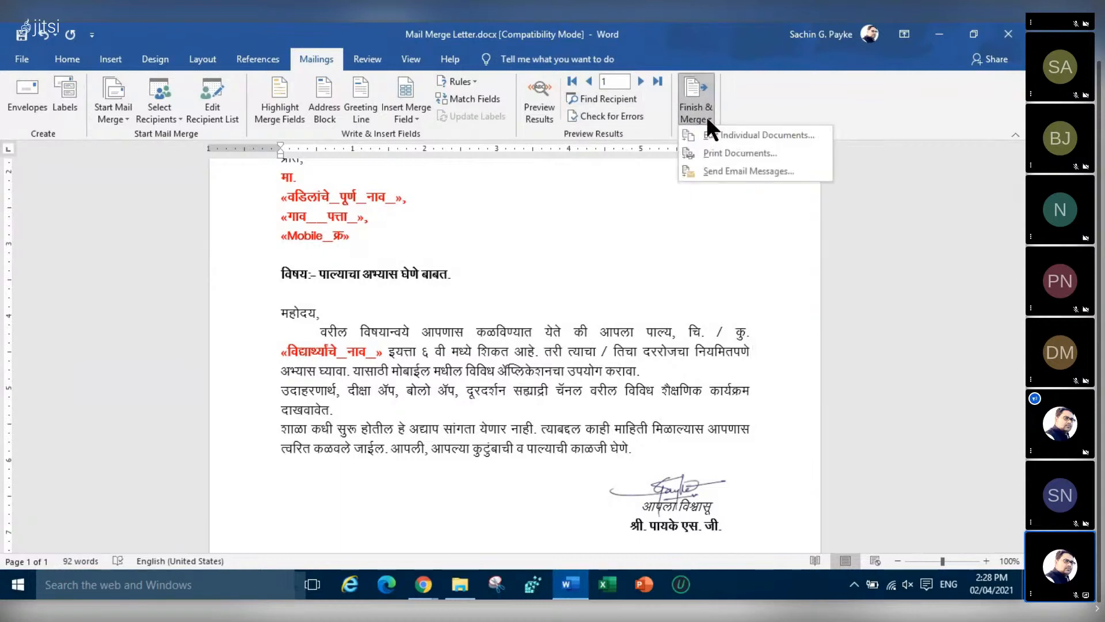
click(775, 136)
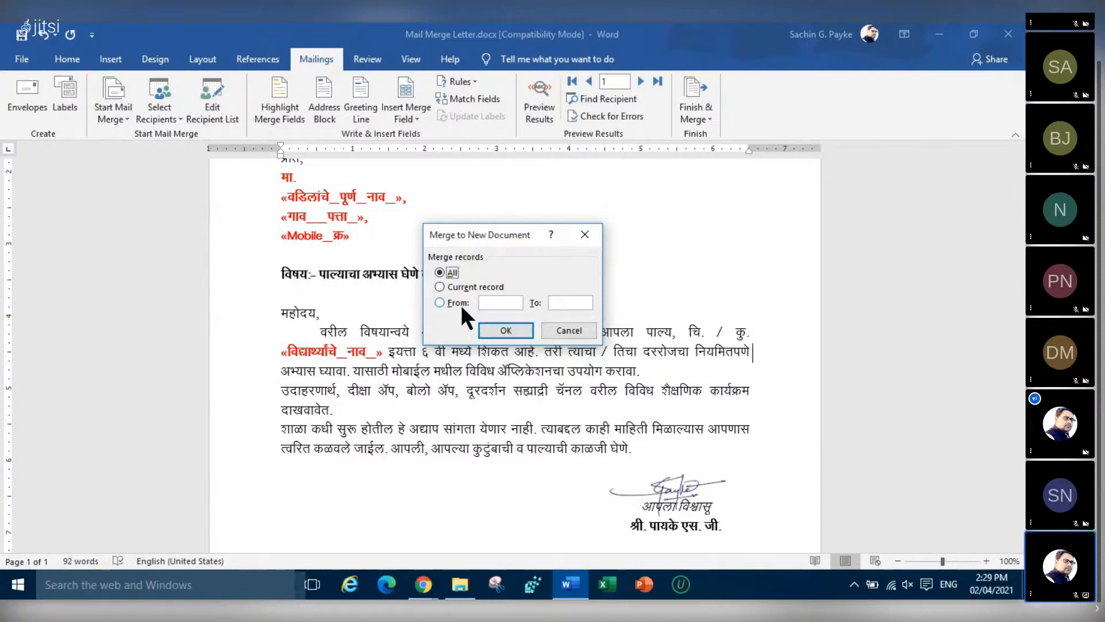
Try limiting the merge to records from 5 to 20
click(500, 303)
text(5)
click(562, 304)
text(20)
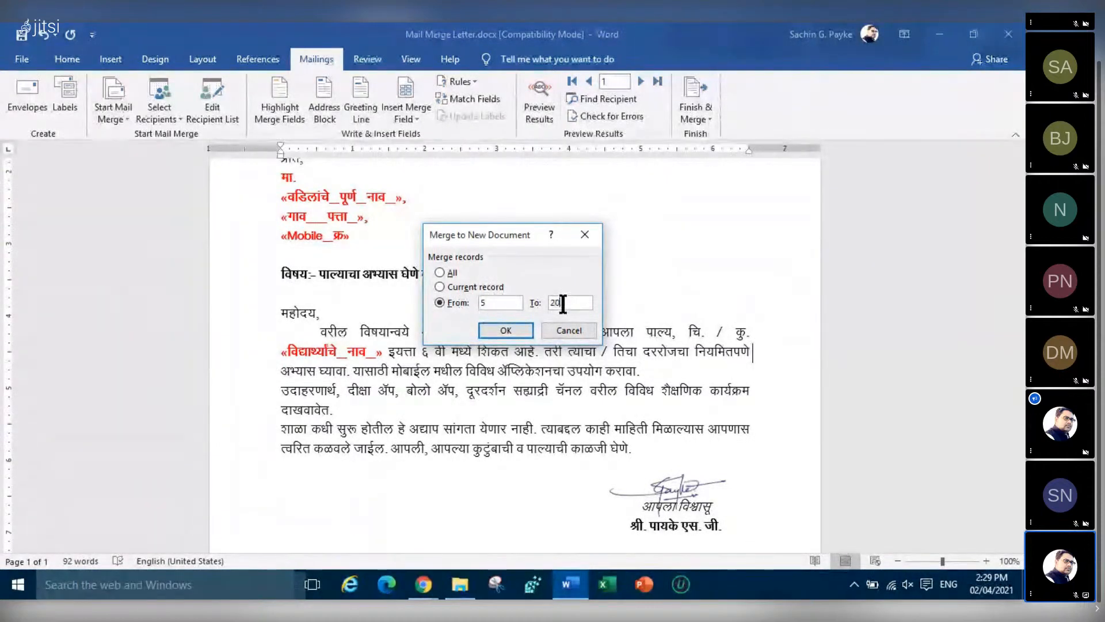
Choose all records and merge them into a new document
click(439, 271)
click(507, 329)
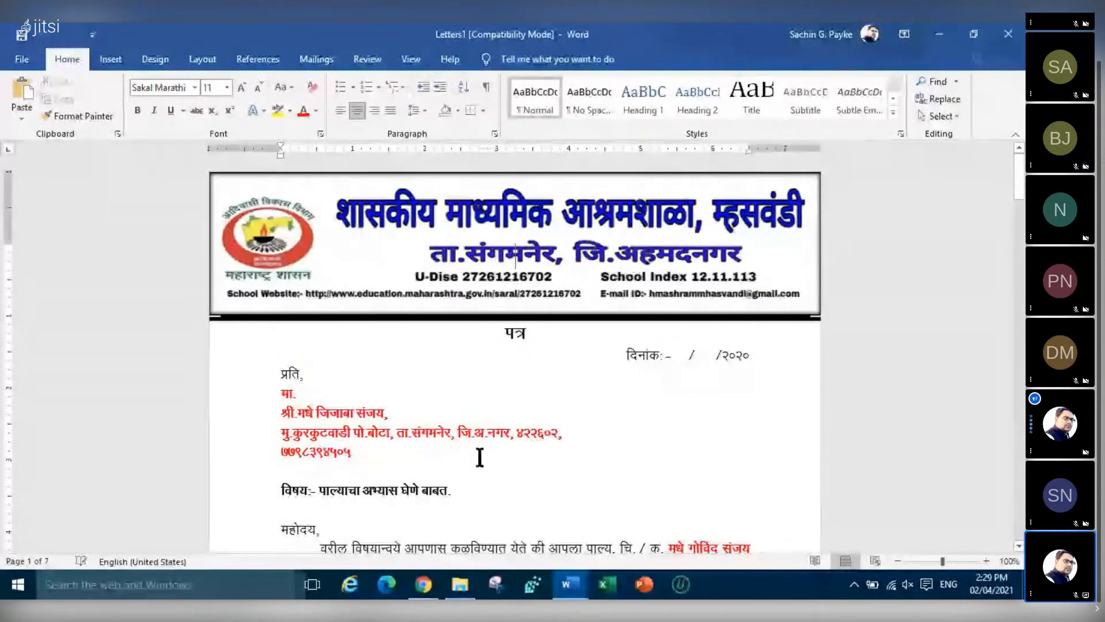
Examine the parent details and student name in the first two merged letters
scroll(563, 456, down, 2)
scroll(563, 456, down, 2)
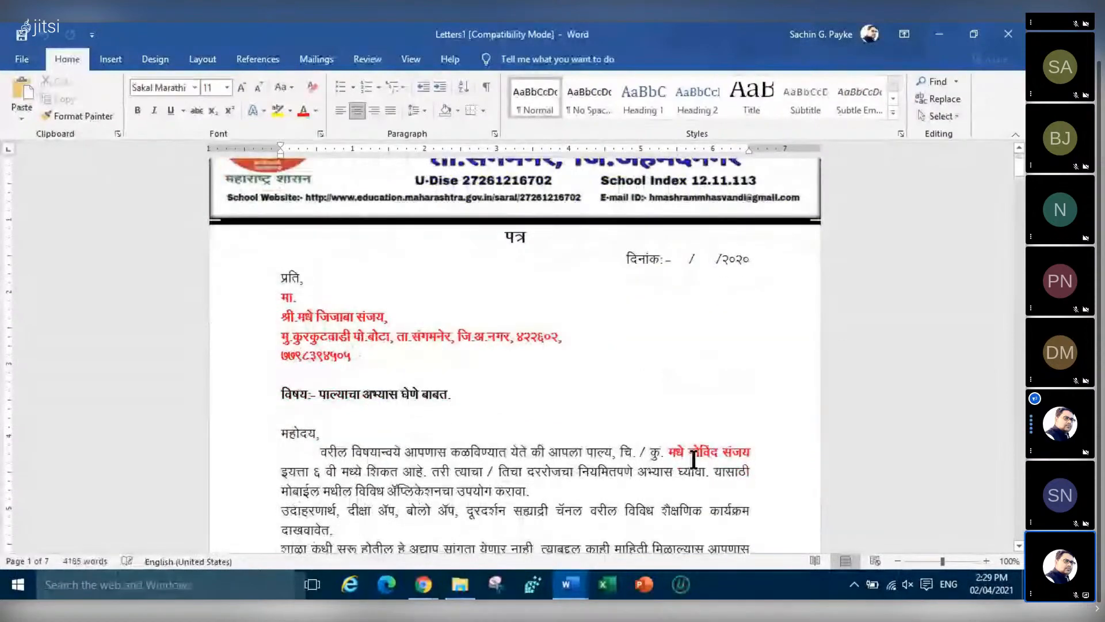
scroll(719, 454, down, 1)
scroll(674, 431, down, 12)
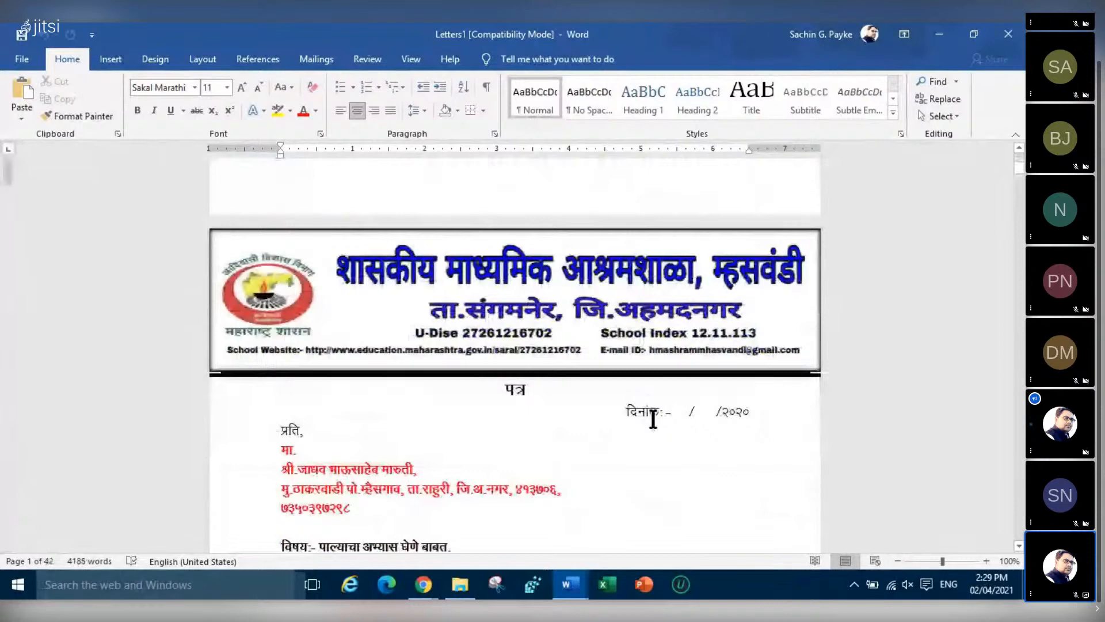
scroll(316, 365, down, 3)
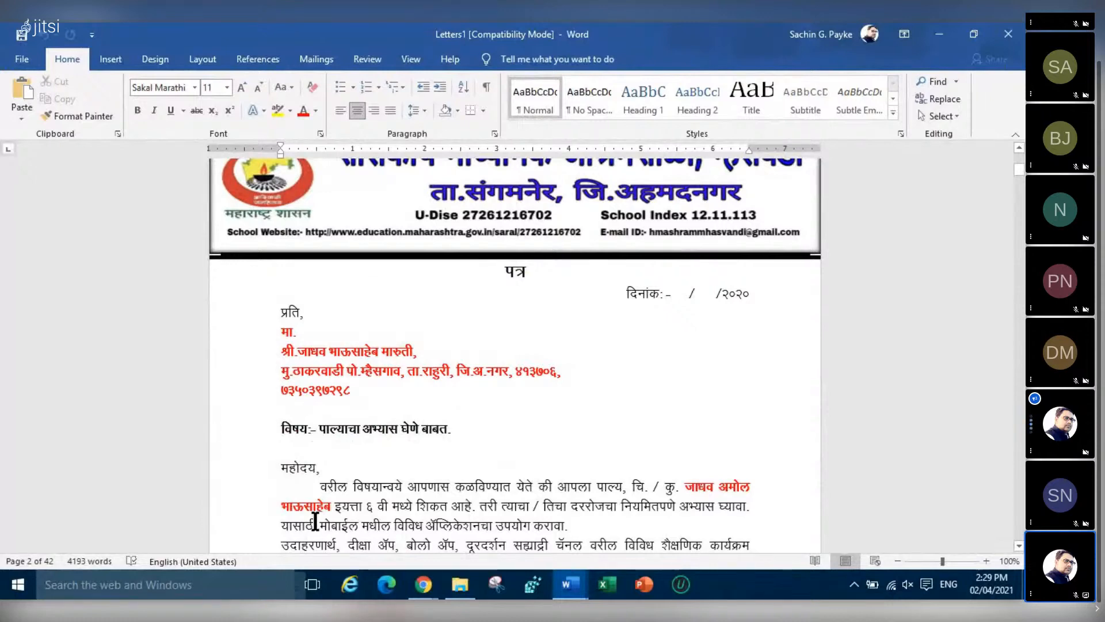
scroll(403, 487, up, 1)
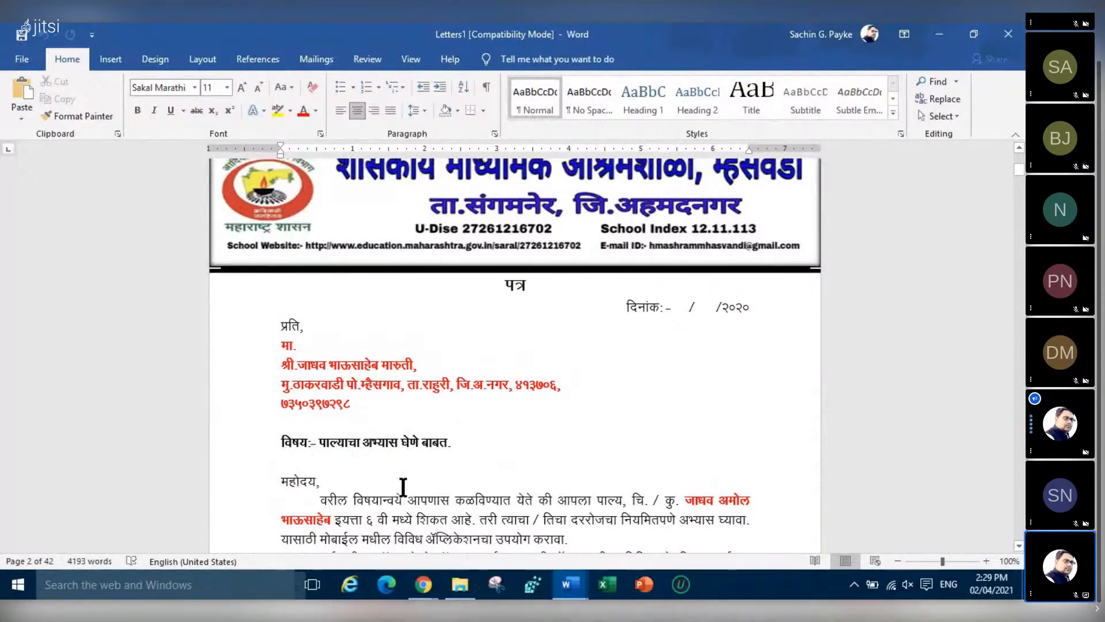
scroll(403, 487, up, 10)
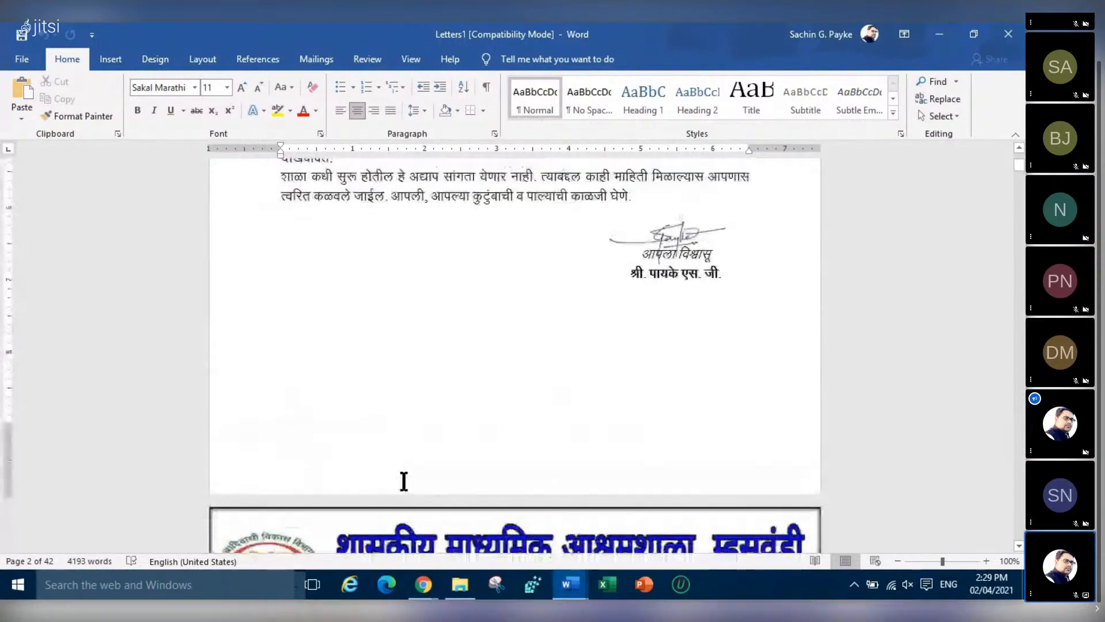
scroll(403, 481, up, 7)
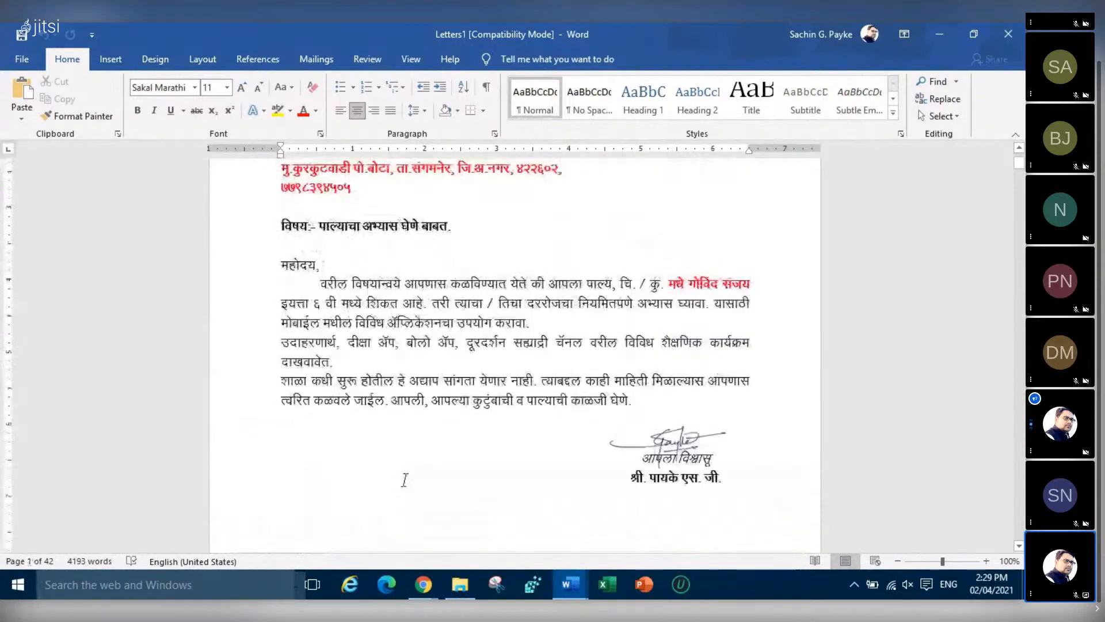
scroll(404, 479, up, 2)
scroll(404, 479, up, 2)
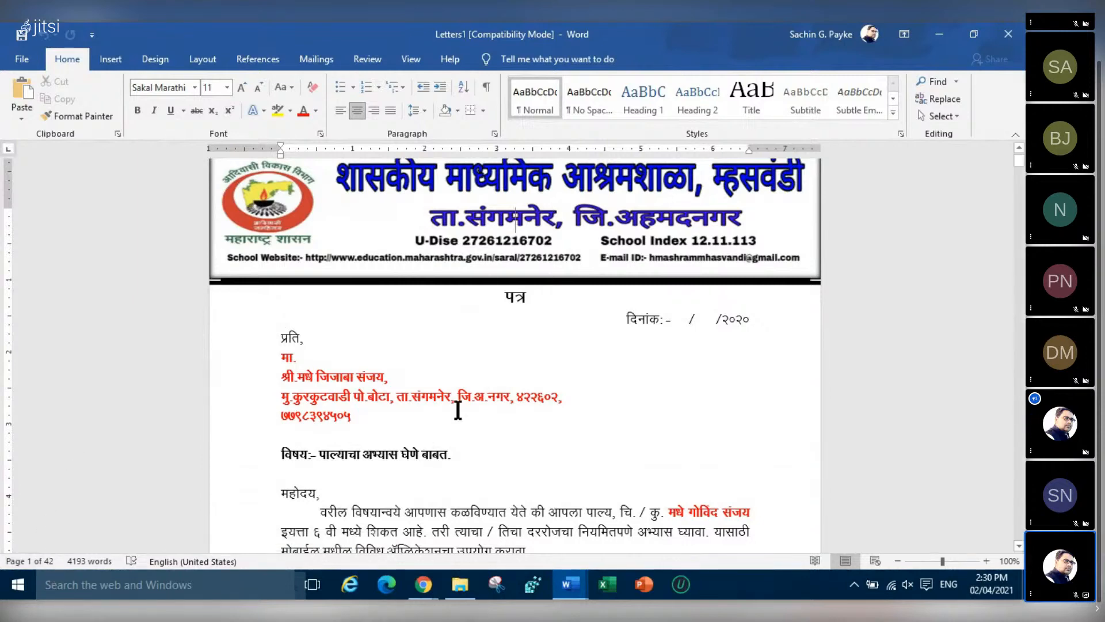
Look through the third to fifth merged letters and the last pages, checking the filled-in parent and student details
scroll(540, 382, down, 2)
scroll(540, 382, down, 6)
scroll(542, 365, down, 12)
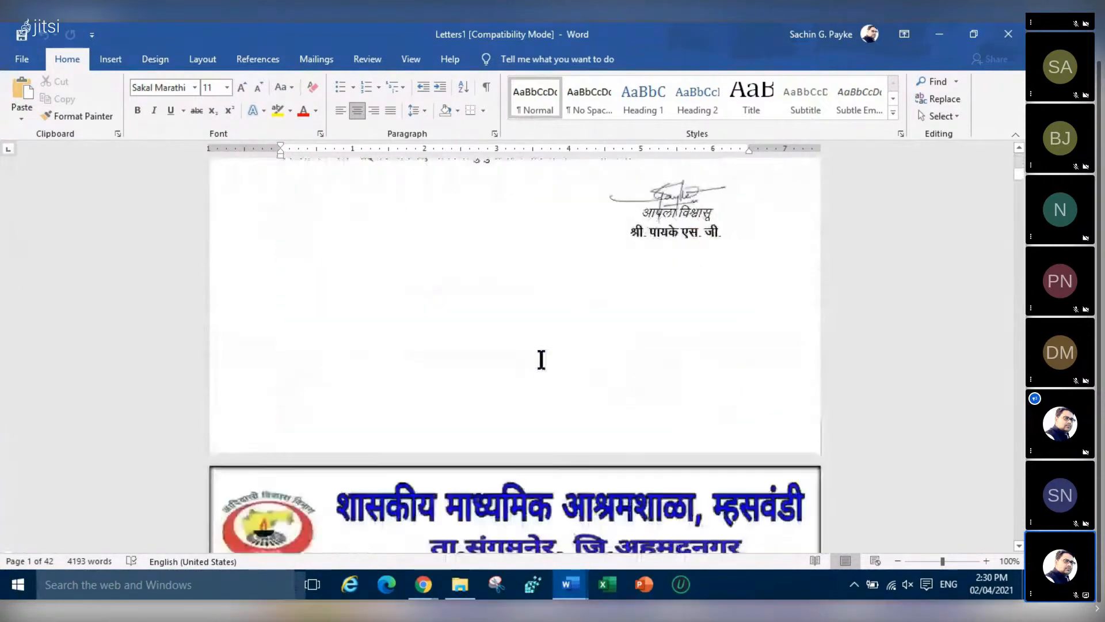
scroll(542, 362, down, 3)
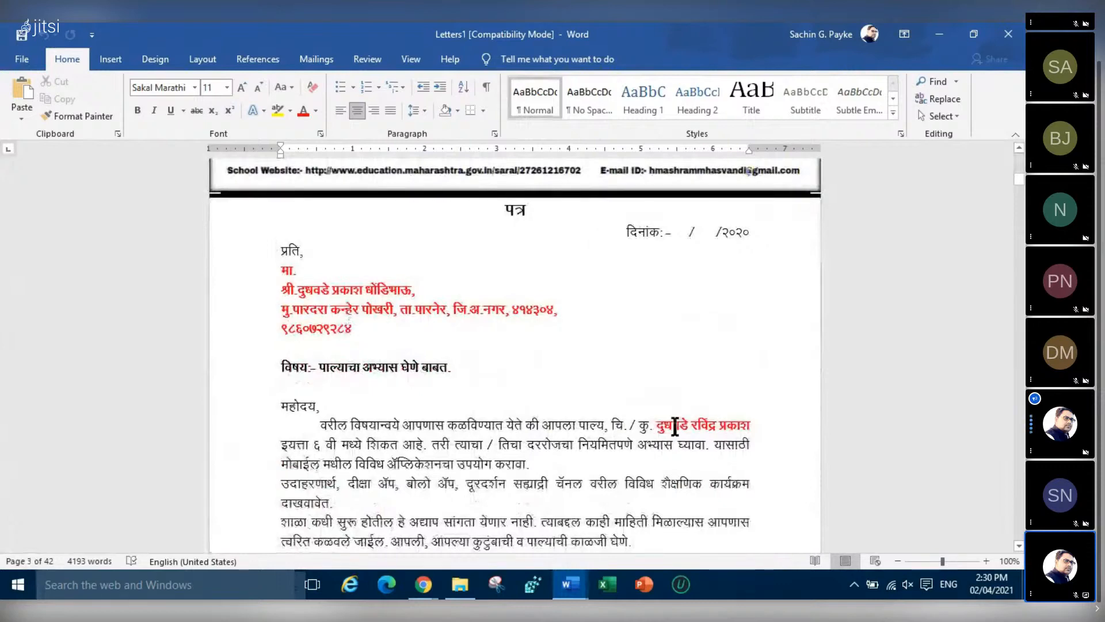
scroll(675, 425, down, 9)
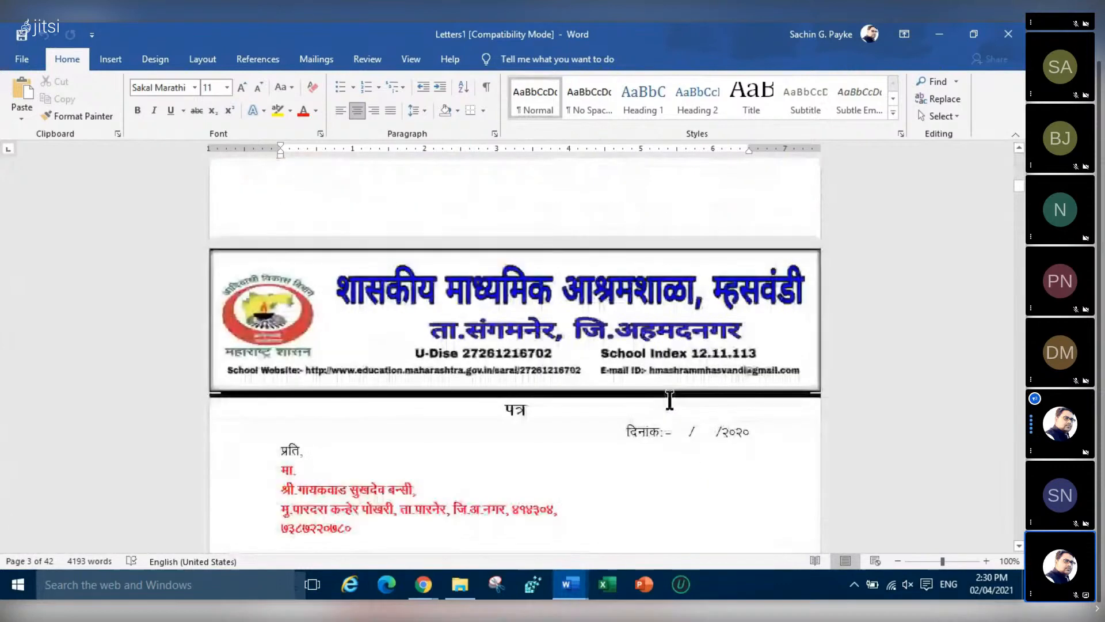
scroll(669, 400, down, 6)
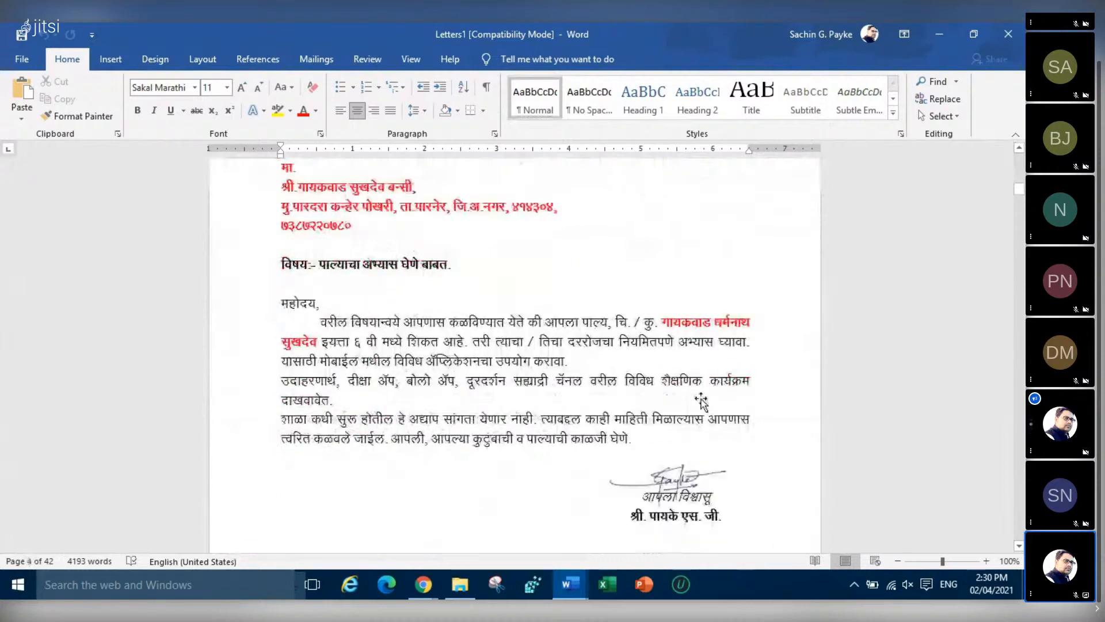
scroll(693, 395, down, 5)
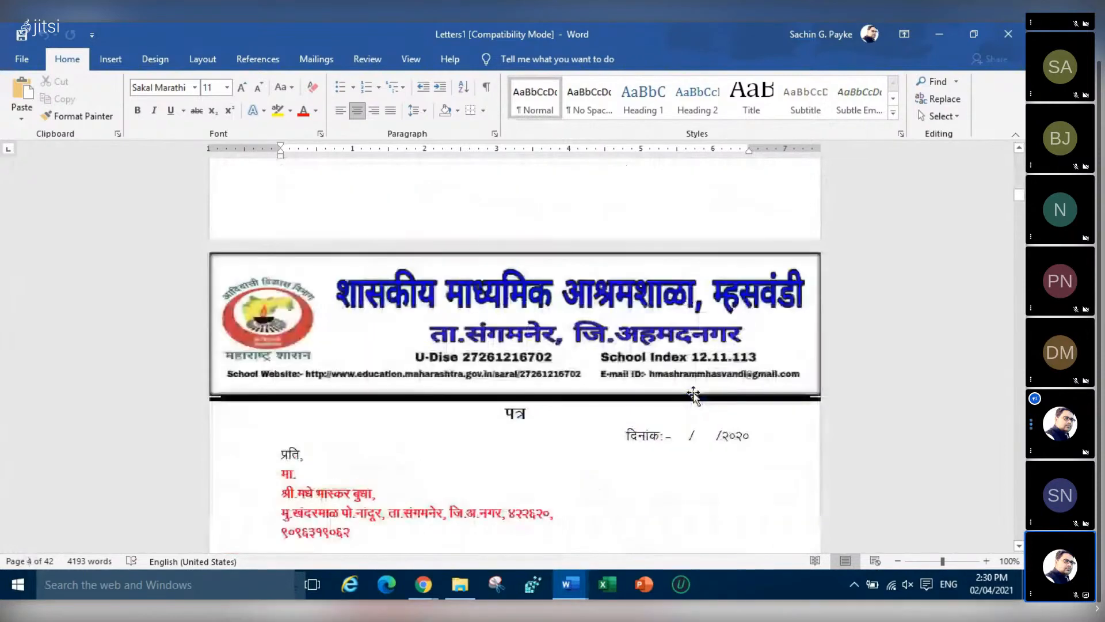
scroll(692, 395, down, 8)
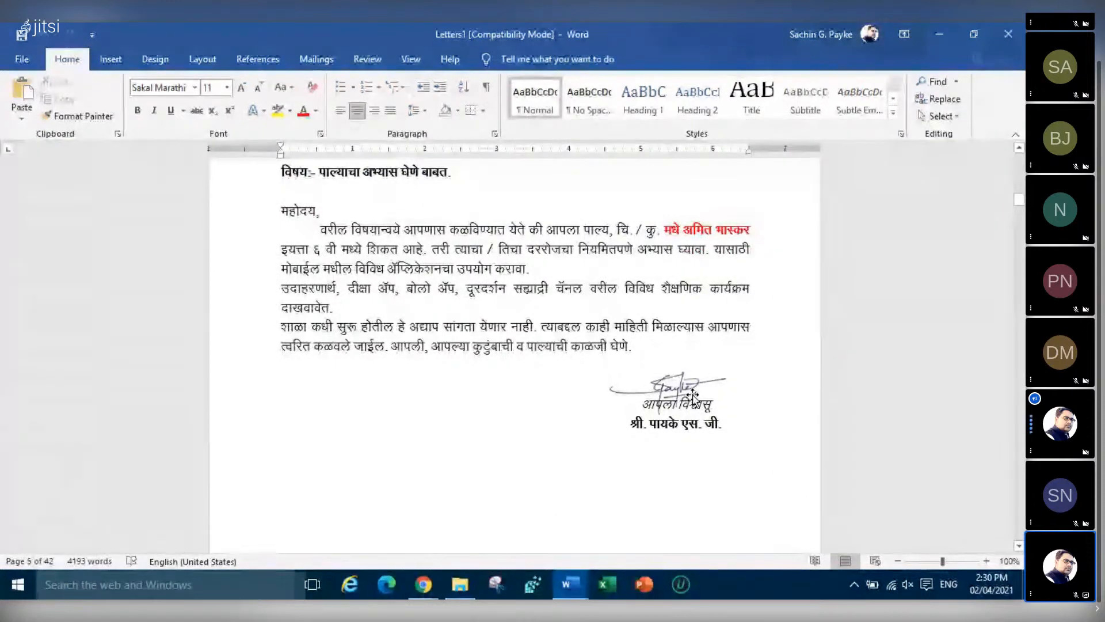
drag(1019, 199, 1020, 537)
scroll(564, 285, up, 1)
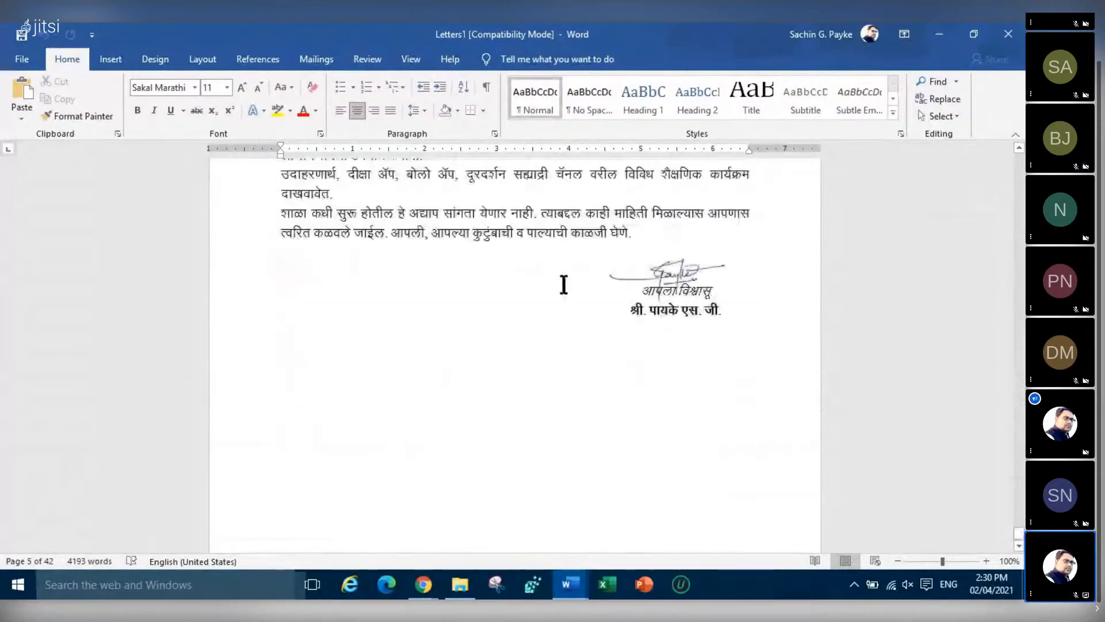
scroll(570, 291, up, 4)
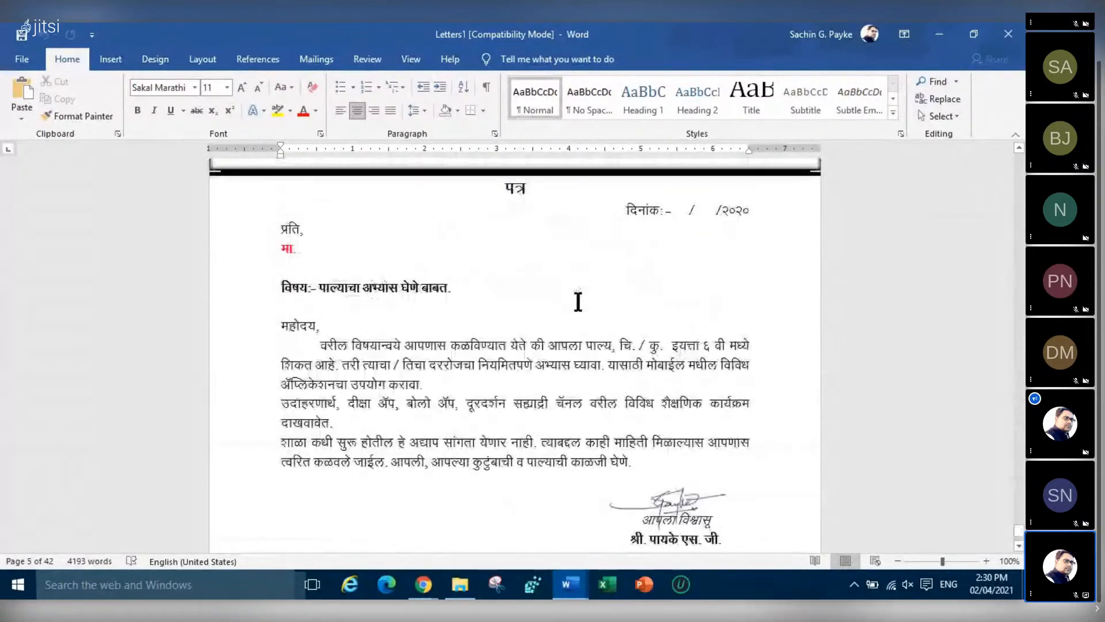
scroll(578, 301, up, 11)
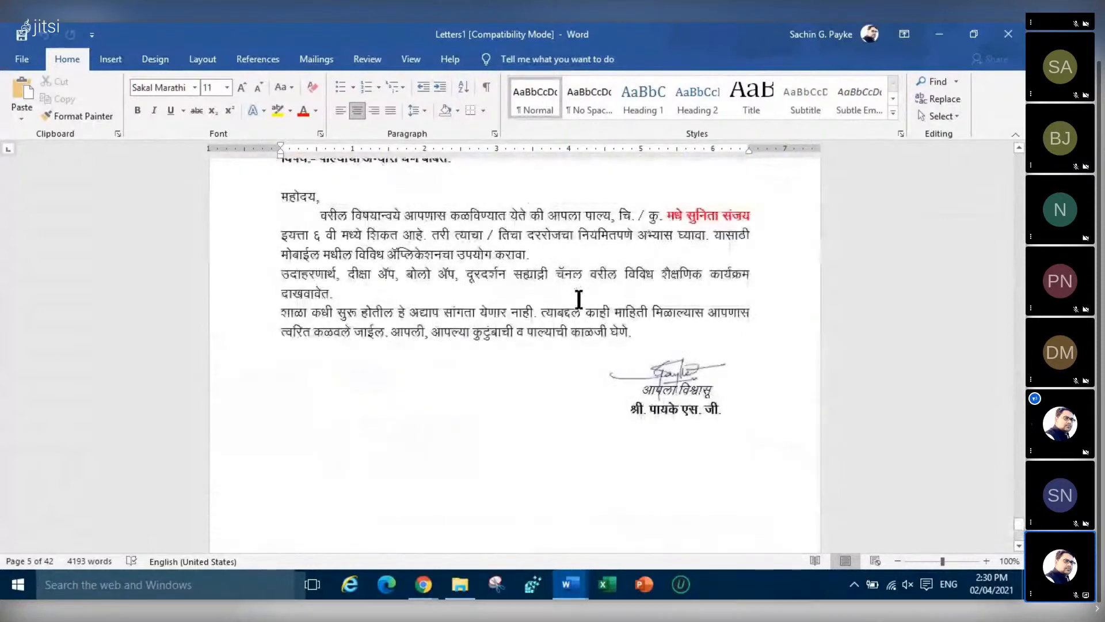
scroll(579, 298, up, 1)
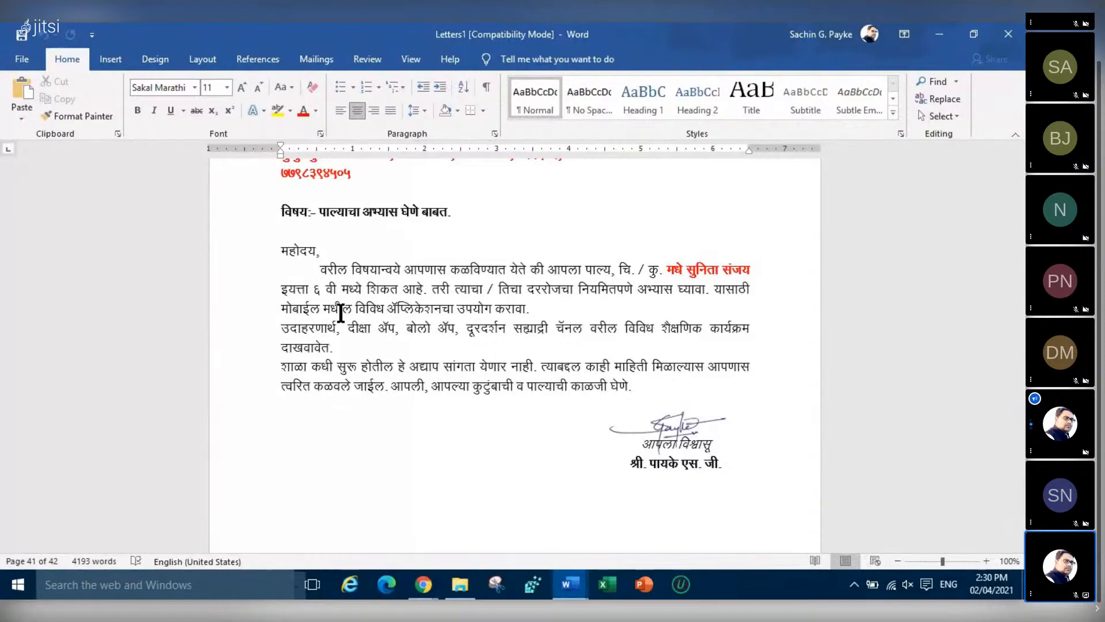
Open the print preview of the merged letters, close the Letters1 document without printing, and return to the top of Mail Merge Letter.docx
key(ctrl+p)
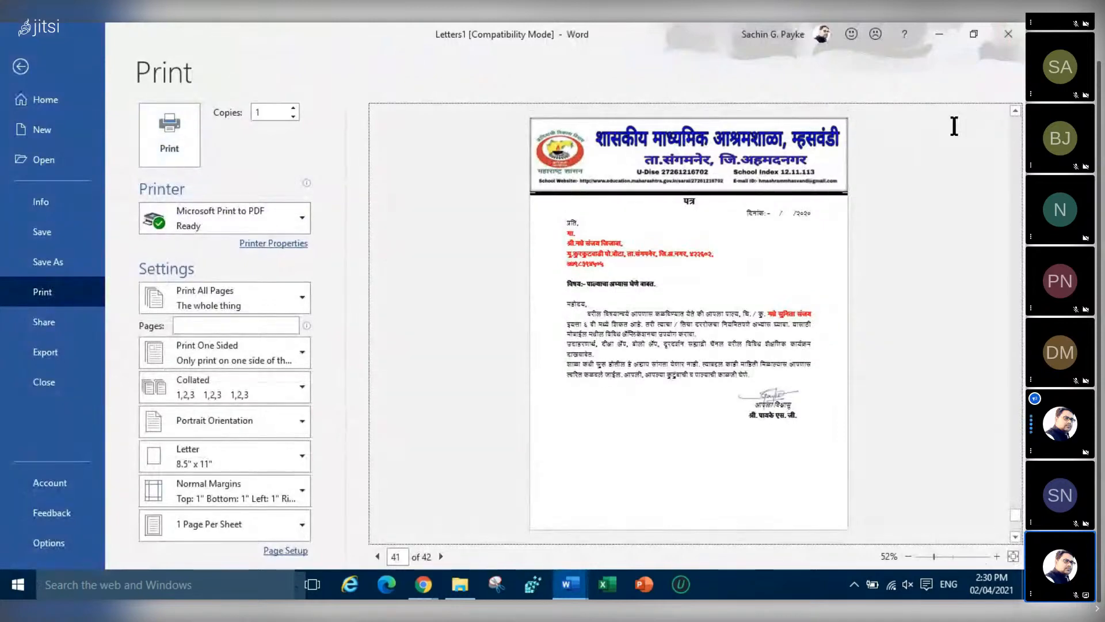
click(1008, 35)
click(592, 386)
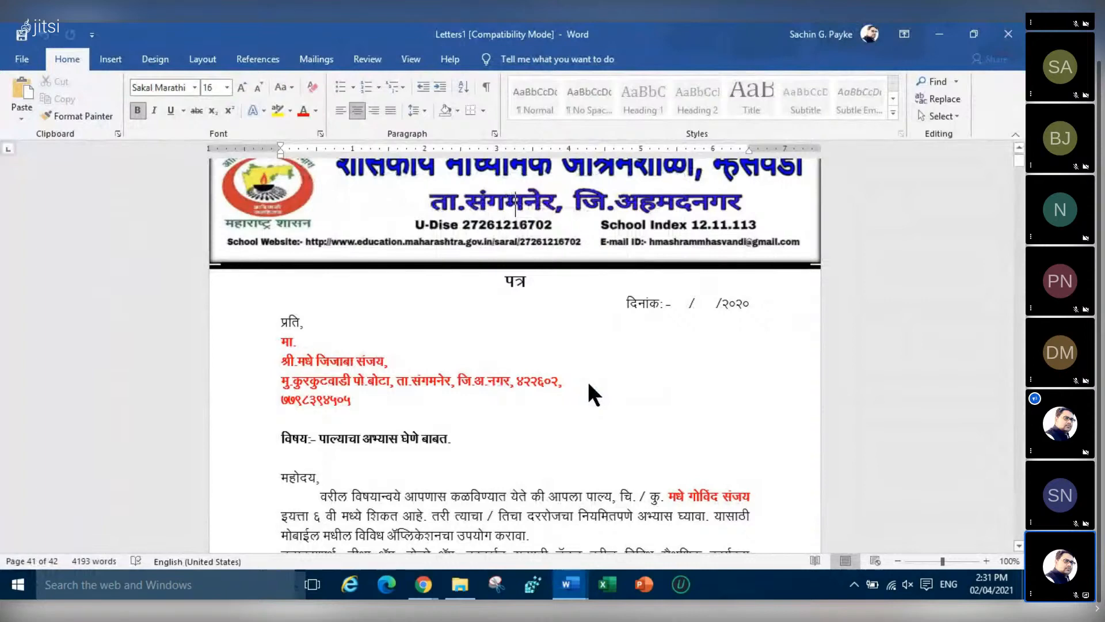
click(1004, 33)
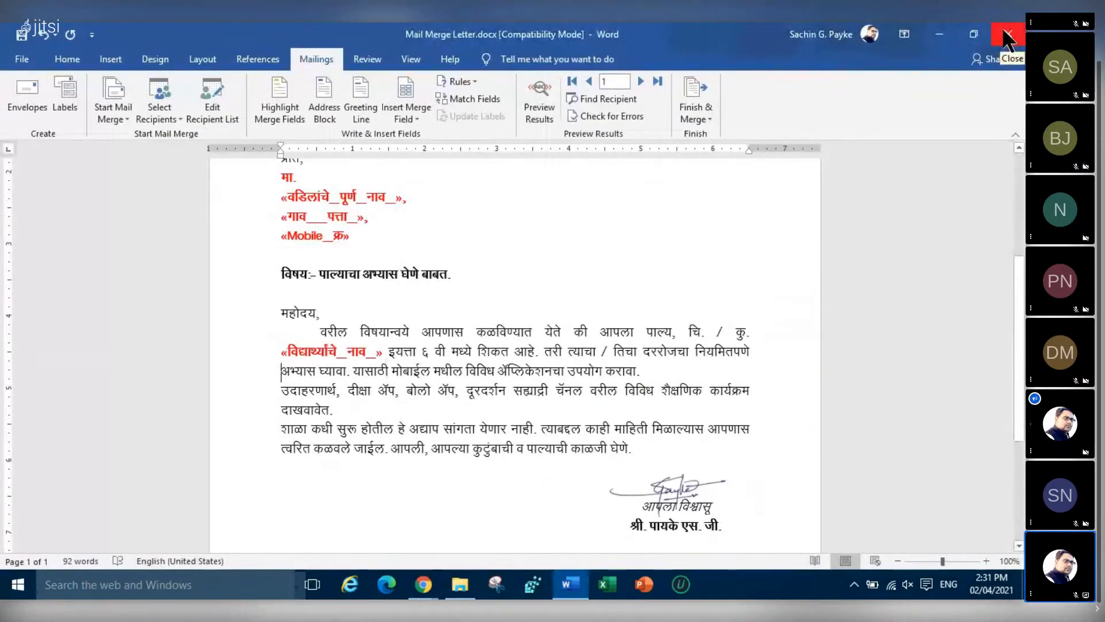
scroll(697, 309, up, 6)
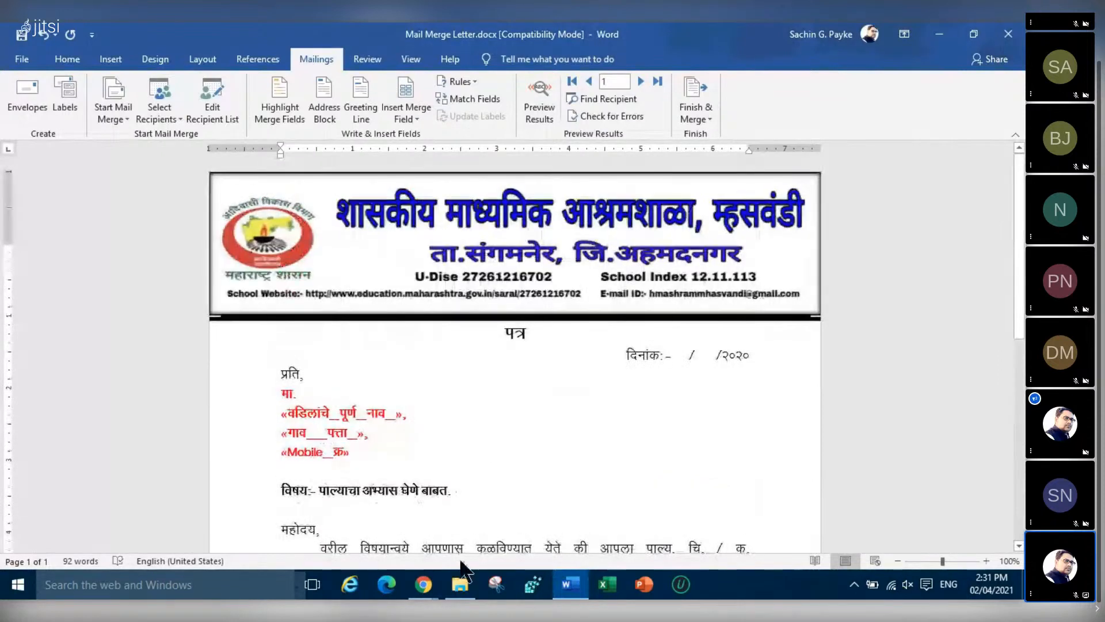
Switch to the Jitsi meeting in Chrome, check the participants' chat messages and close the chat
mouse_move(433, 598)
click(357, 518)
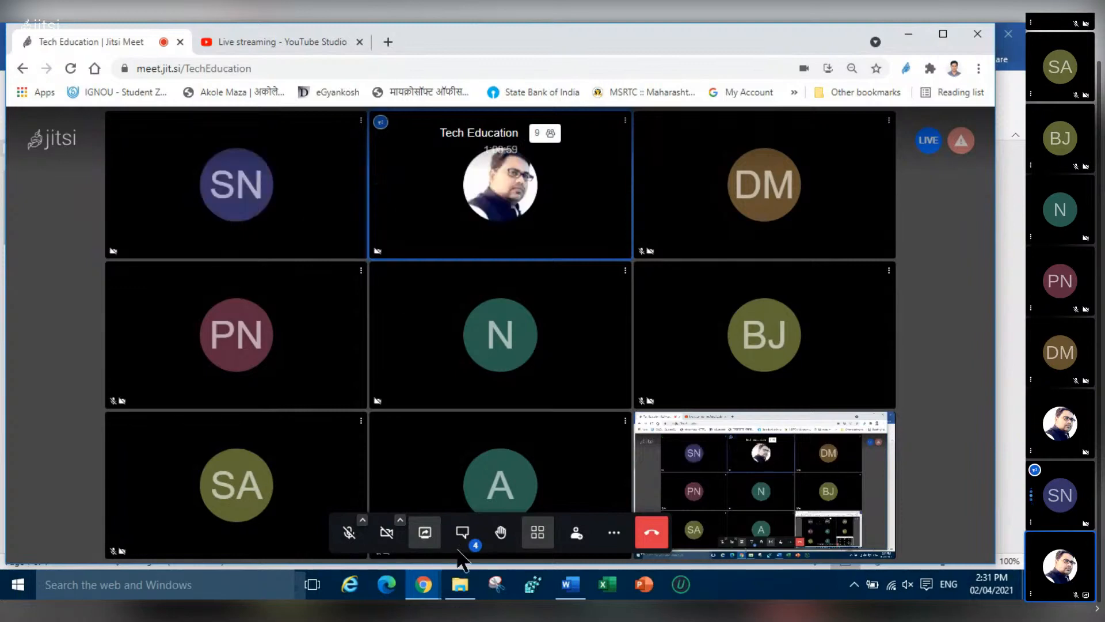
click(464, 534)
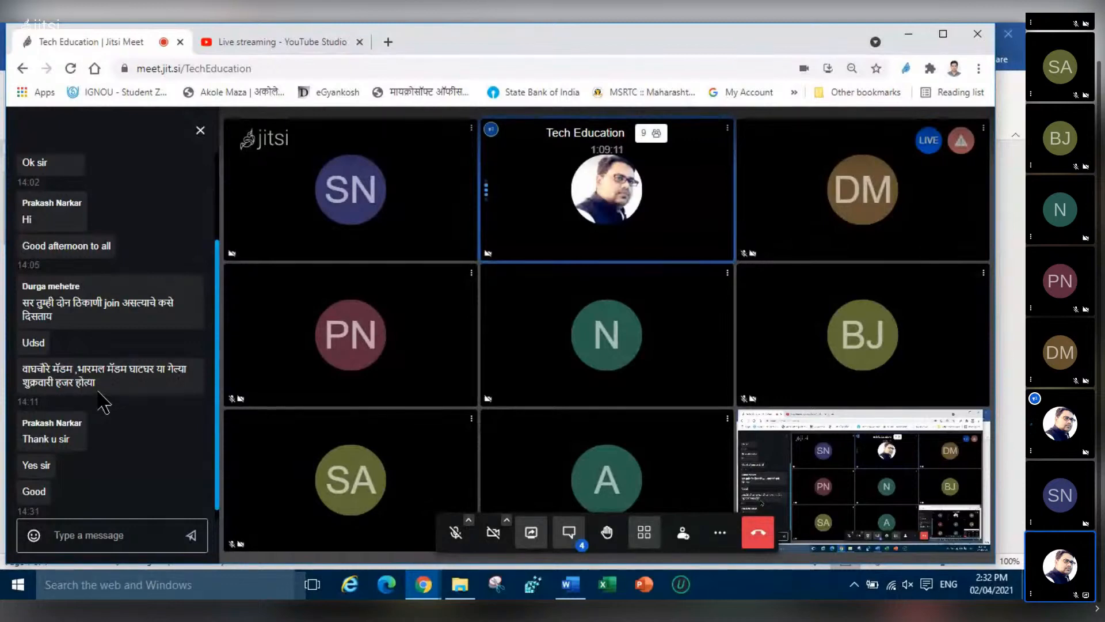
click(200, 131)
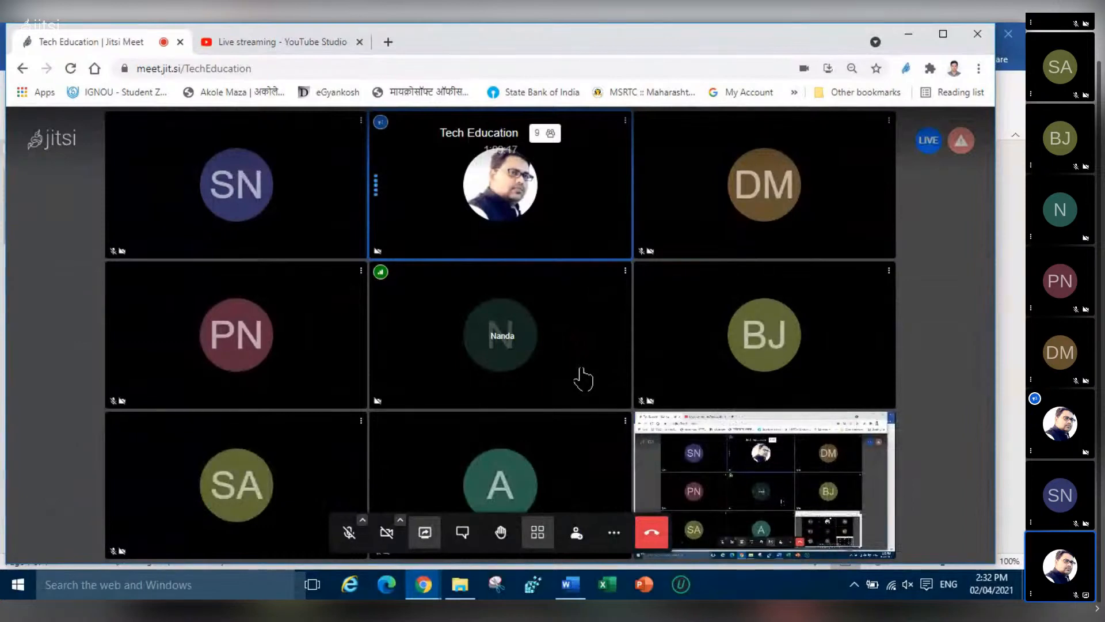
Leave the Jitsi meeting window and close Mail Merge Letter.docx in Word without saving the changes
click(909, 35)
click(1007, 34)
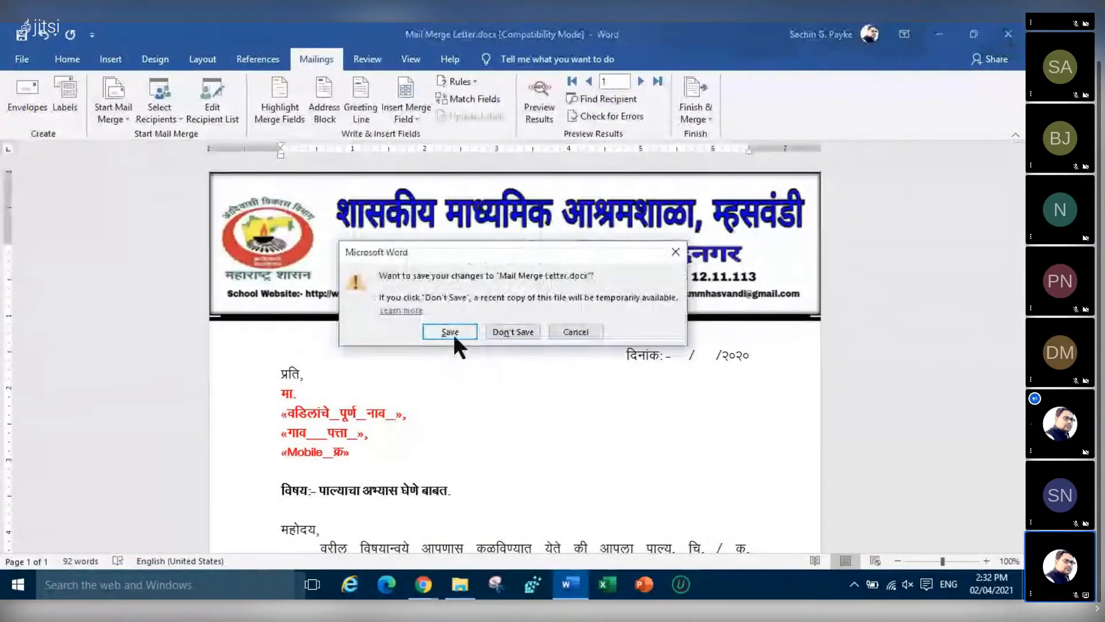
click(518, 332)
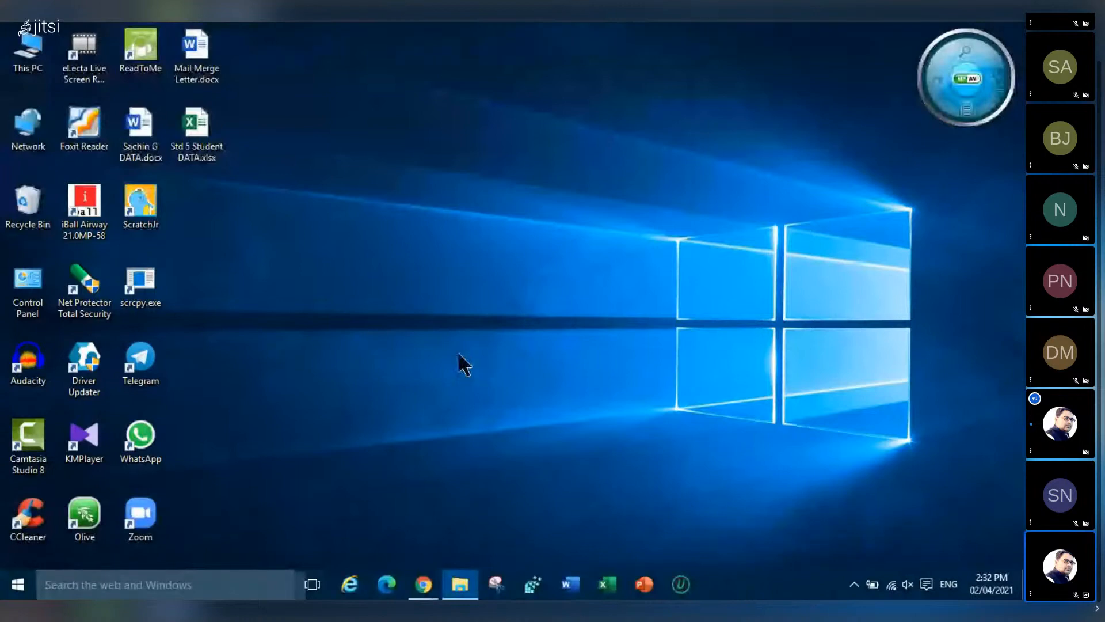
drag(375, 316, 214, 20)
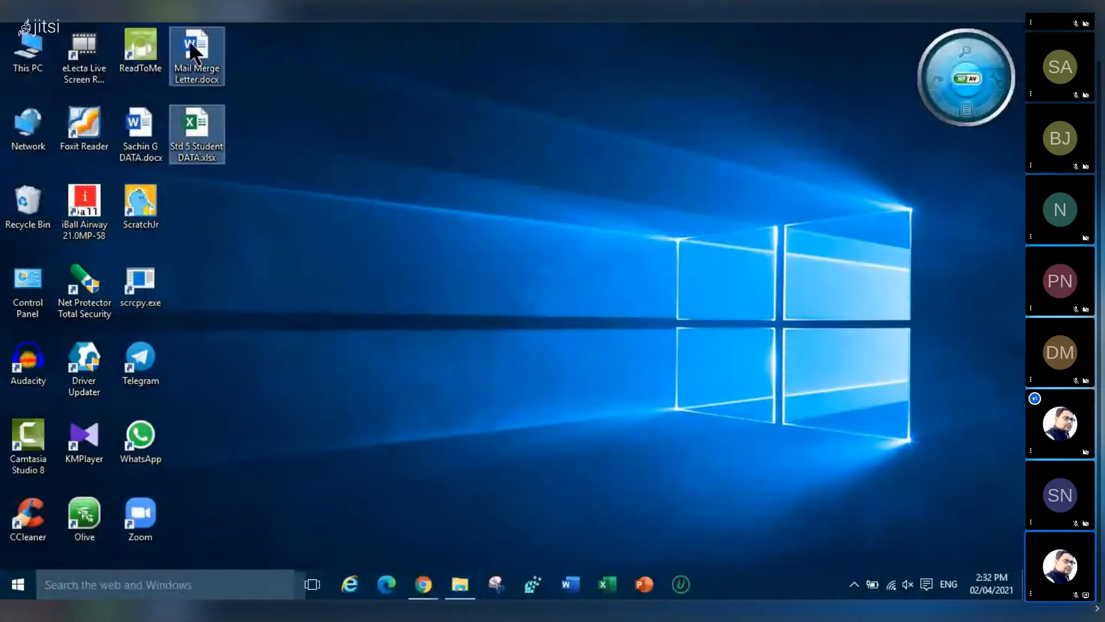
click(509, 163)
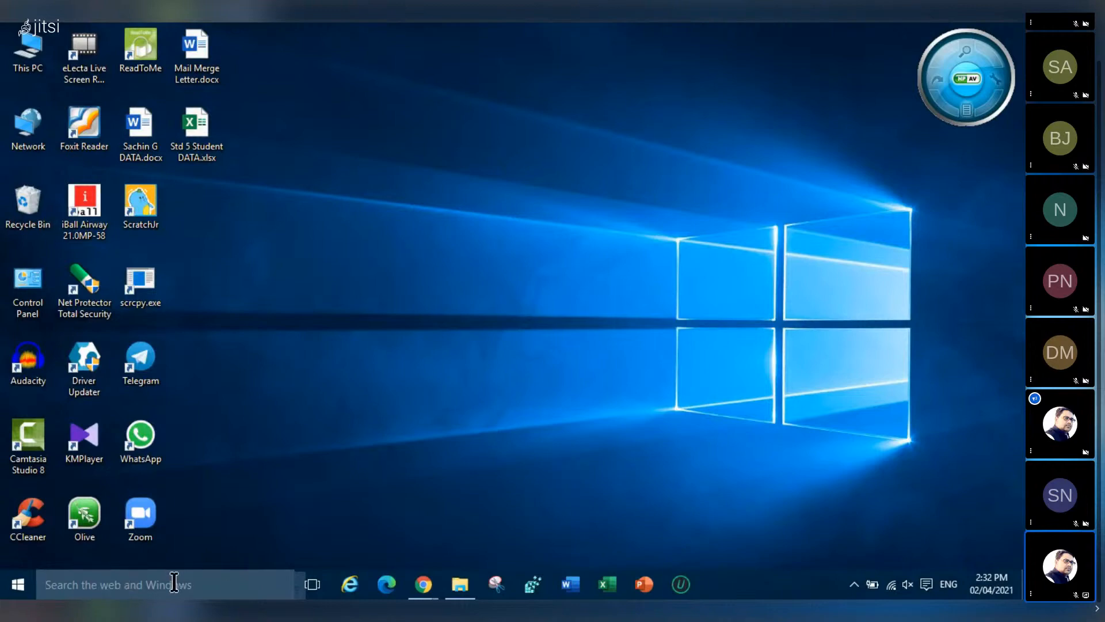
Search Windows for excel, launch Excel and create a blank workbook with cell H9 selected
click(136, 584)
text(e)
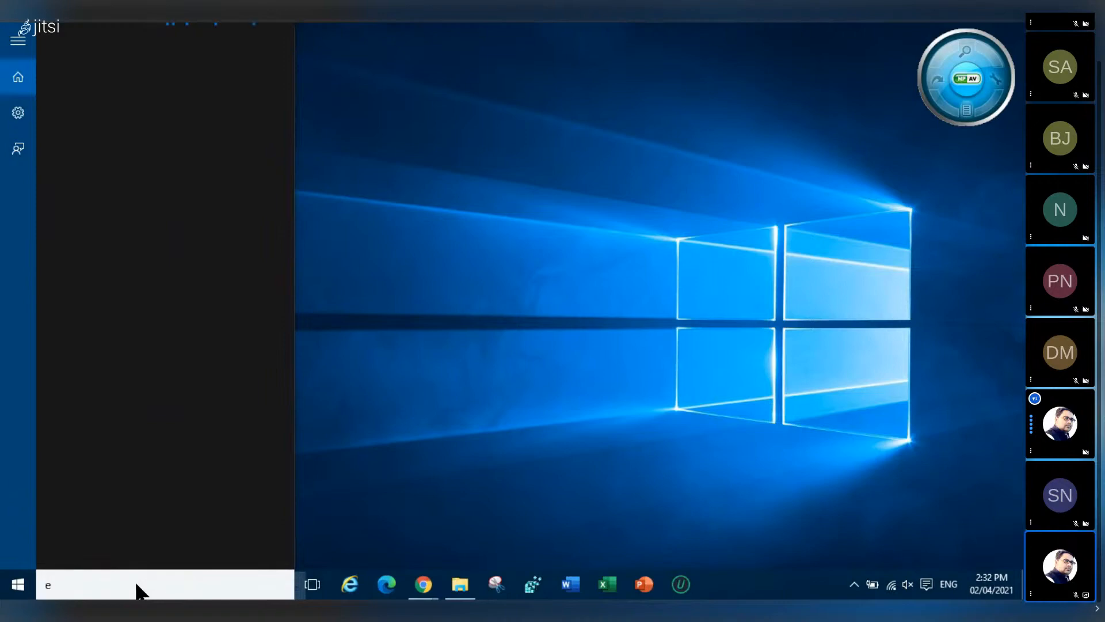
text(xcel)
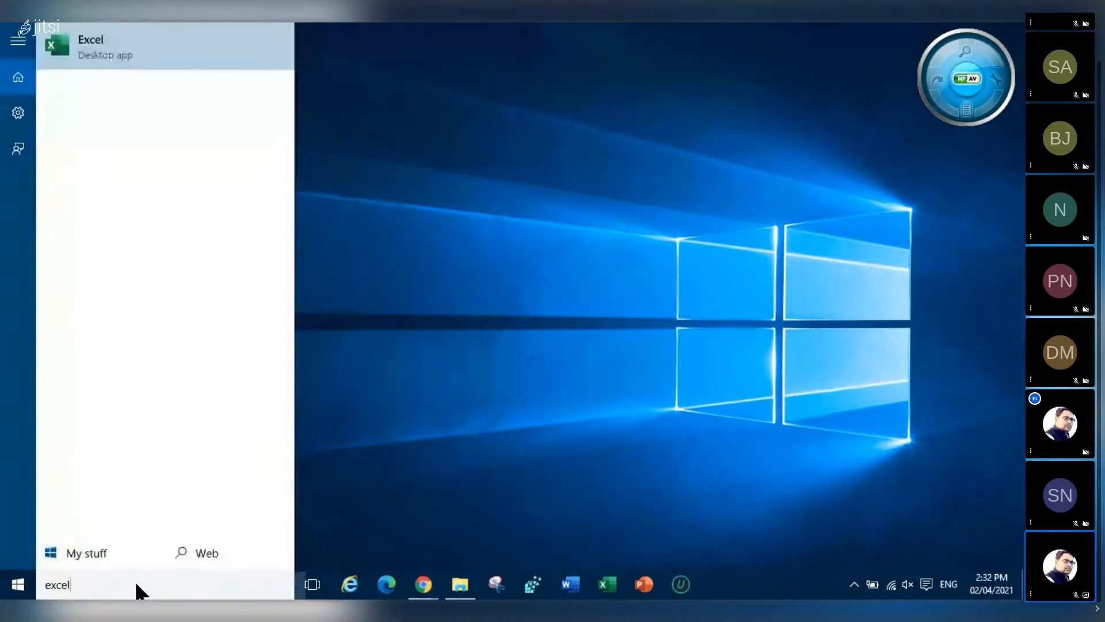
click(115, 53)
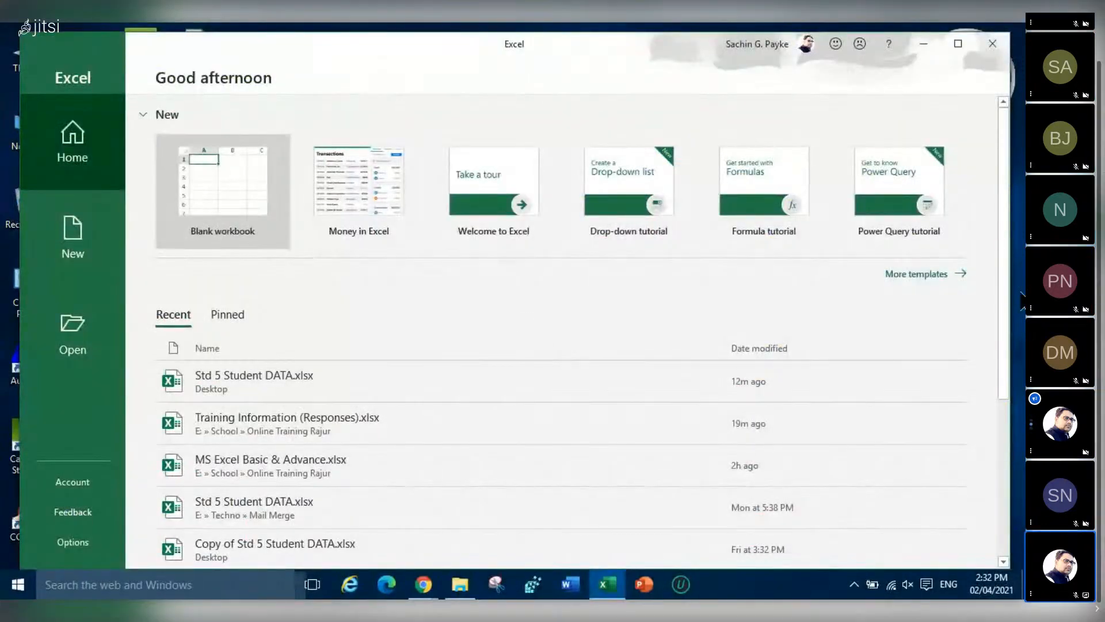
right_click(1016, 294)
click(954, 360)
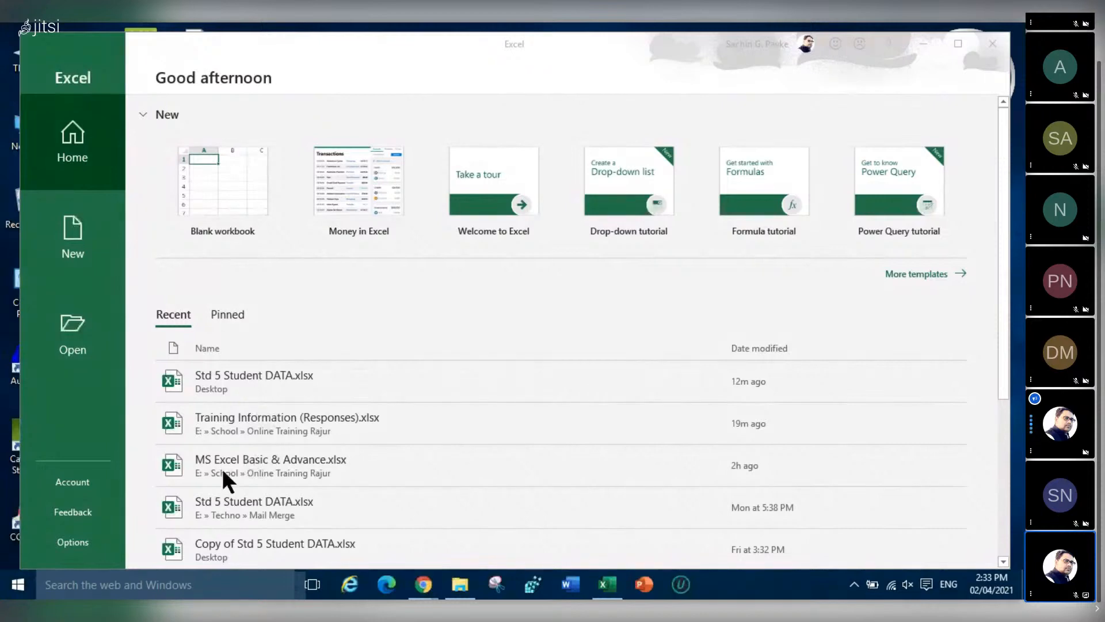
click(217, 196)
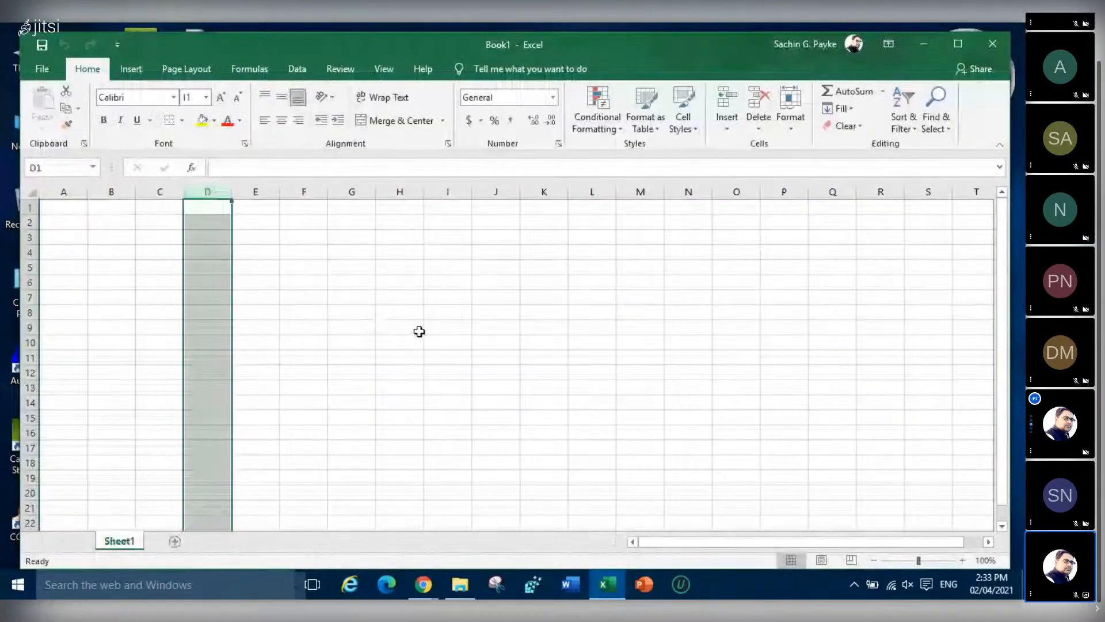
click(419, 328)
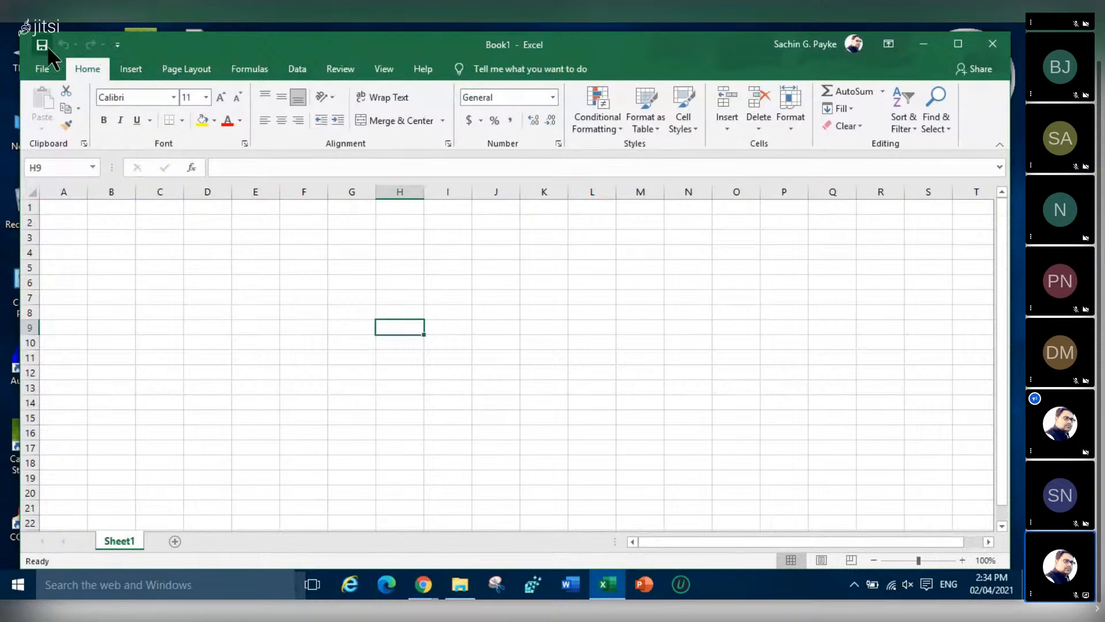
Look through the Quick Access Toolbar options and the Insert, Formulas, Review and Home commands, ending on cell E4
click(116, 45)
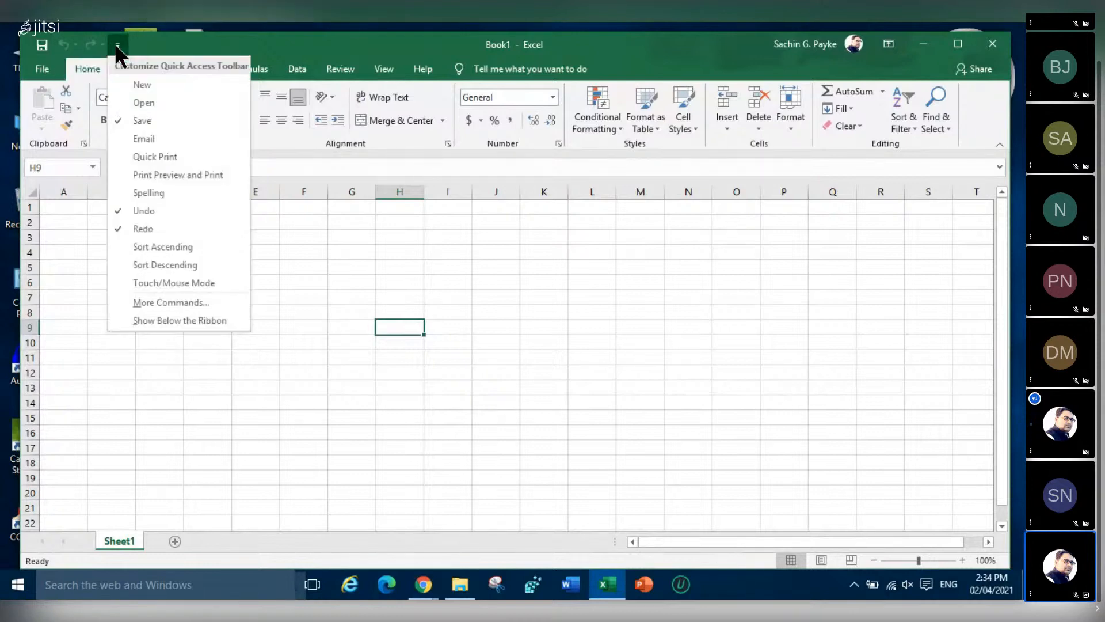
click(116, 45)
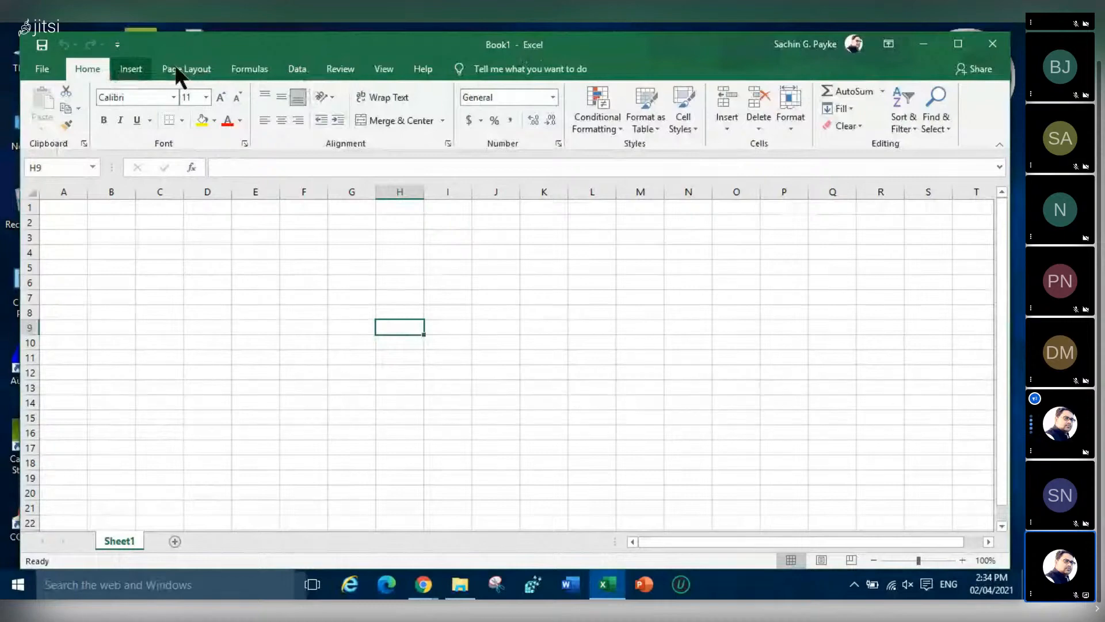
click(144, 71)
click(195, 71)
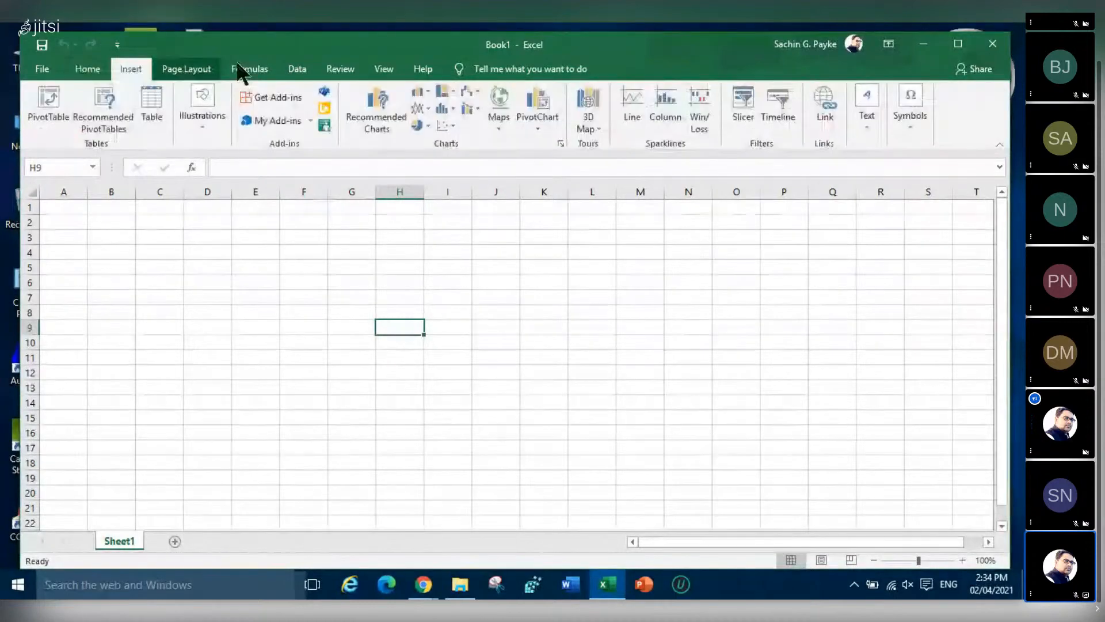
click(258, 68)
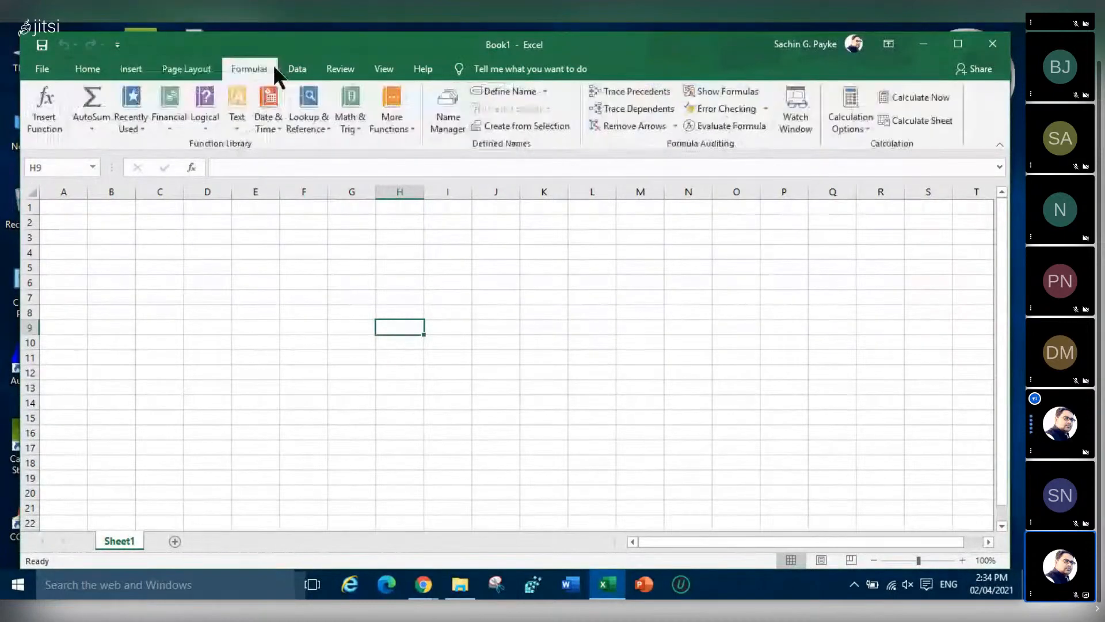
click(348, 70)
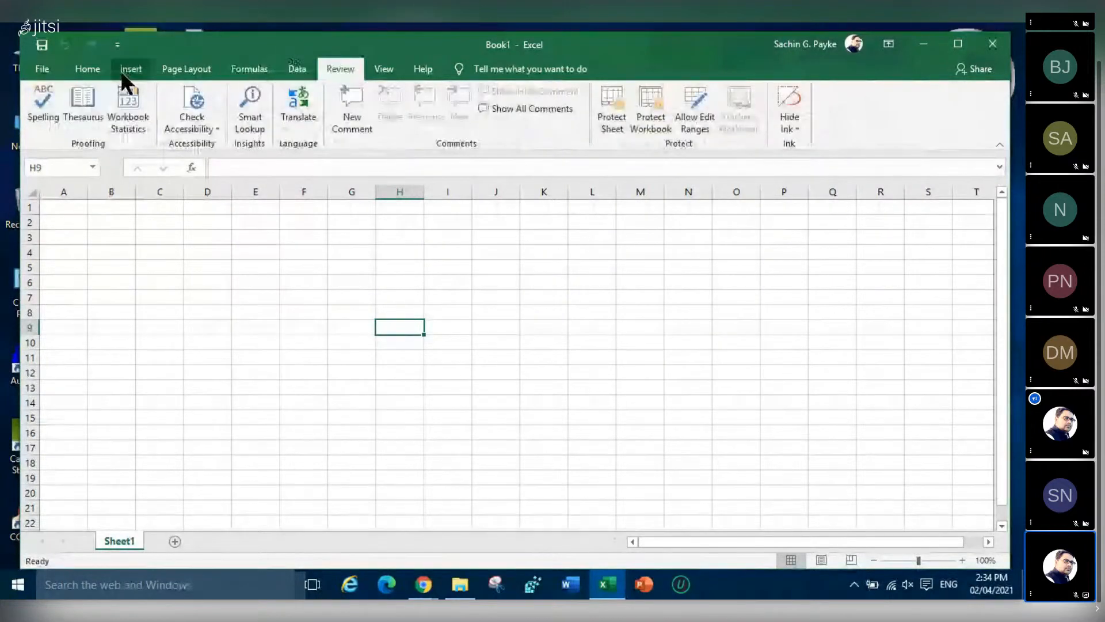
click(96, 69)
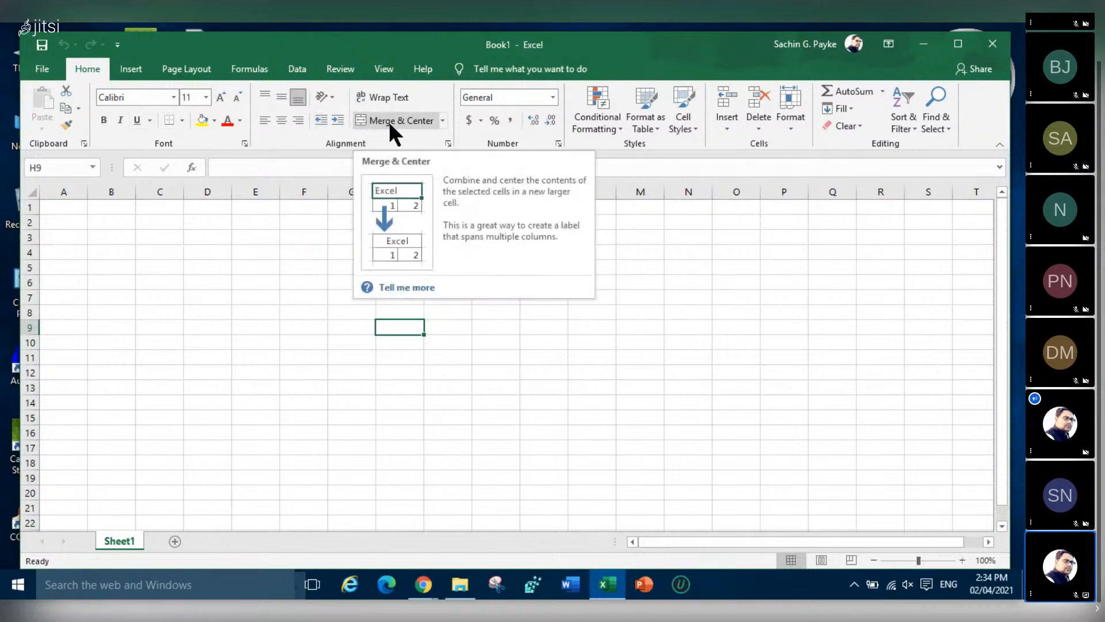
click(241, 256)
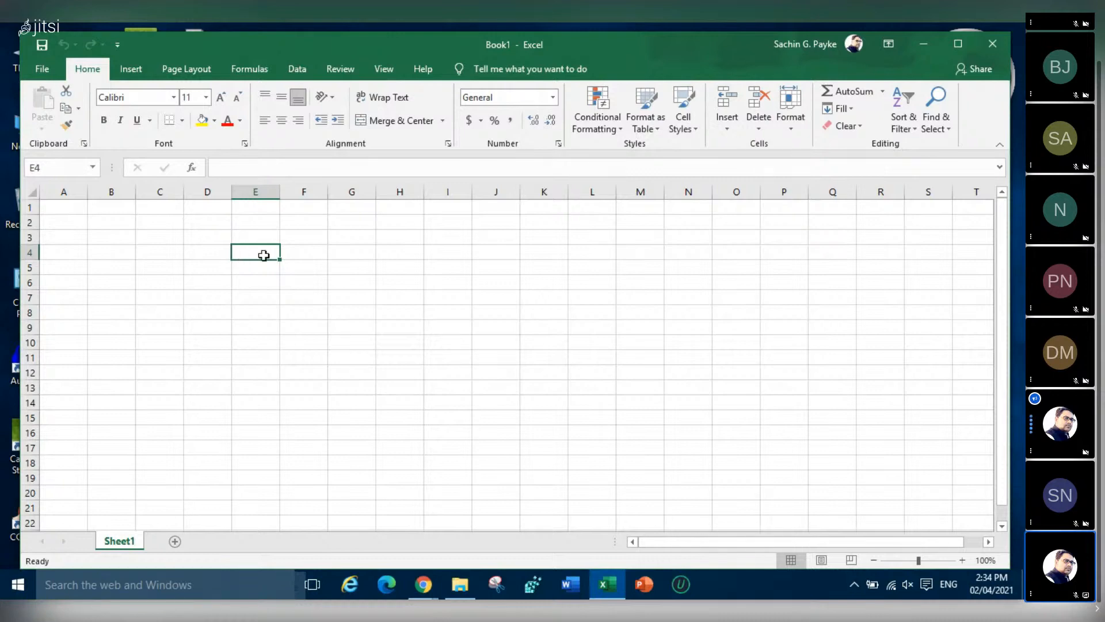
Refresh the desktop and switch to the Jitsi meeting in Chrome
right_click(1022, 381)
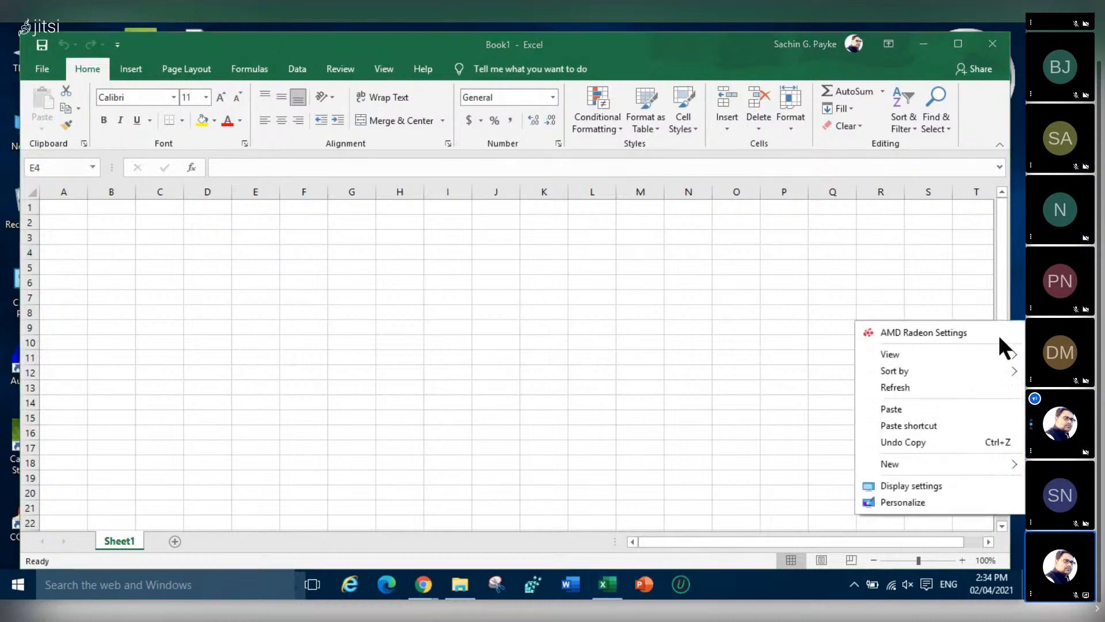
click(937, 387)
mouse_move(418, 590)
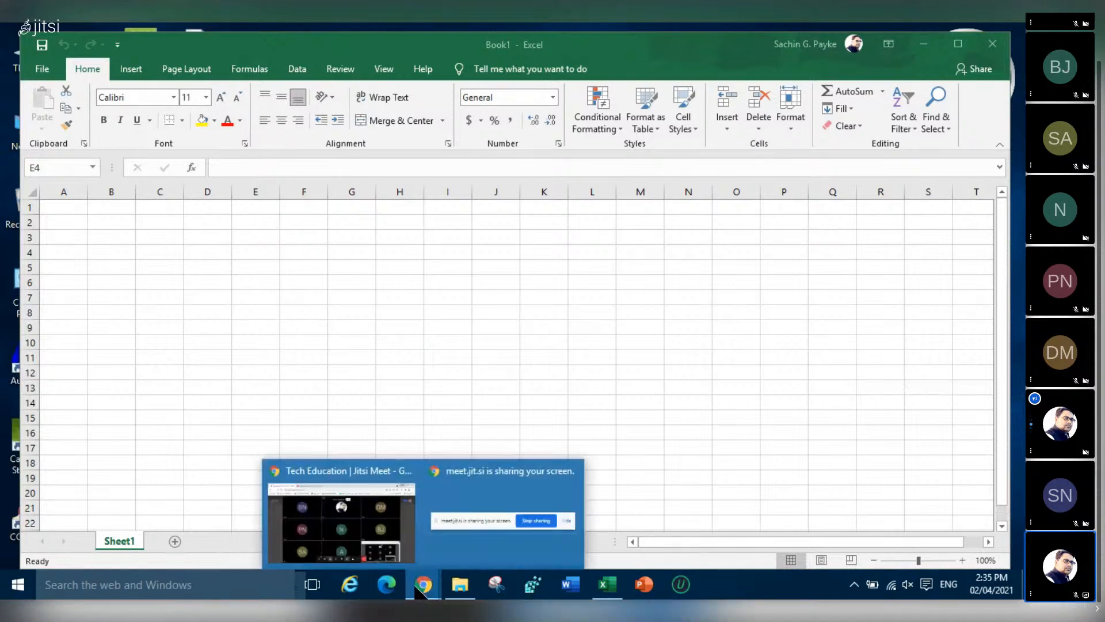
click(382, 542)
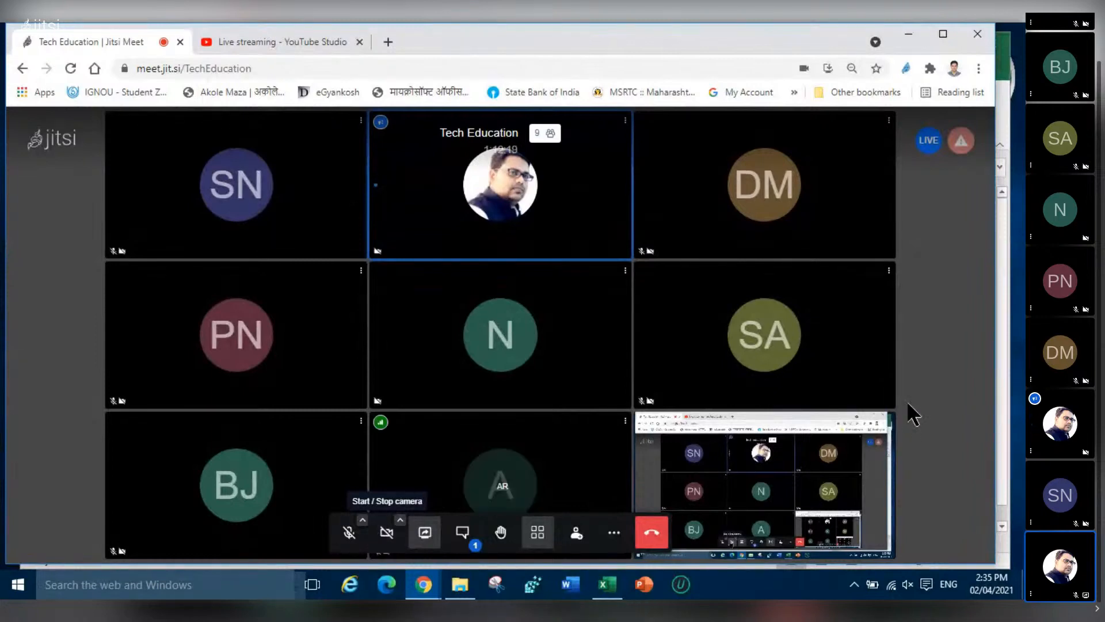
right_click(974, 345)
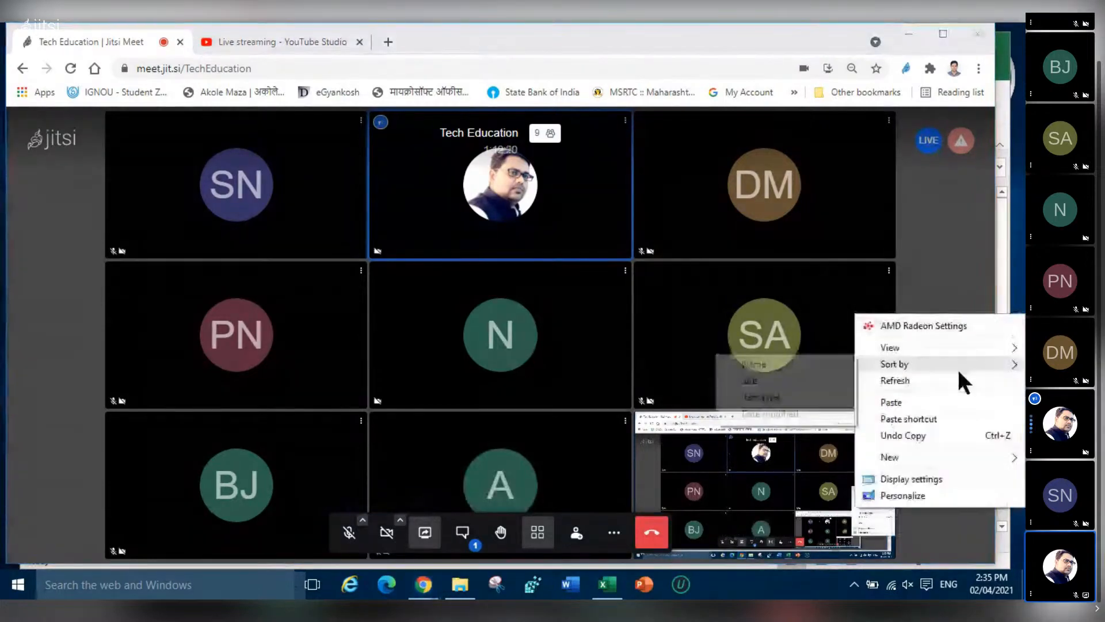
click(956, 377)
right_click(947, 371)
click(940, 399)
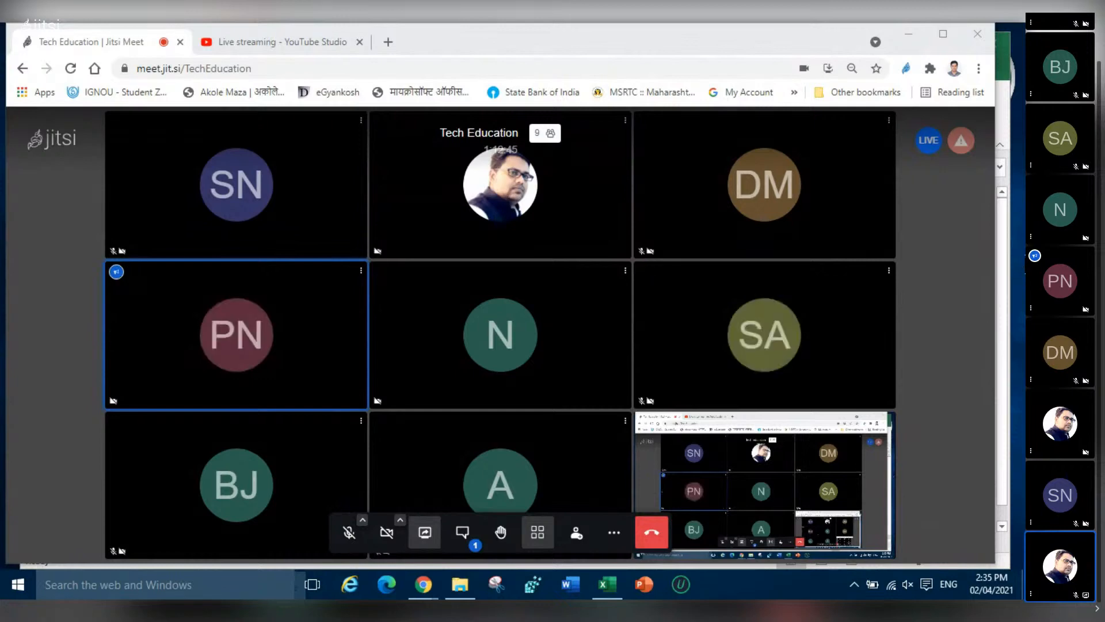
right_click(1026, 253)
click(942, 320)
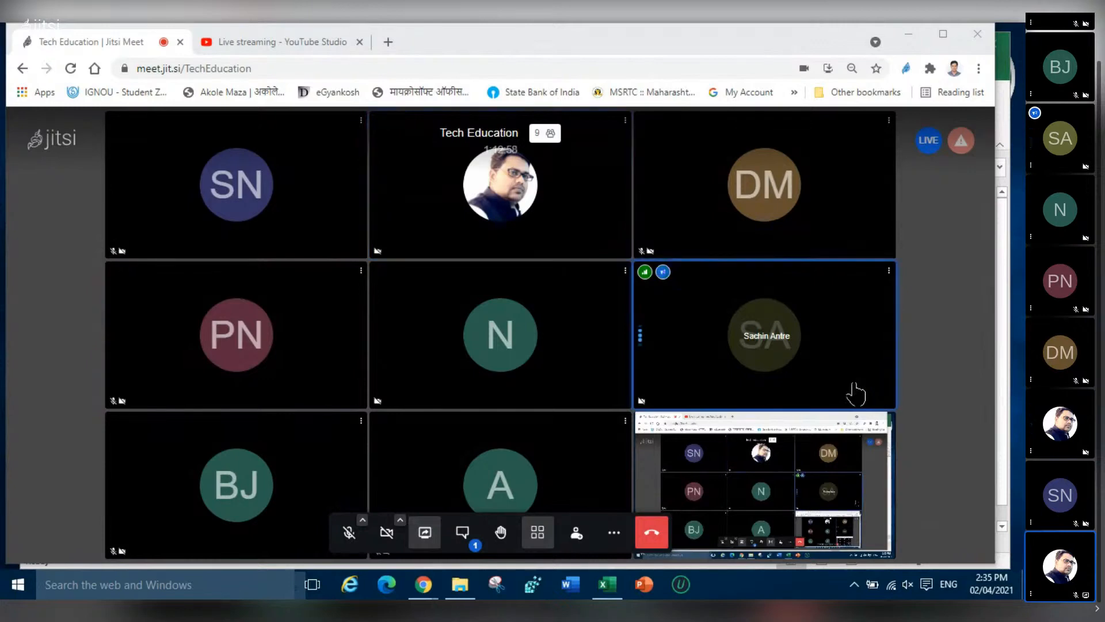
Read the latest chat messages in the Jitsi meeting and close the chat
click(466, 534)
click(463, 532)
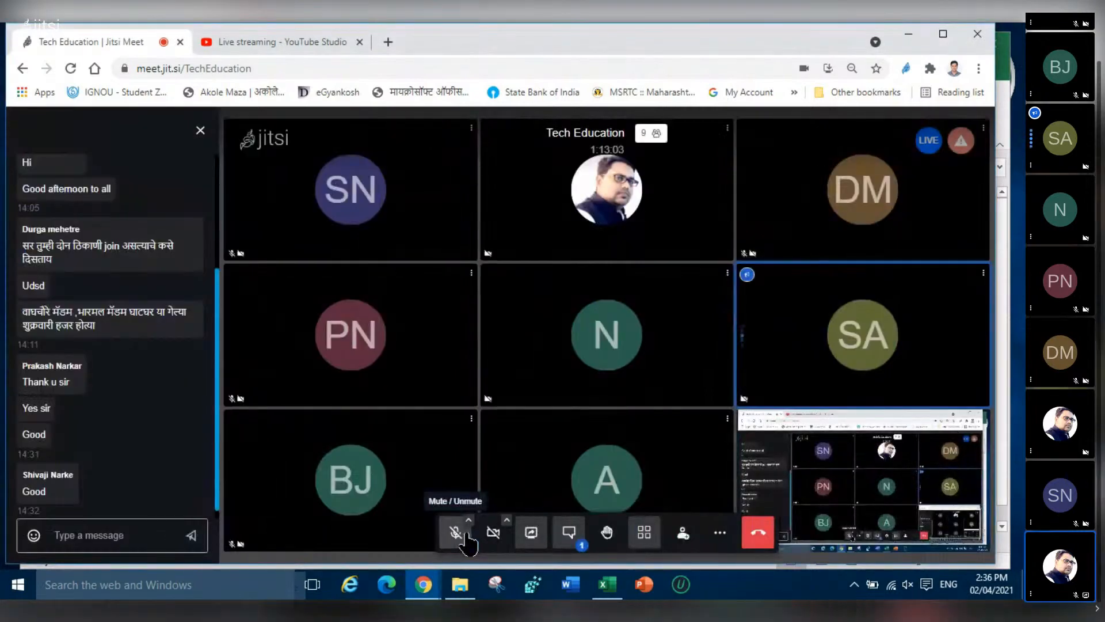
click(201, 131)
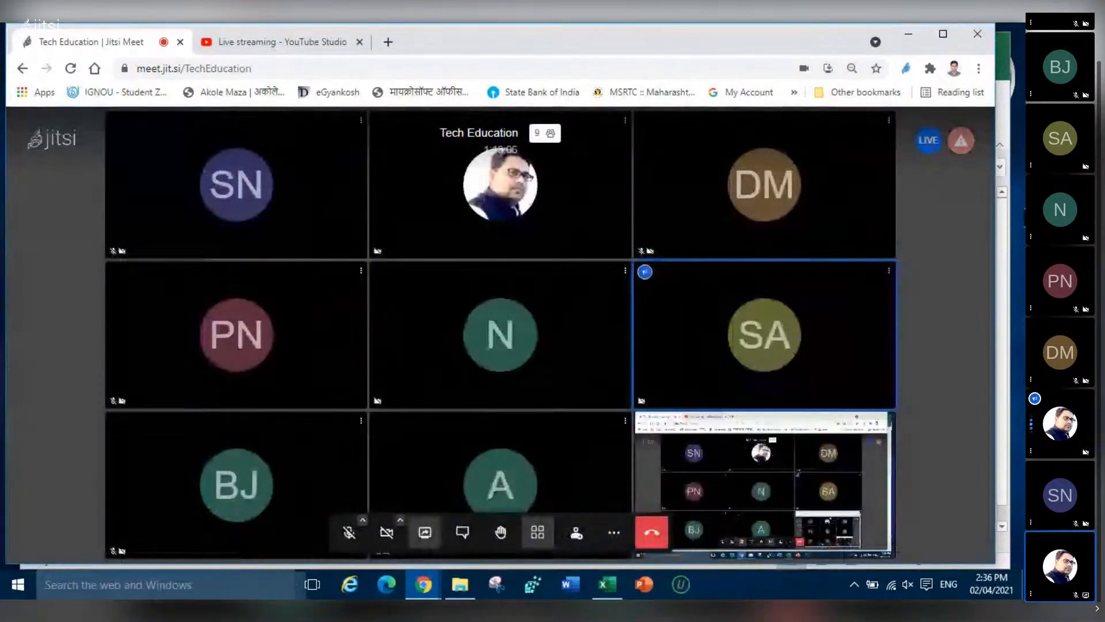
right_click(856, 211)
click(926, 276)
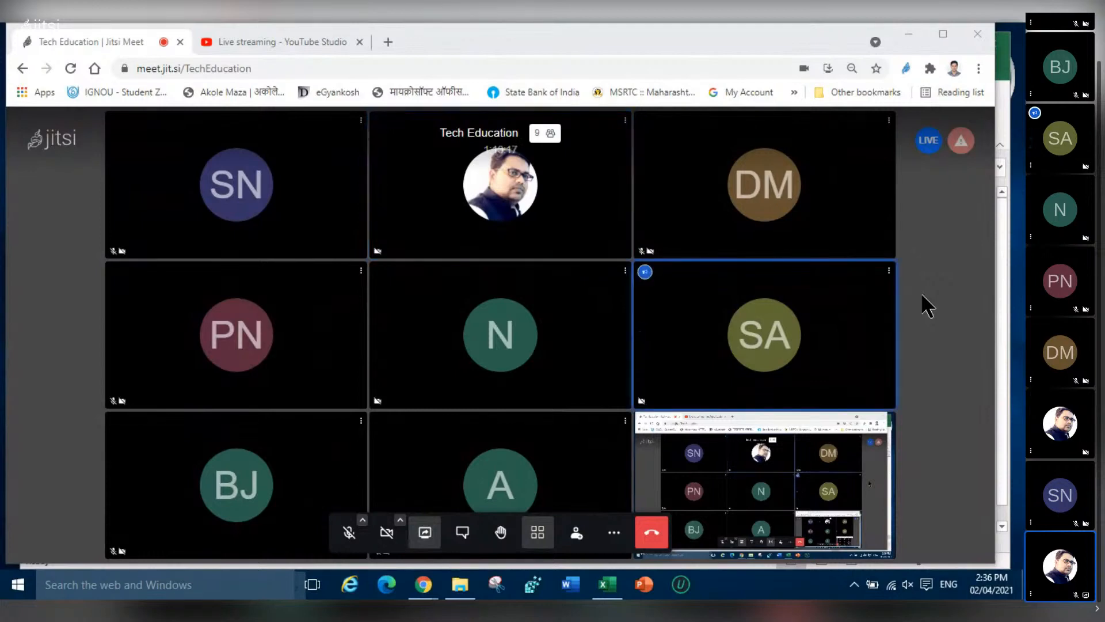
right_click(1024, 267)
click(968, 332)
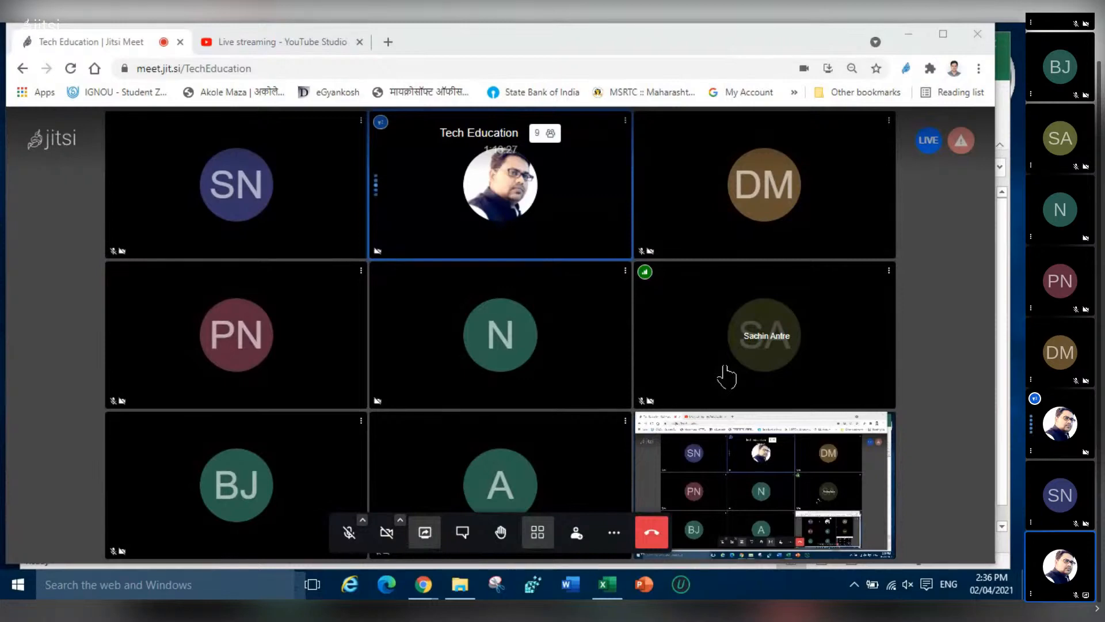
Switch back to the Book1 workbook in Excel and enlarge the worksheet view to 120%
click(607, 584)
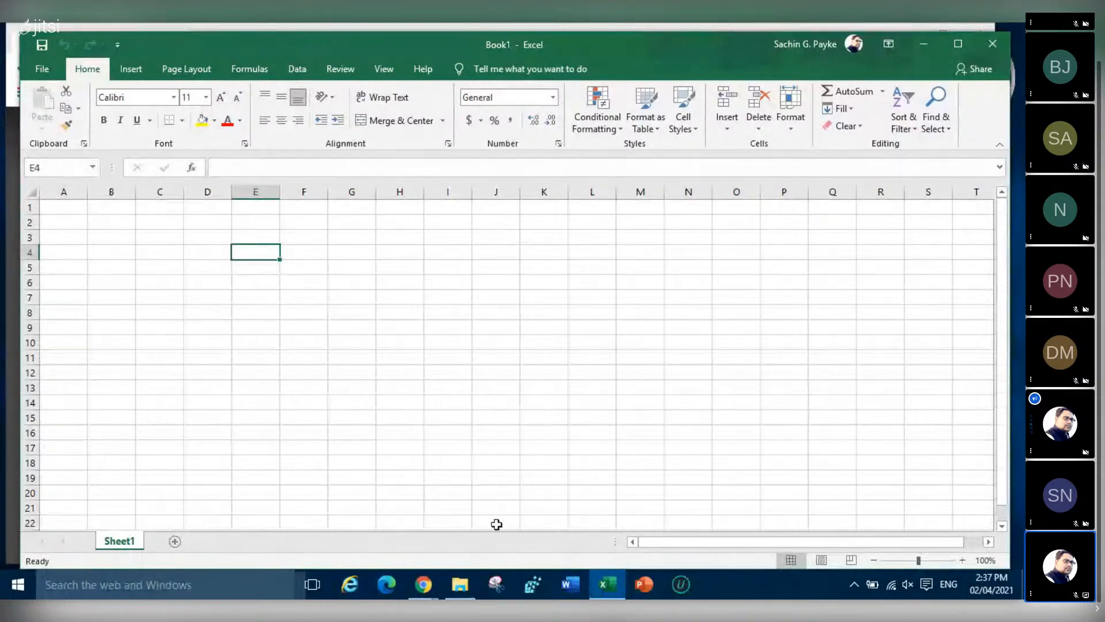
click(962, 560)
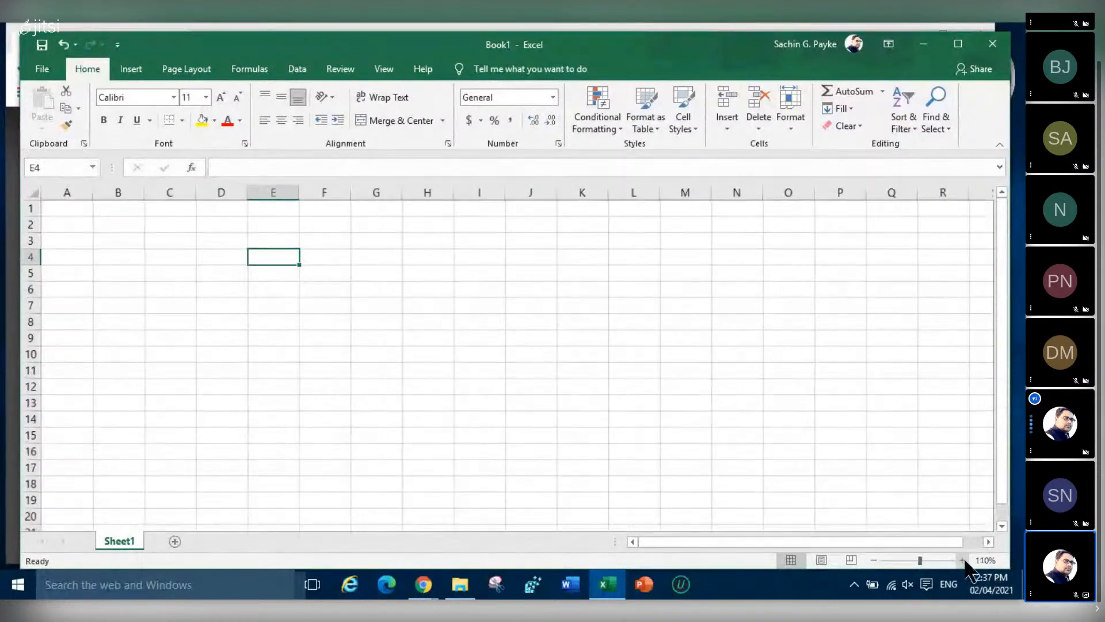
click(961, 560)
right_click(1014, 380)
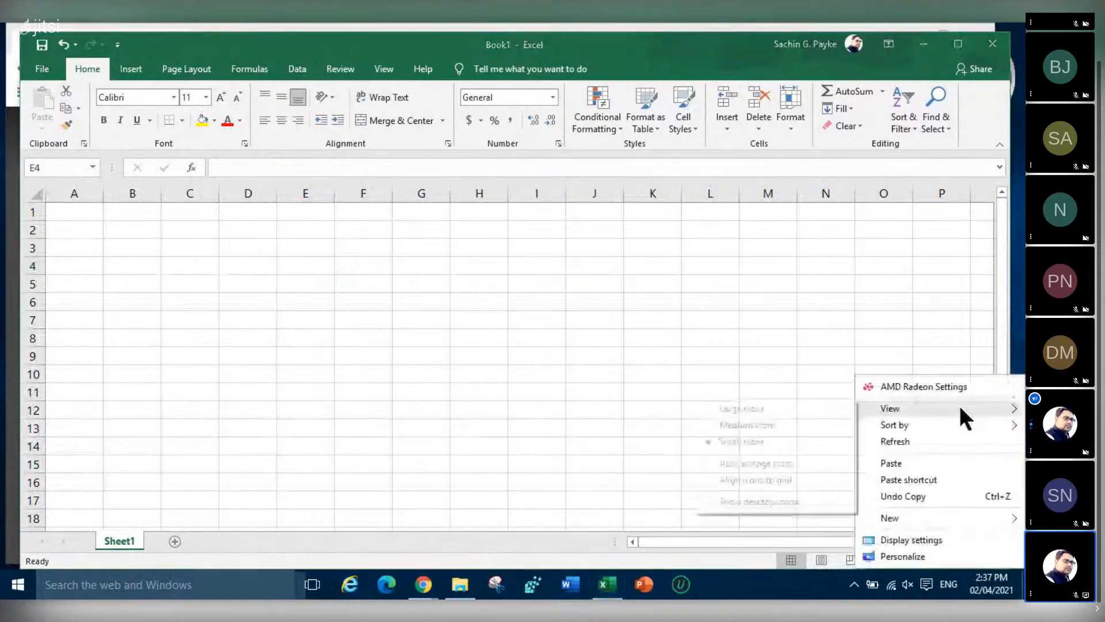
click(934, 440)
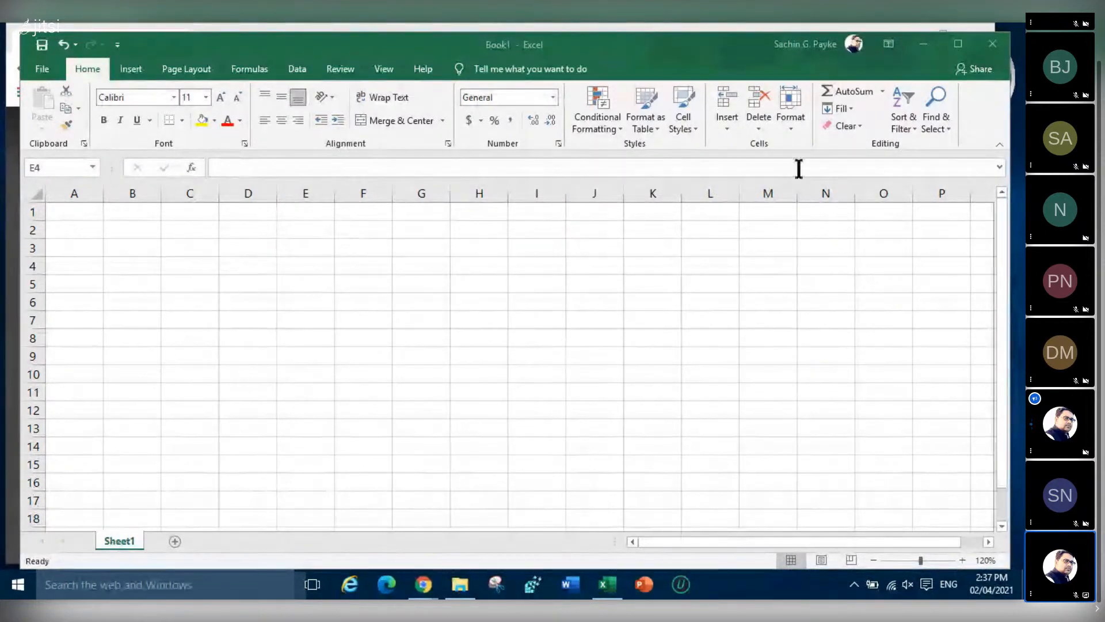
Examine the worksheet's basic parts: the formula bar, cell H5, and the whole columns C and E
click(245, 173)
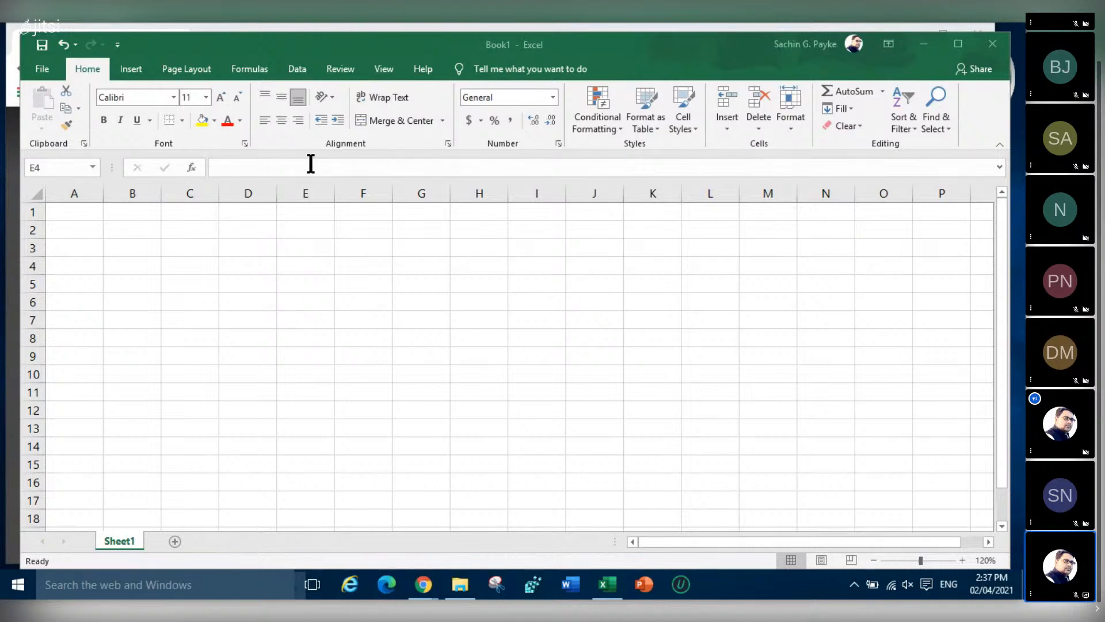
click(311, 168)
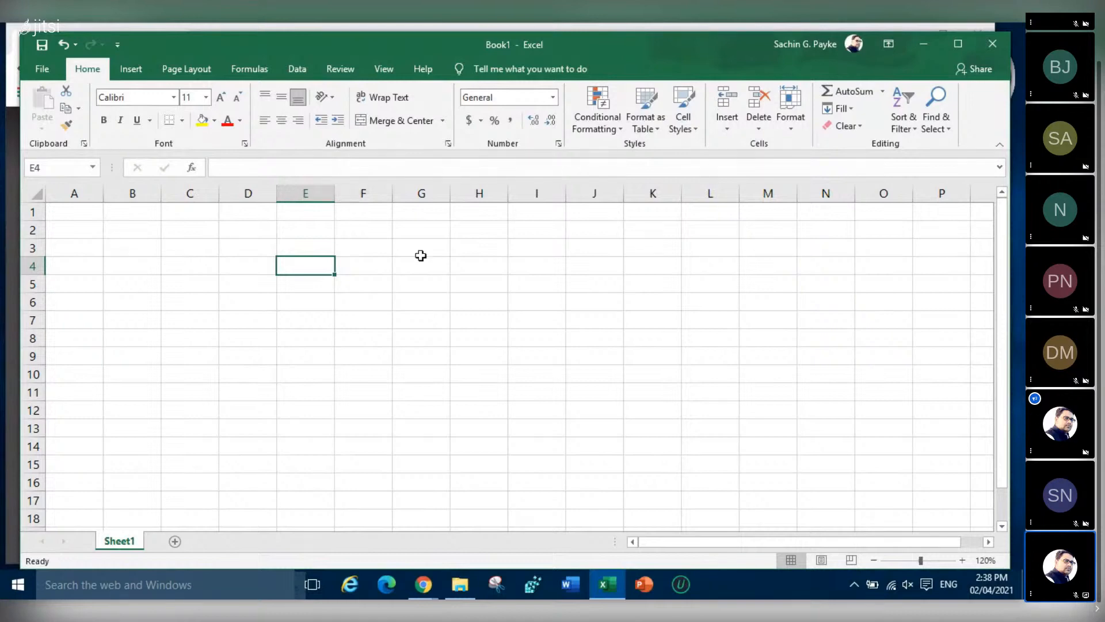
click(485, 288)
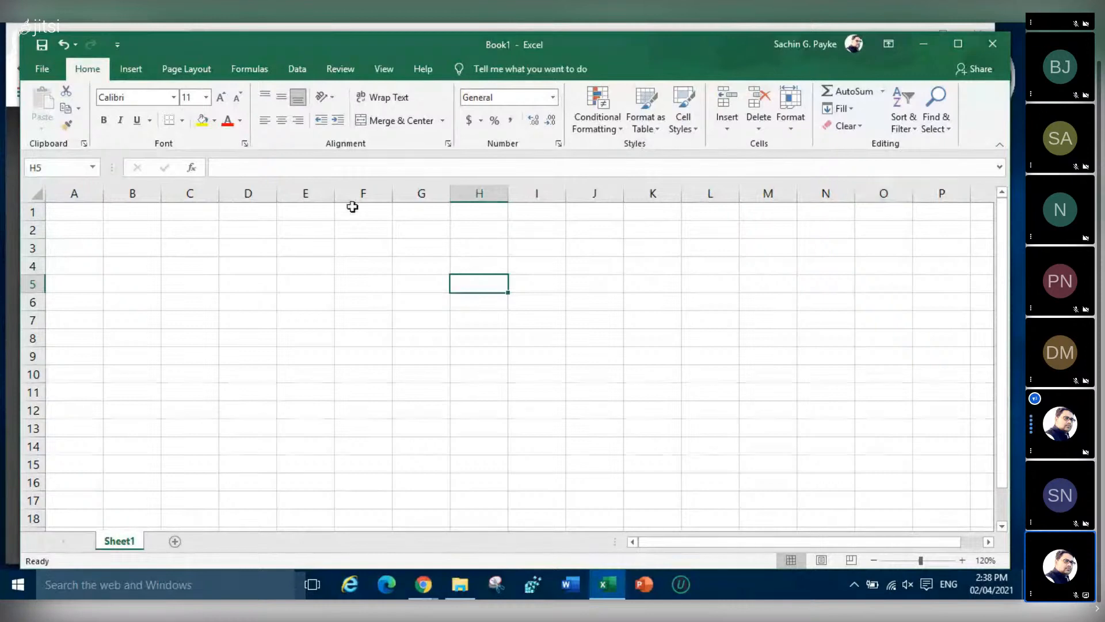
click(208, 193)
click(306, 193)
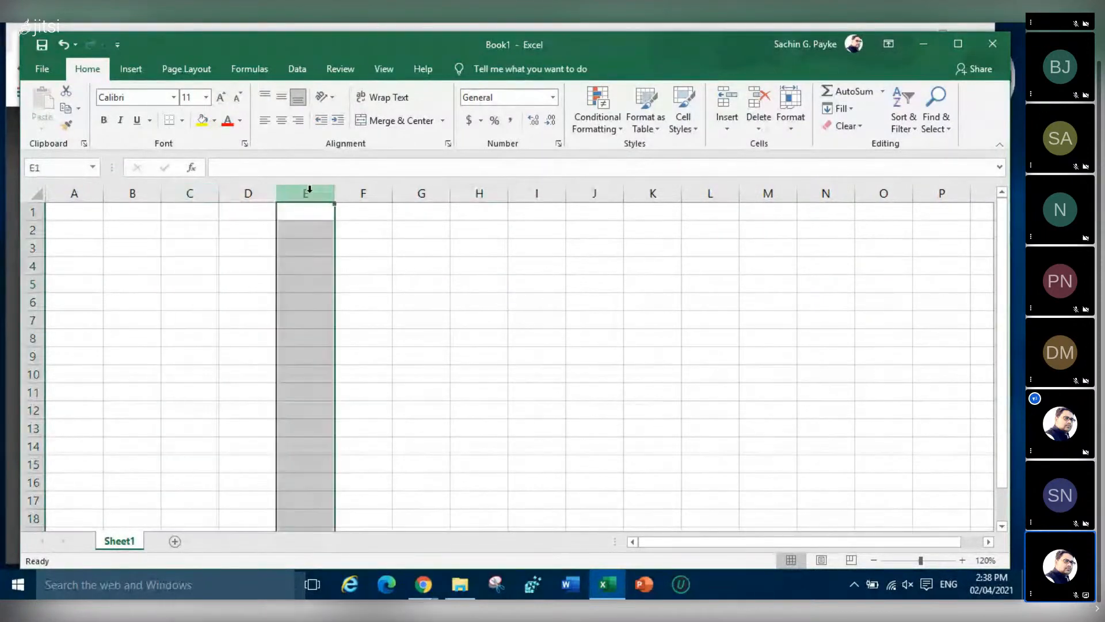
Highlight whole columns one after another, such as G, K, F, D and J, to examine how columns run vertically
click(409, 193)
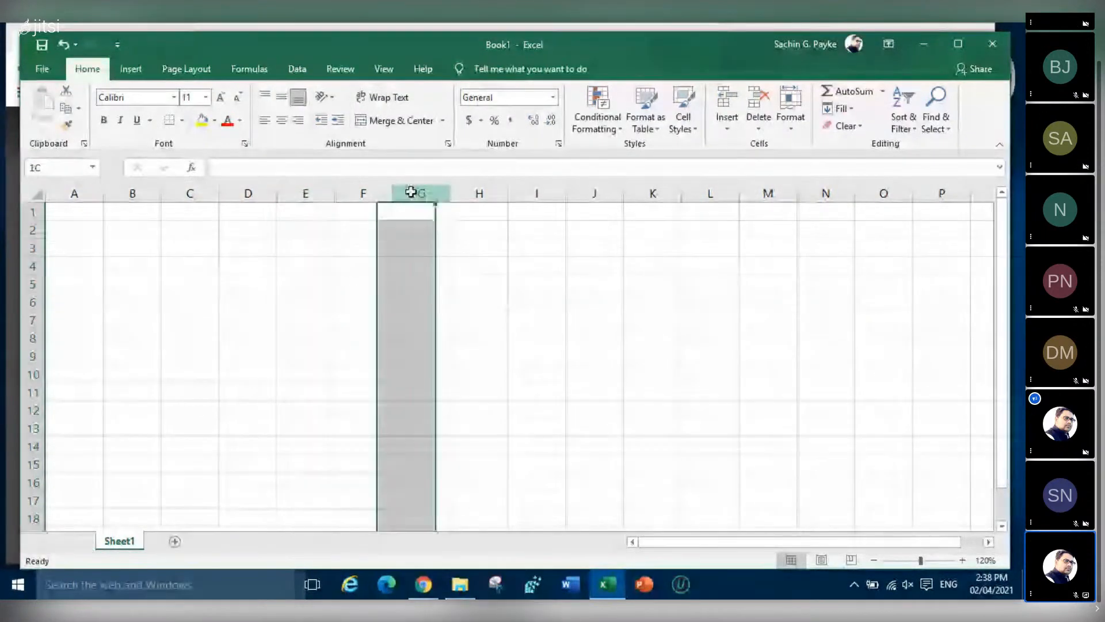
click(520, 193)
click(648, 193)
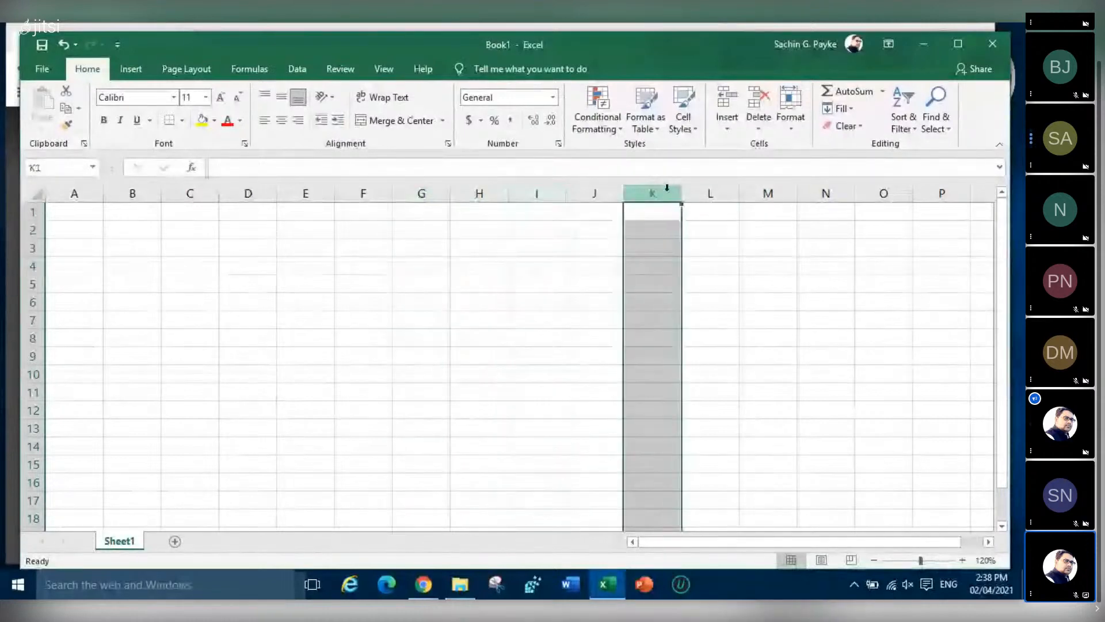
click(710, 193)
click(362, 194)
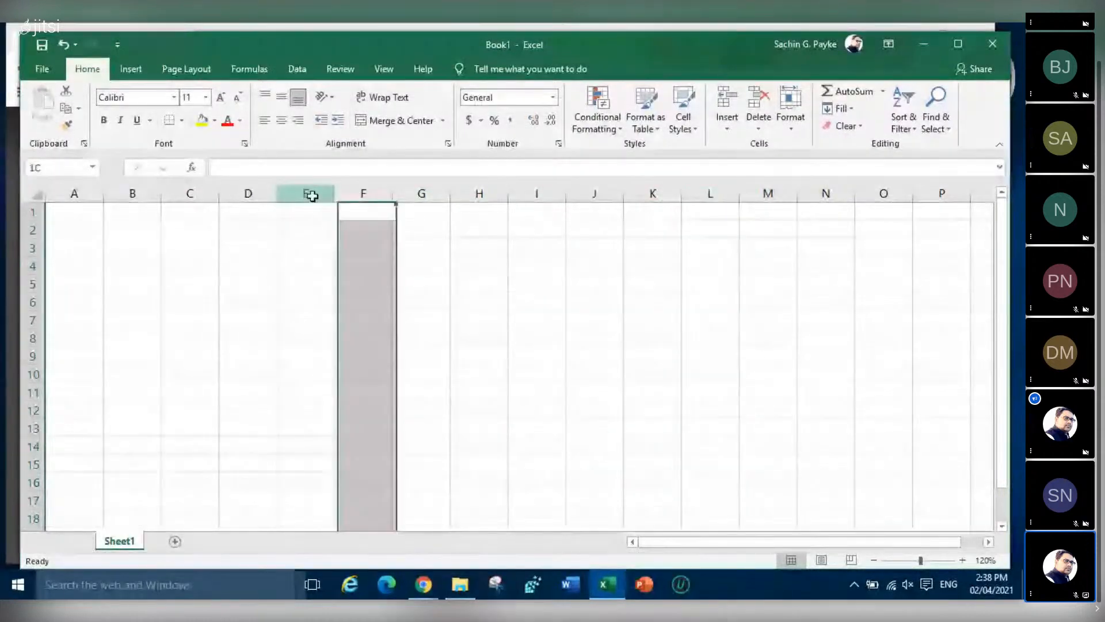
click(308, 193)
click(251, 193)
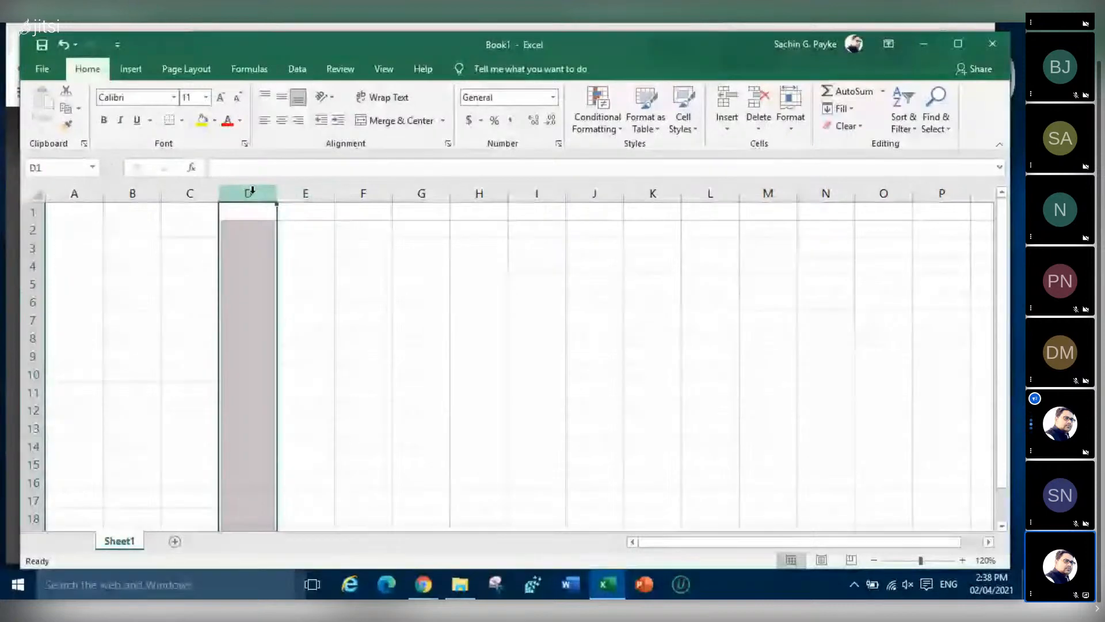
click(190, 193)
click(612, 194)
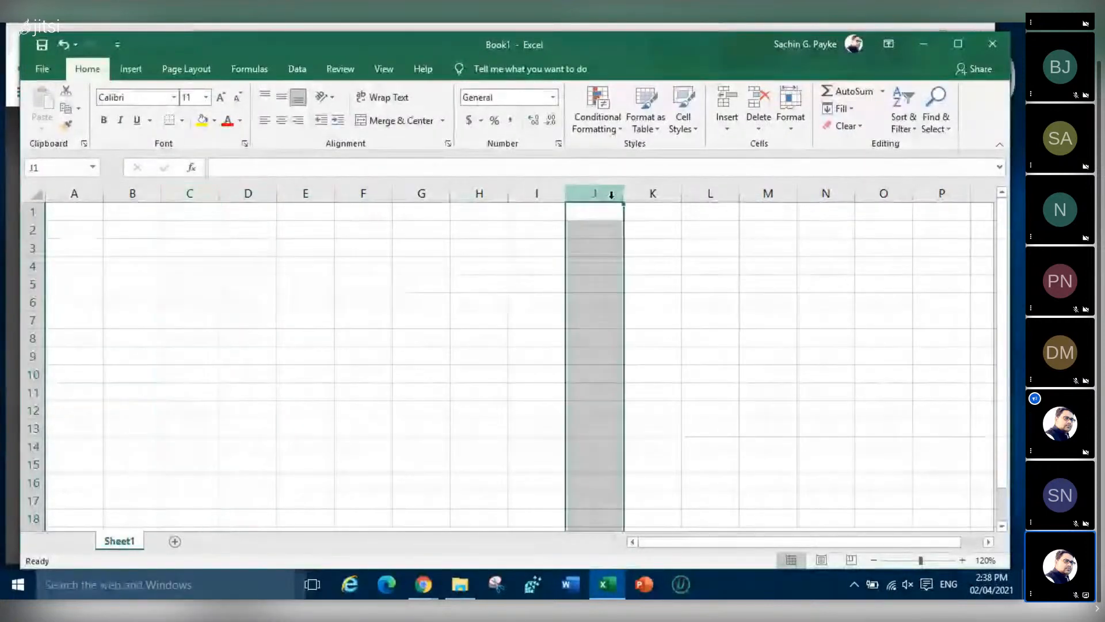
click(770, 193)
click(307, 194)
Highlight whole rows 4, 8, 10, 7 and 5 and compare them with column D
click(34, 265)
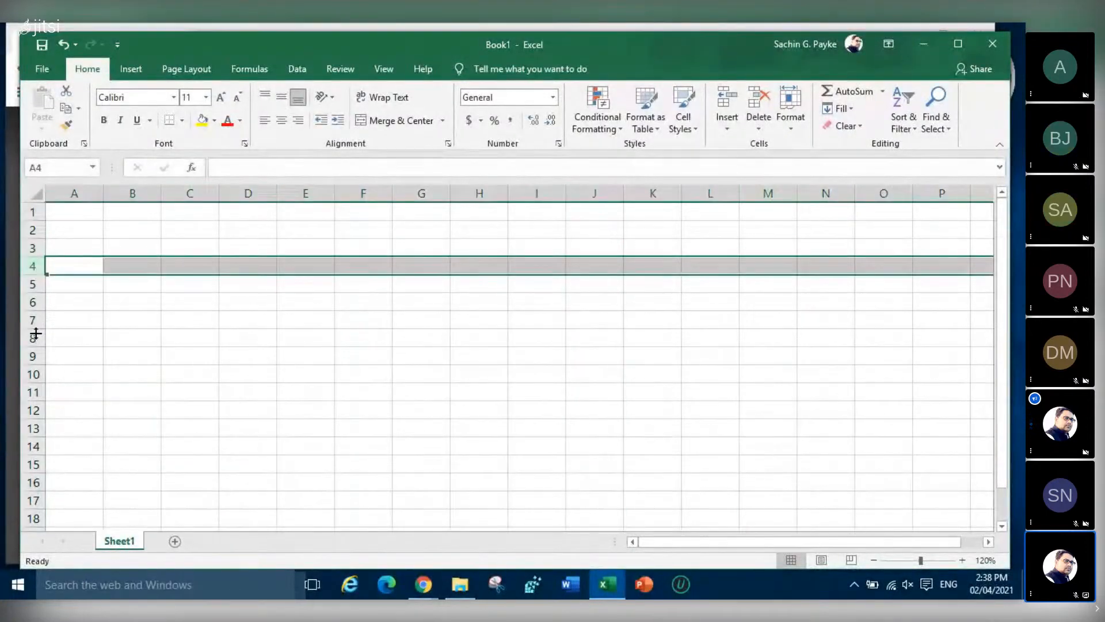
click(33, 338)
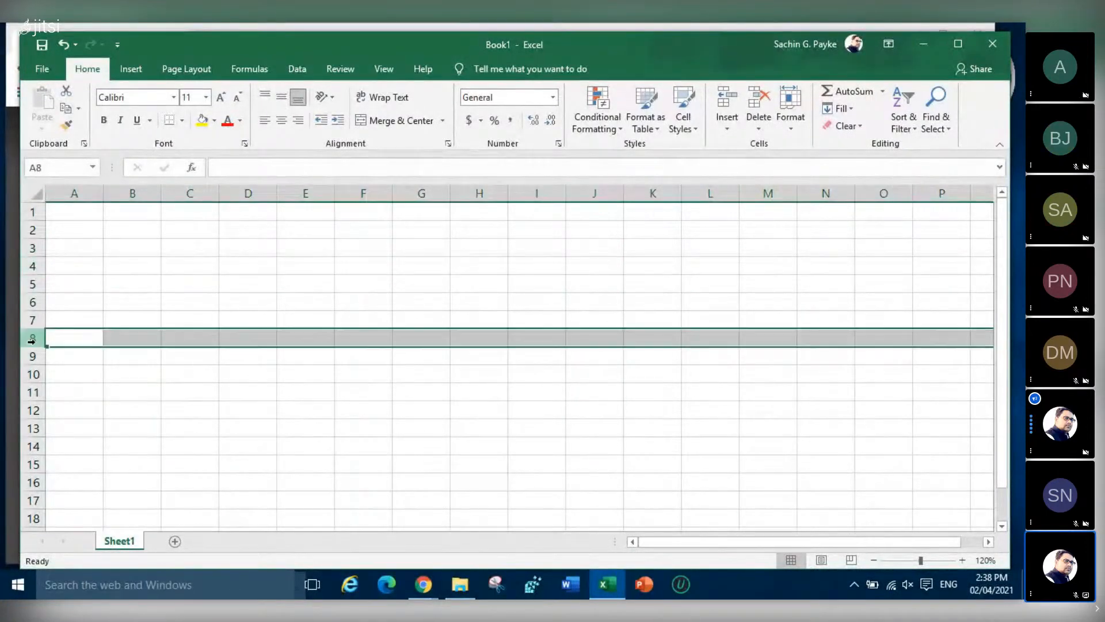
click(32, 374)
click(30, 320)
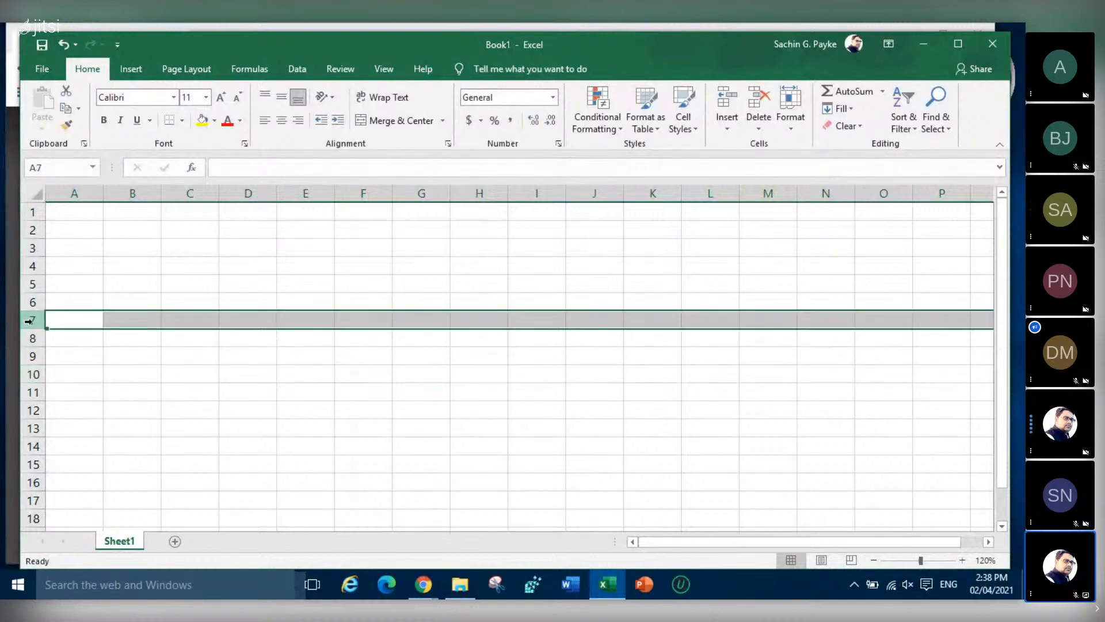
click(245, 193)
click(26, 283)
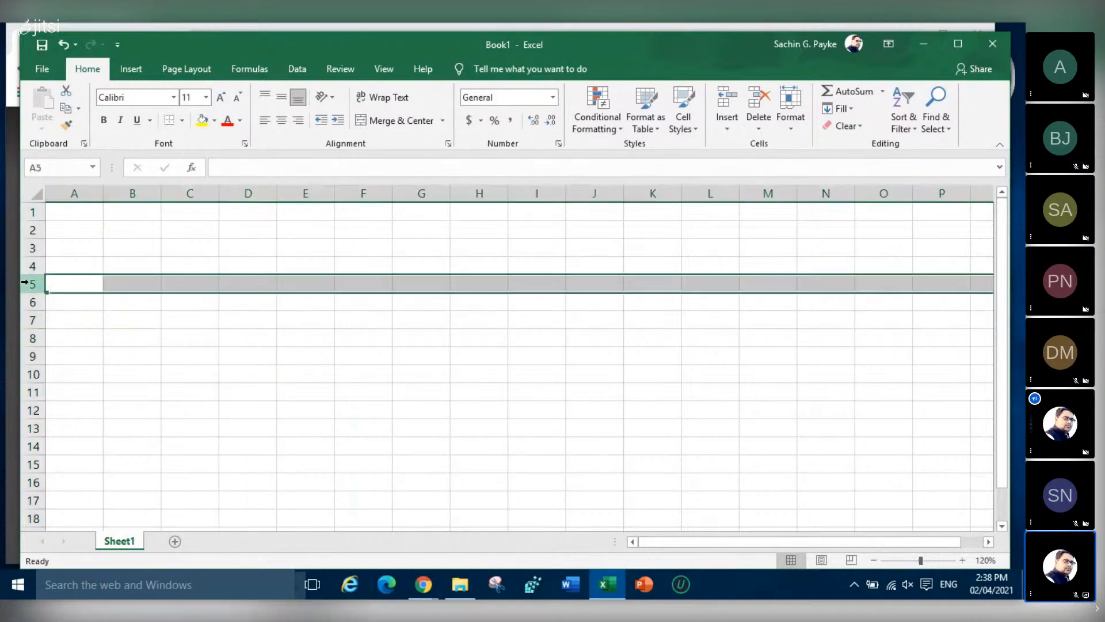
click(240, 193)
Select cells C5, E4, B2 and D8 in turn to examine how the Name Box shows each cell's address
click(192, 282)
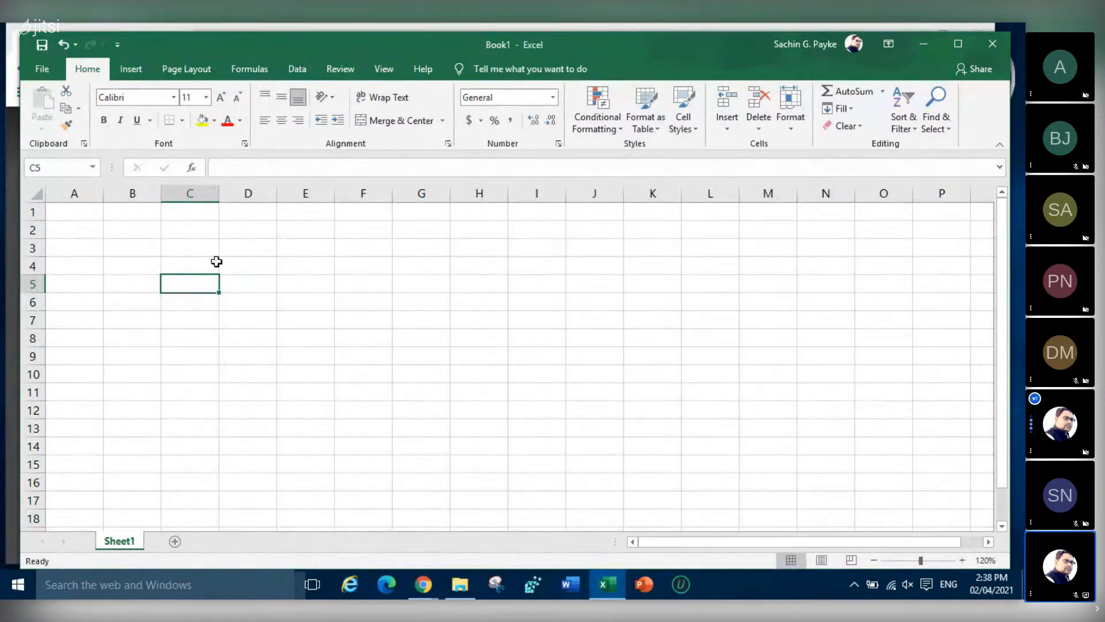
click(302, 270)
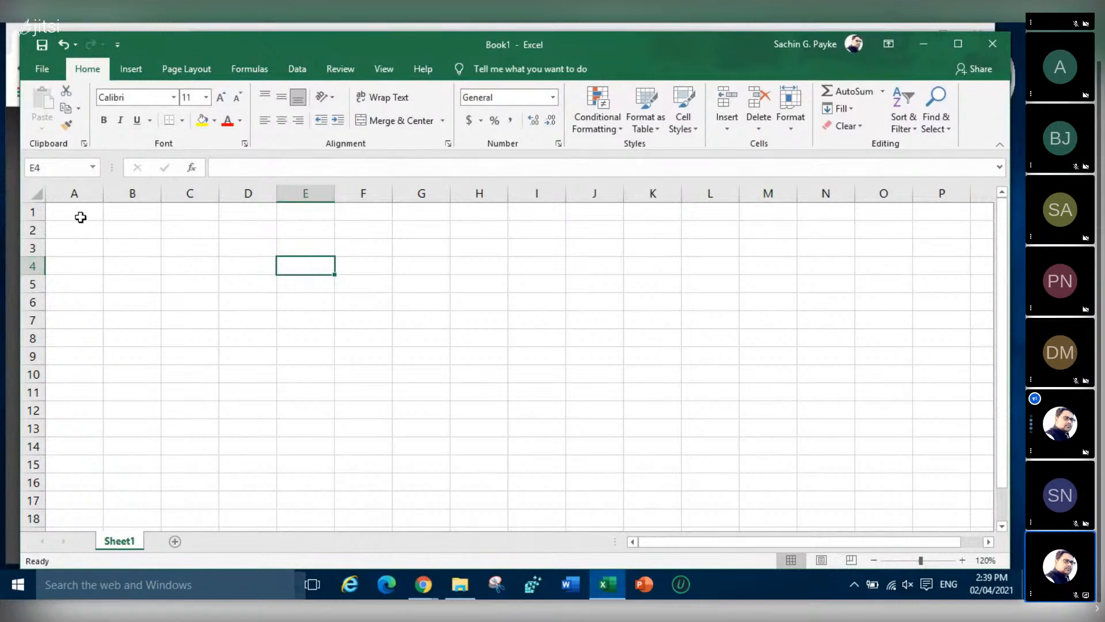
click(121, 231)
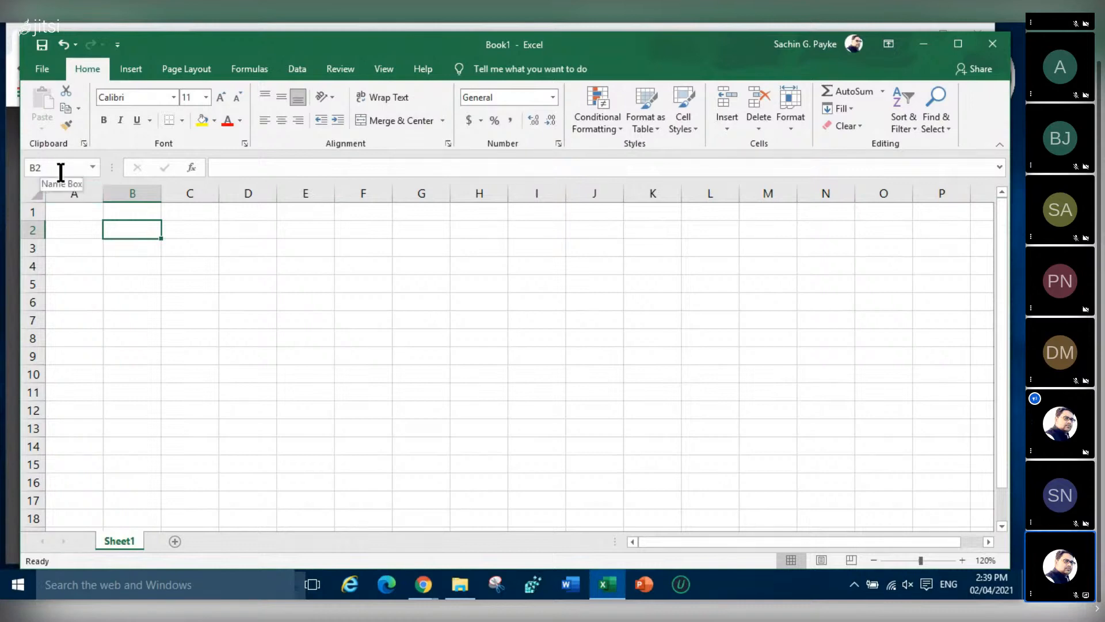
click(257, 333)
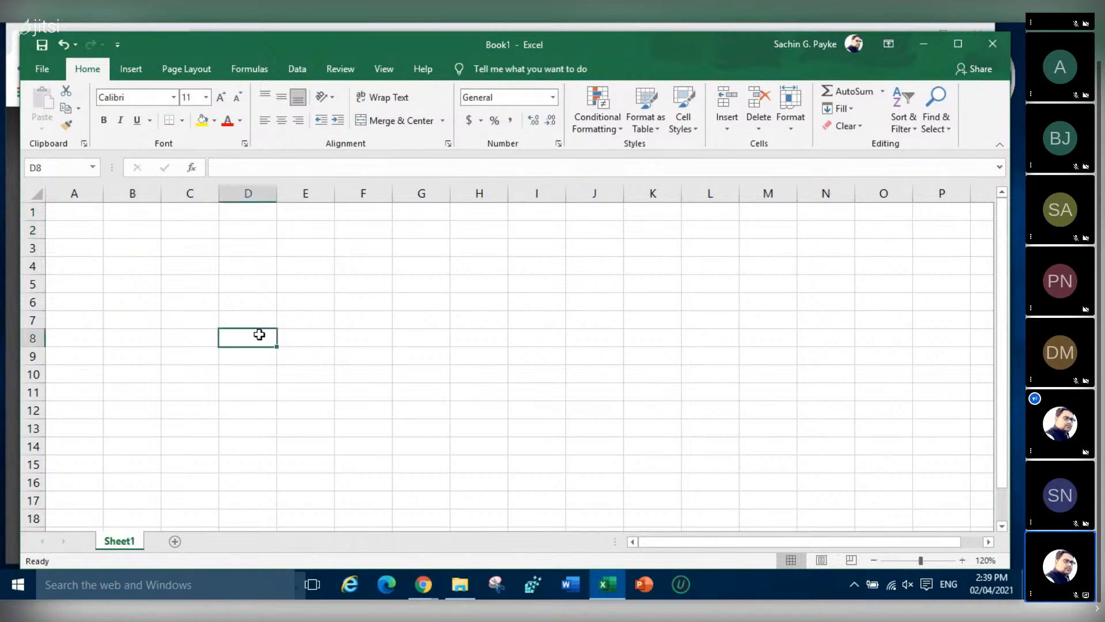
Open the recent workbook MS Excel Basic & Advance.xlsx and maximize its window
click(49, 69)
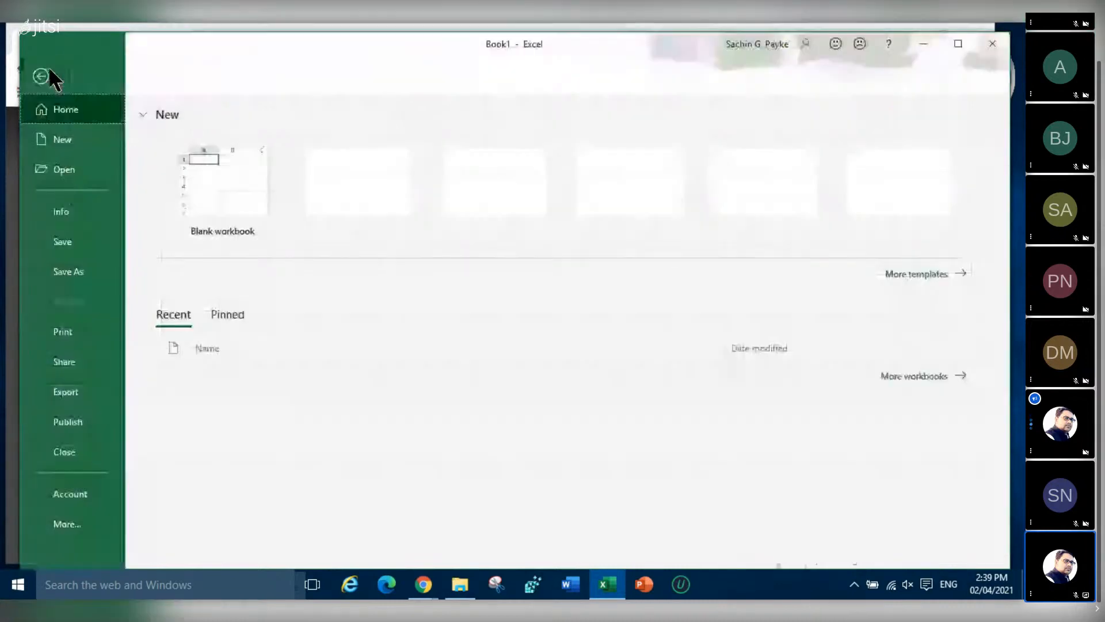
click(64, 169)
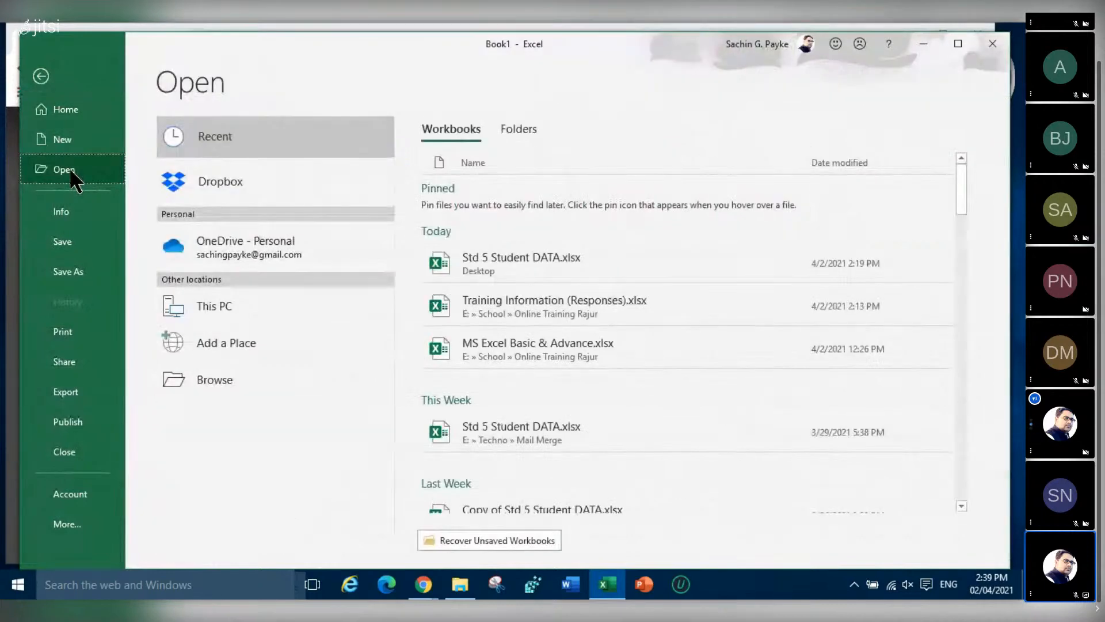
click(547, 353)
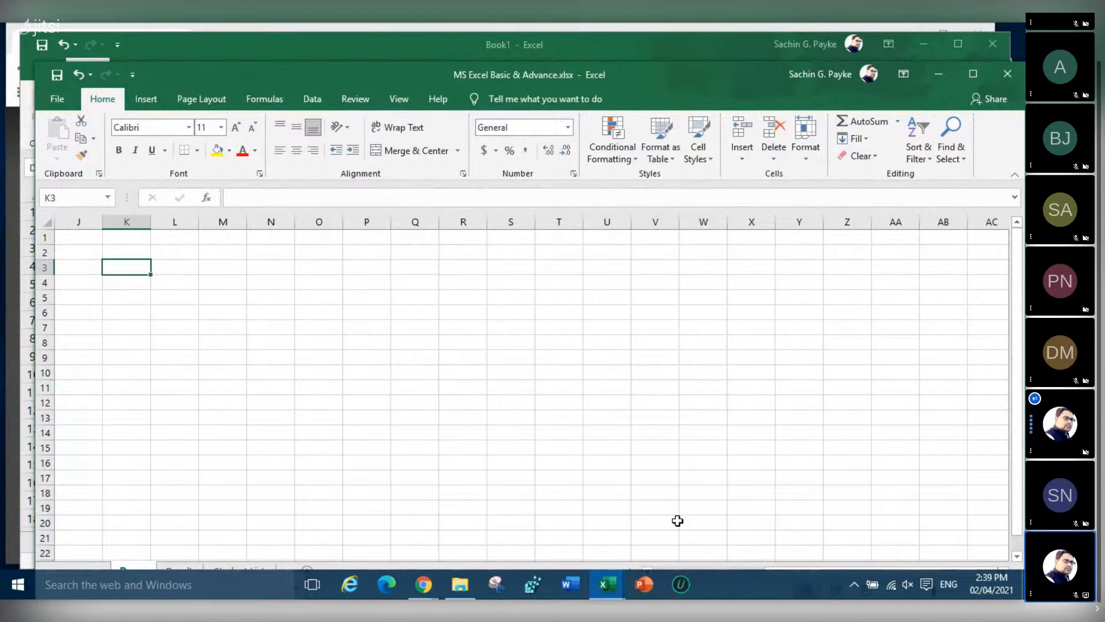
click(101, 226)
drag(101, 226, 822, 215)
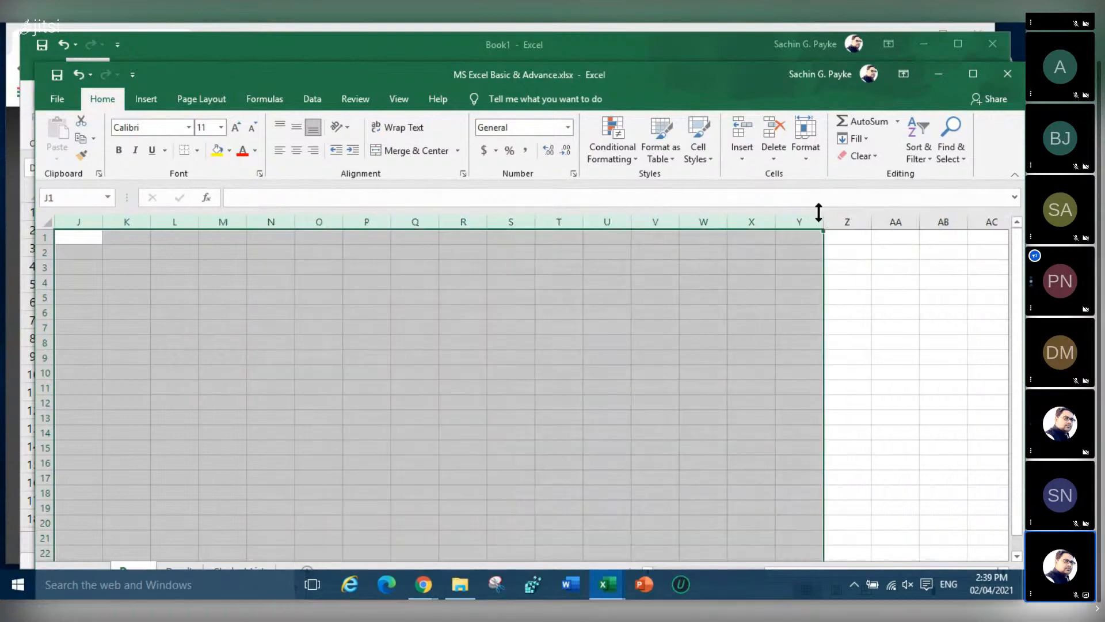
click(972, 74)
click(630, 273)
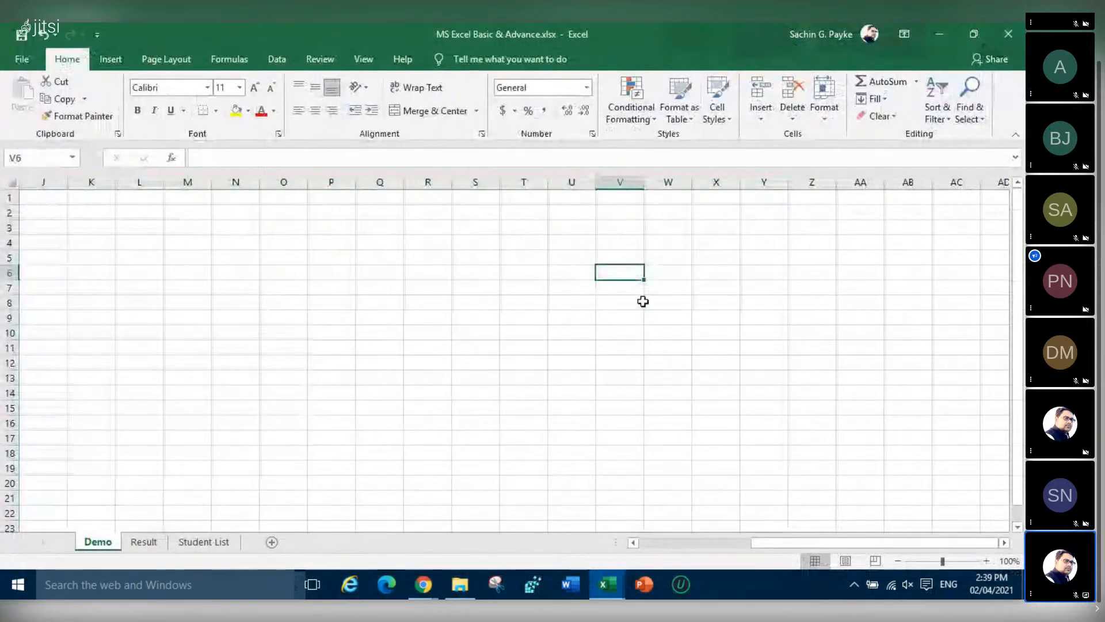
Delete all the sample numbers in the table in columns B to I of the Demo sheet
drag(794, 544, 672, 546)
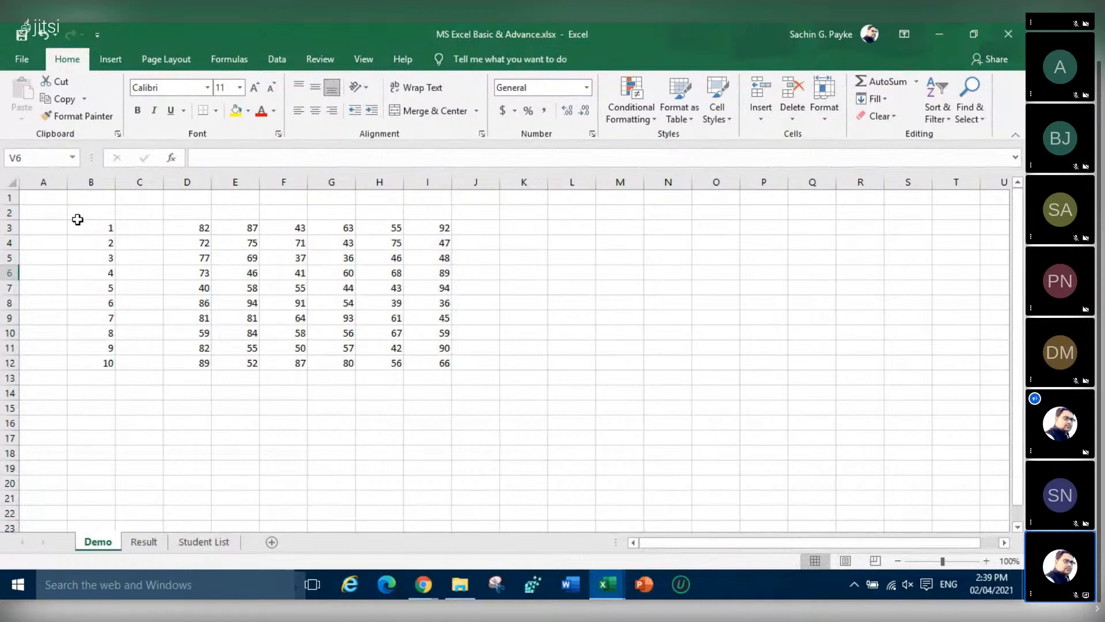
drag(76, 217, 608, 377)
key(Delete)
click(392, 378)
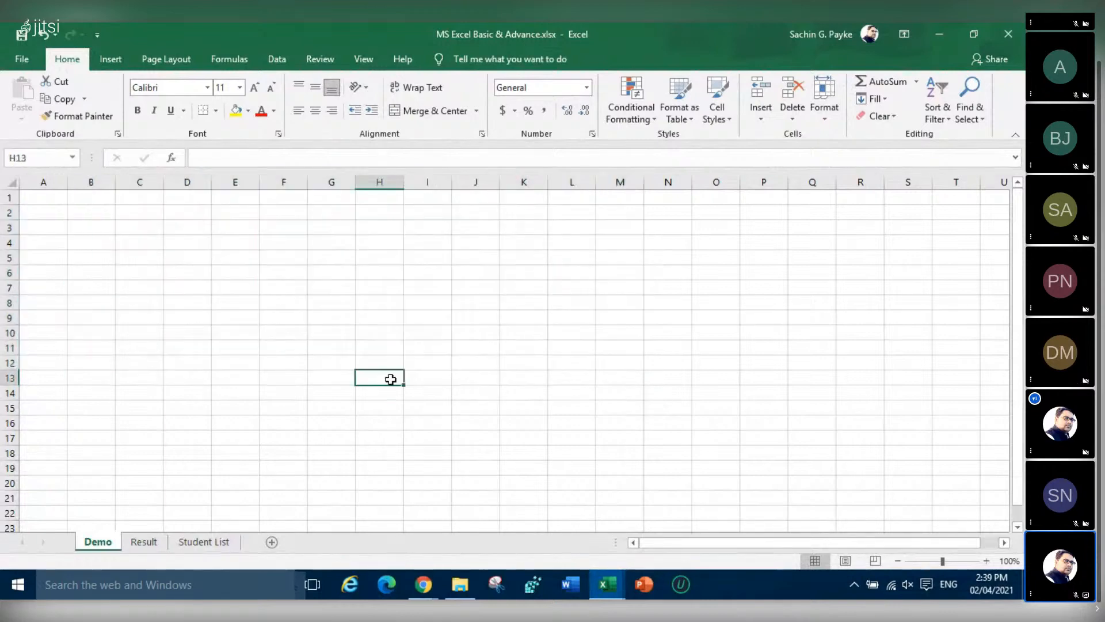
Jump from cell A1 to the sheet's last column, highlight column XFD, and return to A1
click(50, 199)
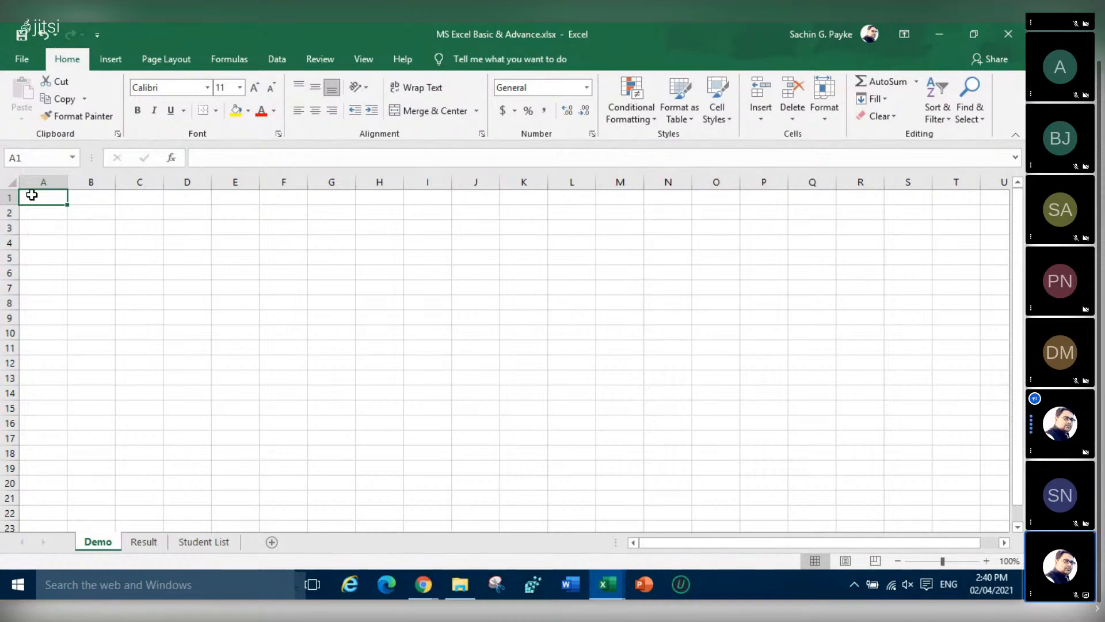
key(ctrl+Right)
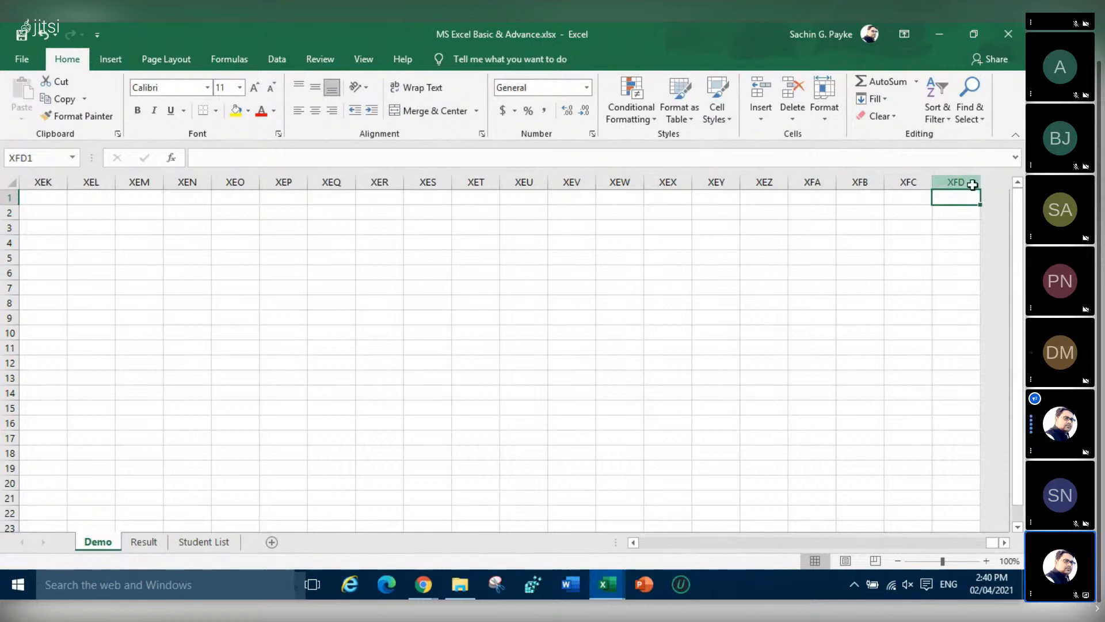
click(972, 183)
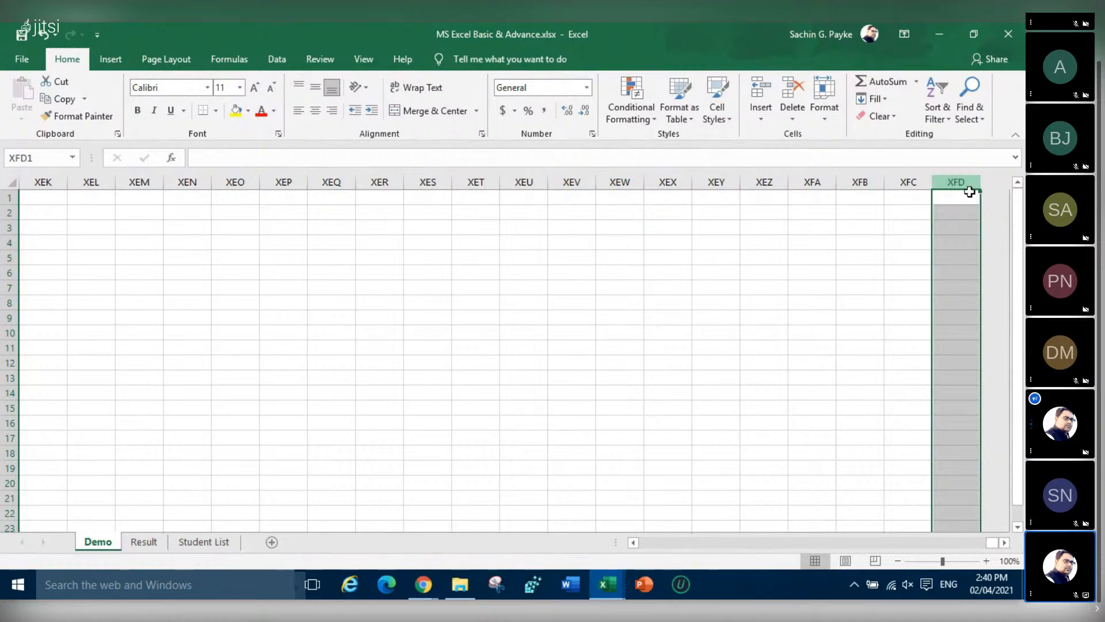
click(969, 196)
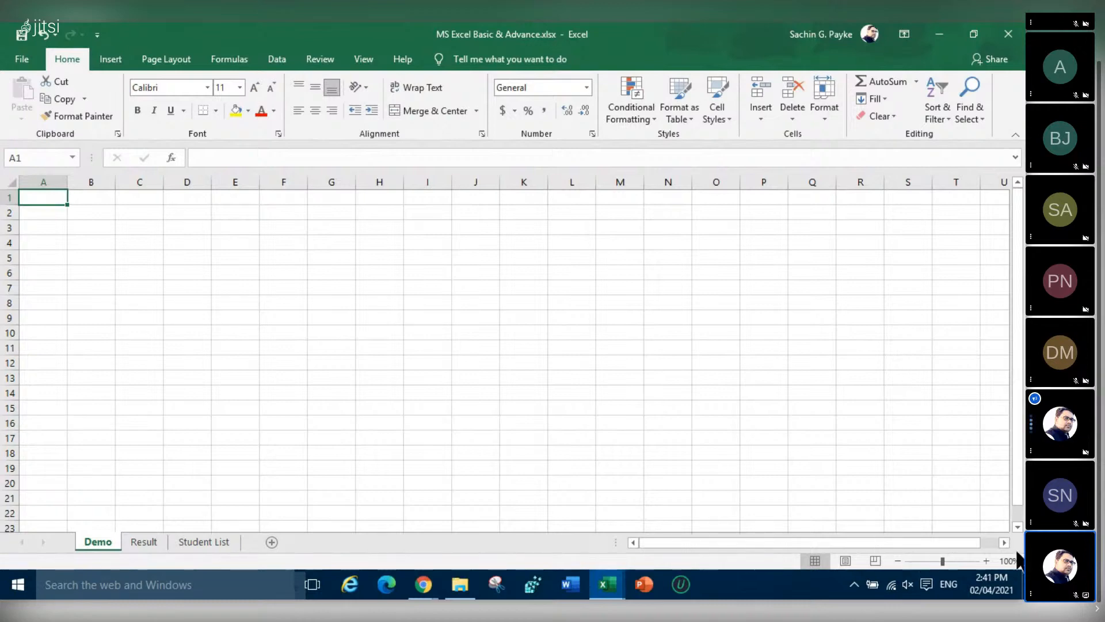
Highlight columns AA, AB and AC to examine how column lettering continues after Z
drag(1003, 543, 1003, 542)
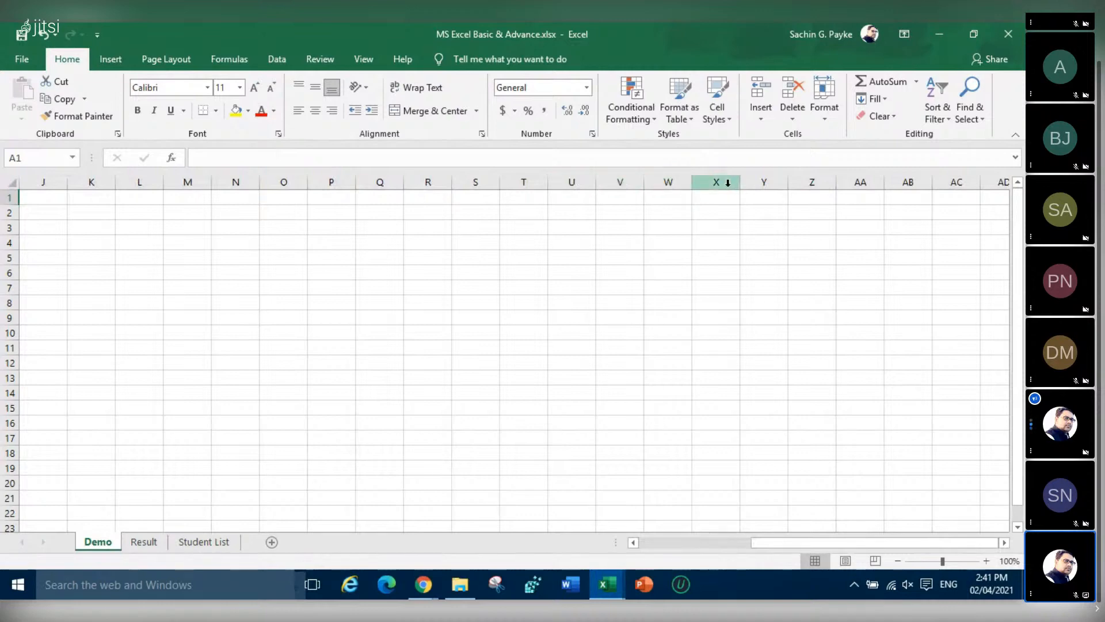
click(860, 179)
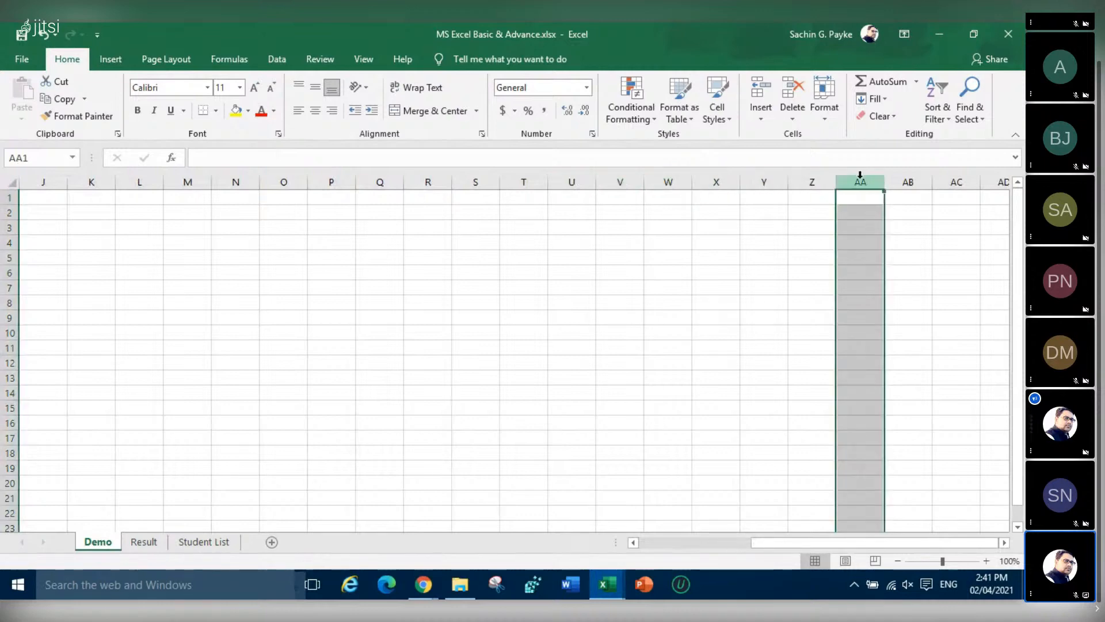
click(907, 180)
click(956, 180)
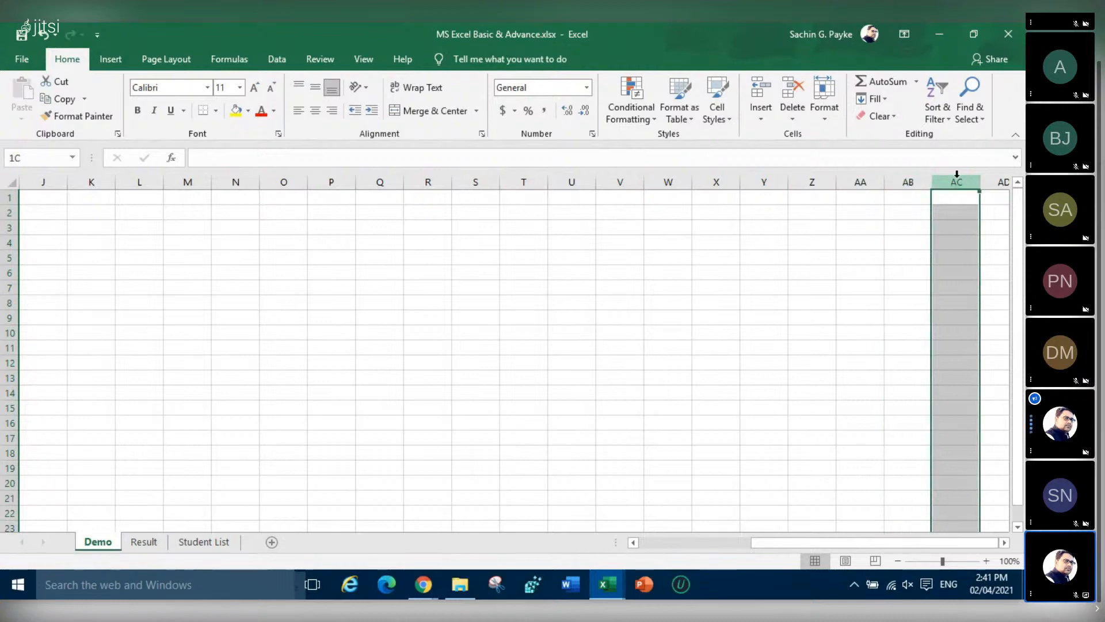
Highlight columns BA, BB, BC and BD to examine how column lettering continues after AZ
click(1004, 542)
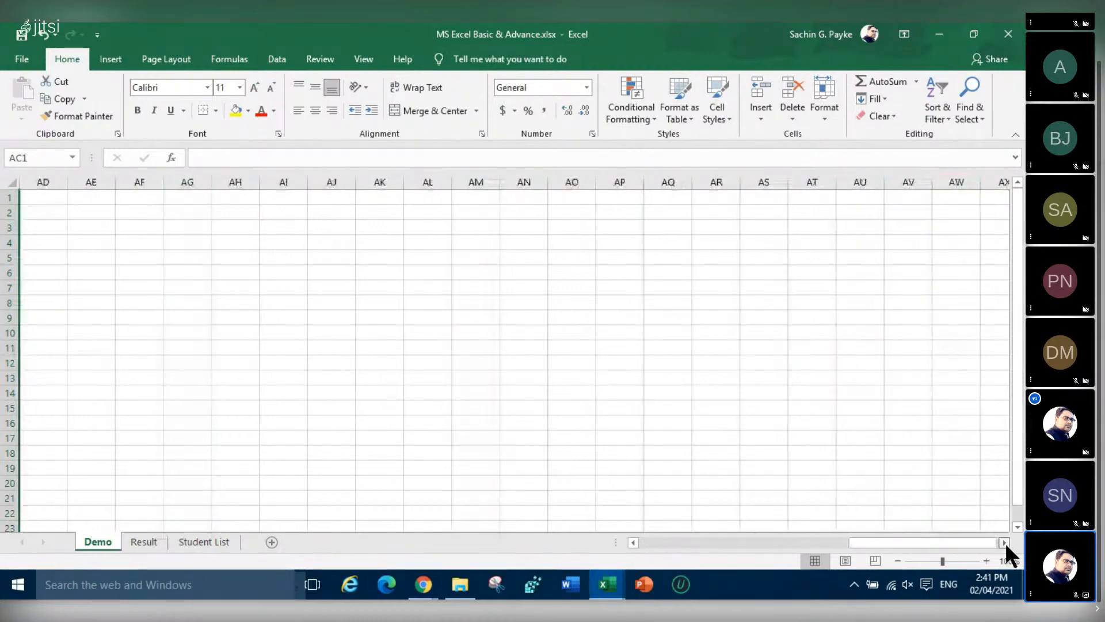
click(1005, 542)
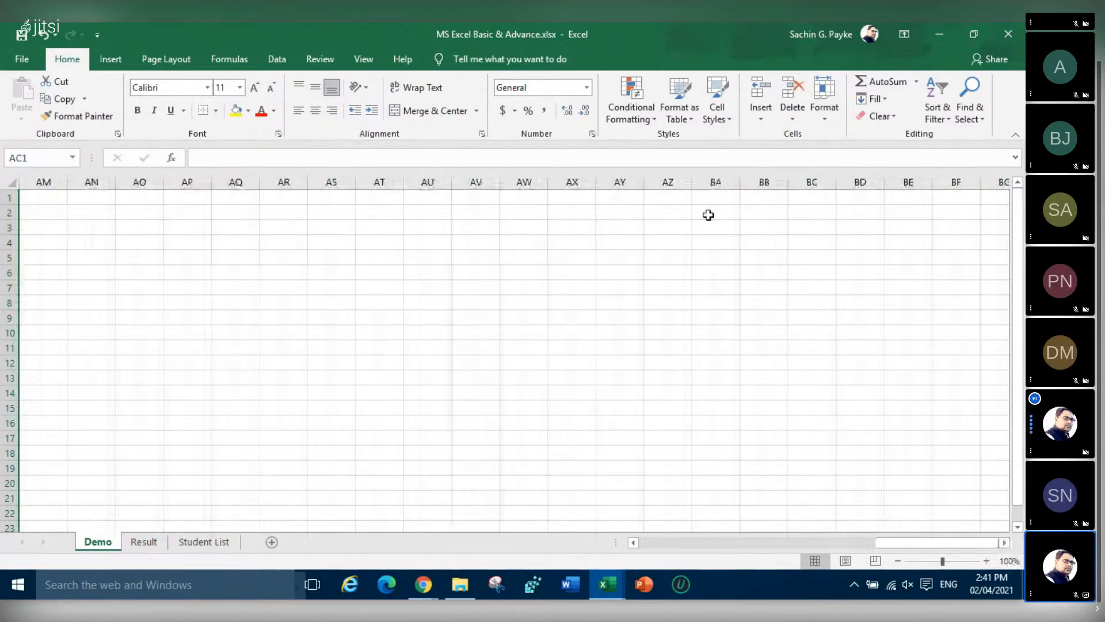
click(716, 180)
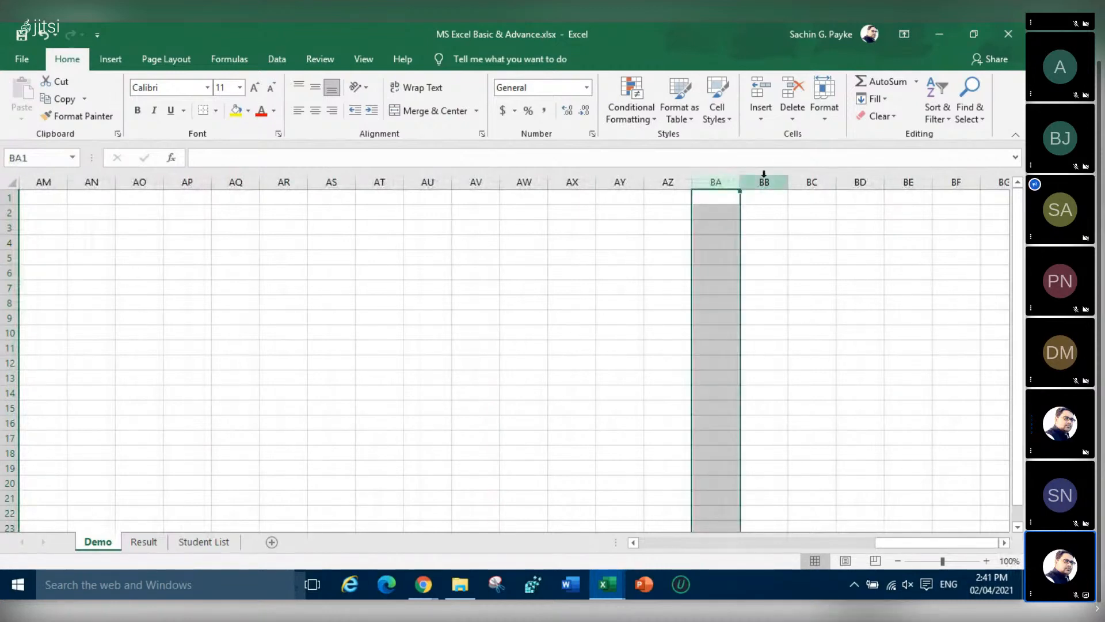
click(764, 179)
click(812, 182)
click(860, 182)
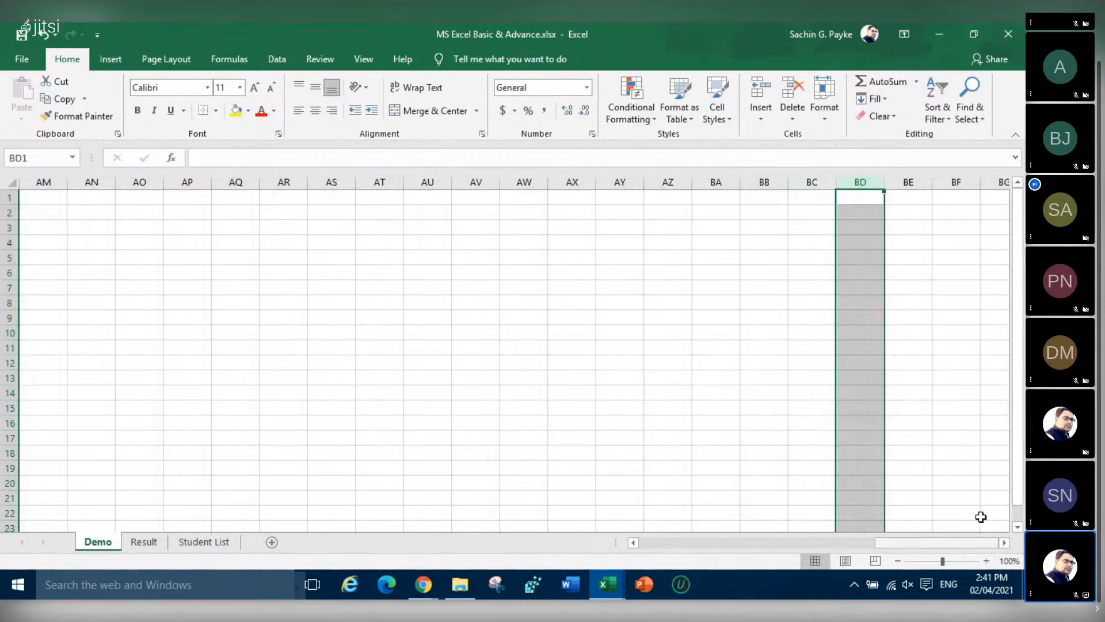
Jump from cell BE4 to the last column in row 4, and view the row and column limits noted on the Result sheet
click(907, 247)
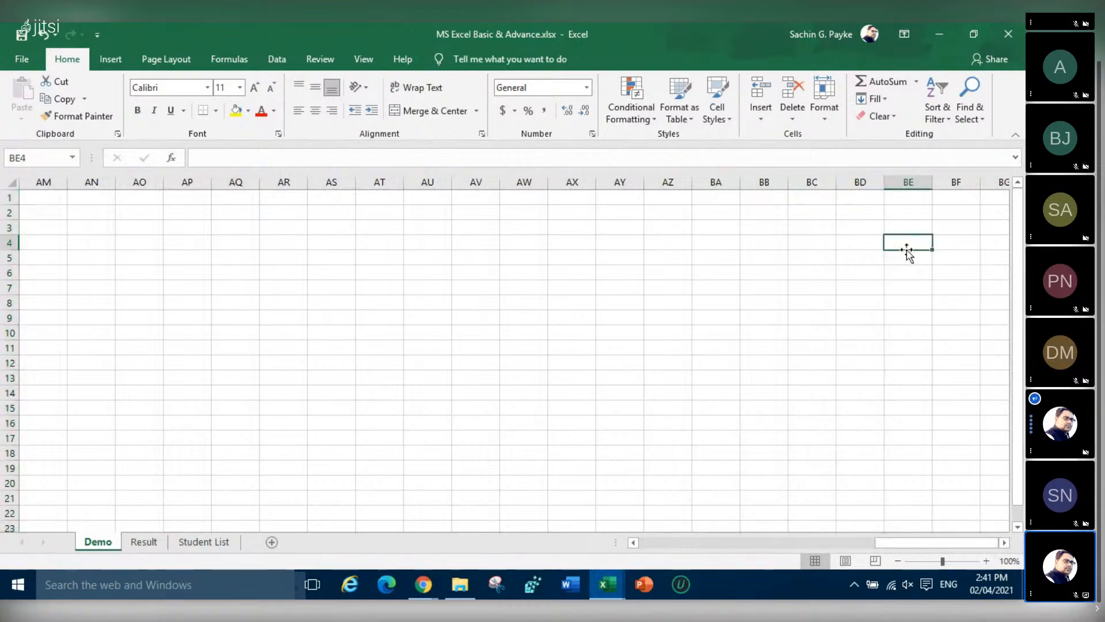
key(ctrl+Right)
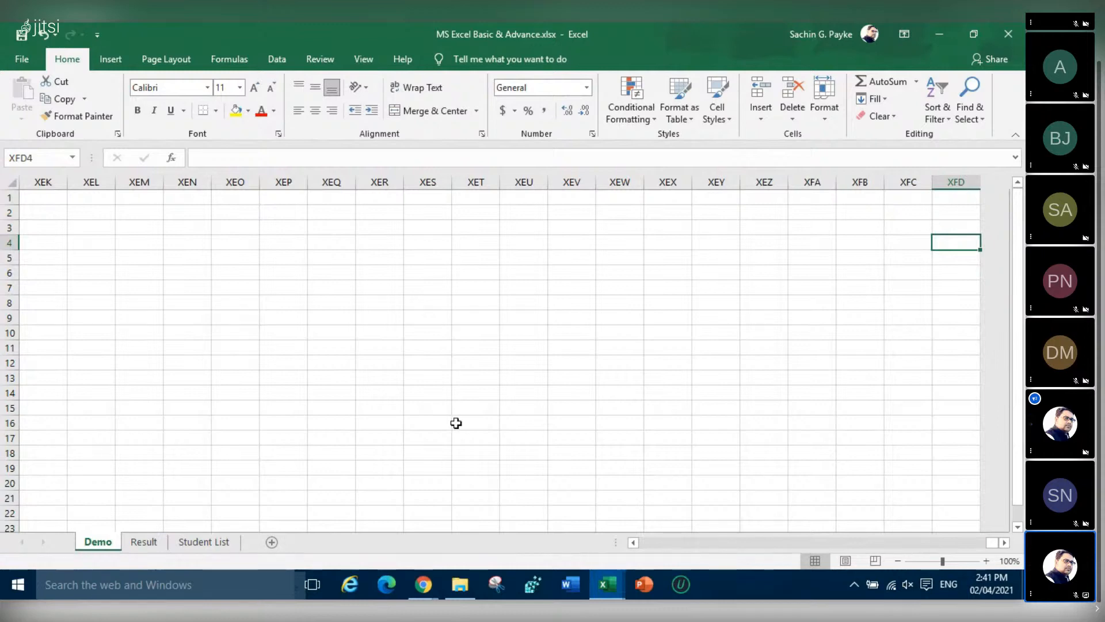
click(150, 540)
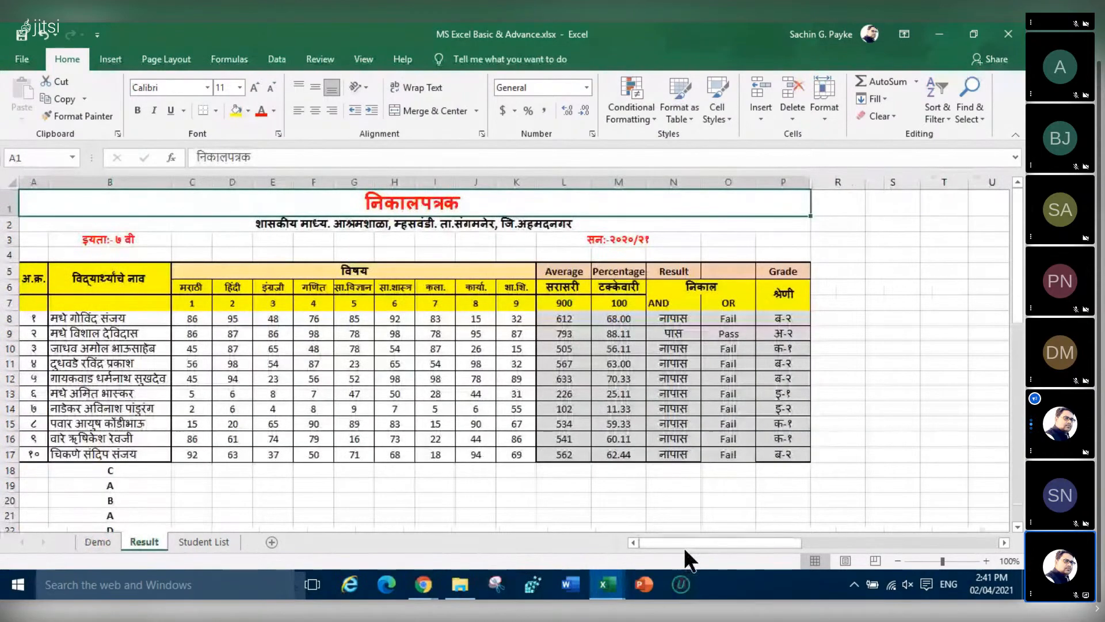
drag(684, 547, 831, 533)
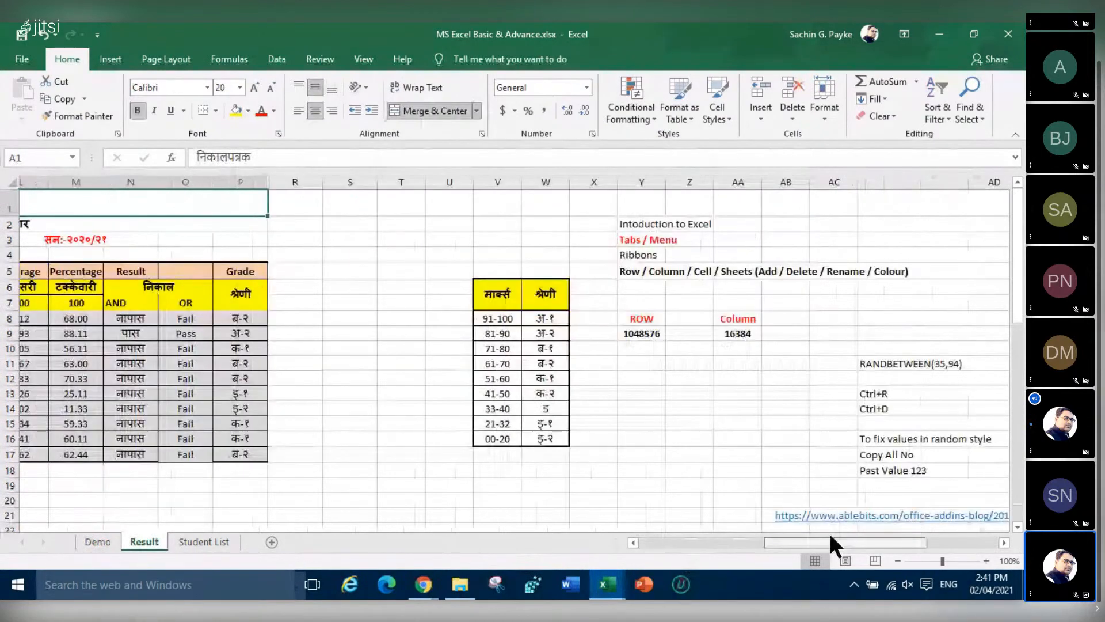
Highlight the column limit noted on the Result sheet and enter 16384 in cell XFD4 of the Demo sheet
drag(763, 318, 768, 351)
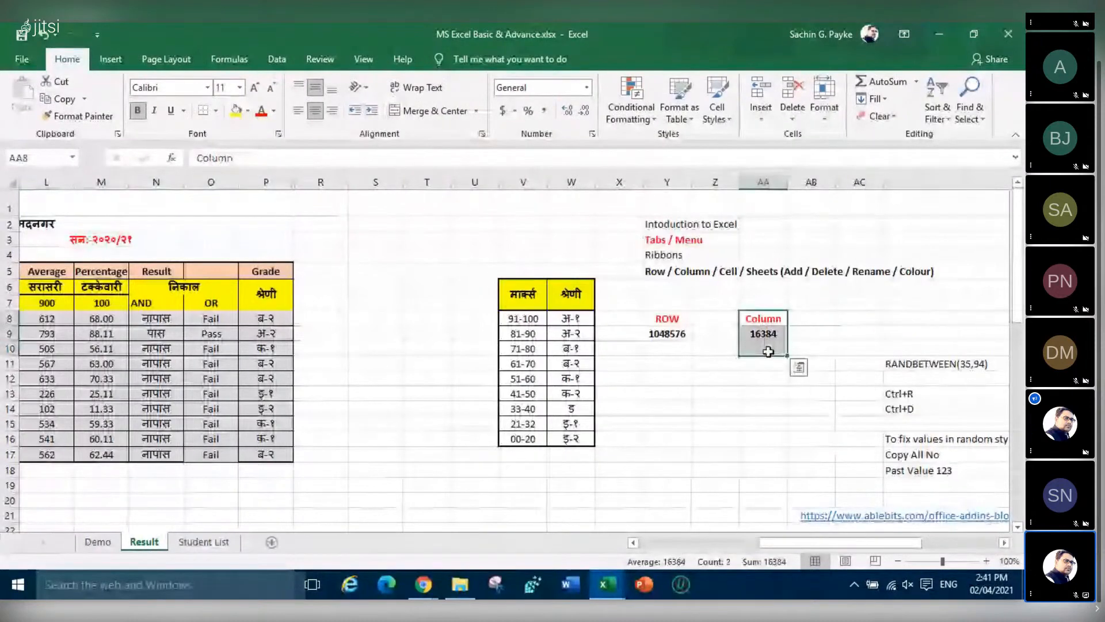
click(98, 542)
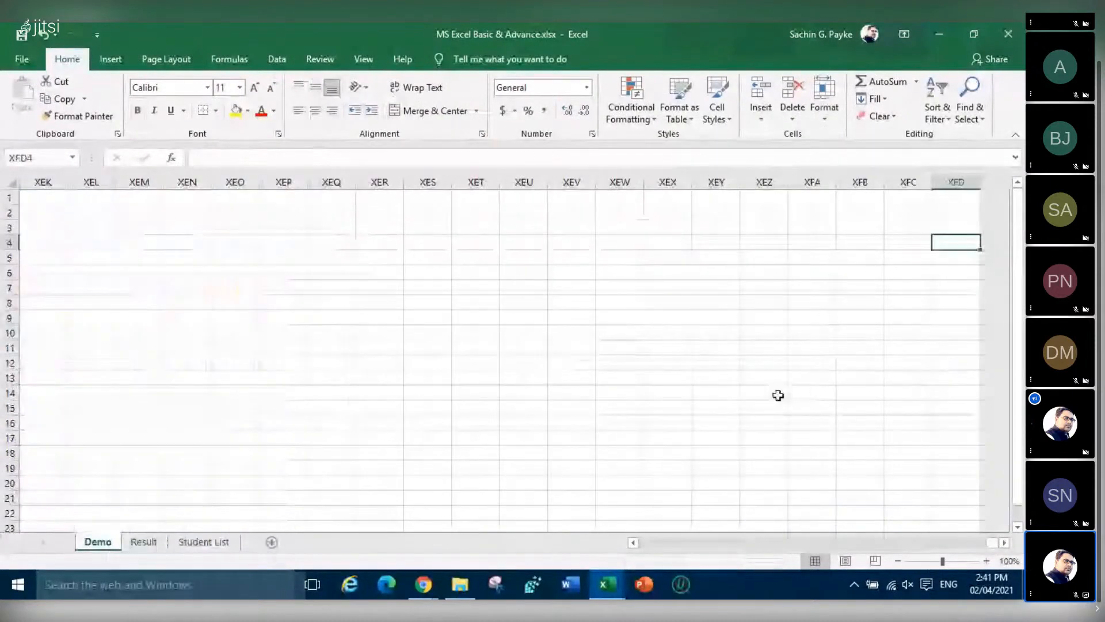
text(16384)
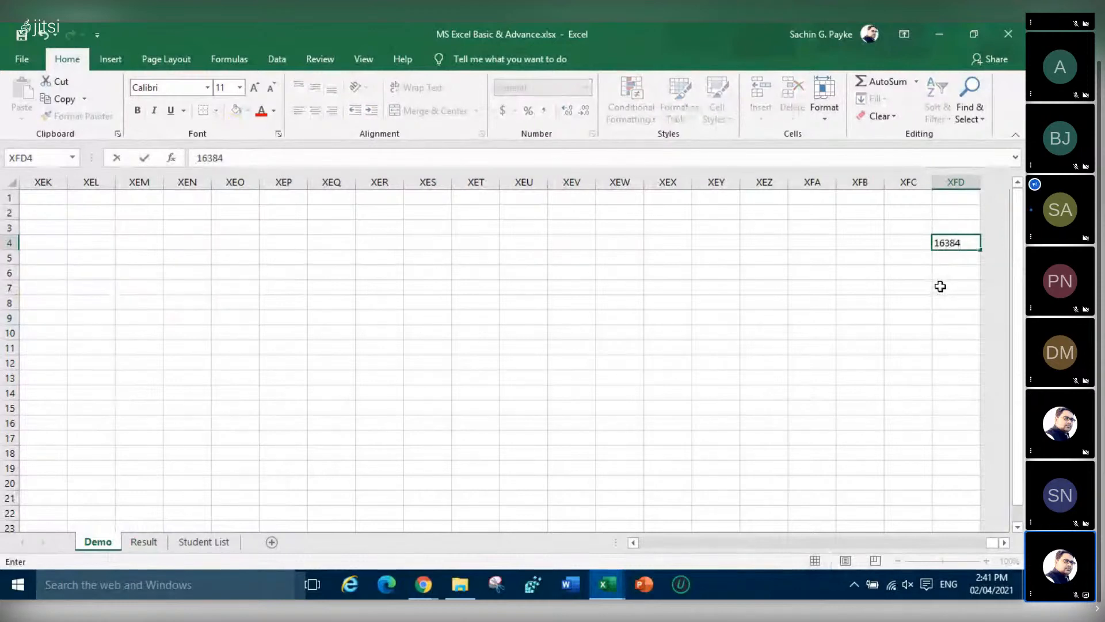
click(904, 332)
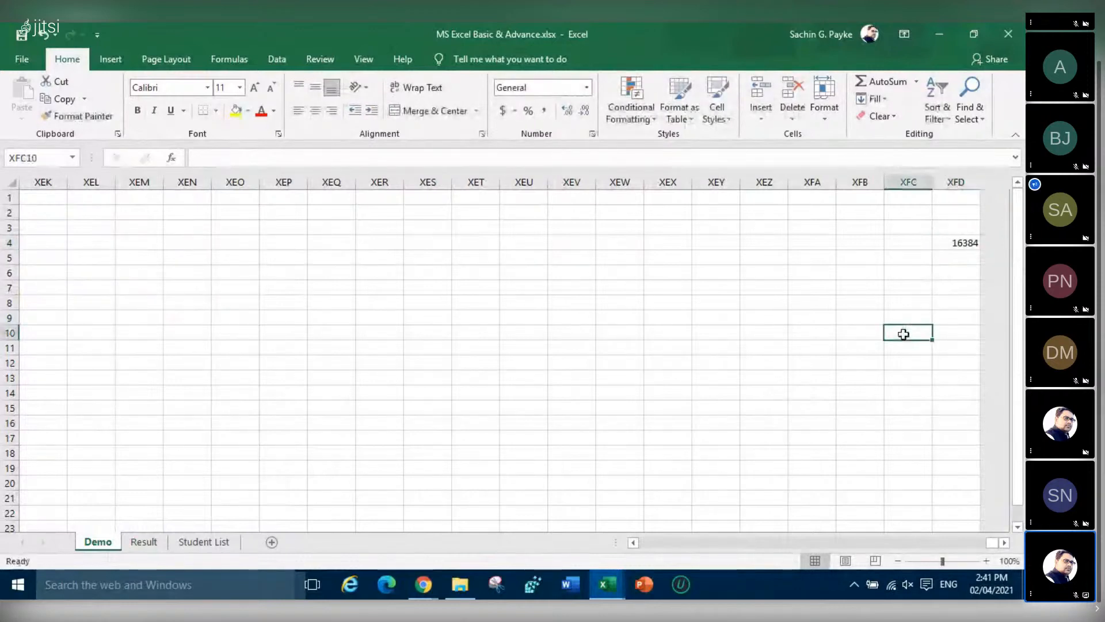
click(954, 246)
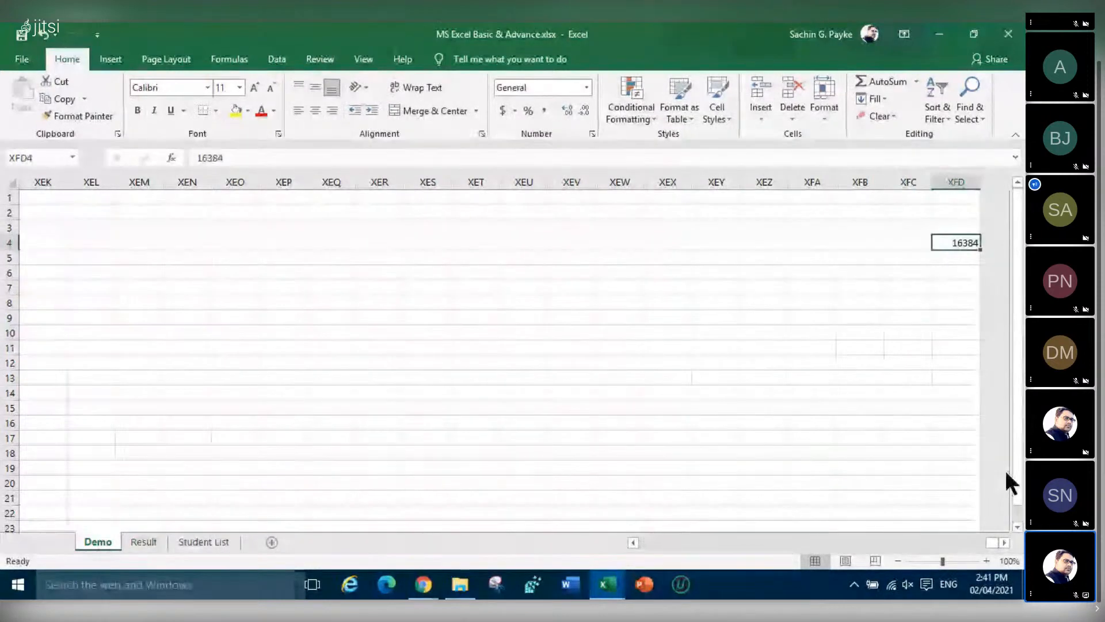
click(986, 560)
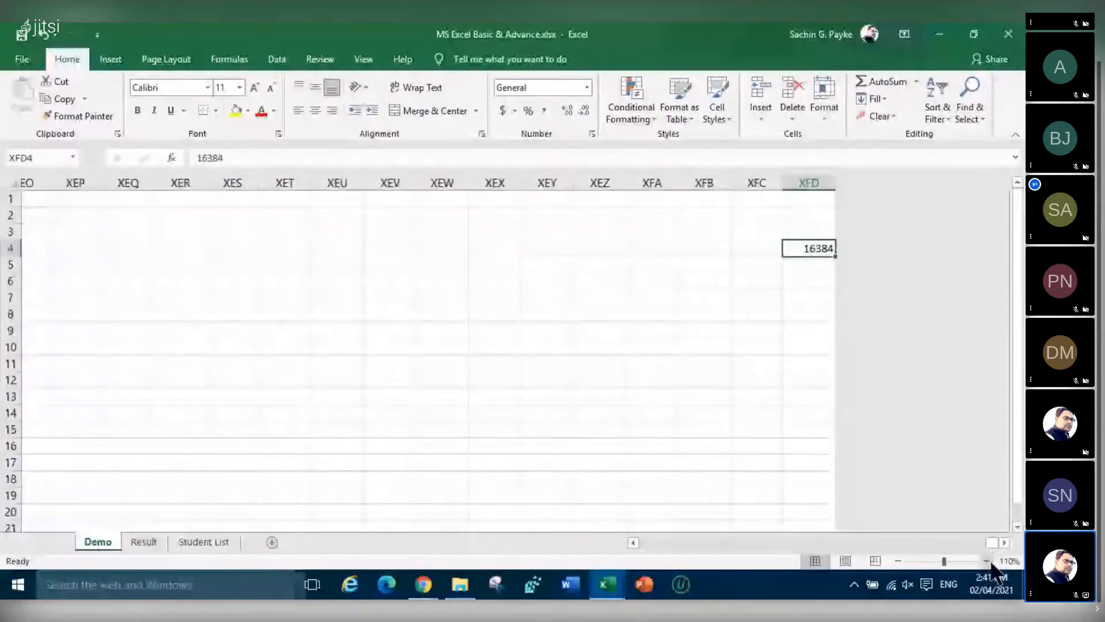
click(986, 561)
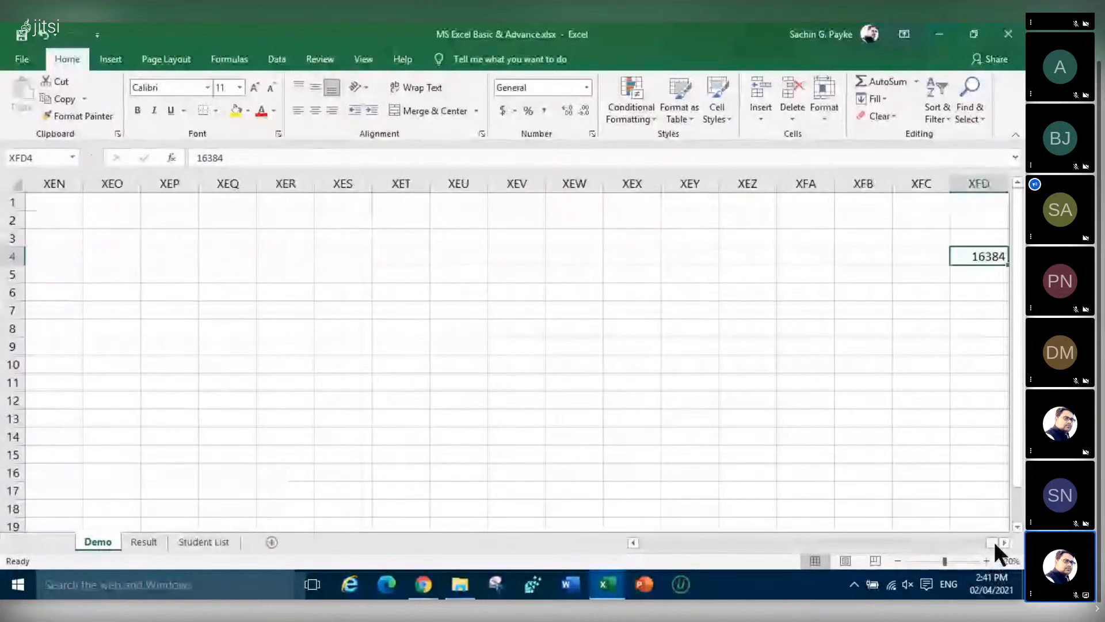
click(1001, 542)
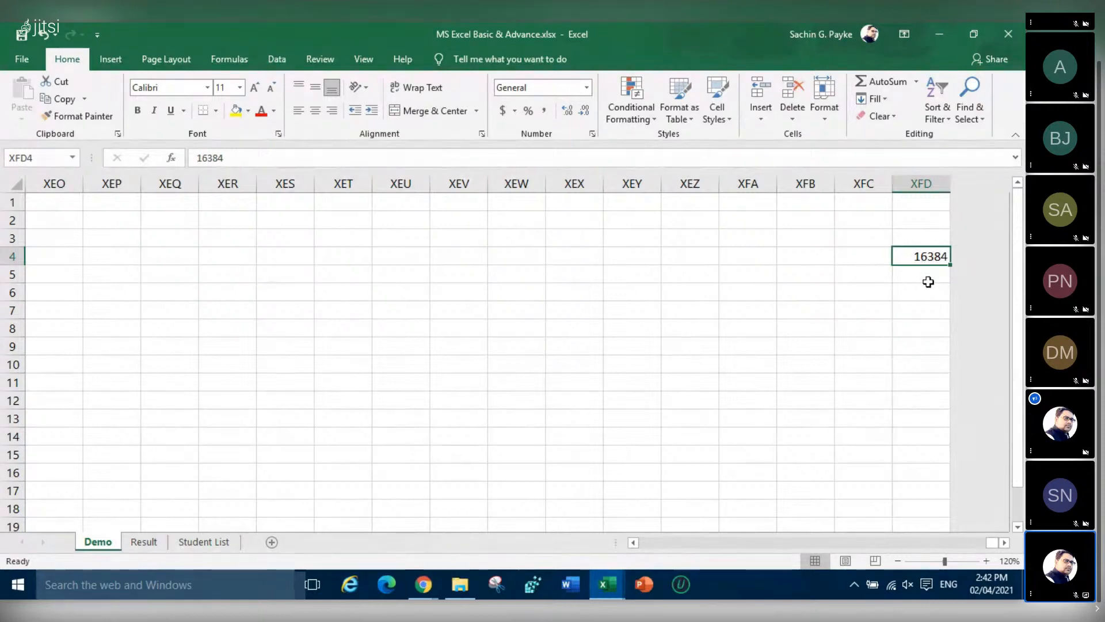
Jump to the last row of column A on the Demo sheet and enter 1048576 in cell A1048576
key(ctrl+Left)
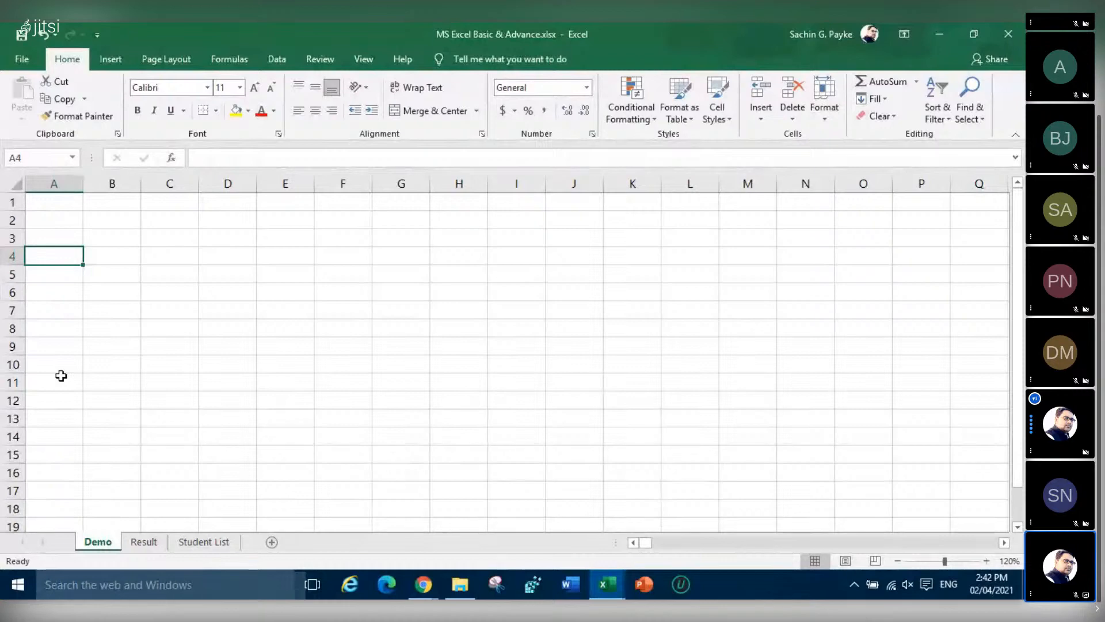
key(ctrl+Down)
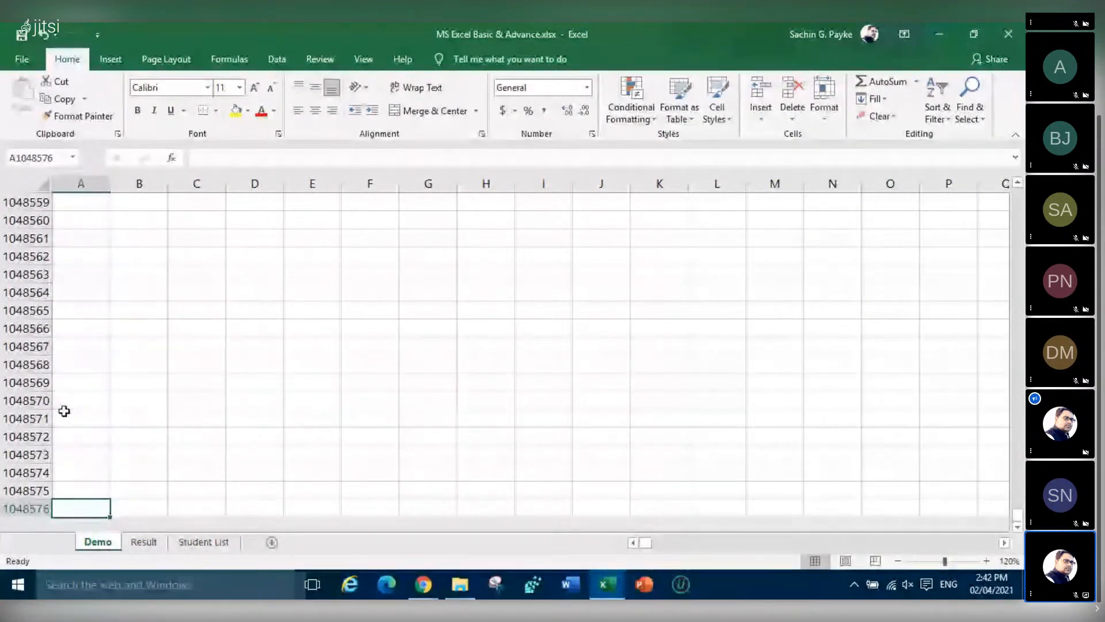
scroll(65, 415, down, 2)
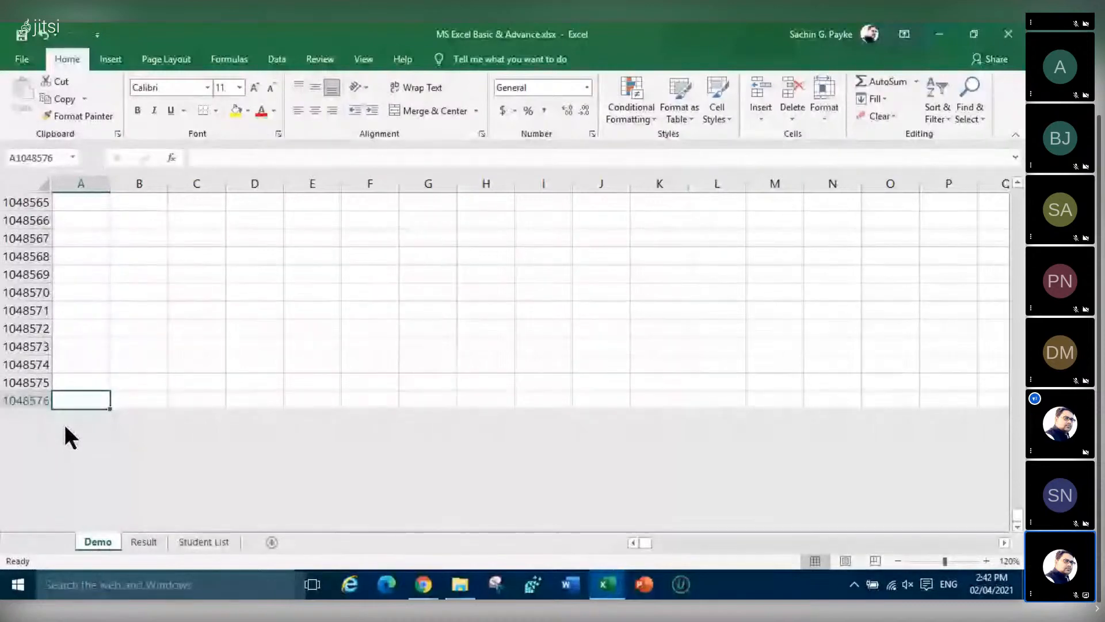
click(986, 561)
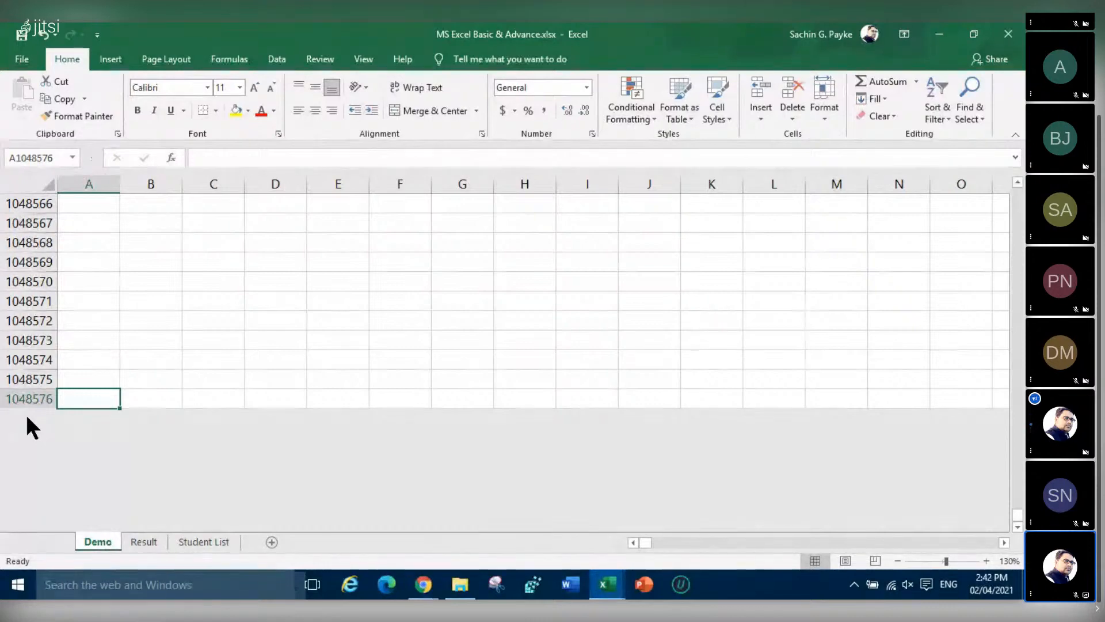
text(10)
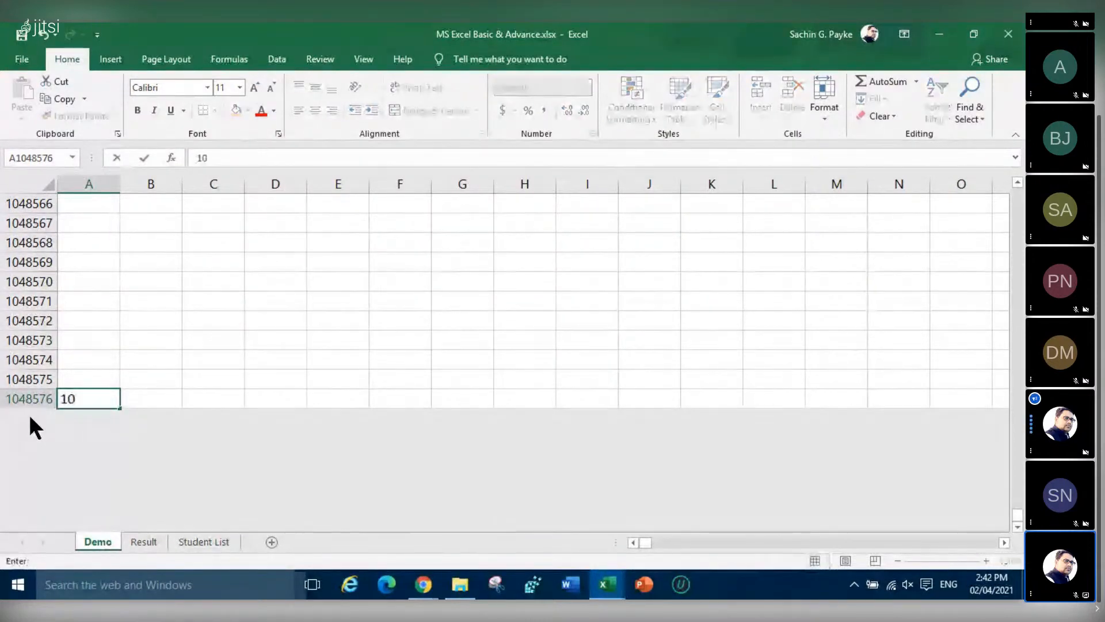
text(48576)
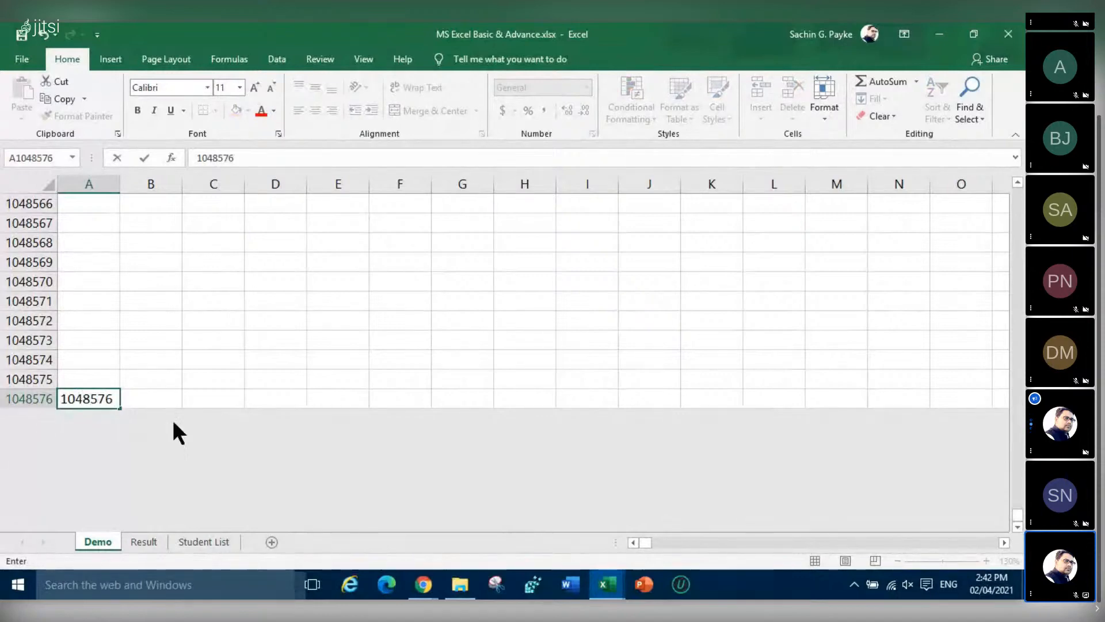
click(170, 396)
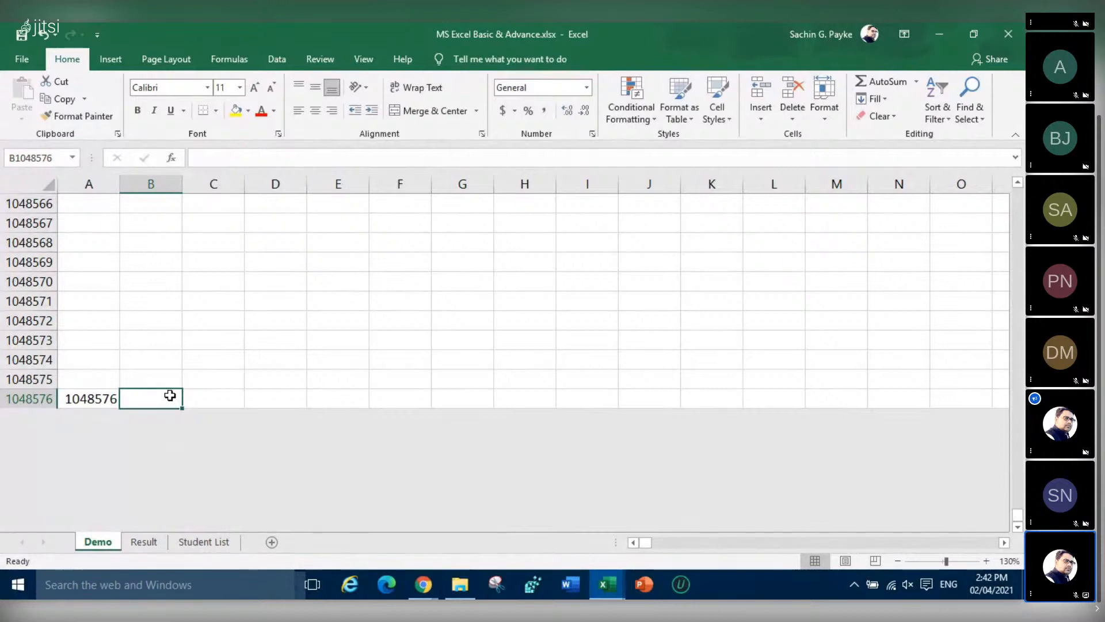
click(91, 400)
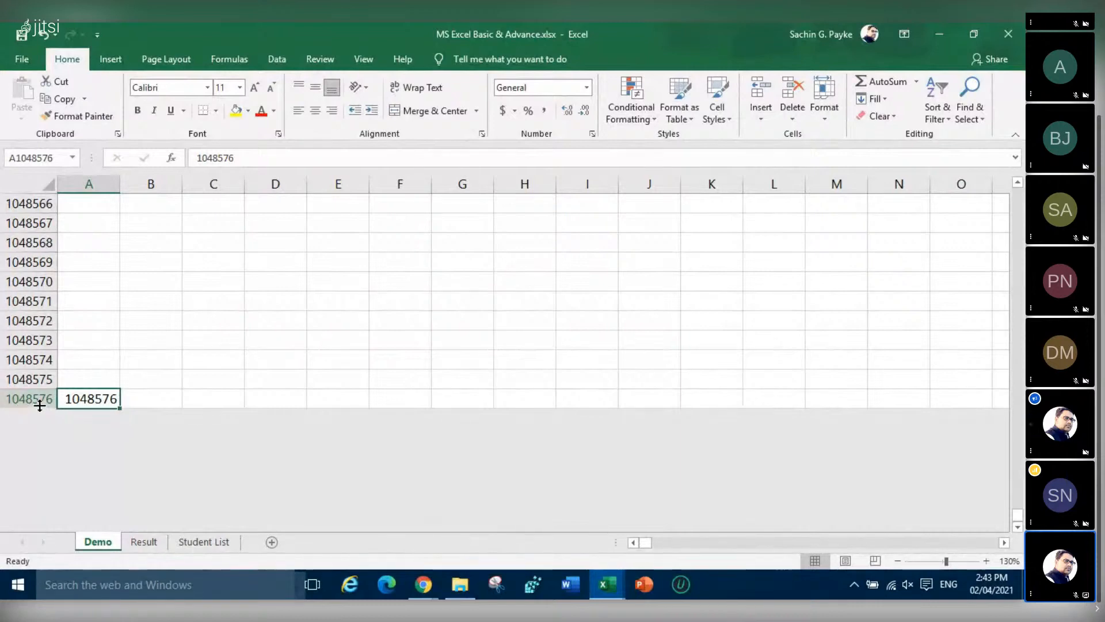
scroll(67, 455, down, 2)
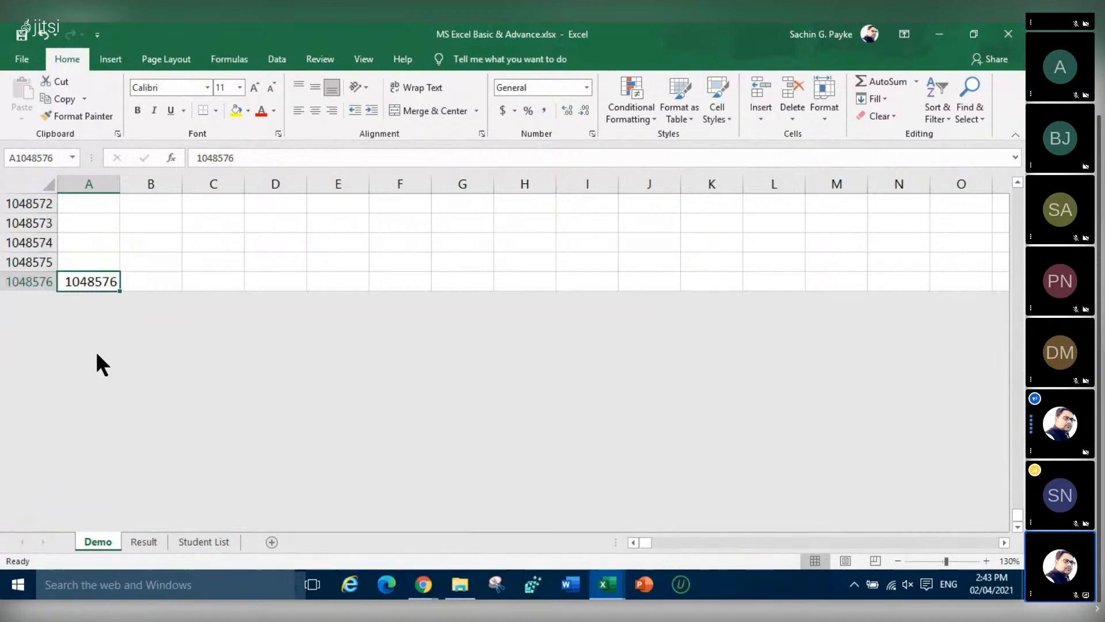
Return to cell A1, jump to the last column in row 1, and go back to A1
key(ctrl+Home)
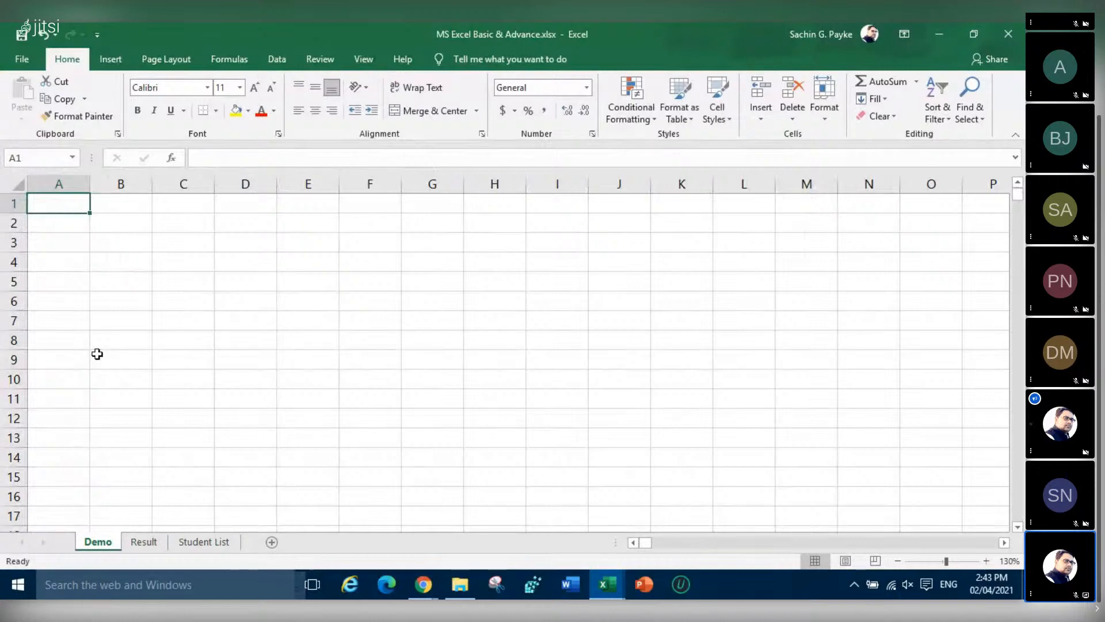
key(ctrl+Right)
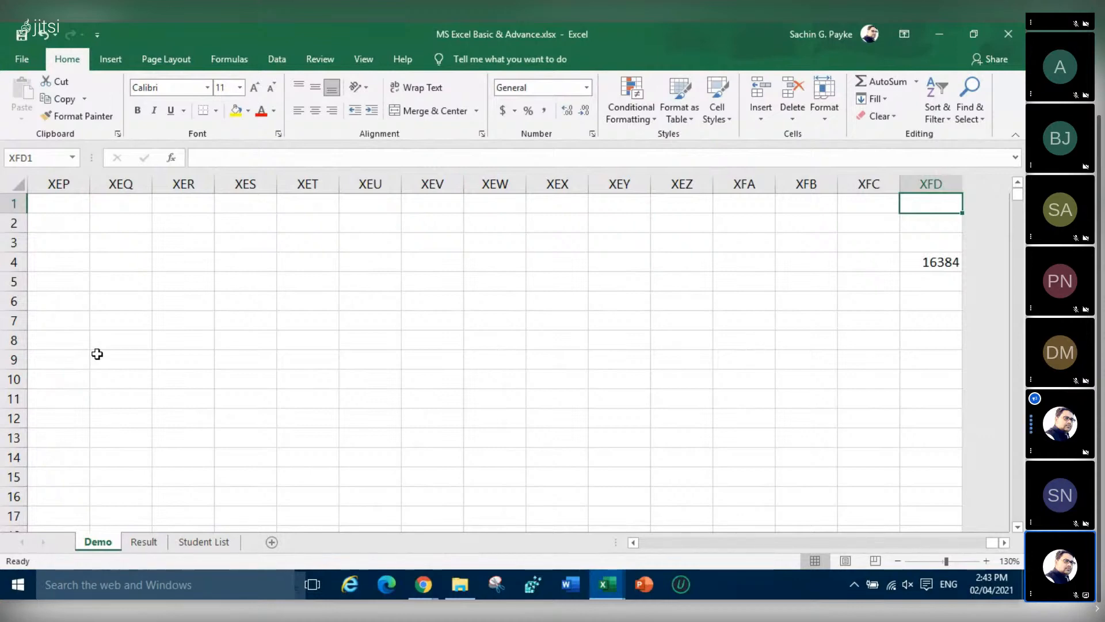
key(ctrl+Left)
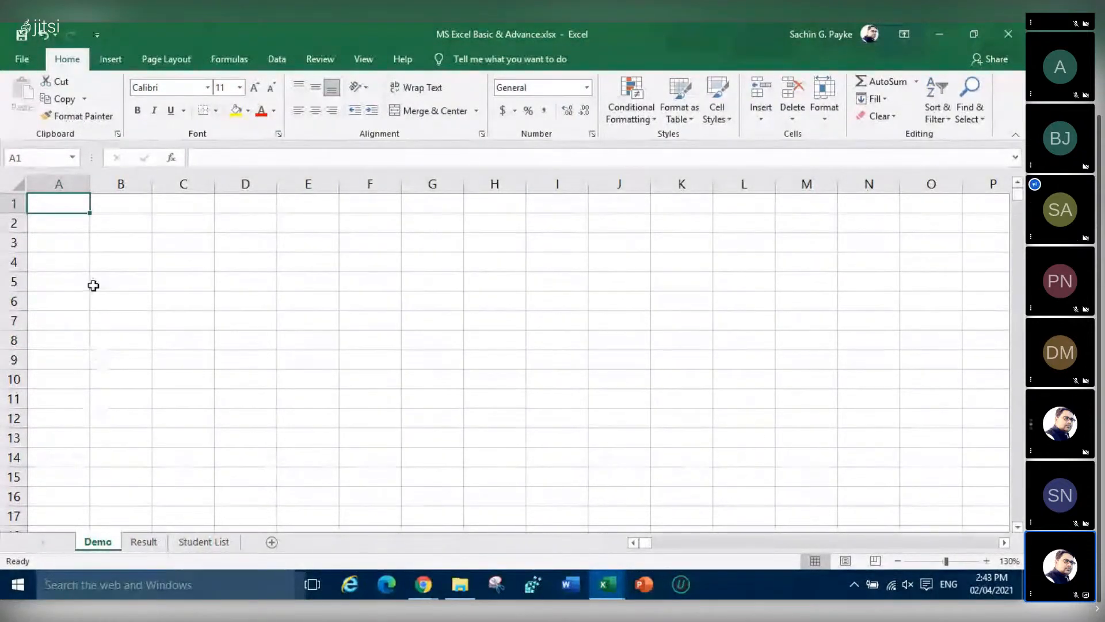
Highlight column B and row 3, and select cell B3 where they intersect
click(122, 183)
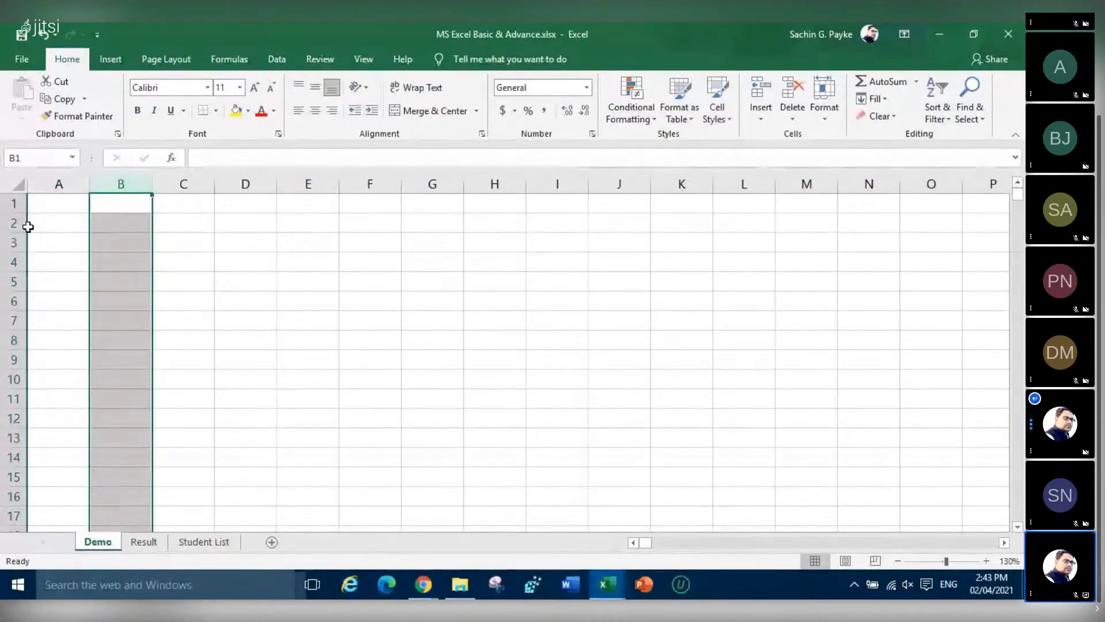
click(12, 243)
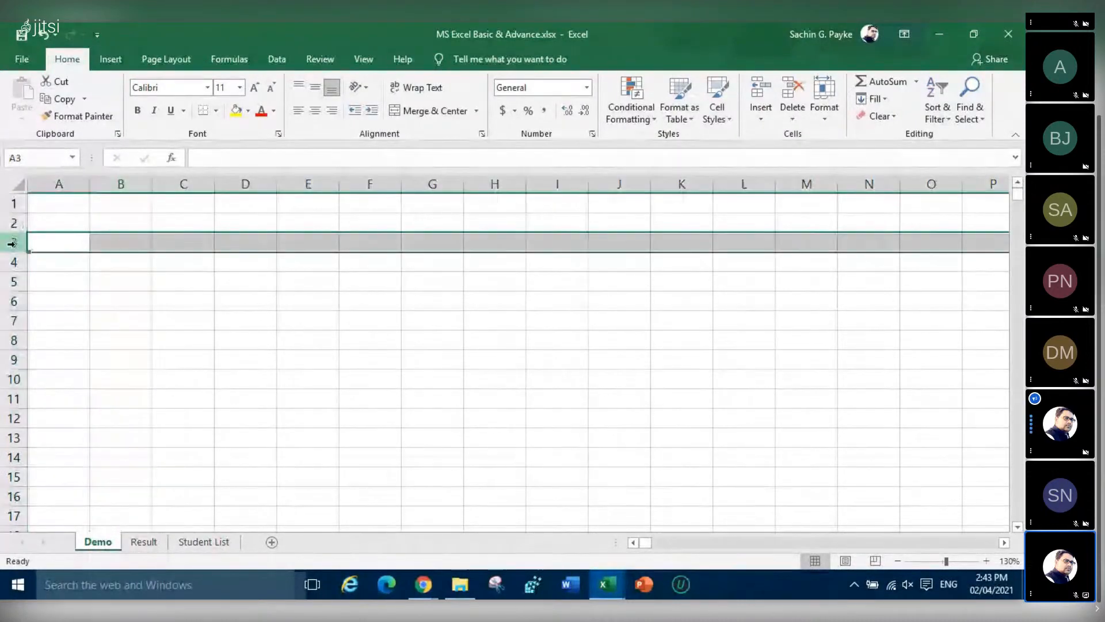
click(118, 245)
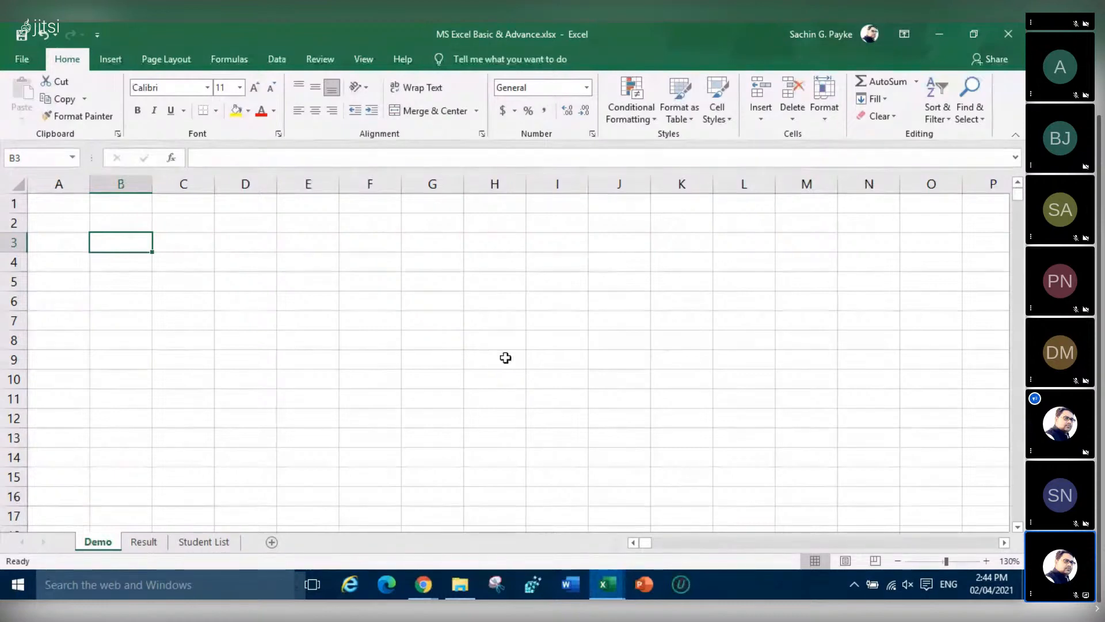
Switch to the Book1 workbook in a maximized window and add three new worksheets after Sheet1
mouse_move(607, 584)
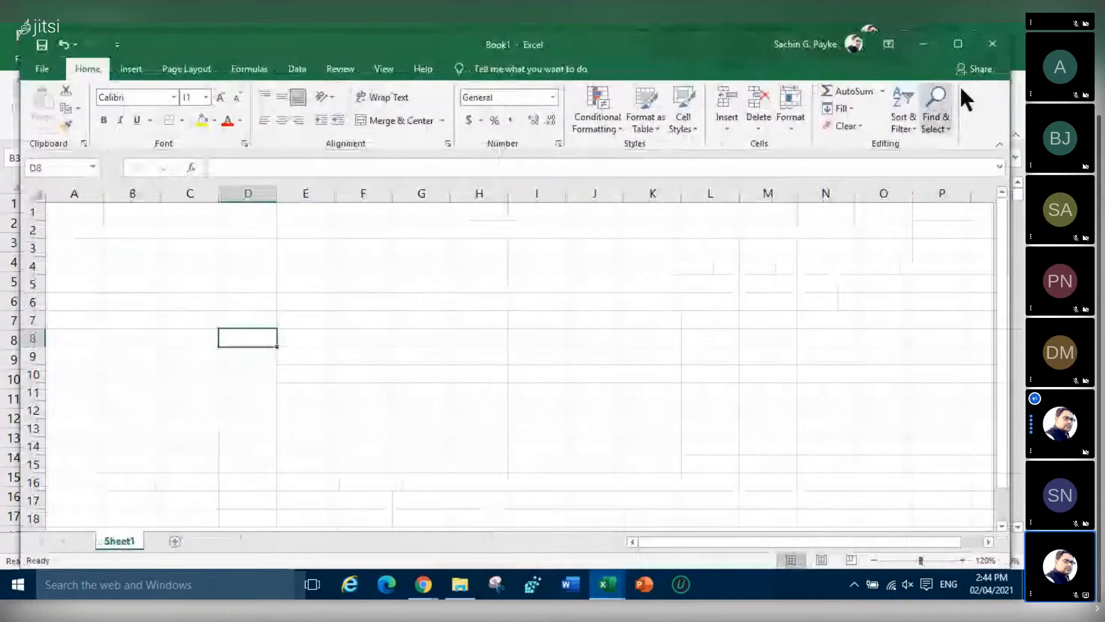
click(959, 45)
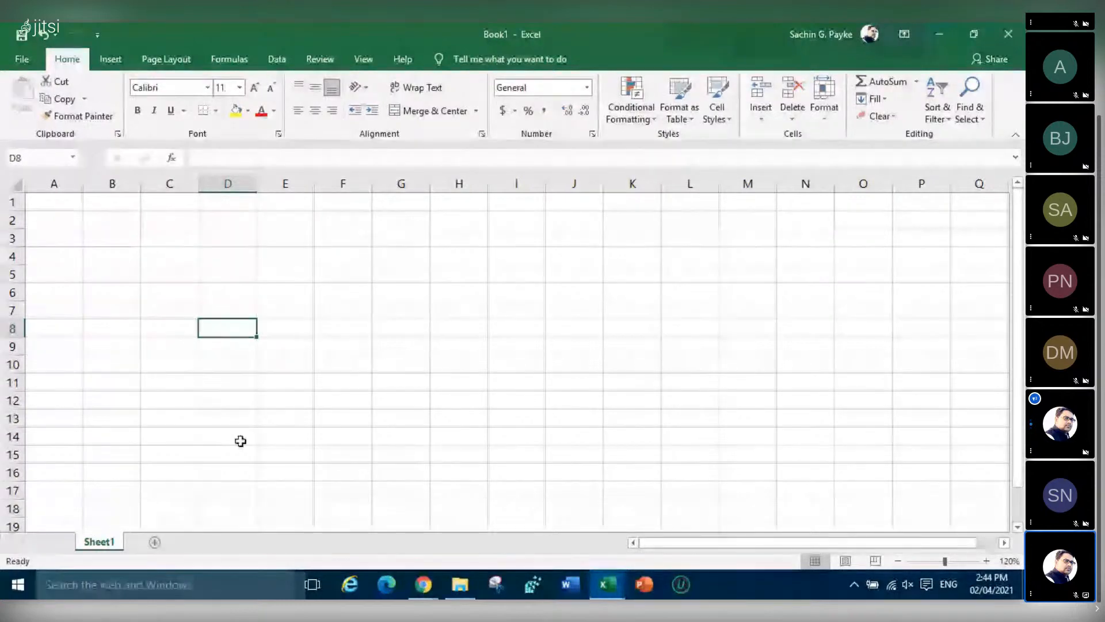
click(154, 541)
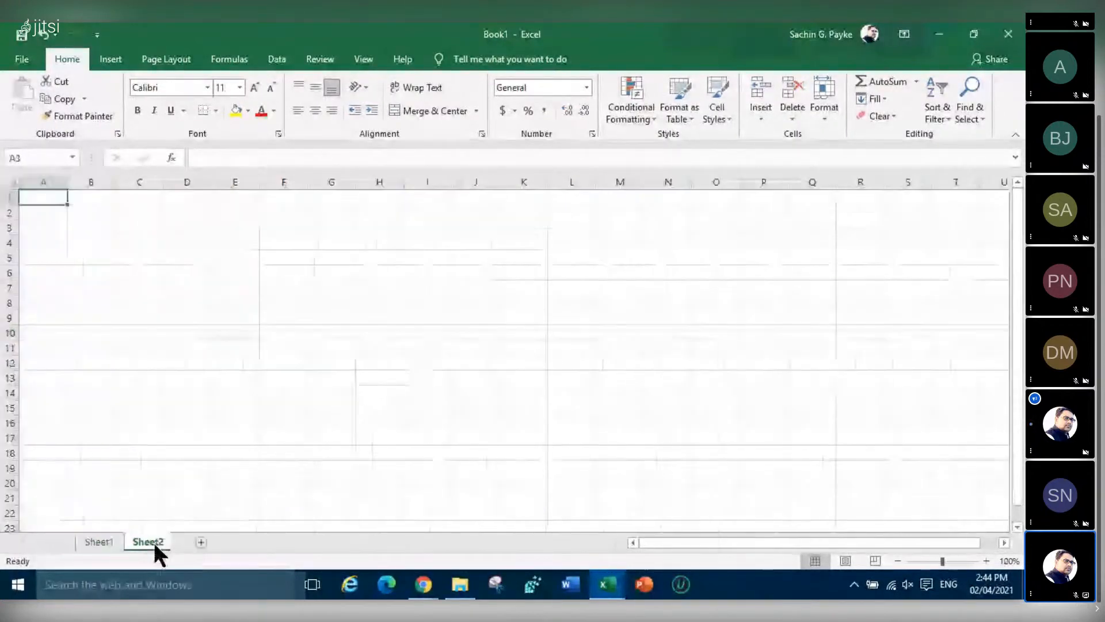
click(204, 541)
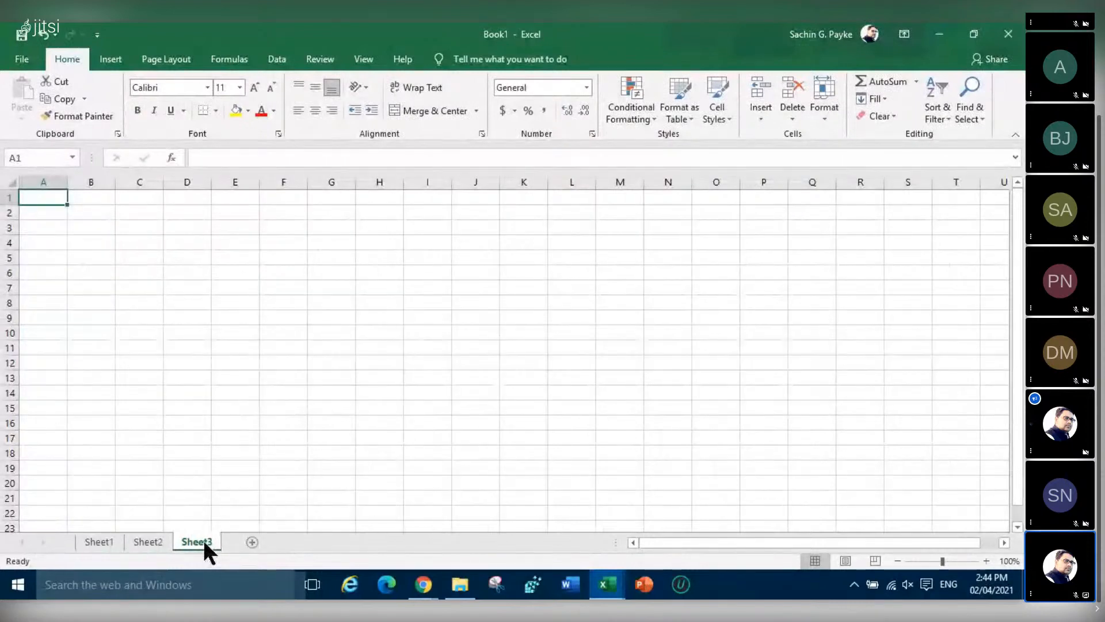
click(252, 541)
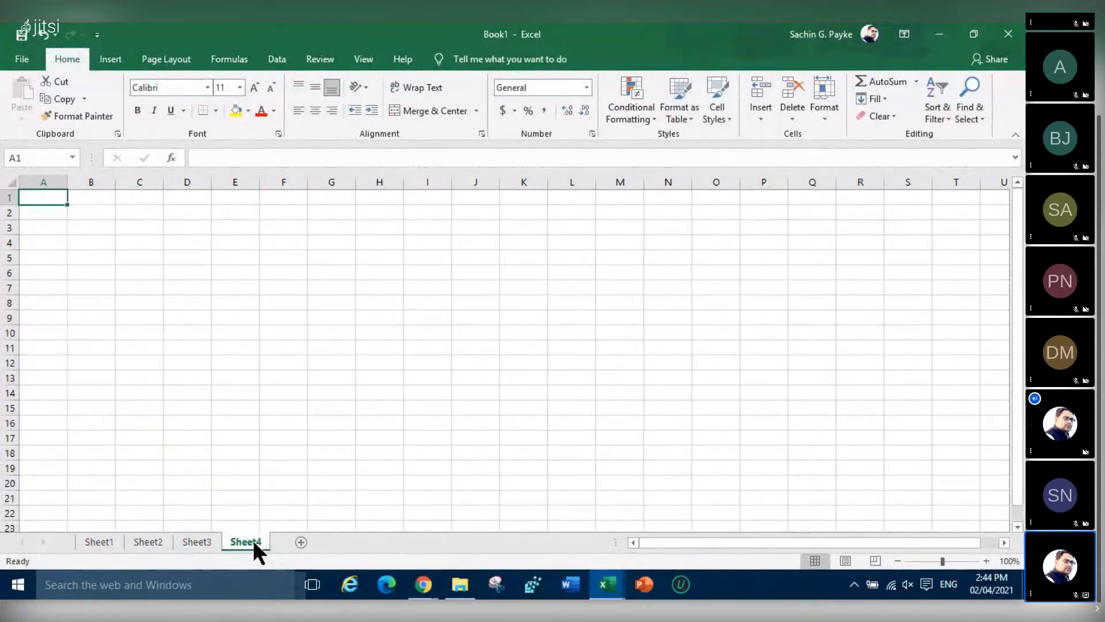
View Sheet1, Sheet2, Sheet3 and Sheet4 of Book1 one after another
click(117, 538)
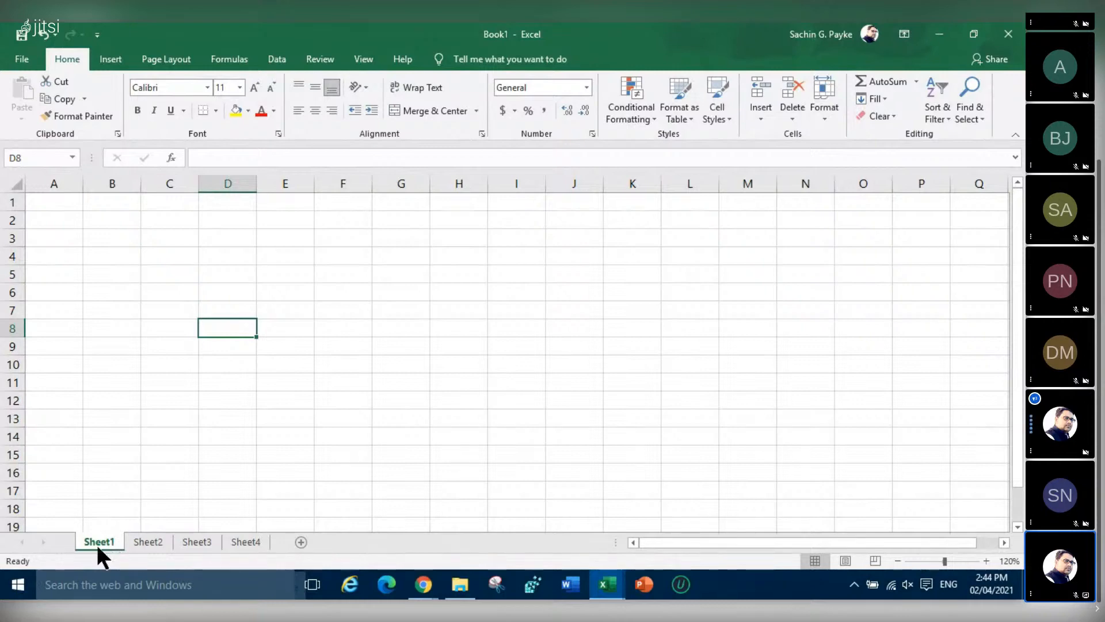
click(140, 539)
click(198, 541)
click(246, 544)
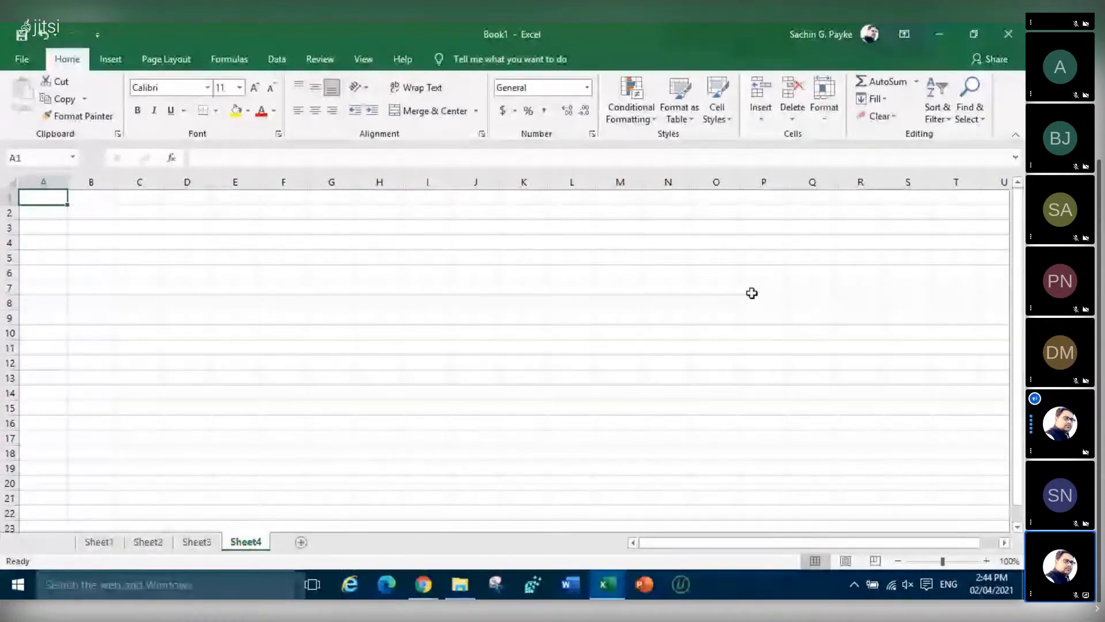
Rename Sheet1 as Marksheet and select cell F6 on it
click(105, 545)
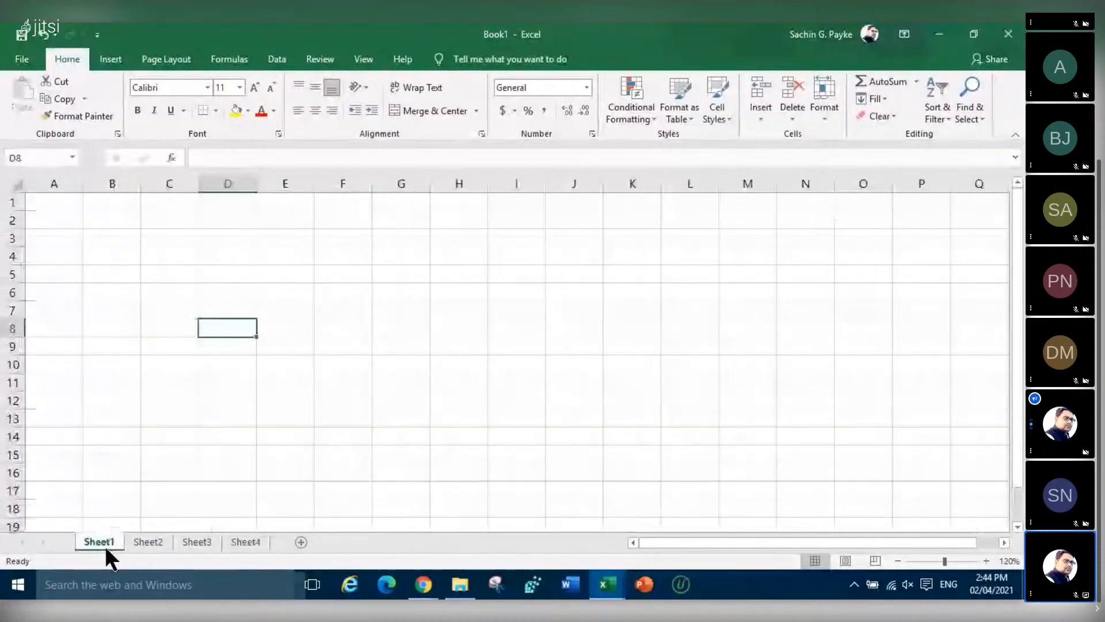
right_click(104, 543)
click(404, 458)
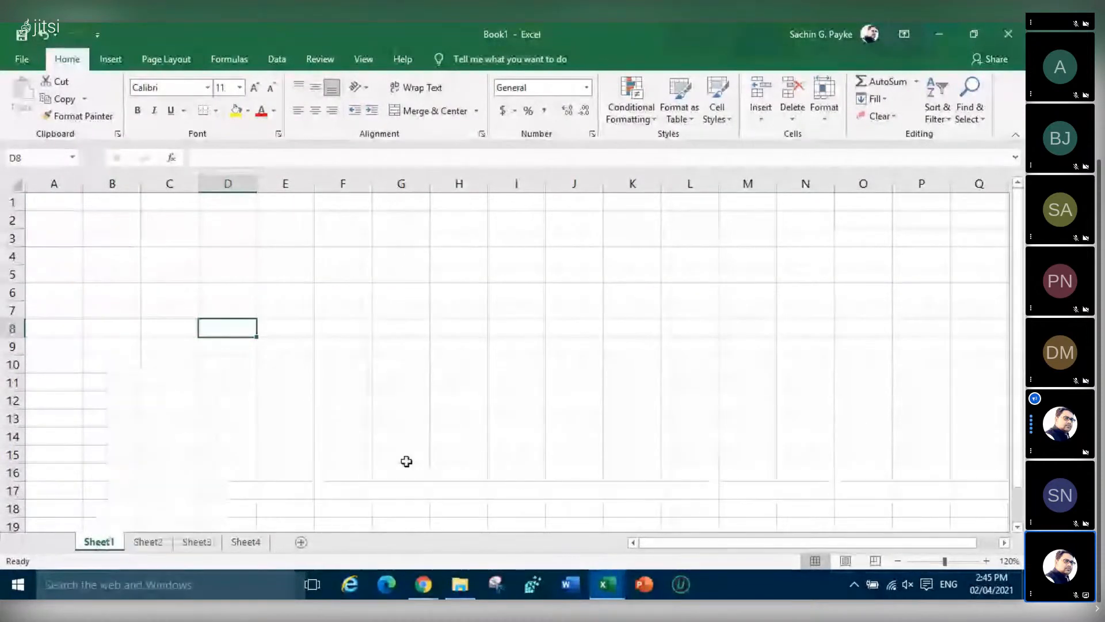
right_click(101, 538)
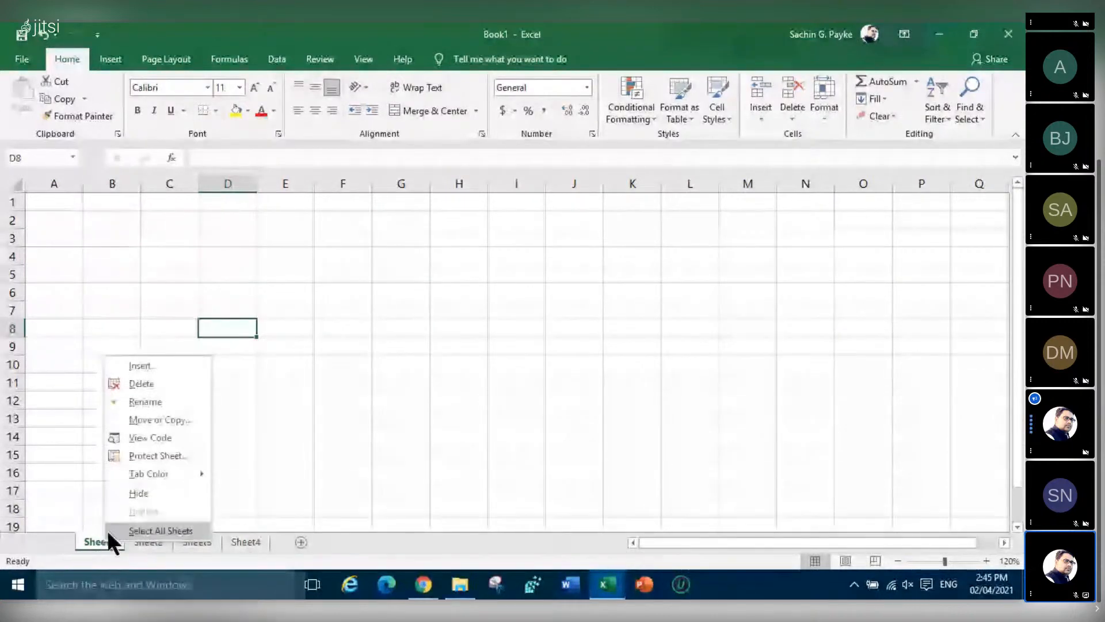
click(171, 402)
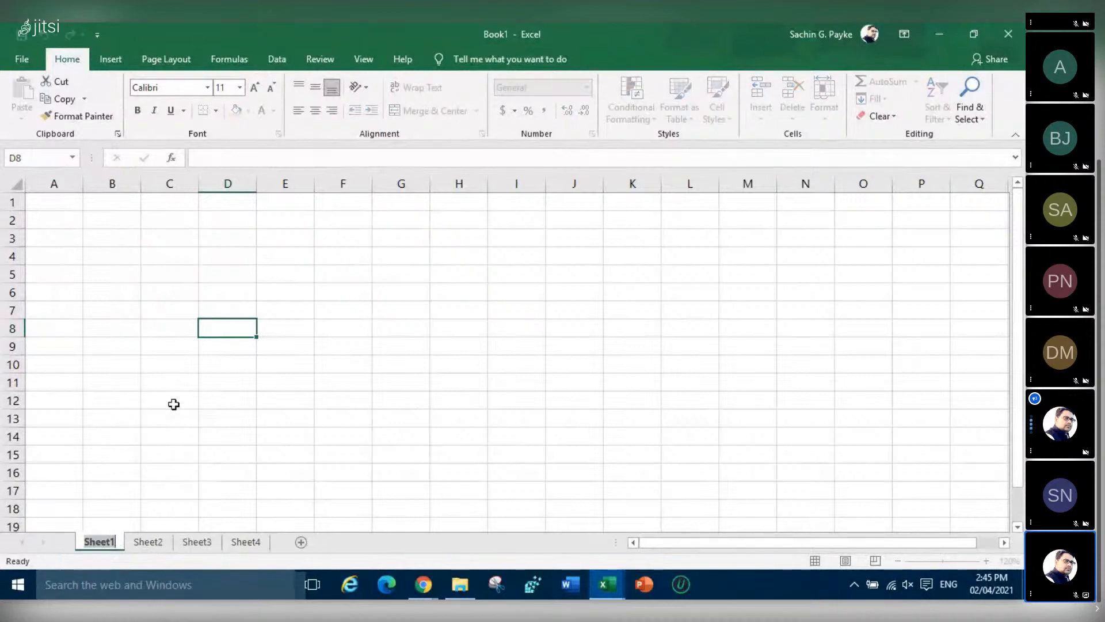
text(Mar)
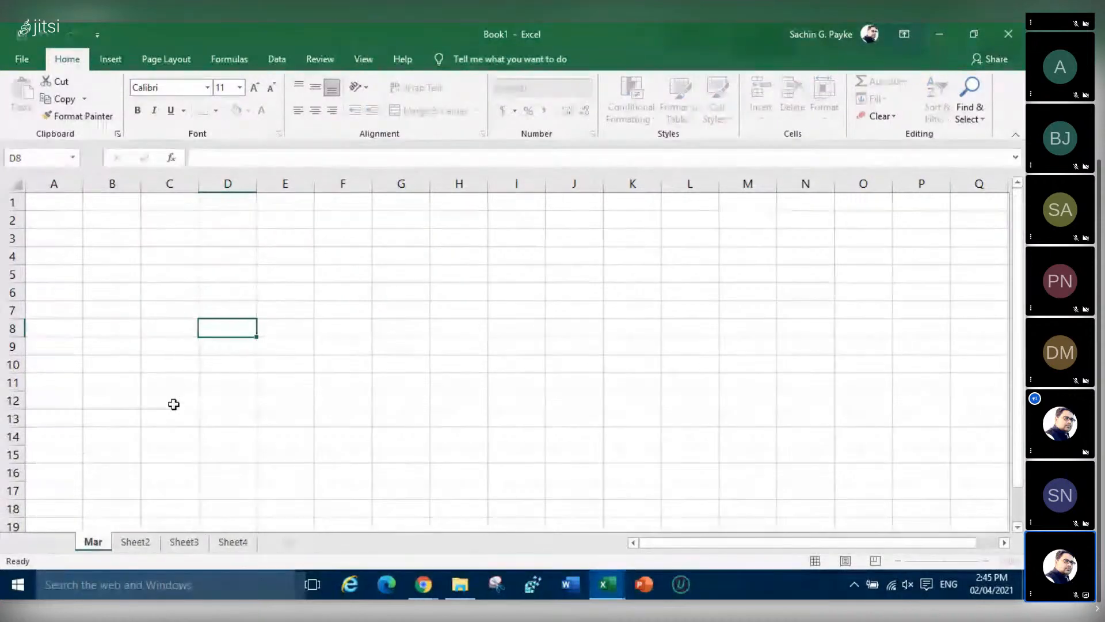
text(ksheet)
key(Return)
click(173, 403)
click(162, 307)
click(319, 284)
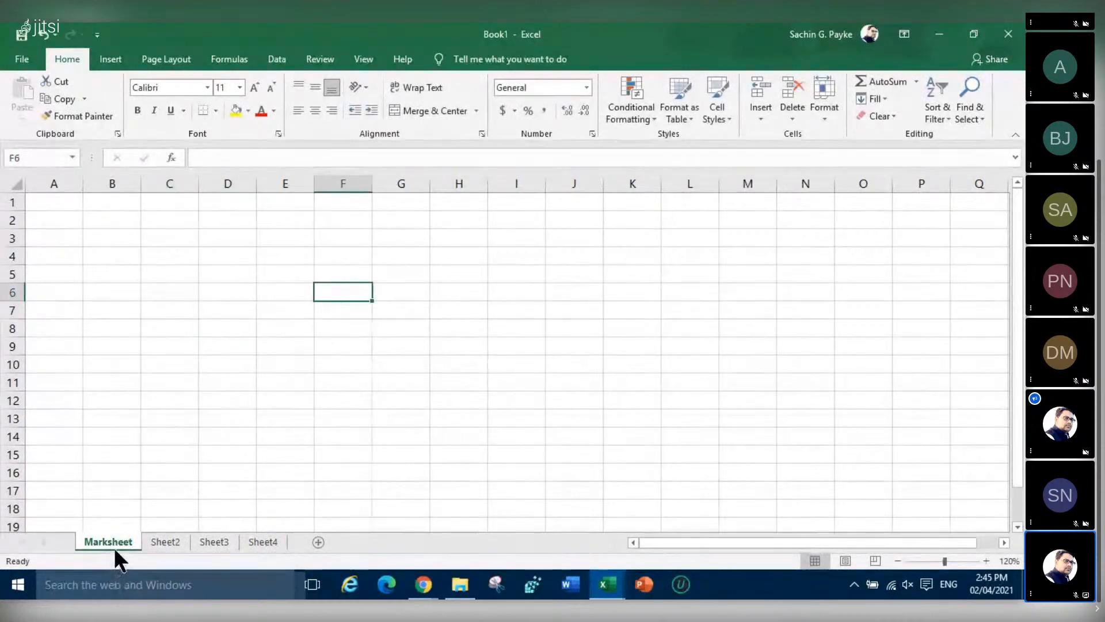
Rename Sheet2 as Students List and select cell E15 on it
click(163, 542)
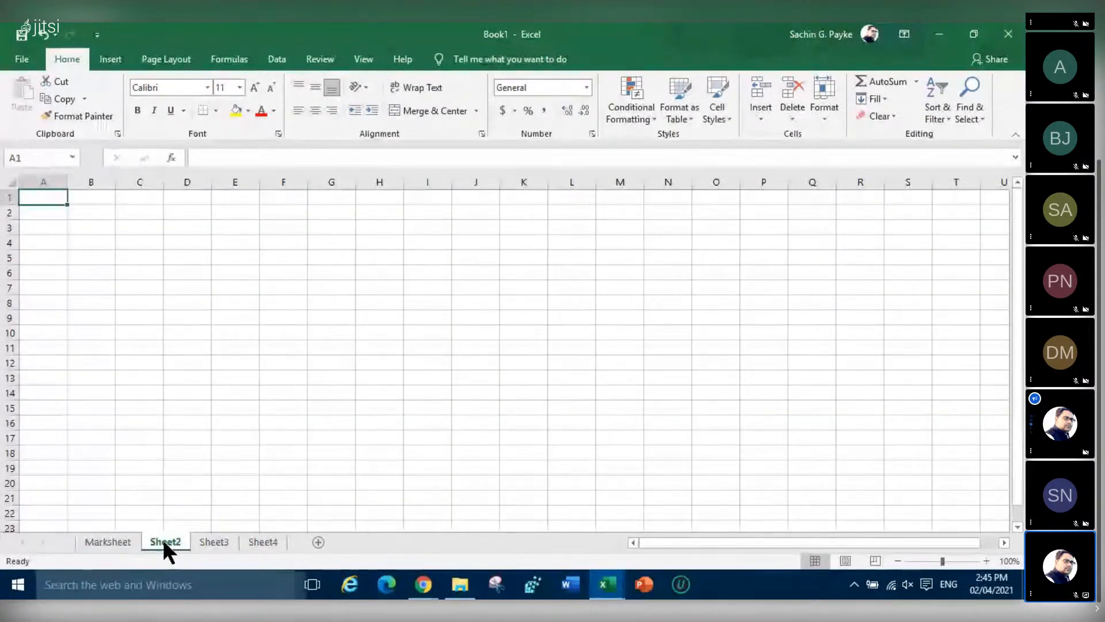
right_click(162, 538)
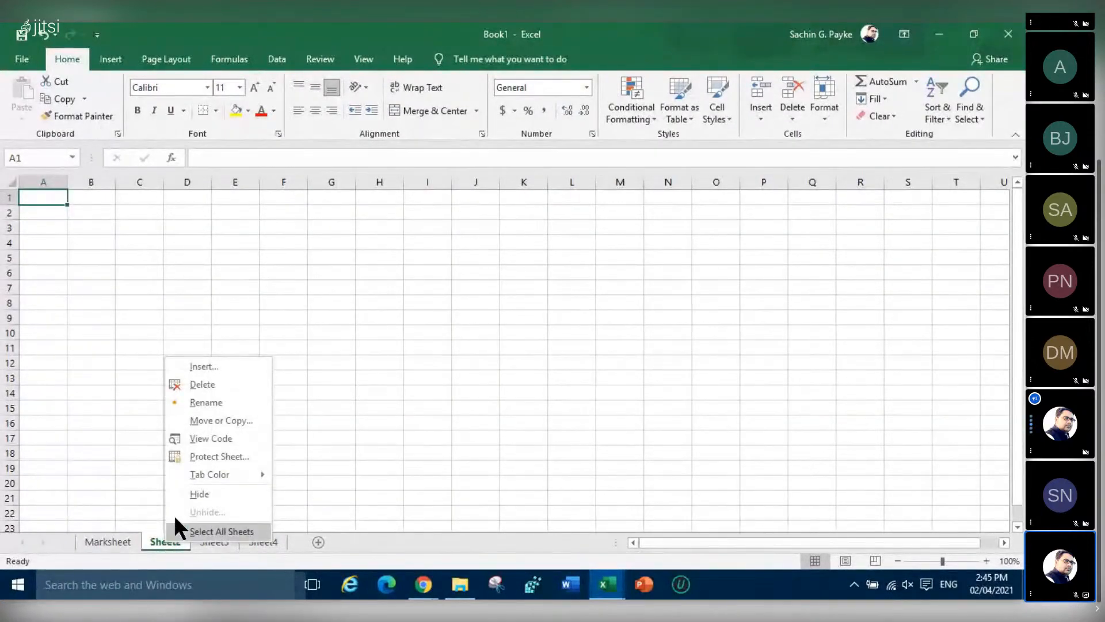
click(223, 401)
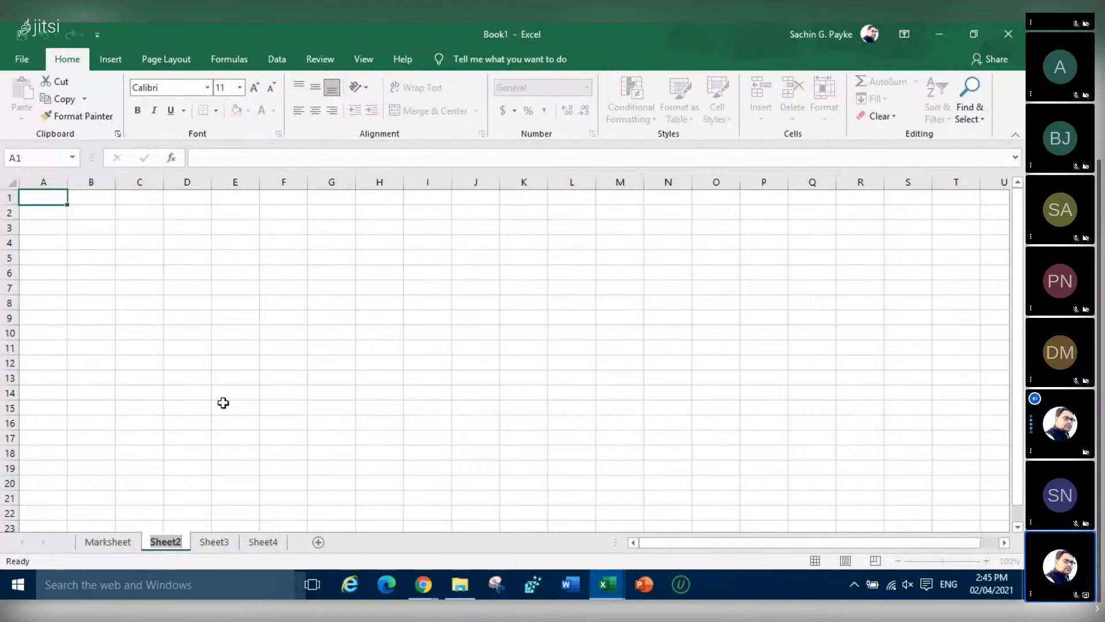
text(St)
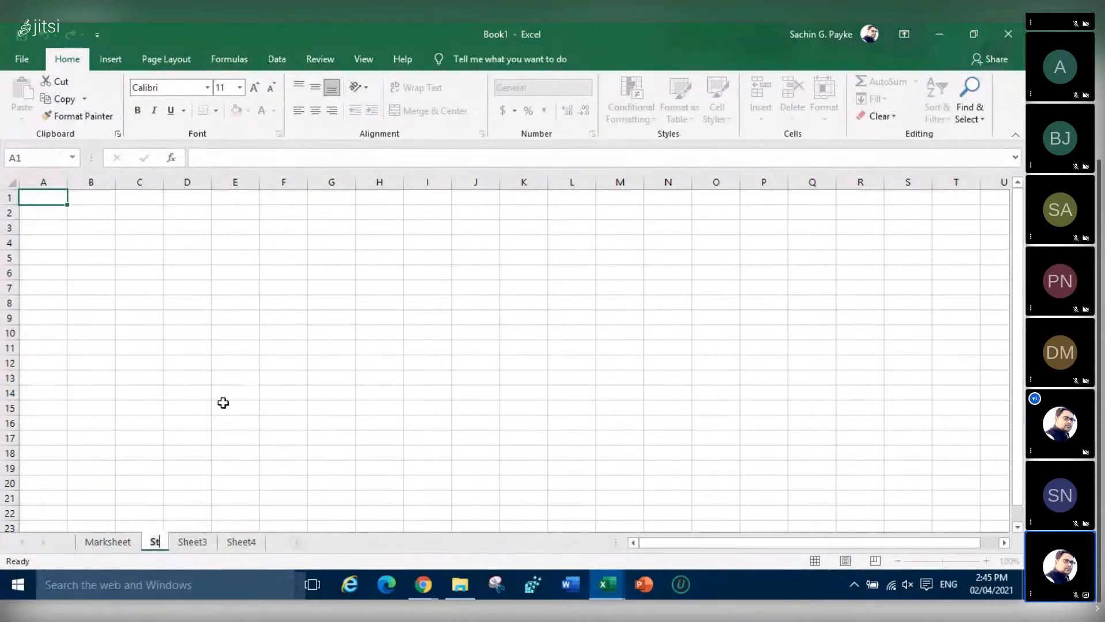
text(udents )
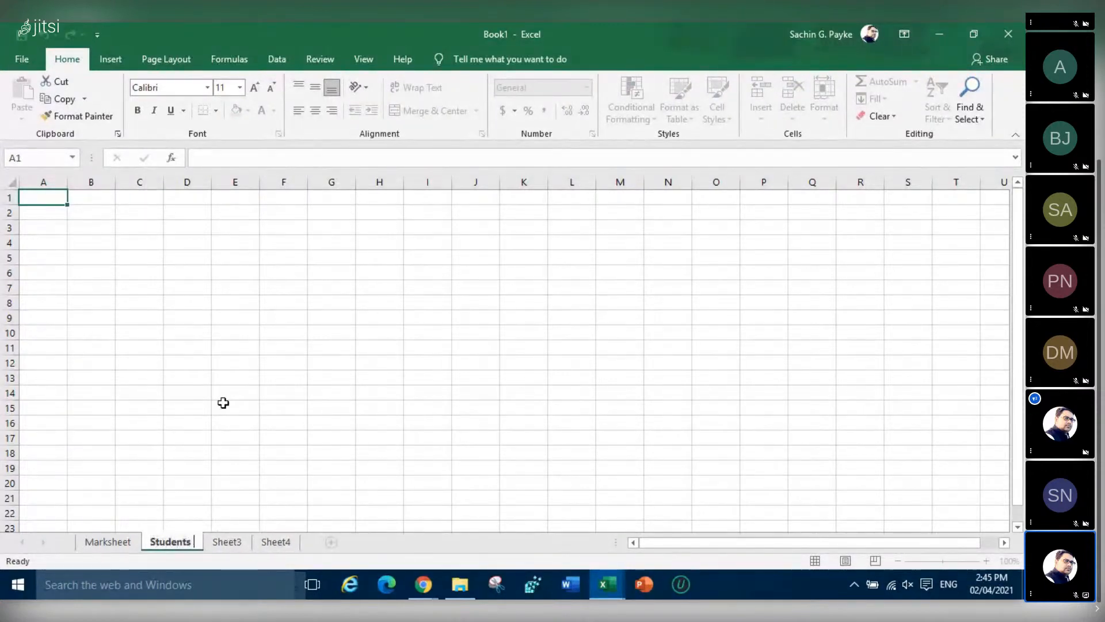
text(List)
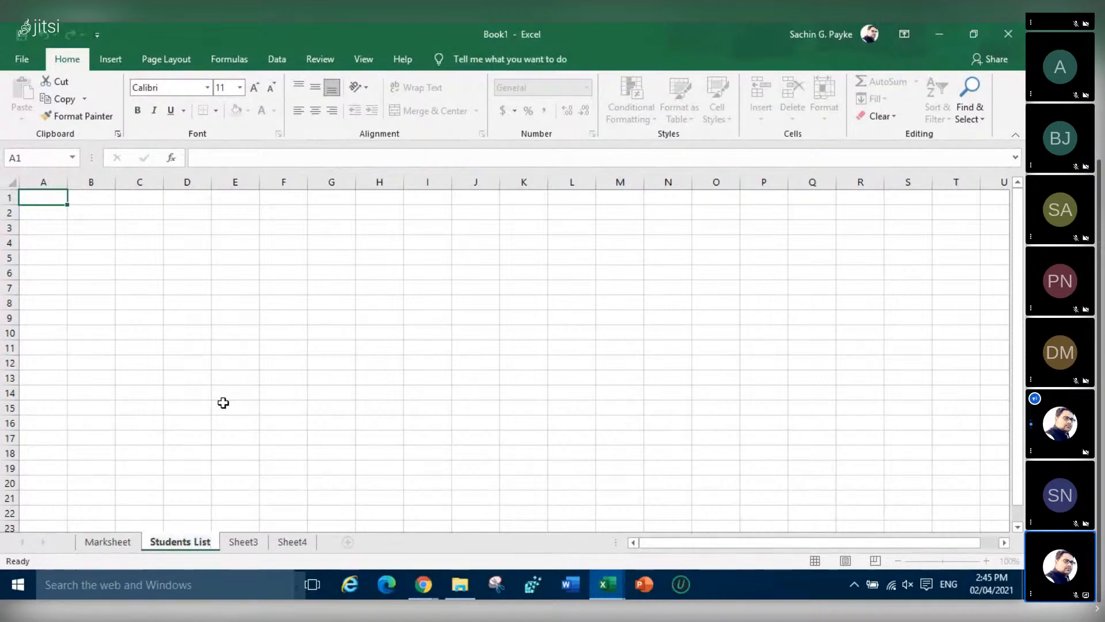
click(224, 403)
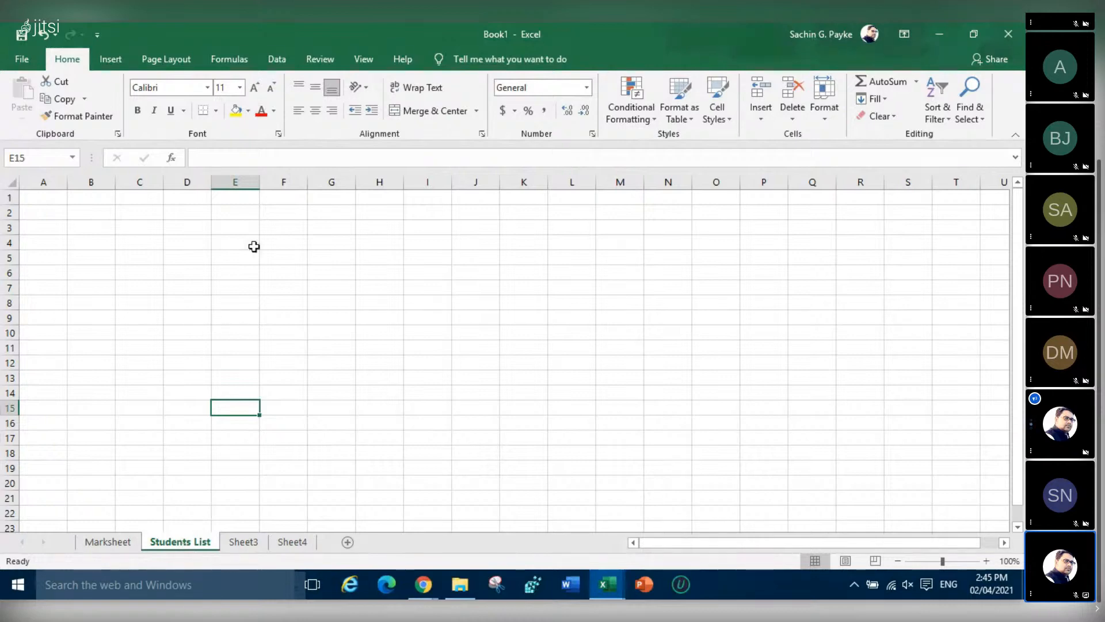
Set the Marksheet sheet's tab colour to red and the Students List sheet's tab colour to yellow
click(100, 540)
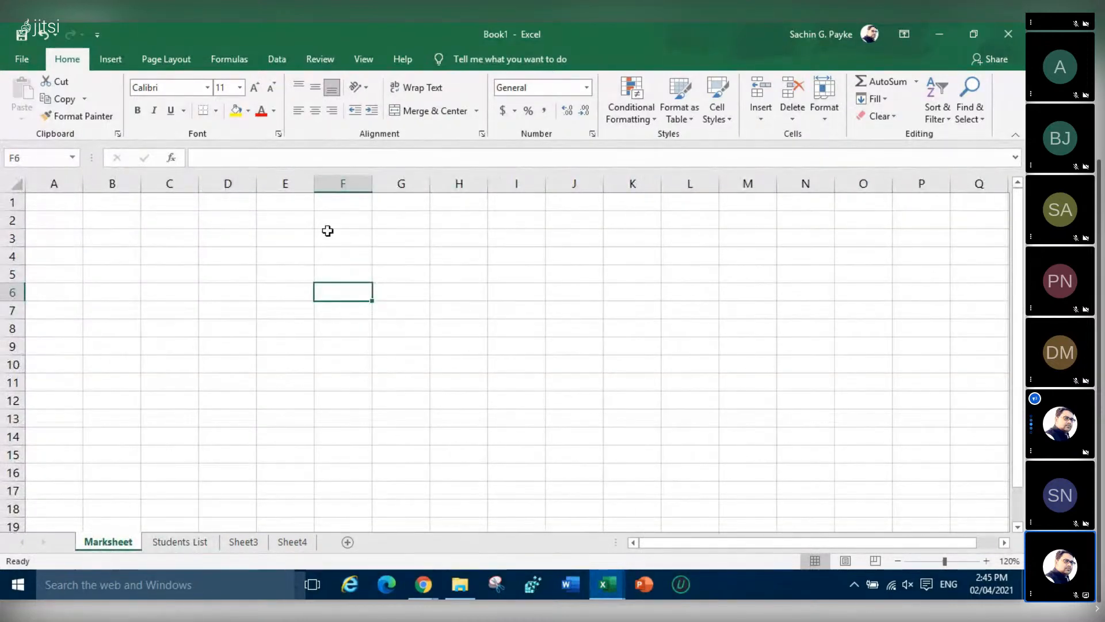
right_click(115, 539)
mouse_move(163, 474)
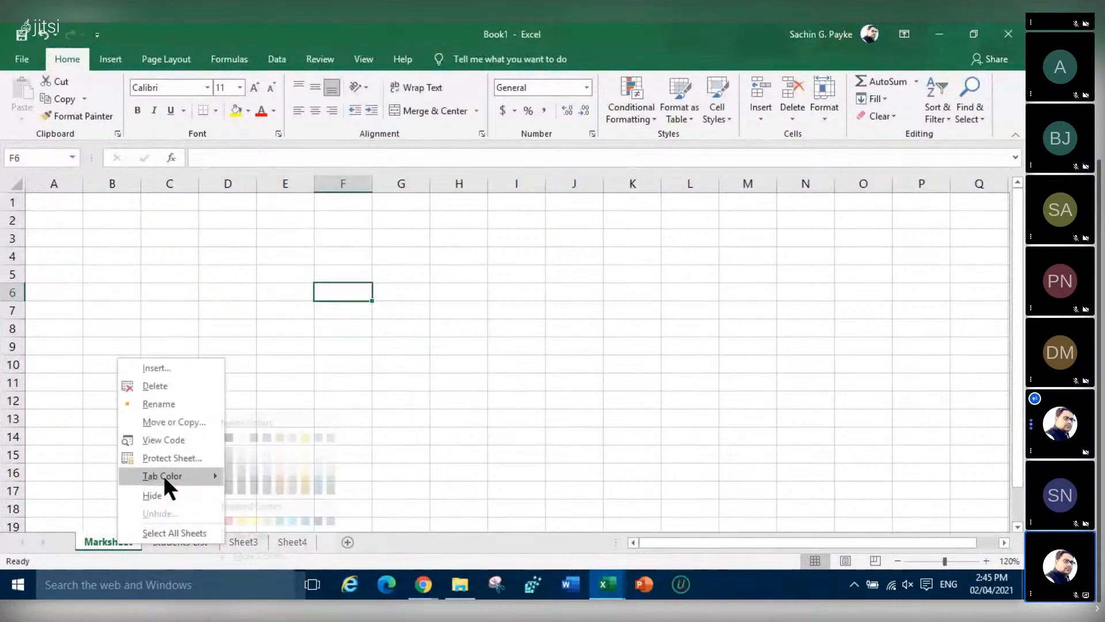
click(244, 521)
click(194, 544)
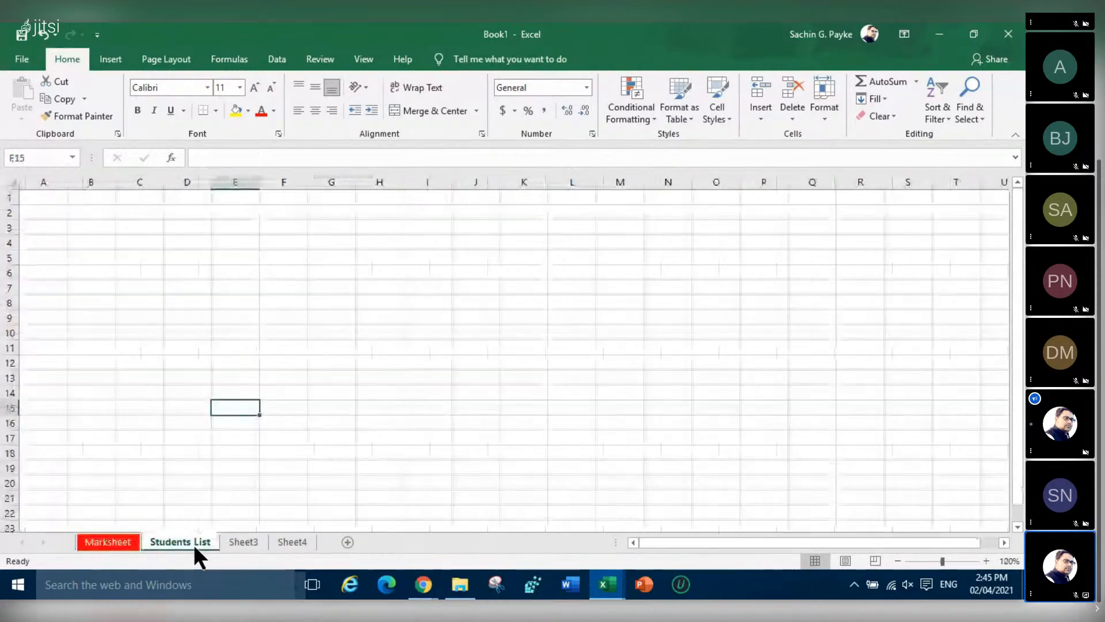
right_click(193, 543)
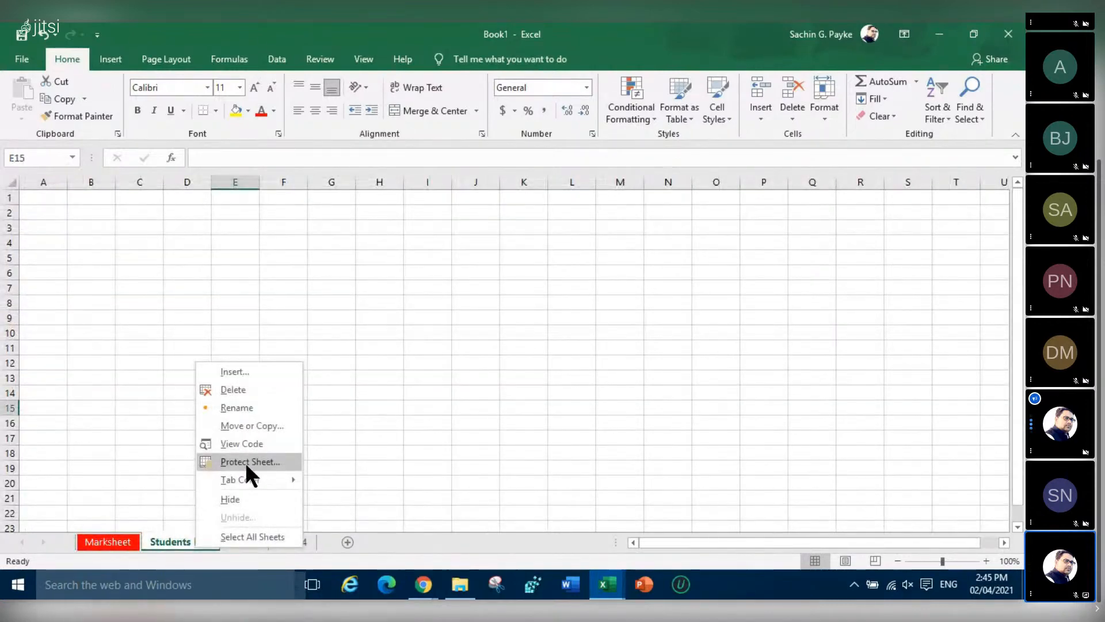
mouse_move(241, 481)
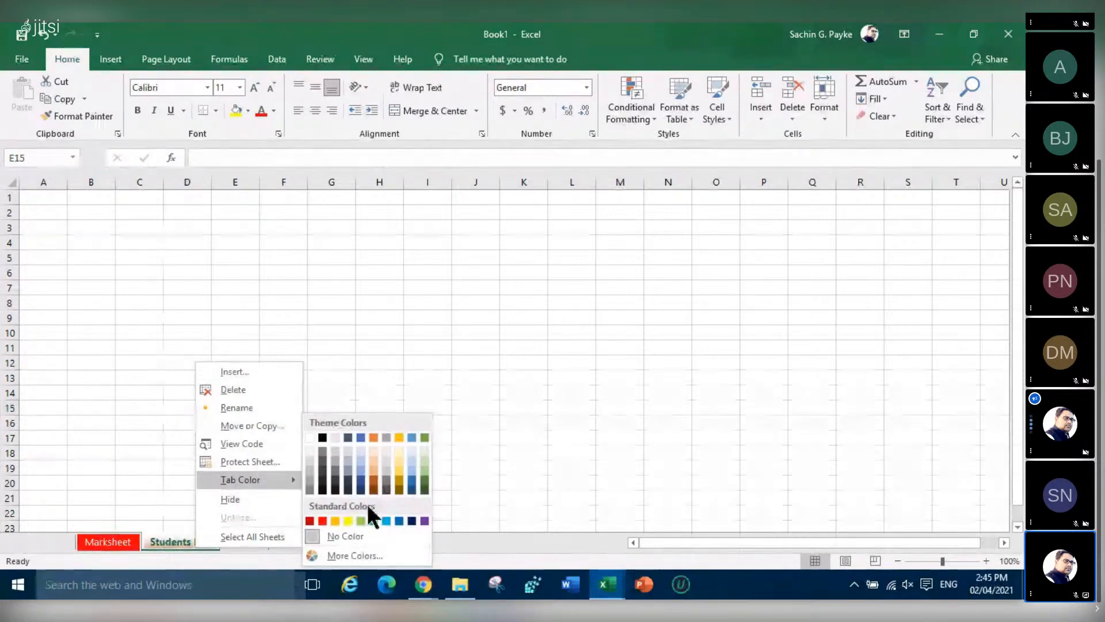
click(347, 521)
Set Sheet3's tab colour to light blue and return to the Marksheet sheet
click(260, 540)
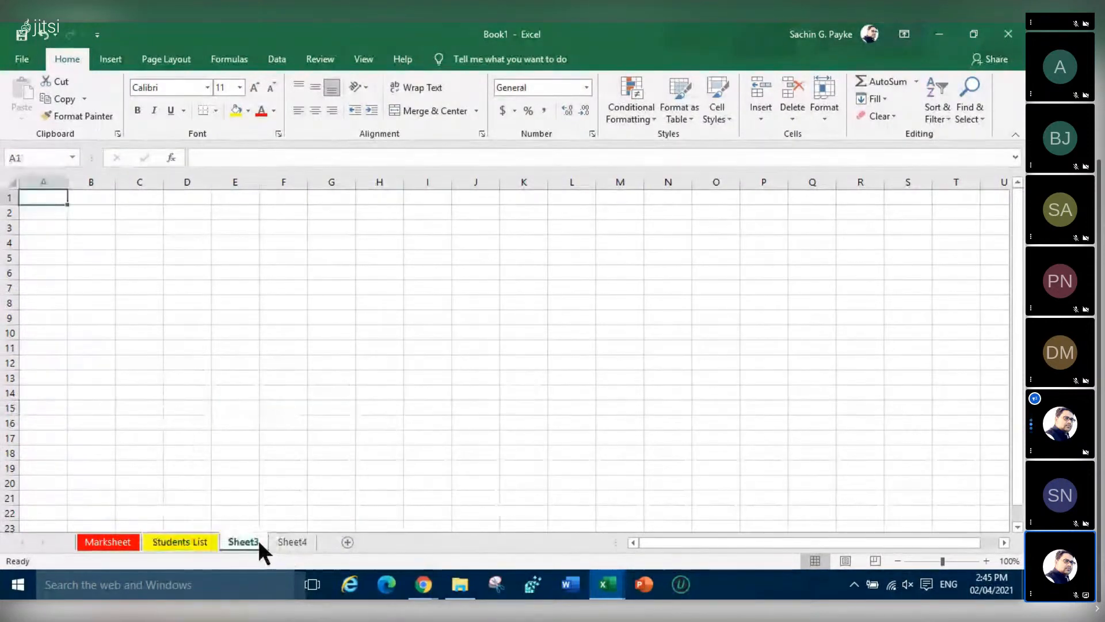
right_click(258, 540)
mouse_move(304, 475)
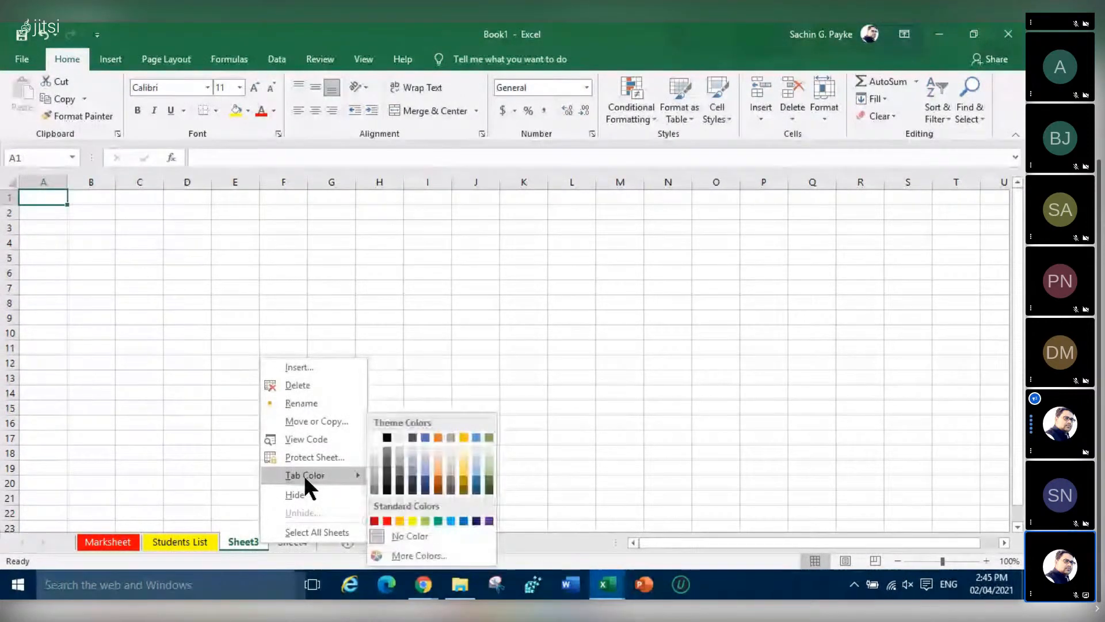
click(451, 520)
click(293, 540)
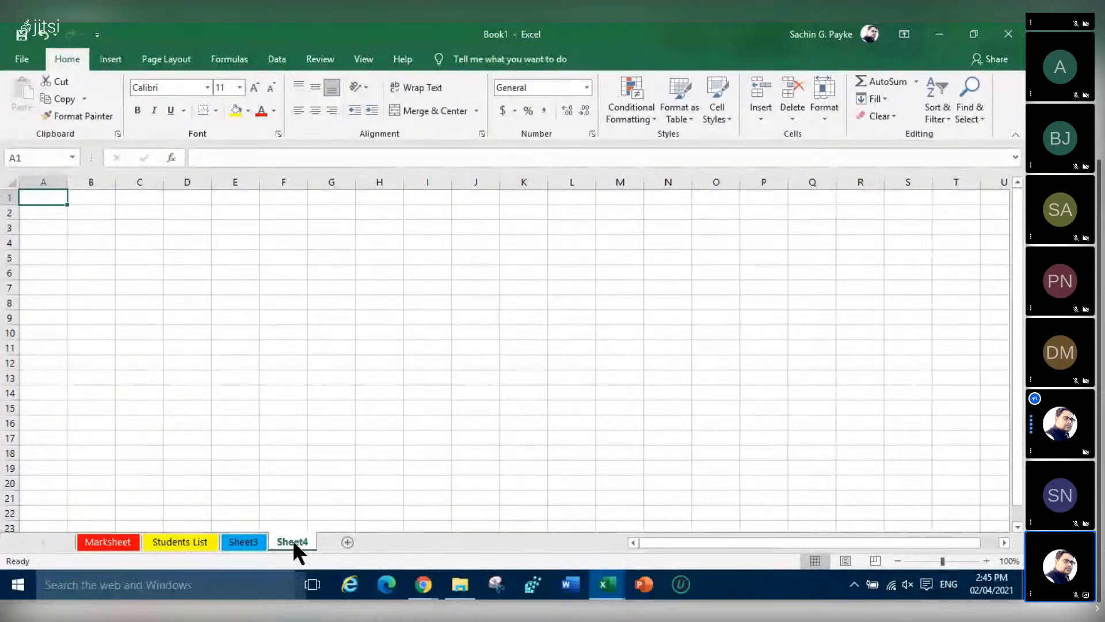
click(133, 543)
click(245, 543)
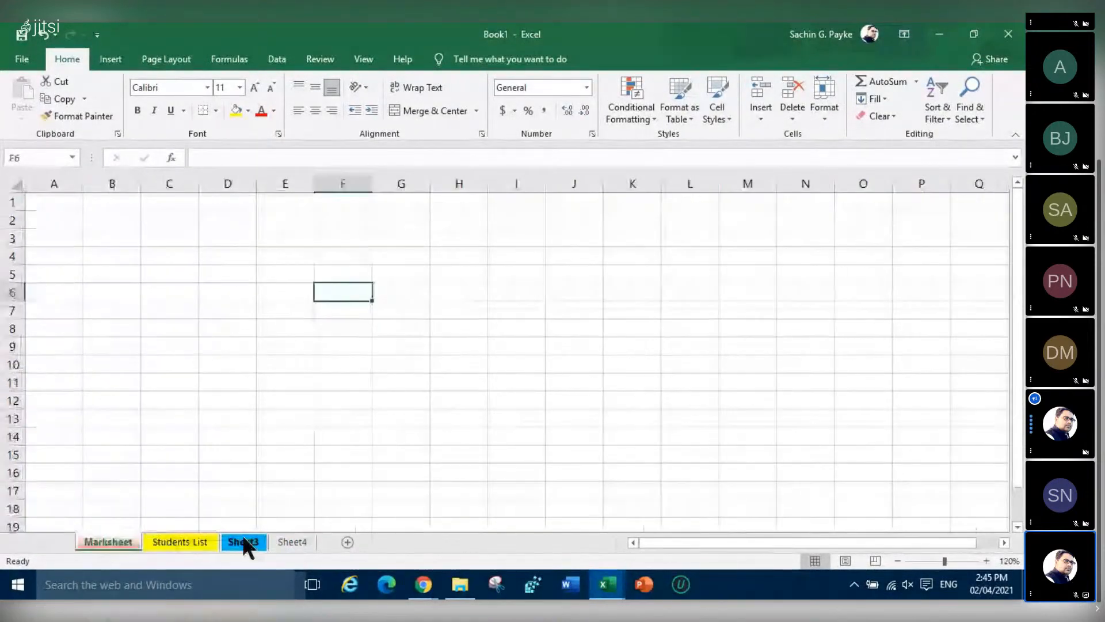
click(128, 541)
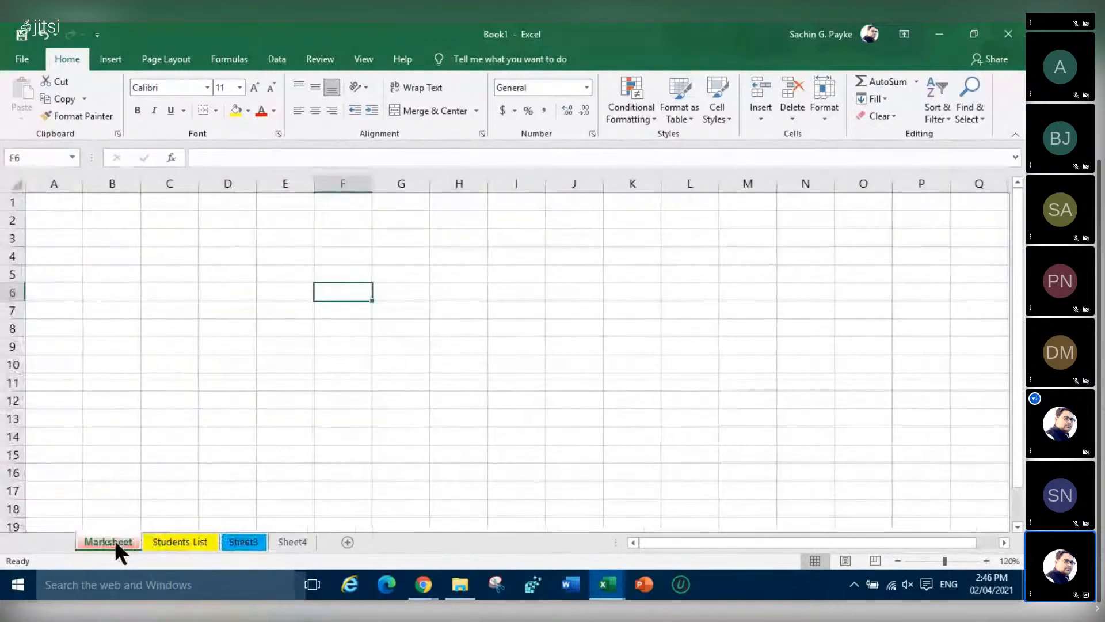
Delete Sheet3 and Sheet4 from the workbook
right_click(243, 541)
click(302, 381)
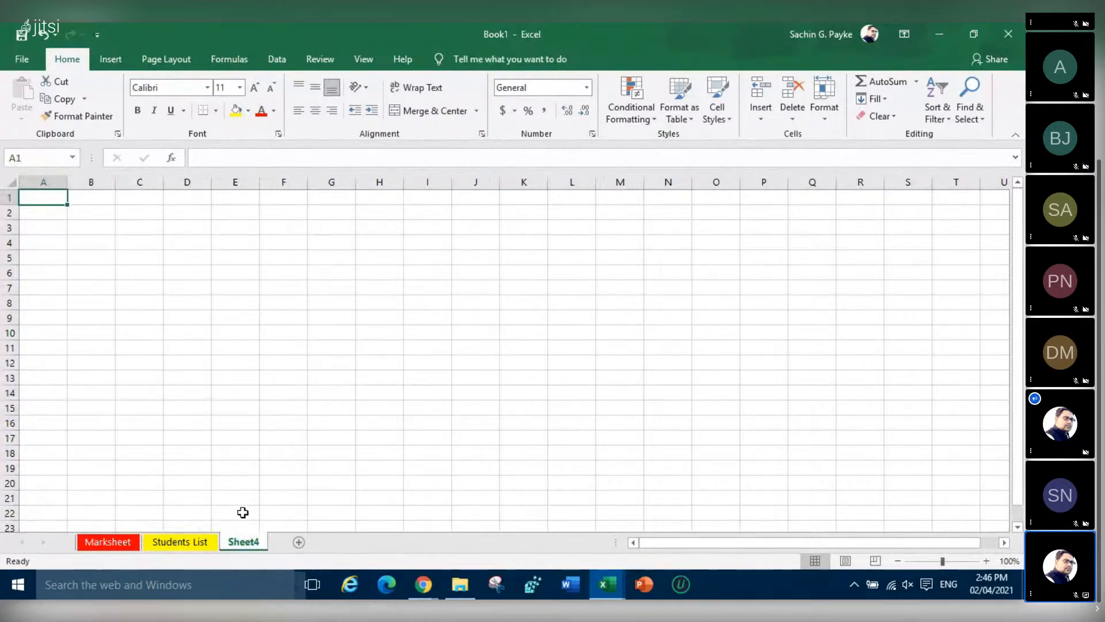
right_click(243, 541)
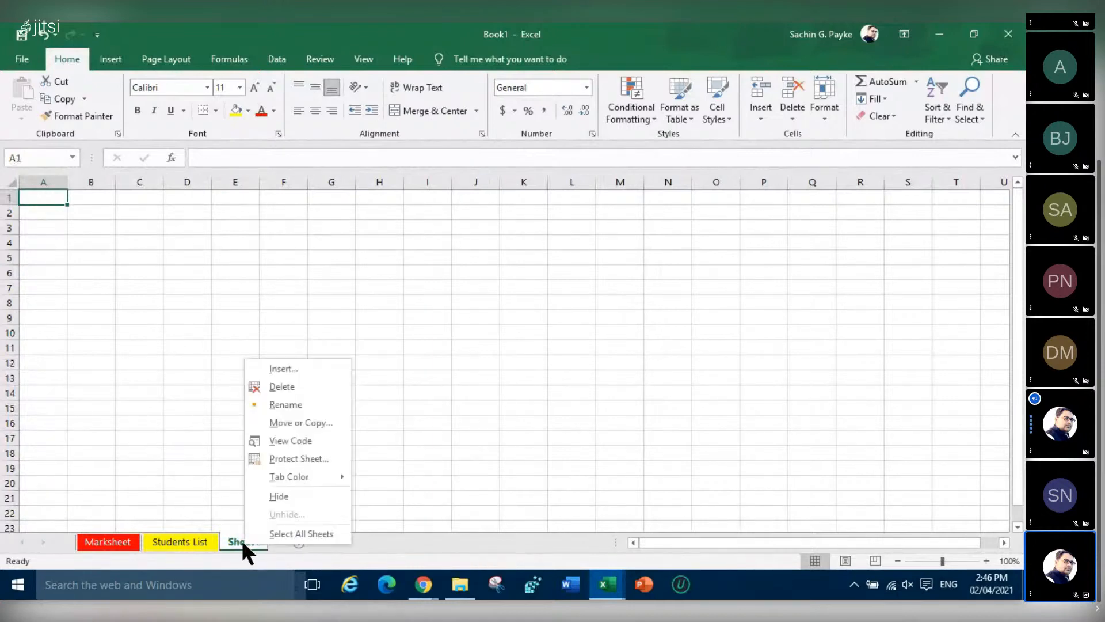
click(292, 387)
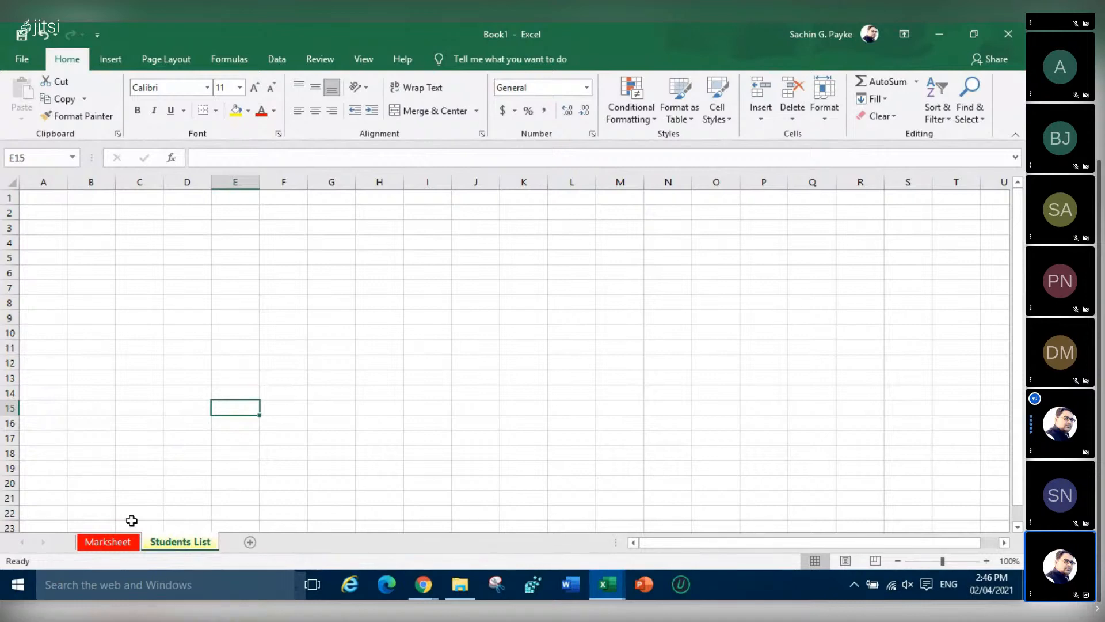
Switch back and forth between the Marksheet and Students List sheets, ending on Marksheet
click(113, 544)
click(183, 542)
click(128, 542)
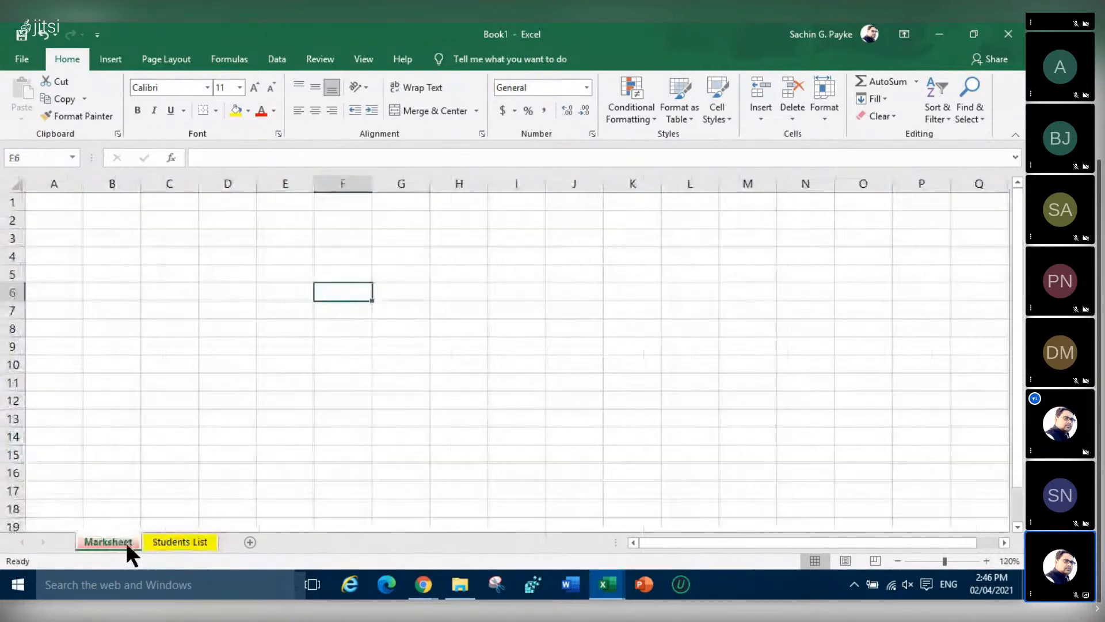
click(178, 540)
click(120, 540)
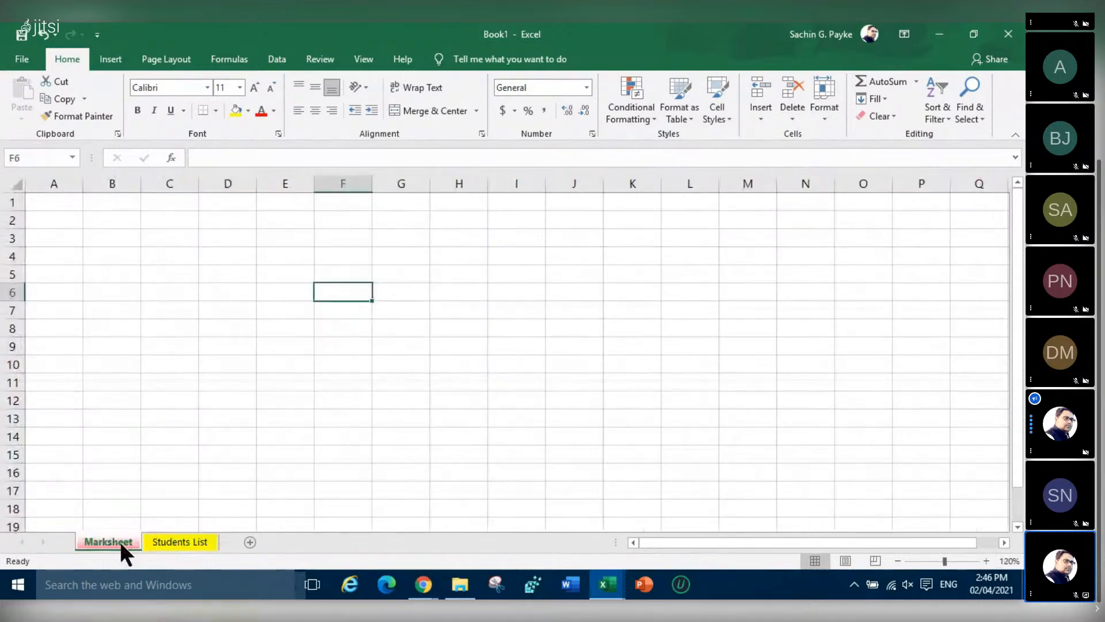
click(172, 534)
click(115, 541)
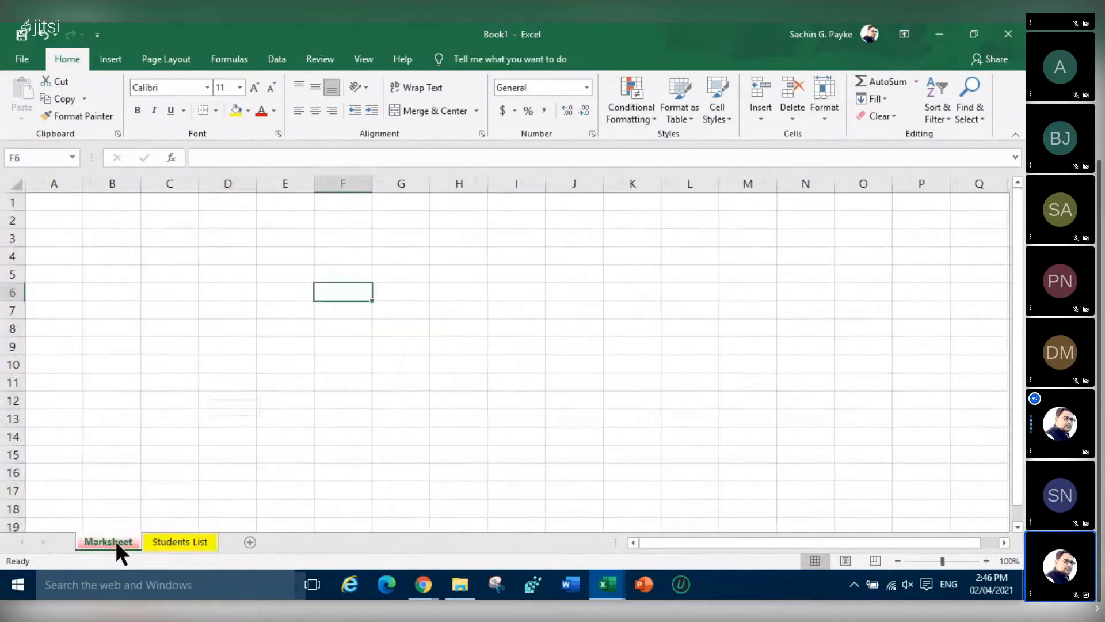
click(181, 537)
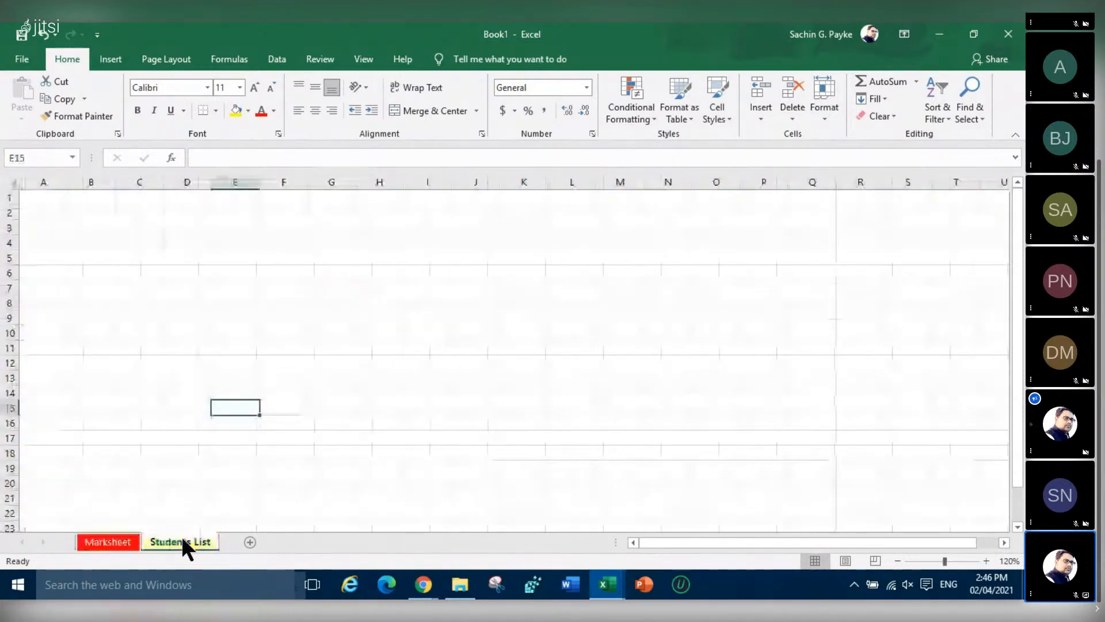
right_click(120, 539)
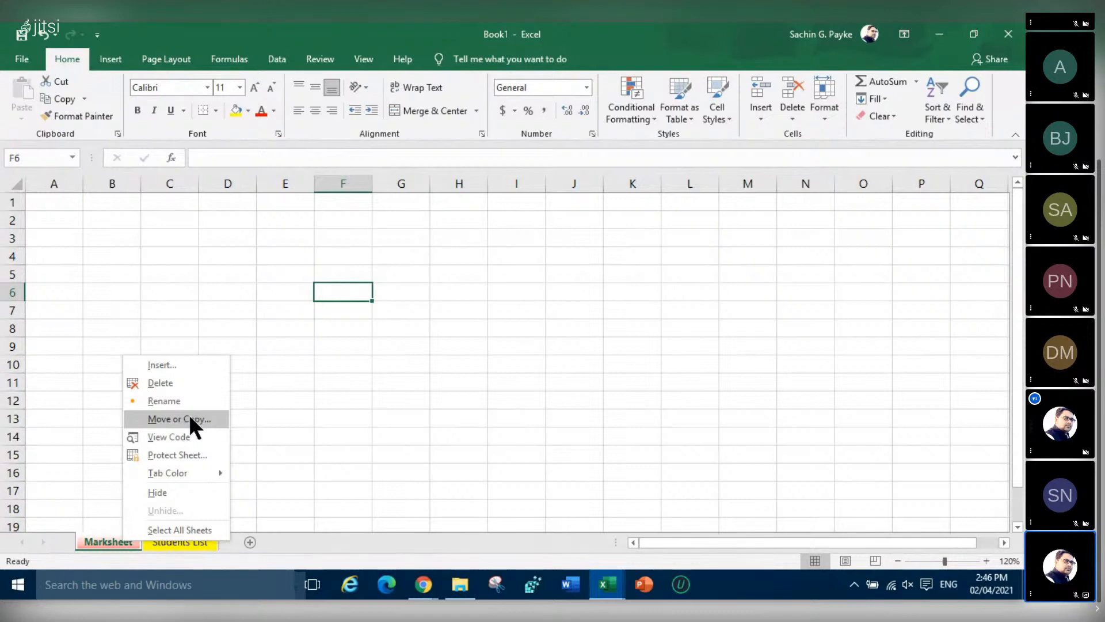
click(402, 424)
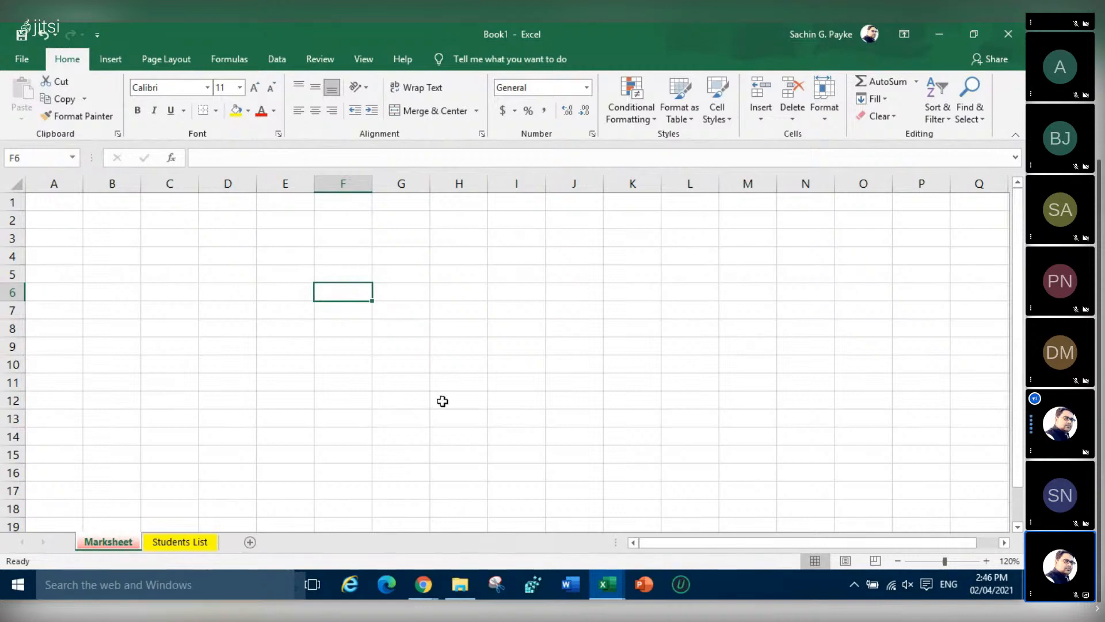
Create a copy of the Marksheet sheet at the end of Book1 and delete that copy
right_click(114, 540)
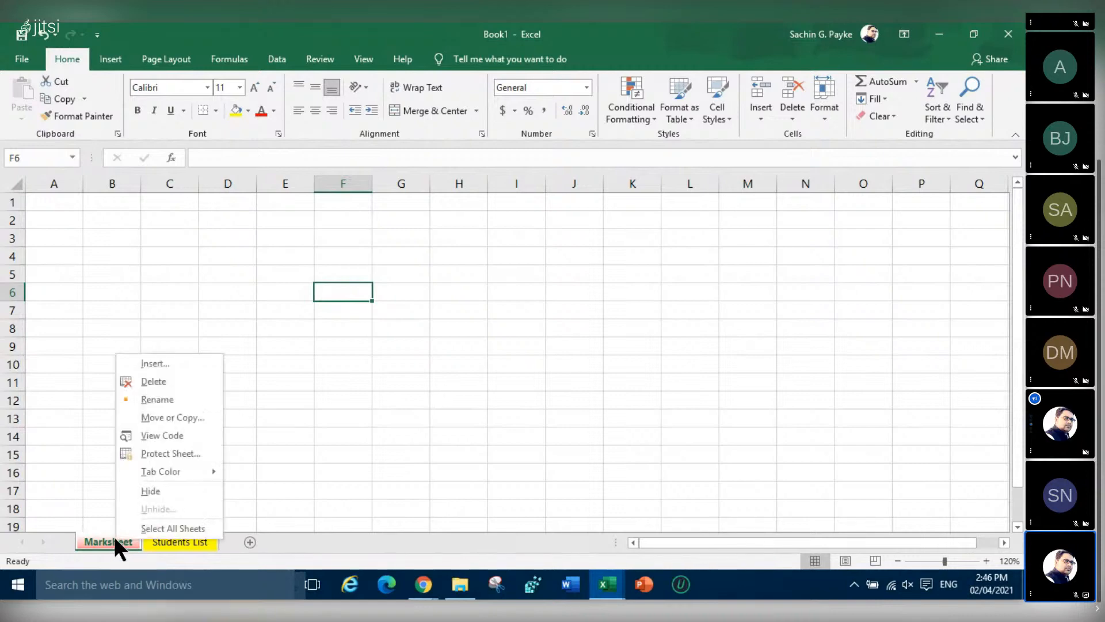
click(188, 416)
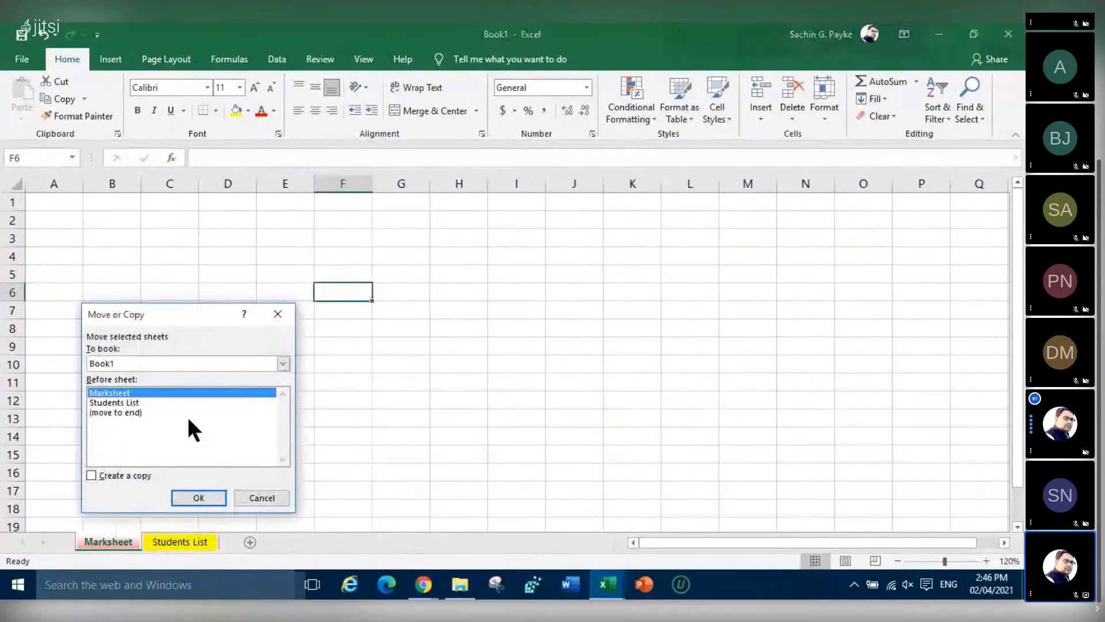
click(119, 403)
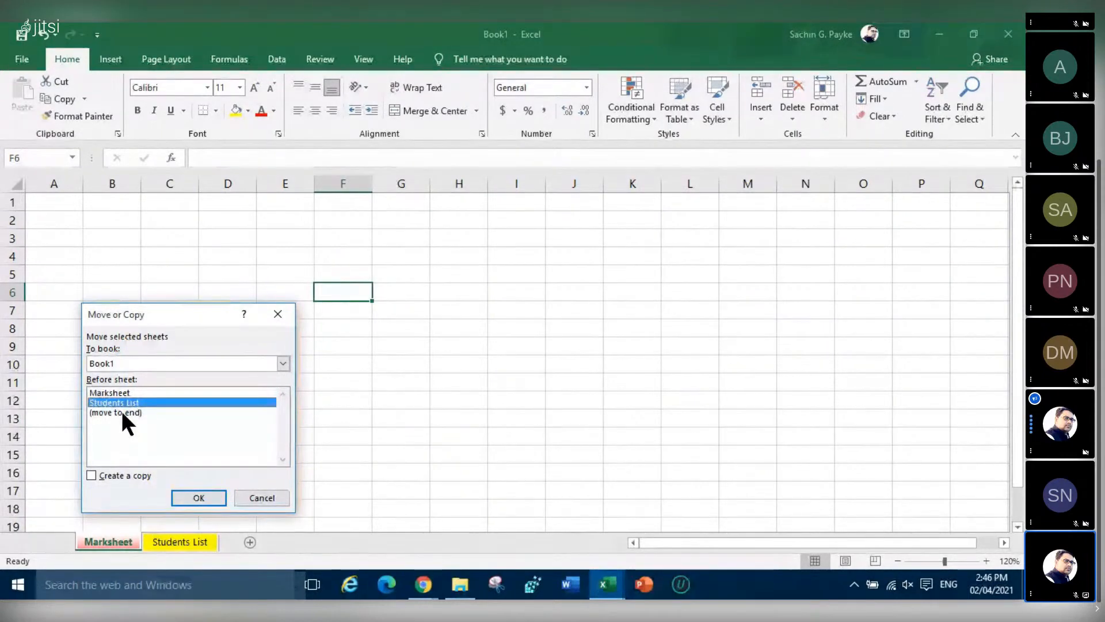
click(122, 411)
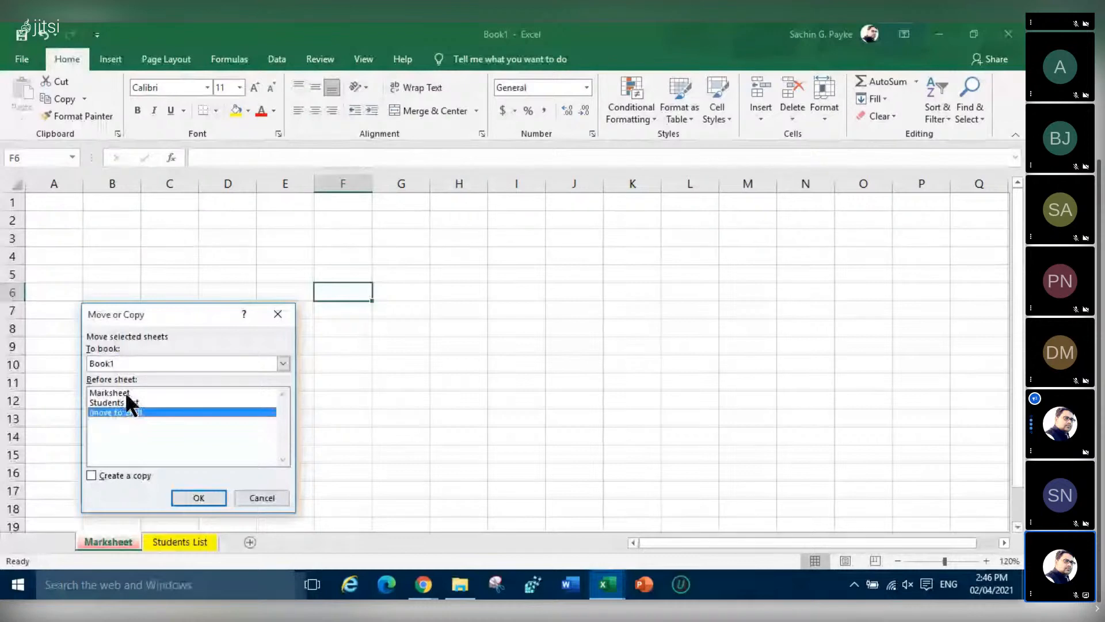
click(127, 393)
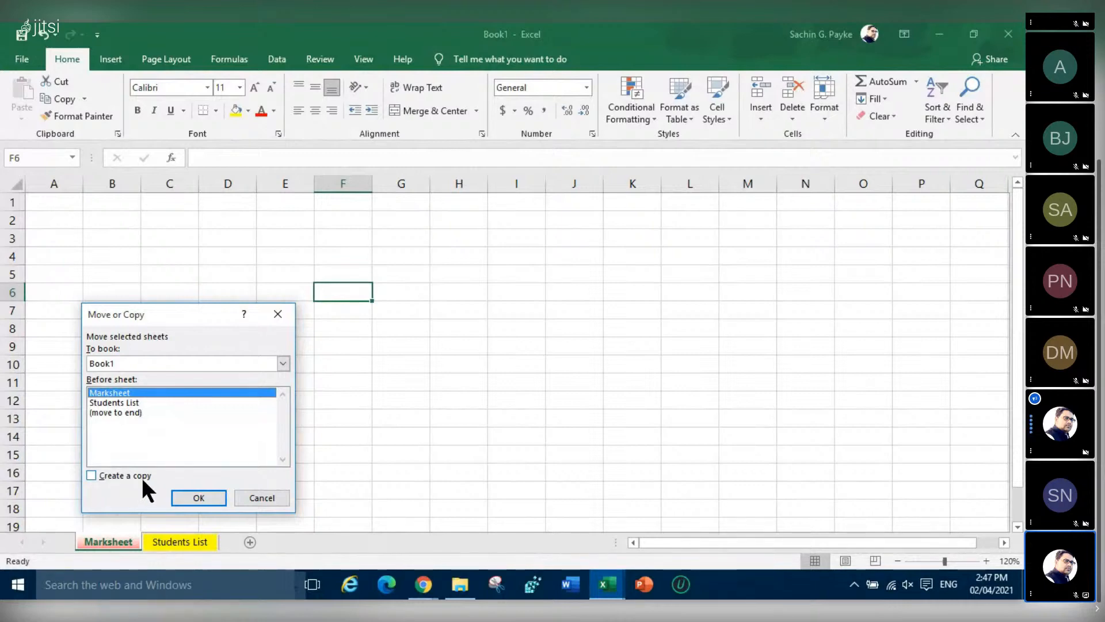
click(90, 473)
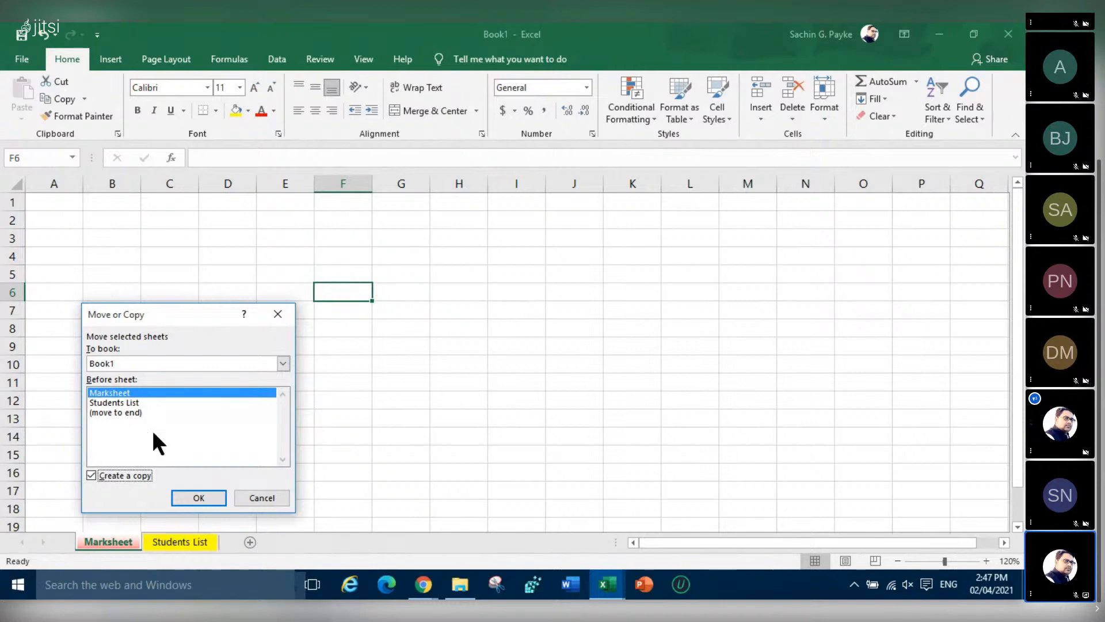
click(127, 414)
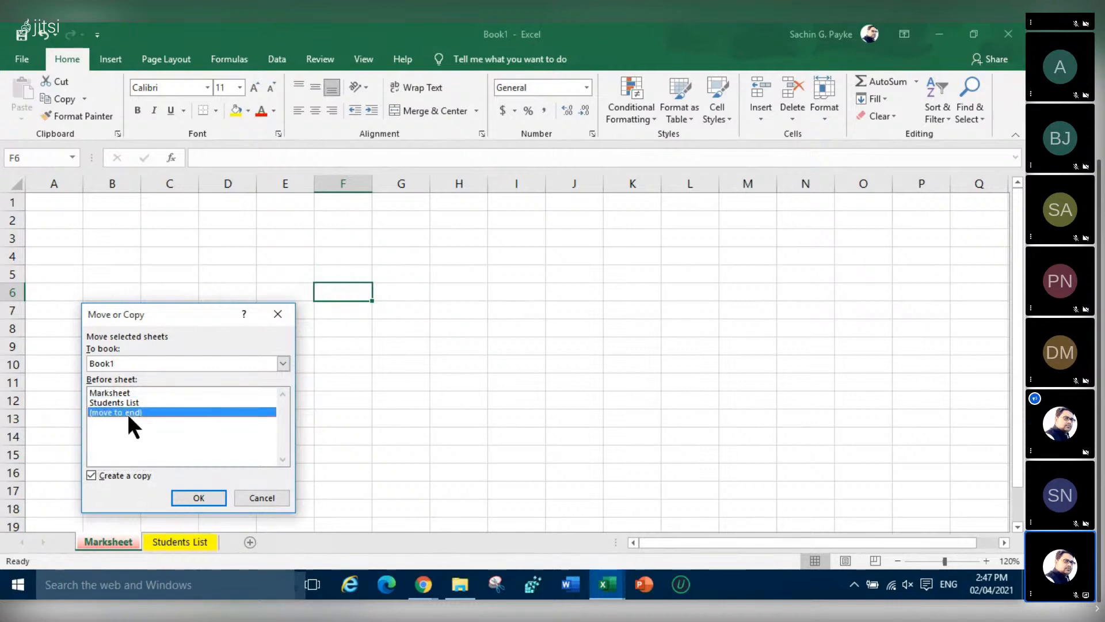
click(195, 499)
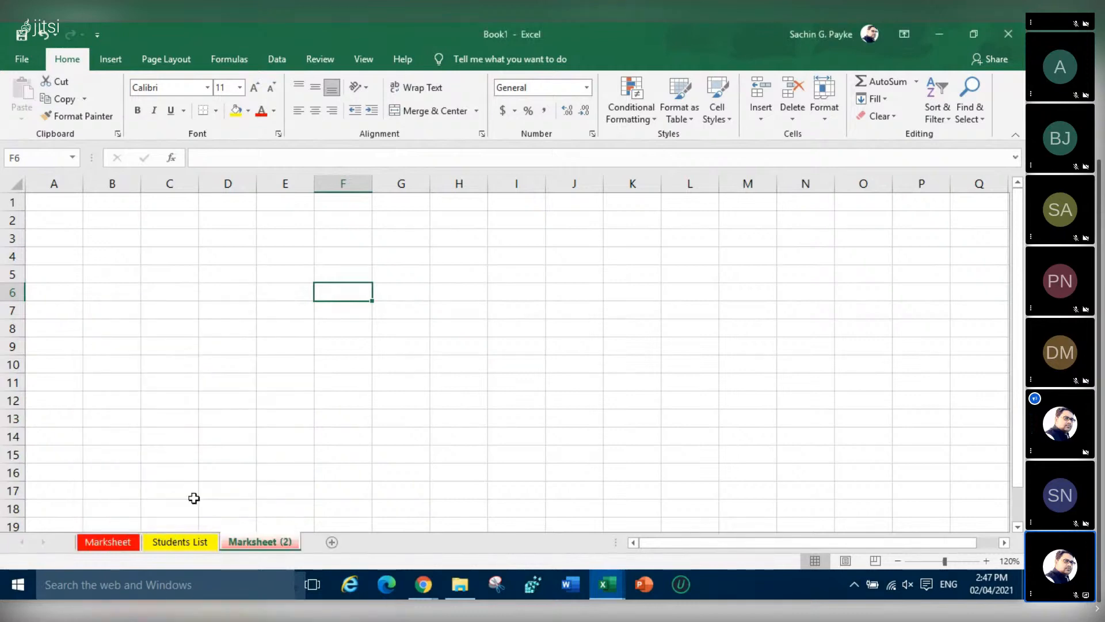
right_click(276, 544)
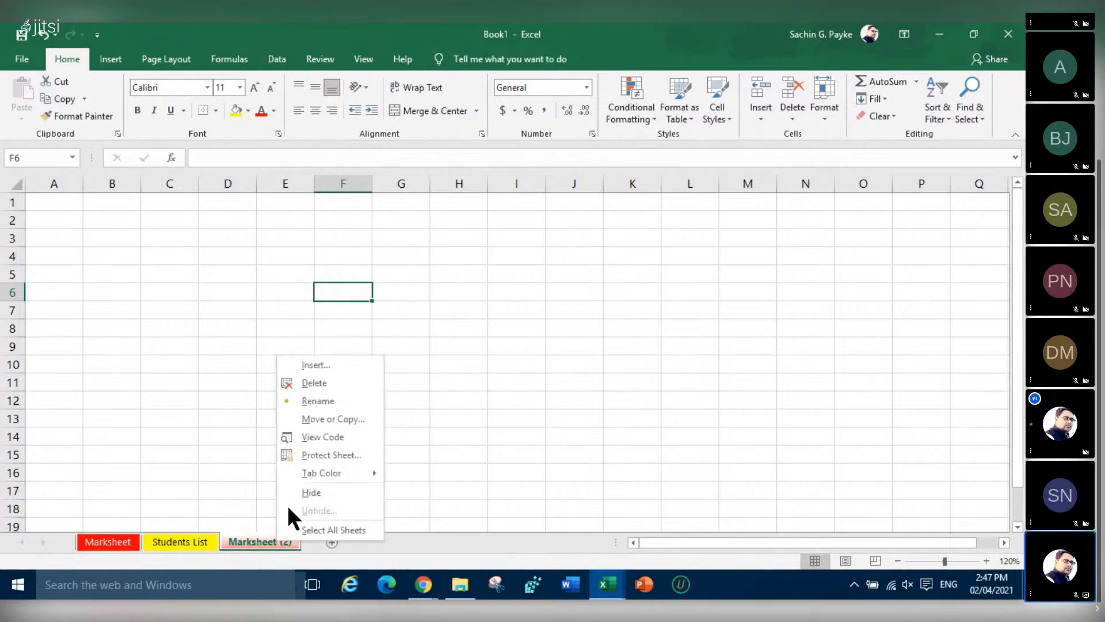
click(316, 382)
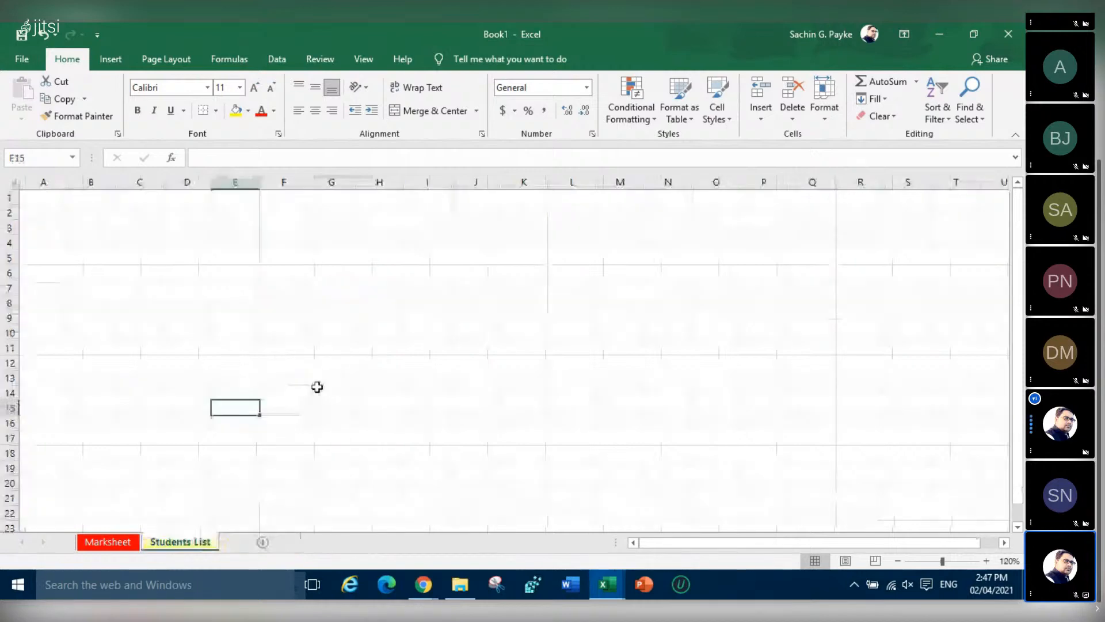
Create a copy of the Marksheet sheet placed before the original and delete that copy
right_click(113, 542)
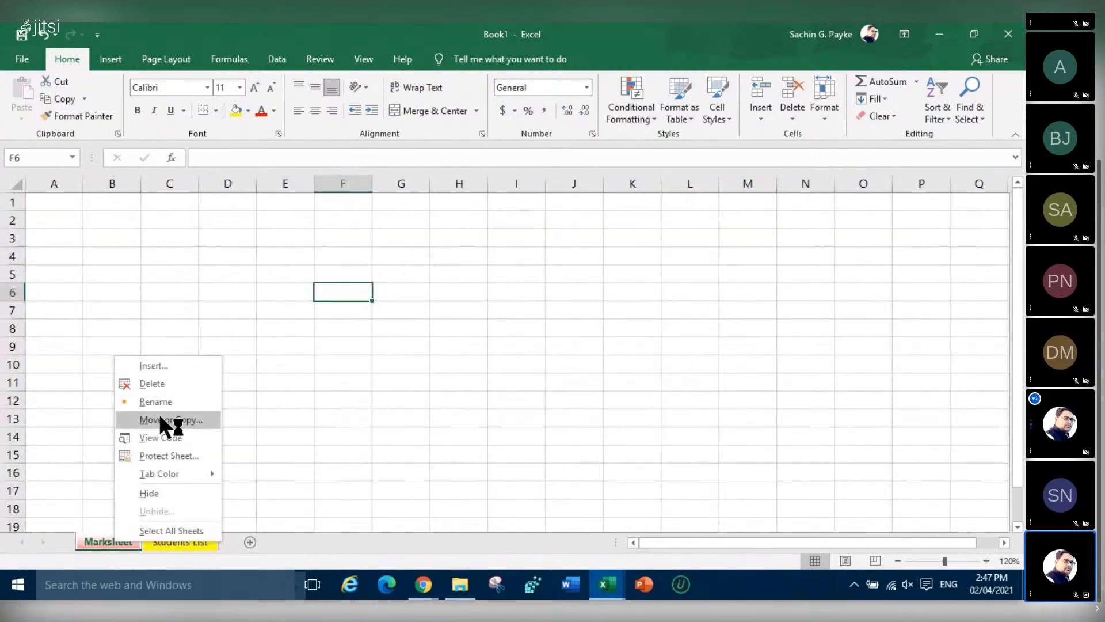
click(188, 420)
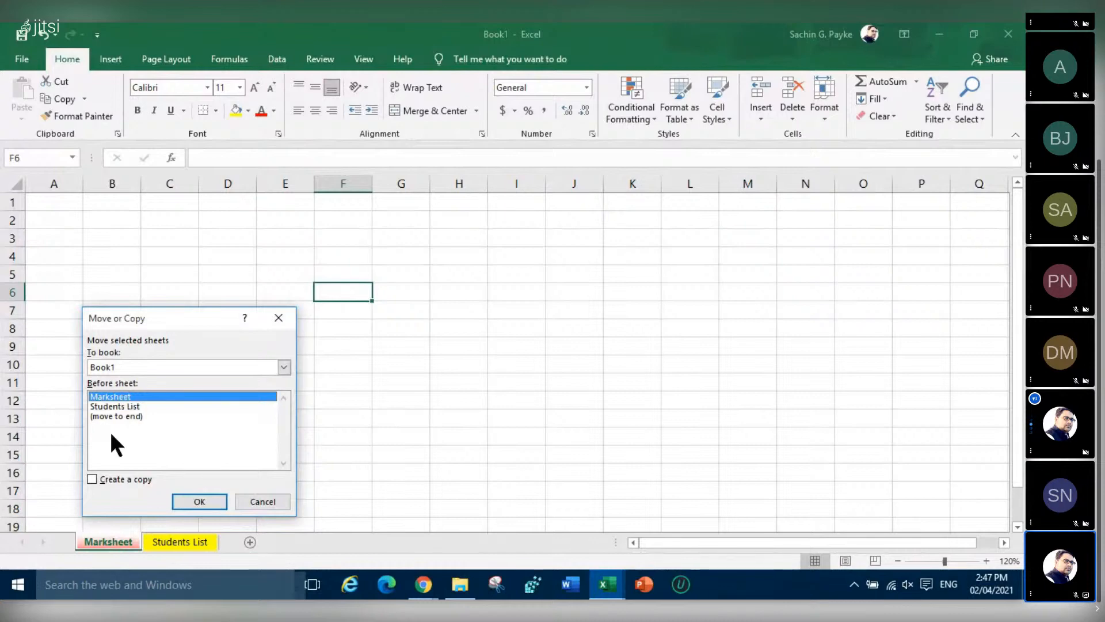
click(91, 478)
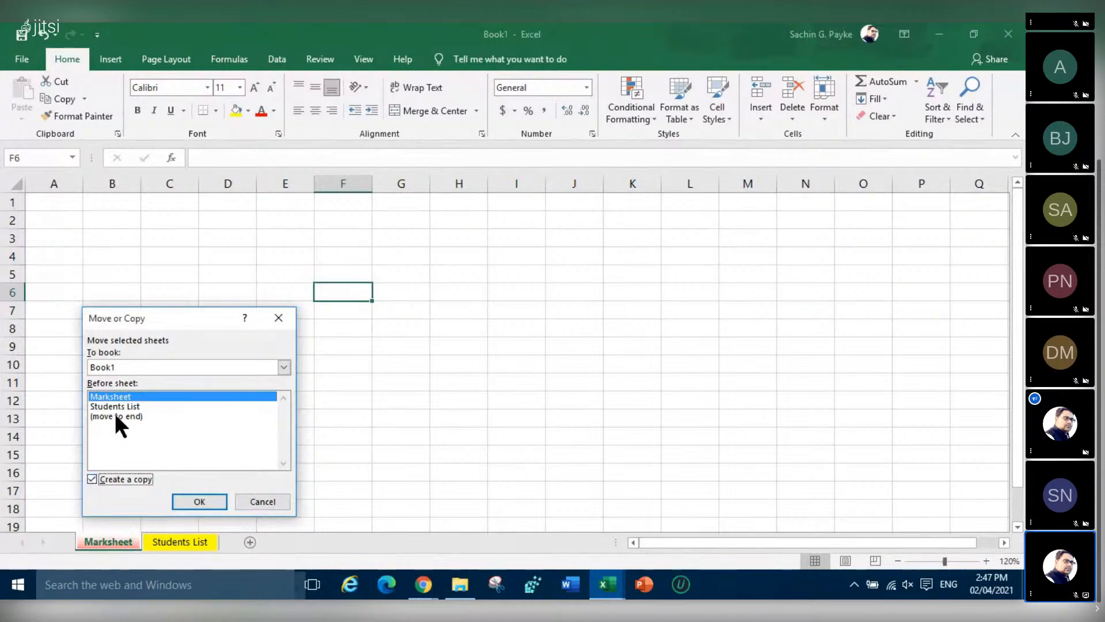
click(196, 498)
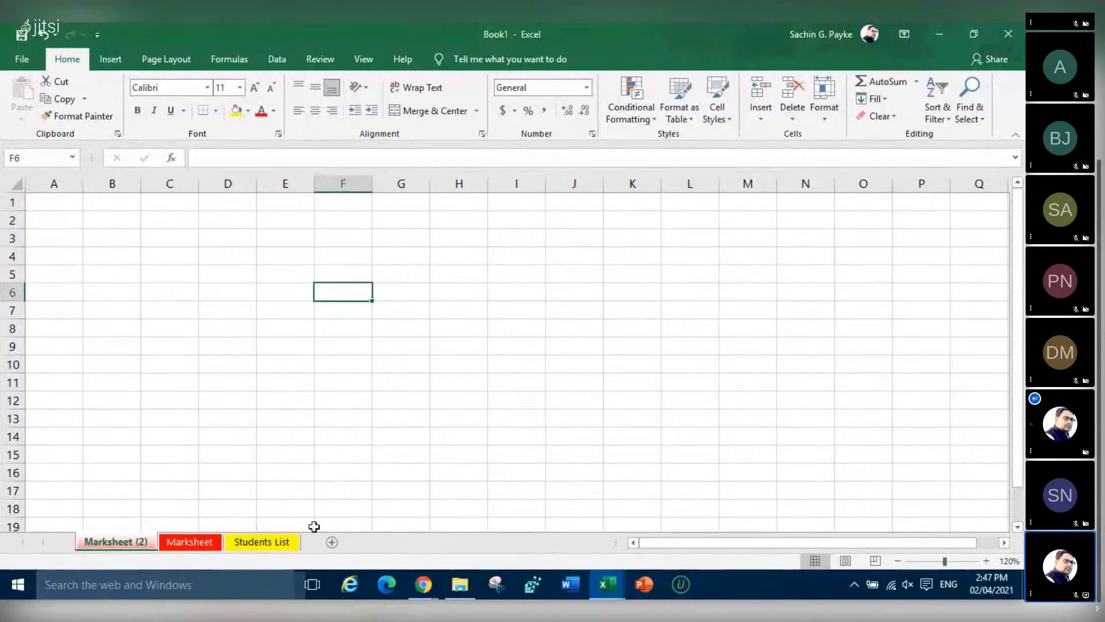
right_click(130, 536)
click(169, 383)
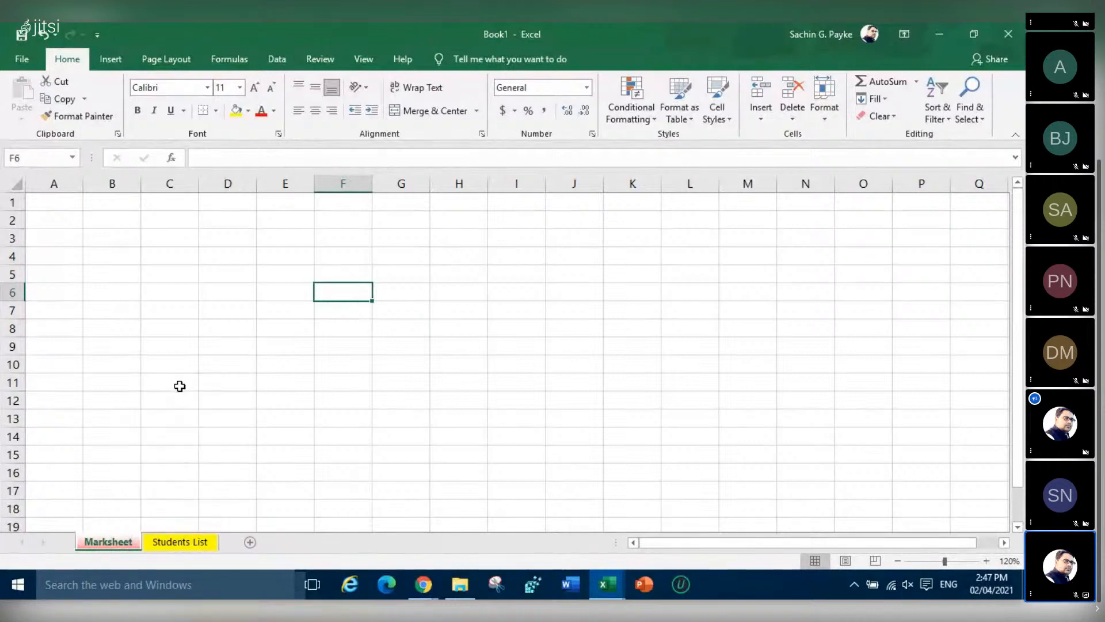
Close the Book1 workbook without saving its changes
click(178, 538)
click(109, 541)
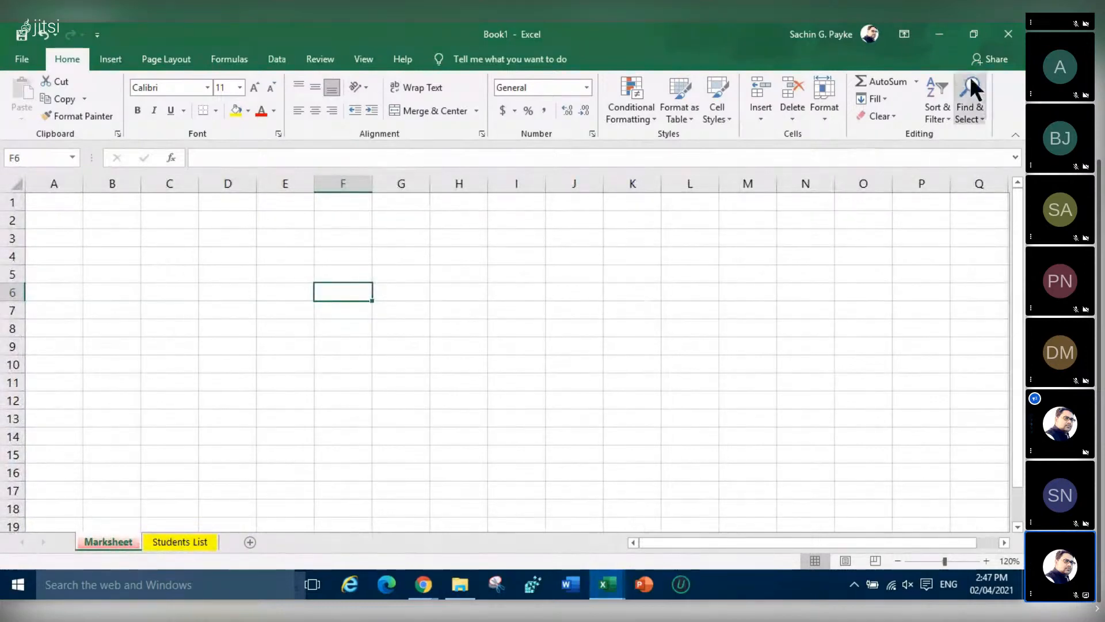
click(1002, 35)
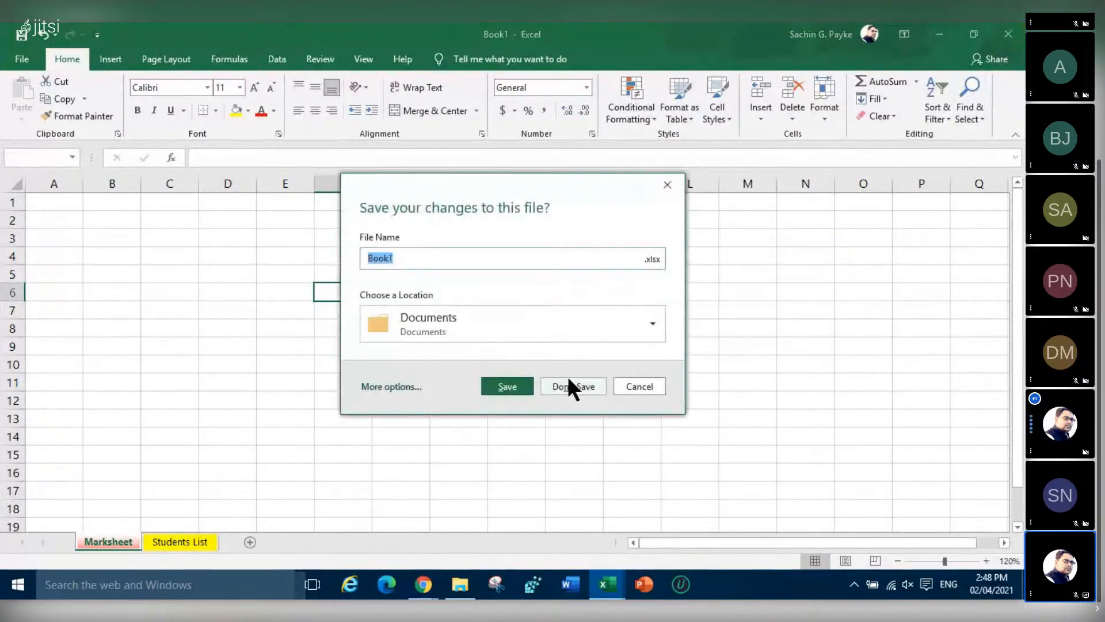
click(567, 376)
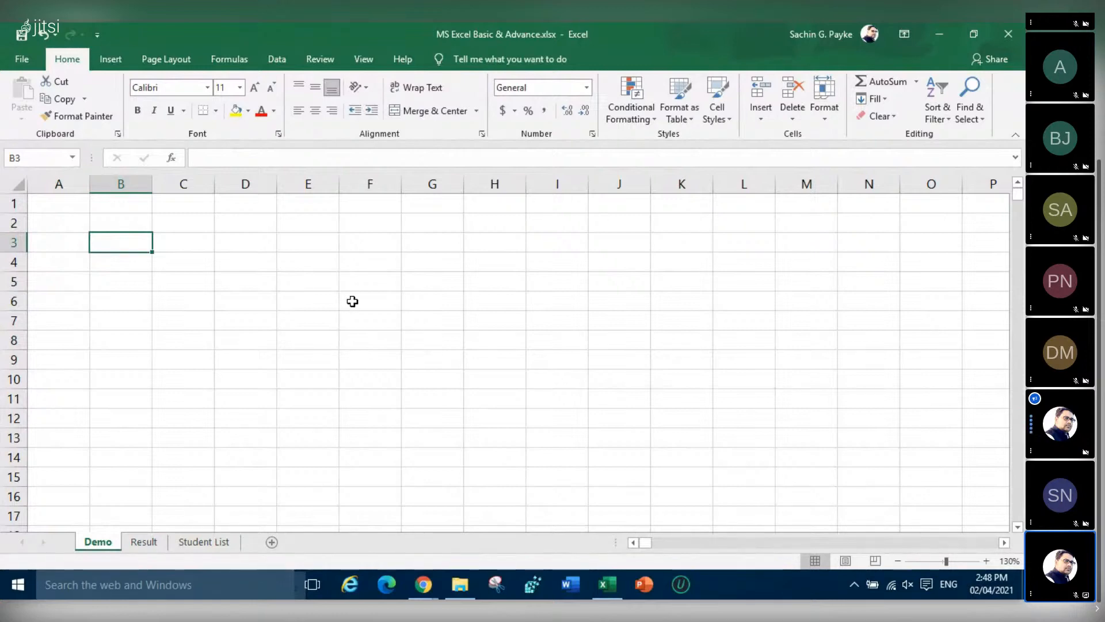
Examine the Result sheet's column headings, from serial number, student name and subjects through average, percentage, result and grade
click(144, 541)
drag(809, 541, 679, 541)
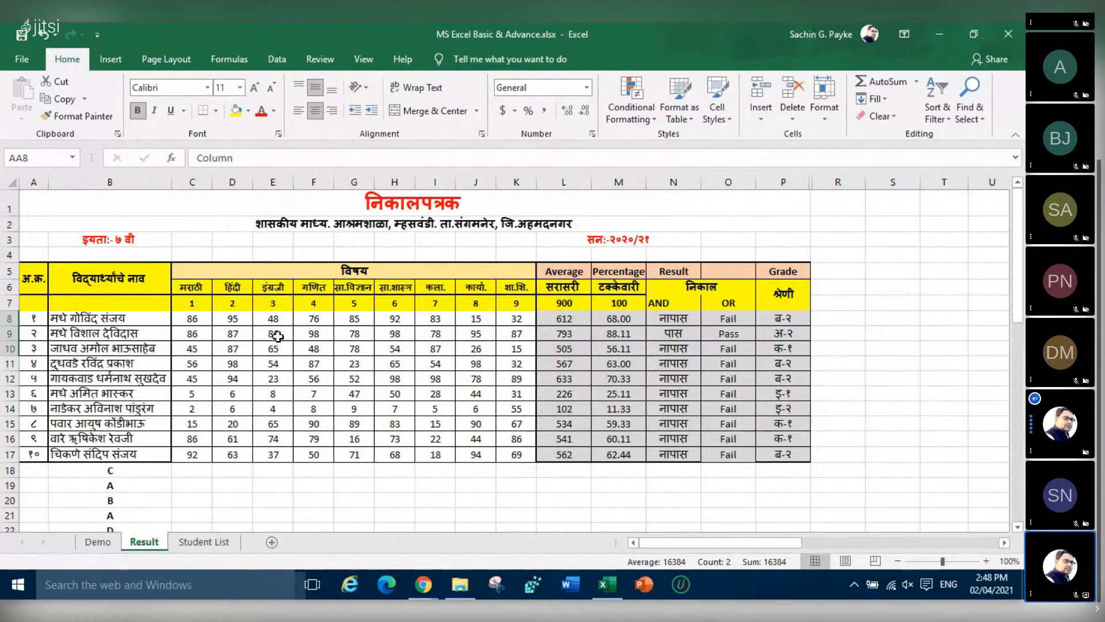
click(36, 278)
click(66, 279)
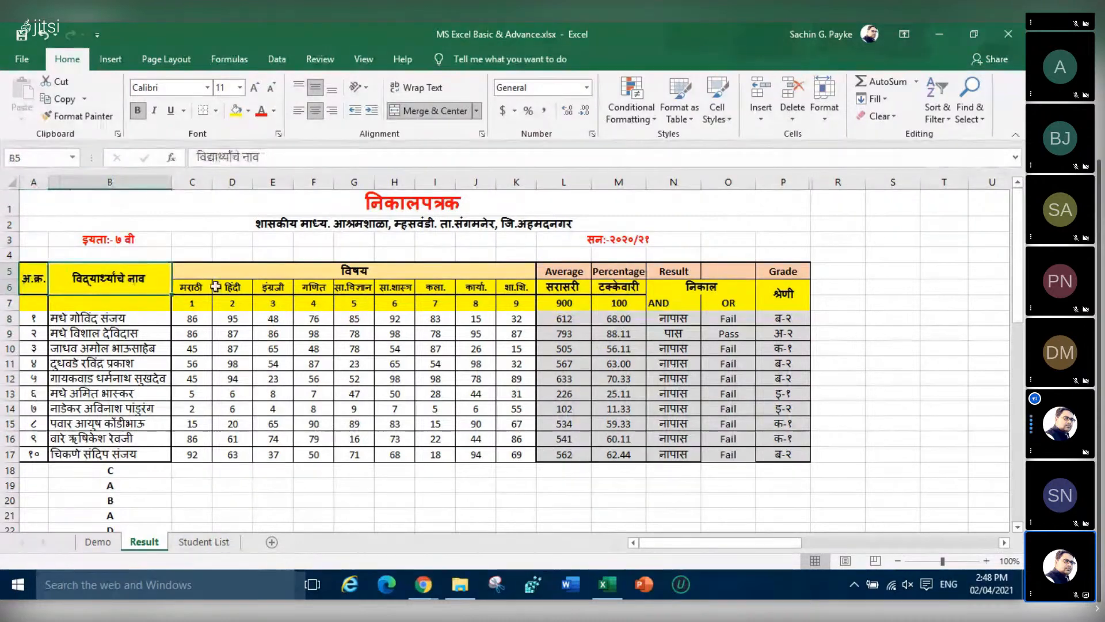
drag(199, 286, 521, 288)
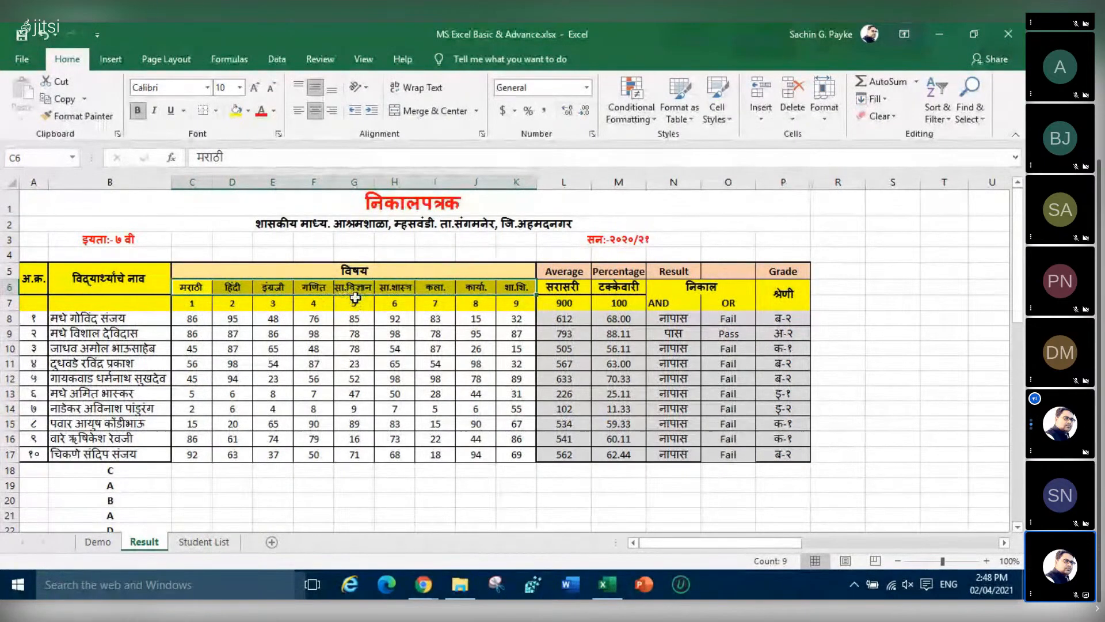
click(567, 286)
click(620, 286)
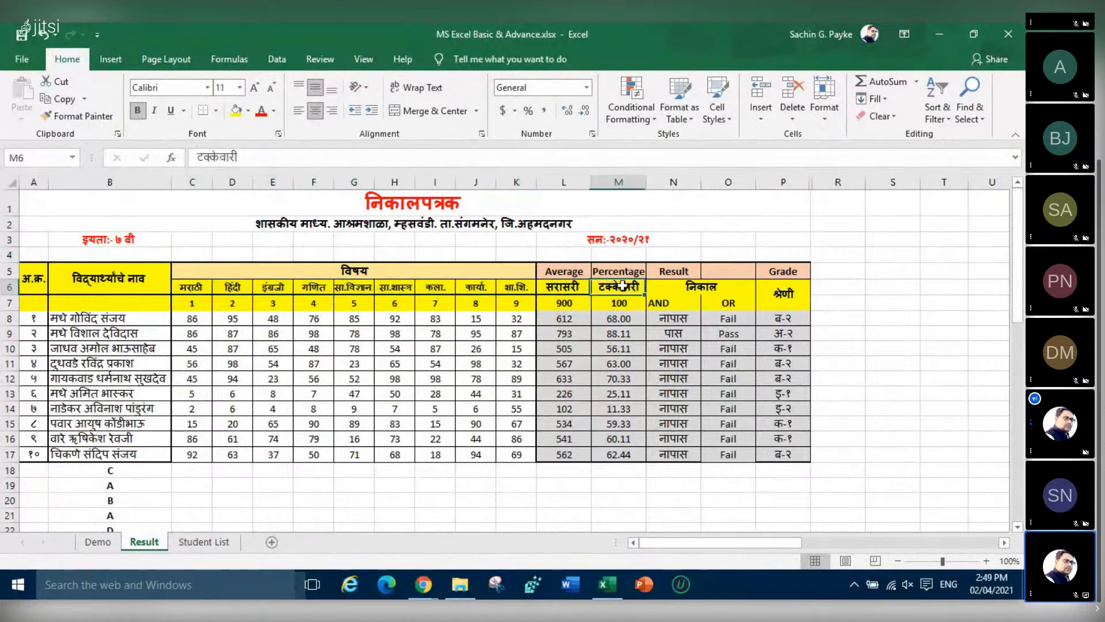
click(701, 287)
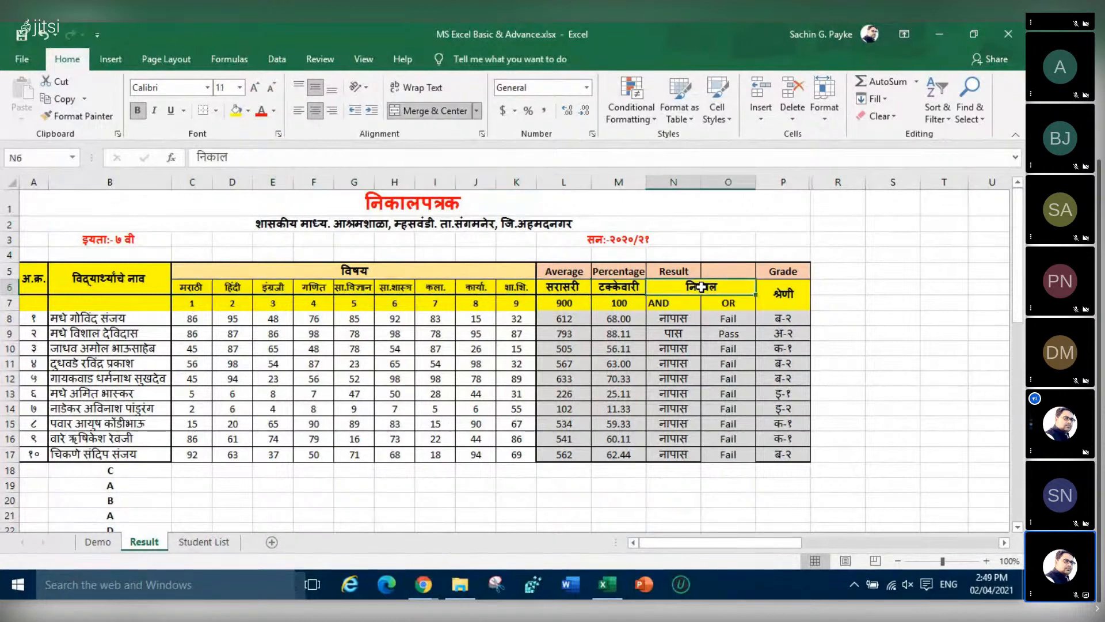
click(667, 303)
click(728, 303)
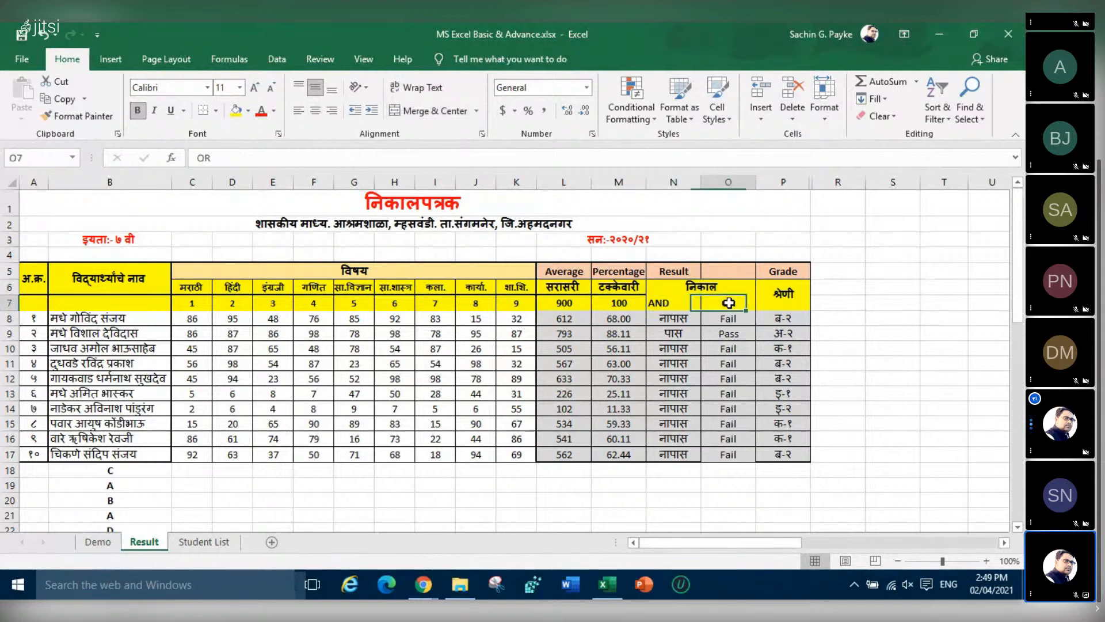
click(782, 297)
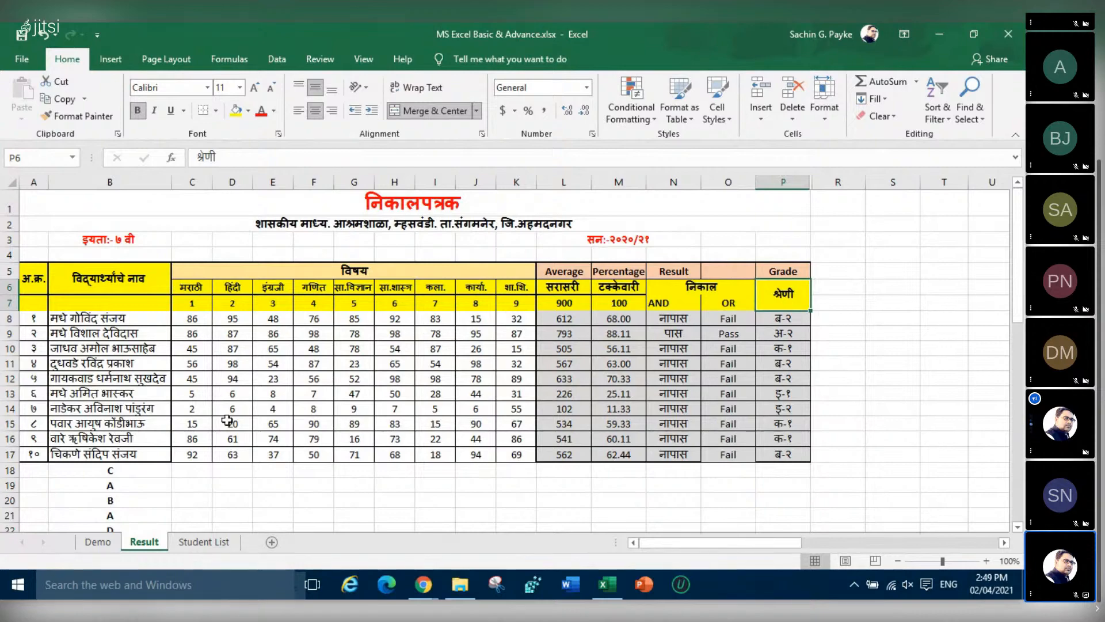
Enter 4+4 without an equals sign in cell C3 of the Demo sheet
click(96, 543)
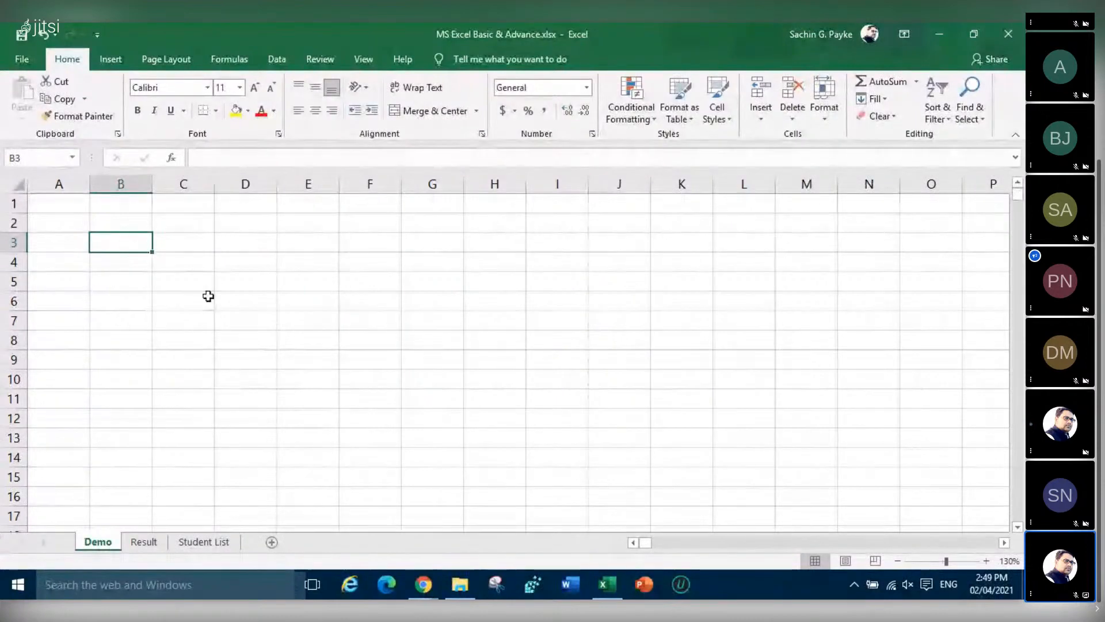
key(Right)
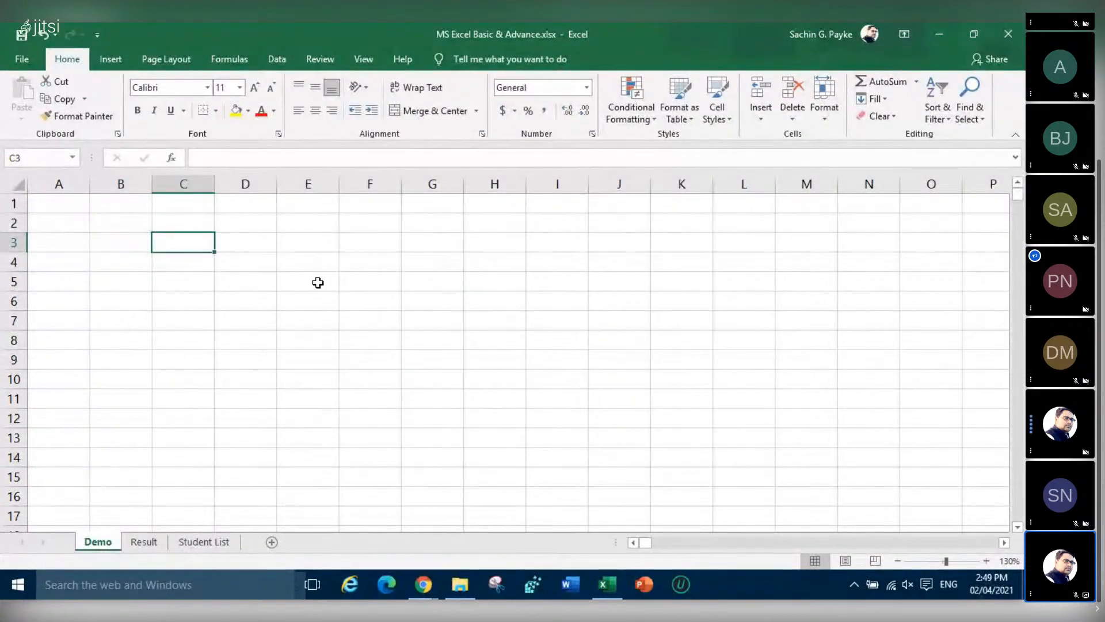
text(4+4)
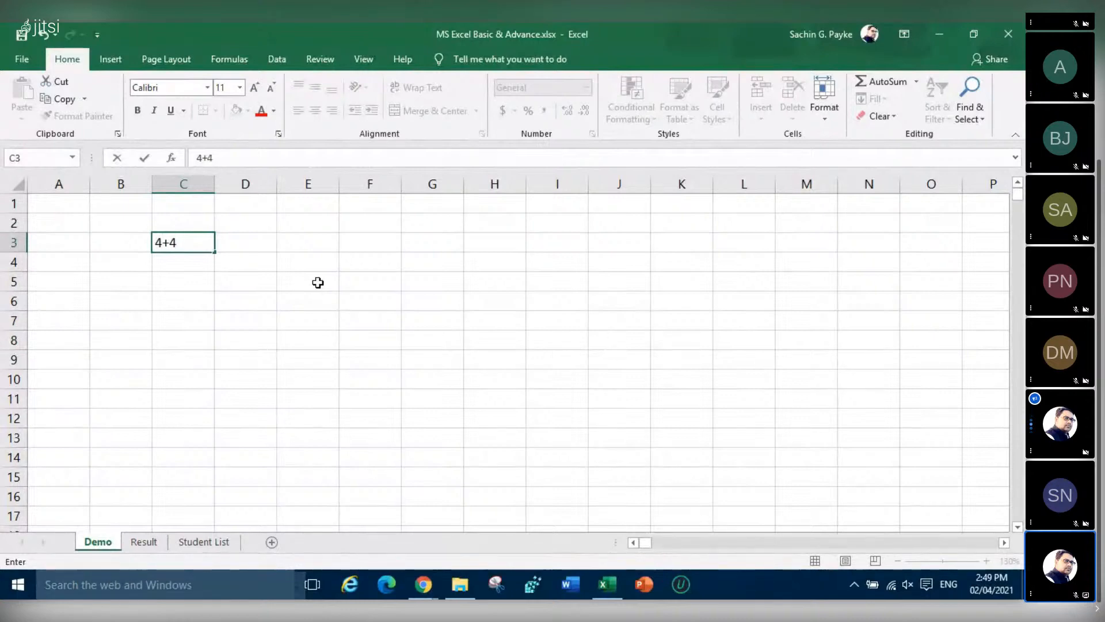
key(Return)
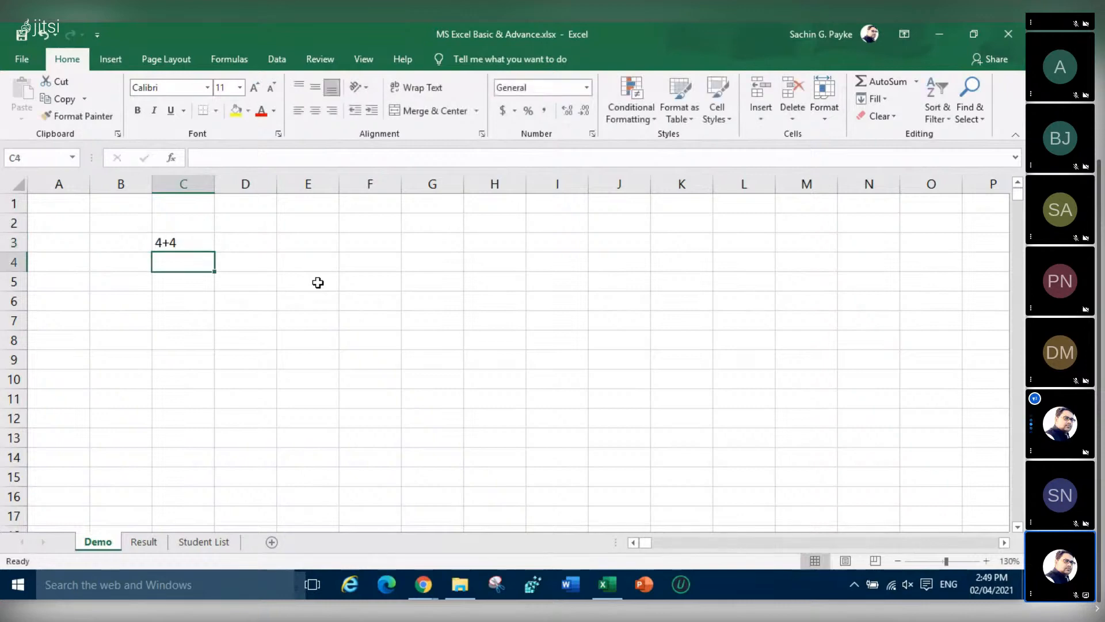
Turn the text in cell C3 into the formula =4+4 by adding a leading equals sign
click(181, 242)
double_click(157, 243)
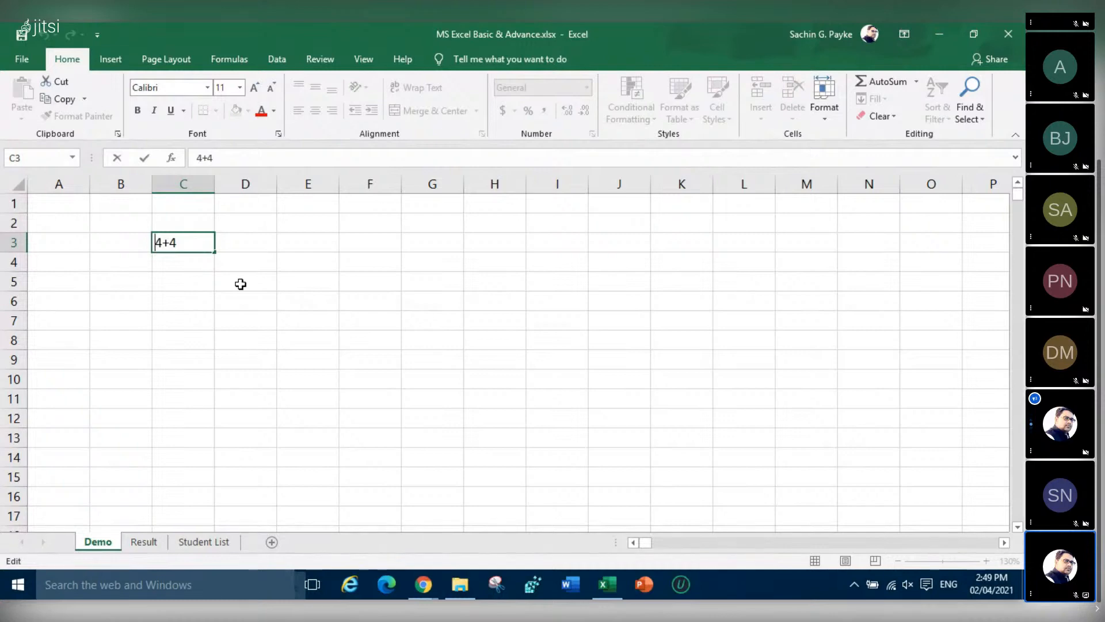
text(=)
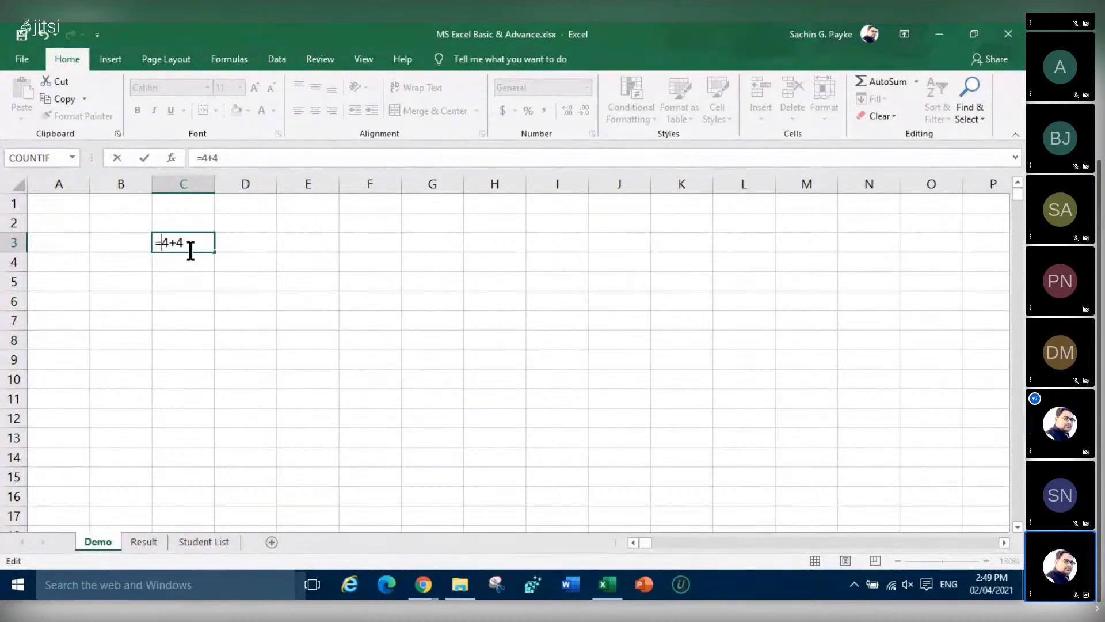
key(Return)
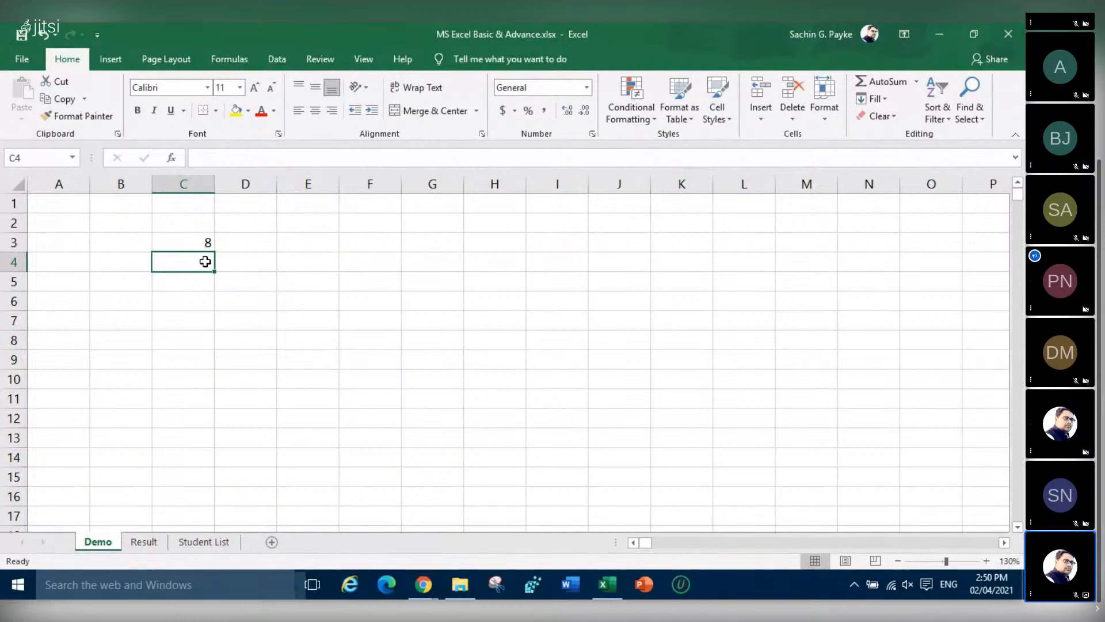
Examine the formula in cell C3 and the column and row that make up its address
click(199, 248)
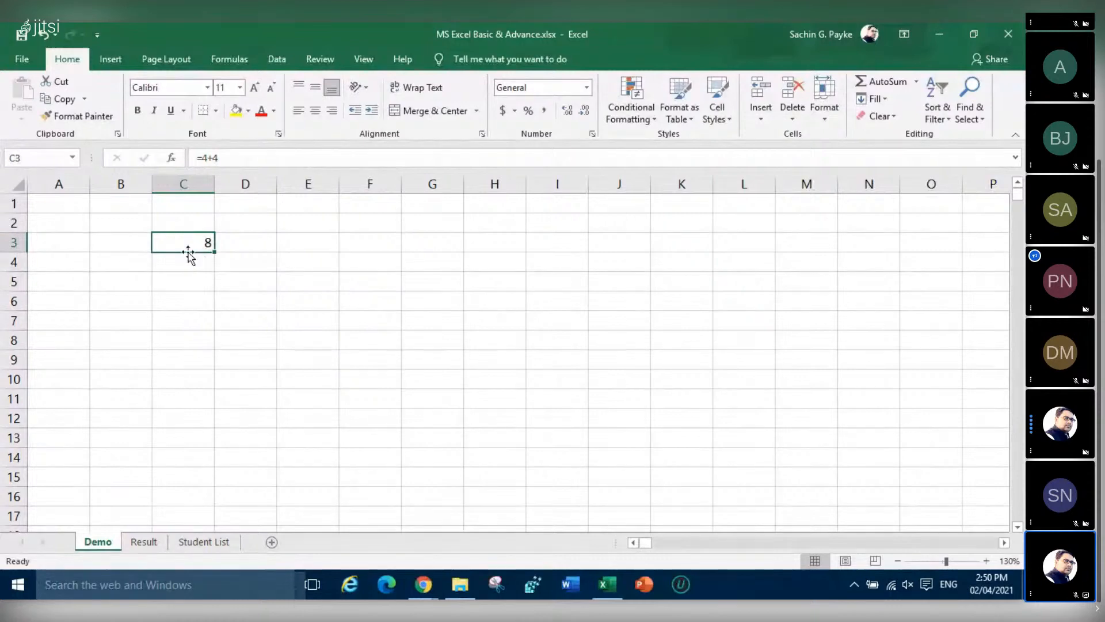
click(191, 176)
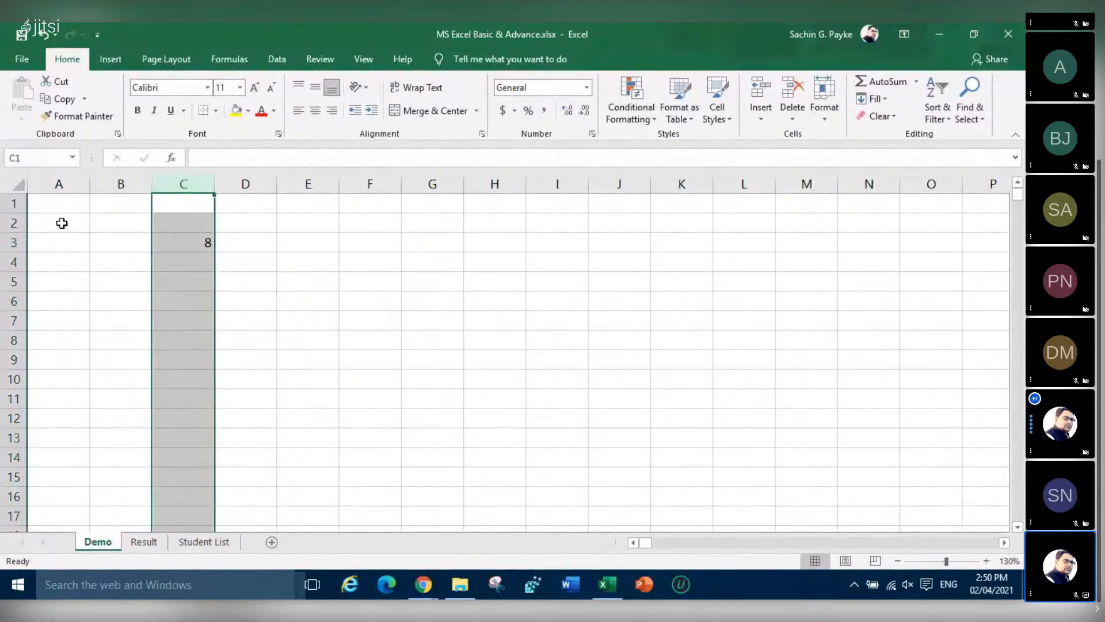
click(3, 244)
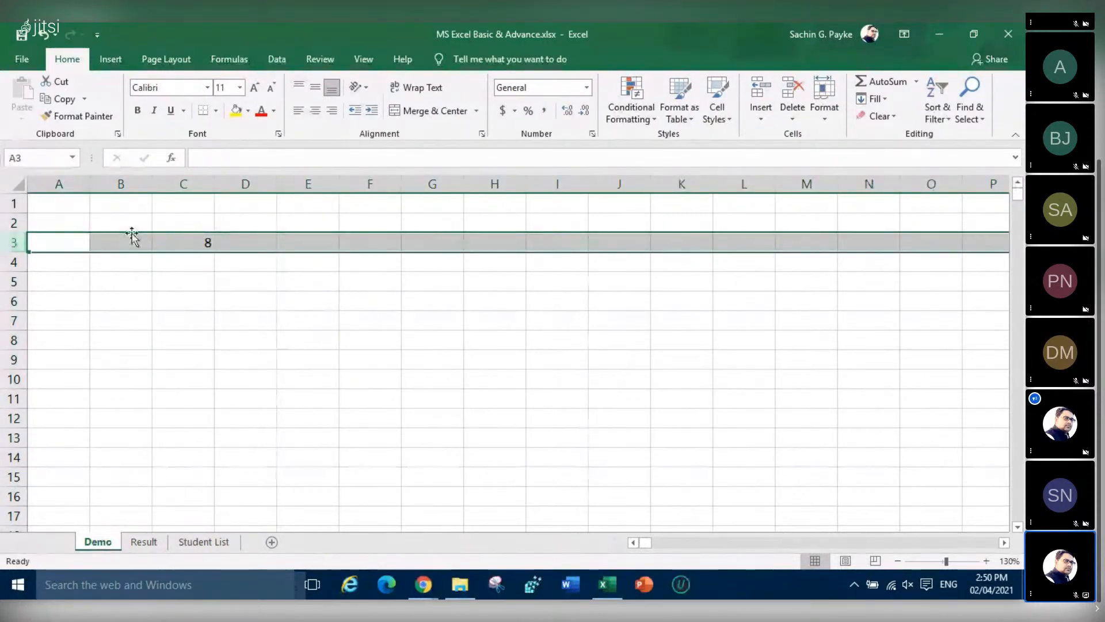
click(183, 243)
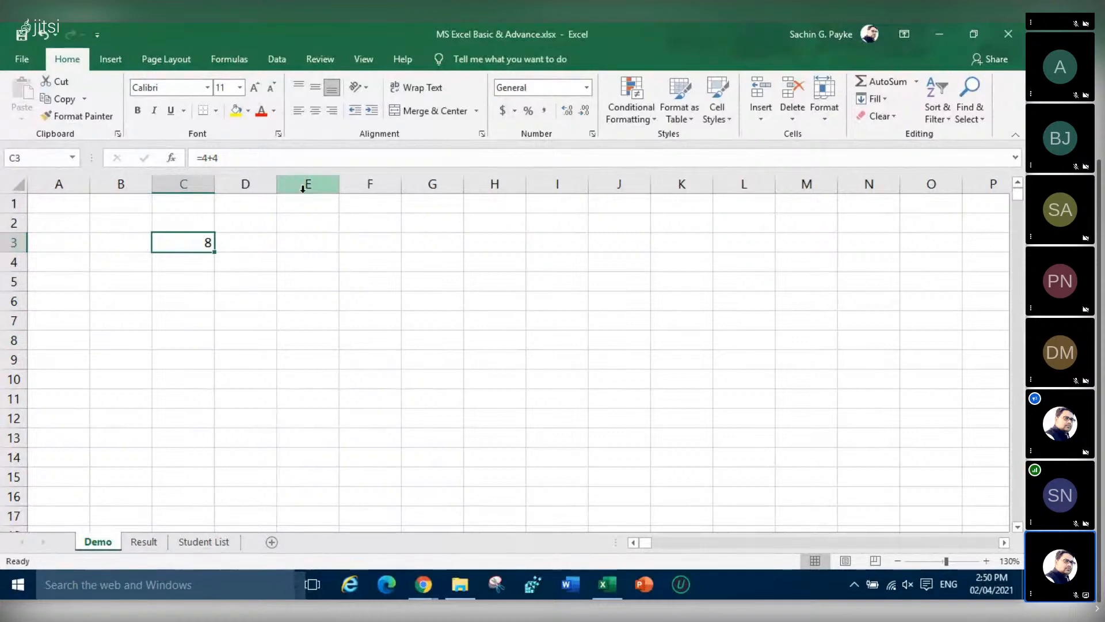
click(296, 245)
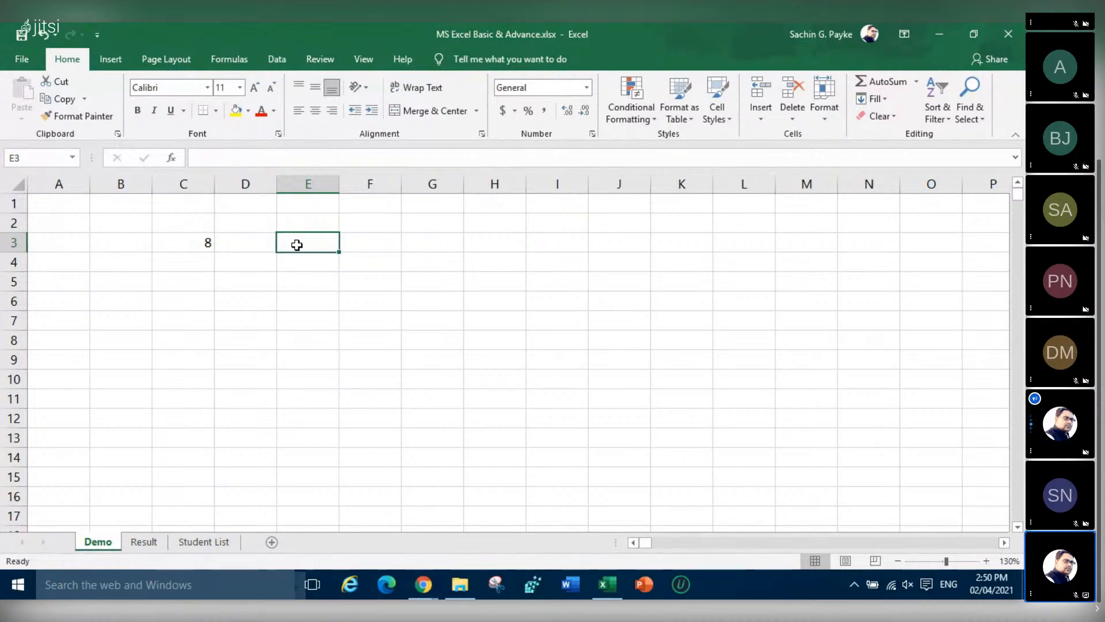
text(=)
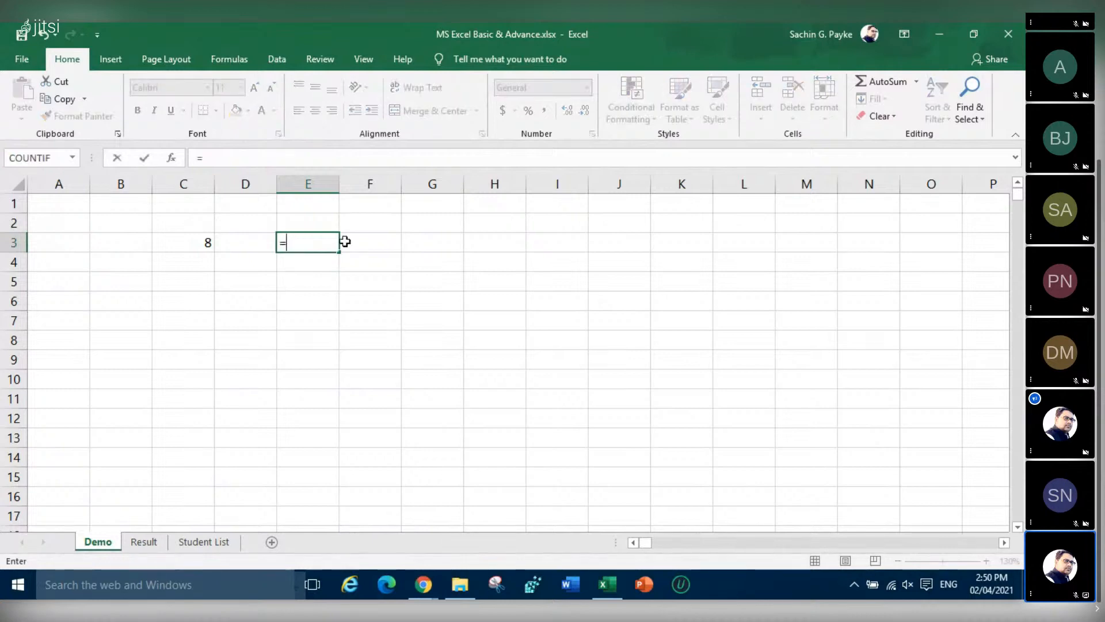
text(SUM)
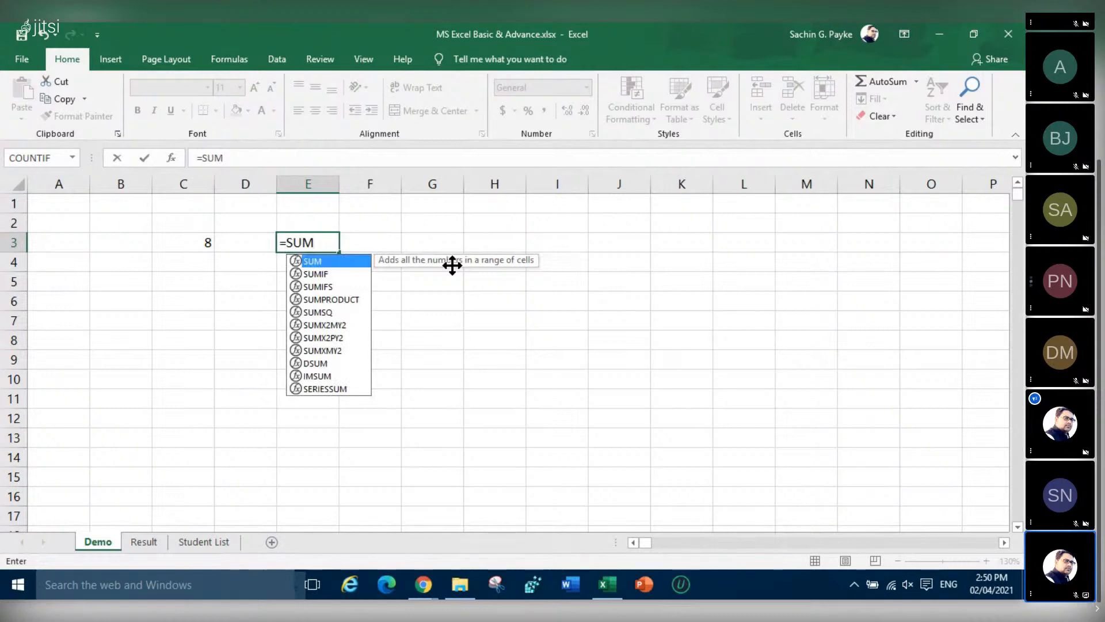
text(()
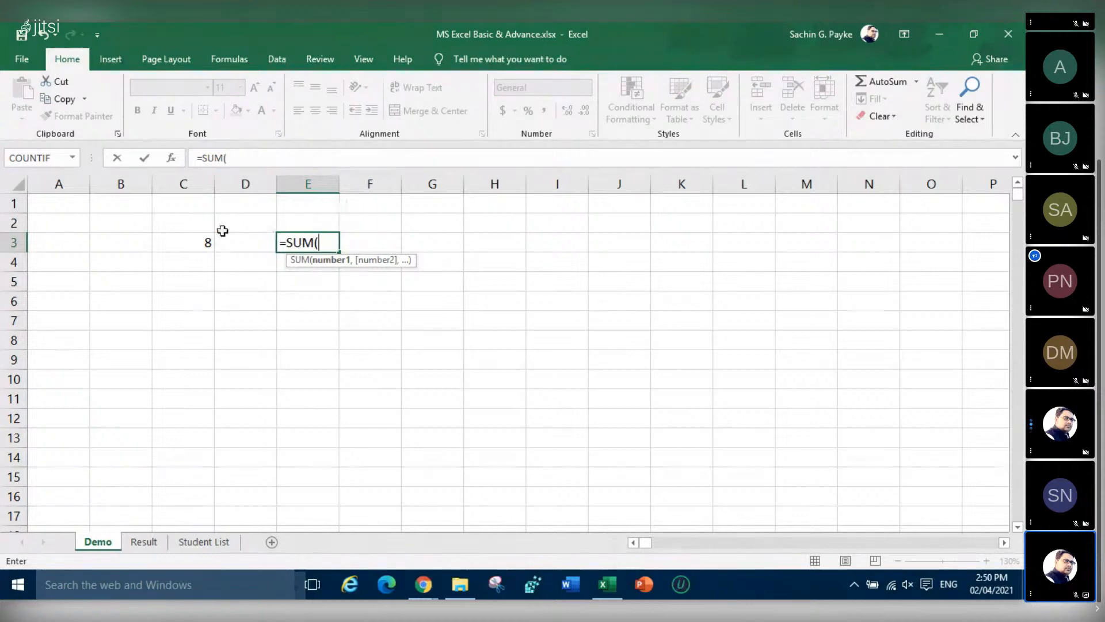
click(203, 223)
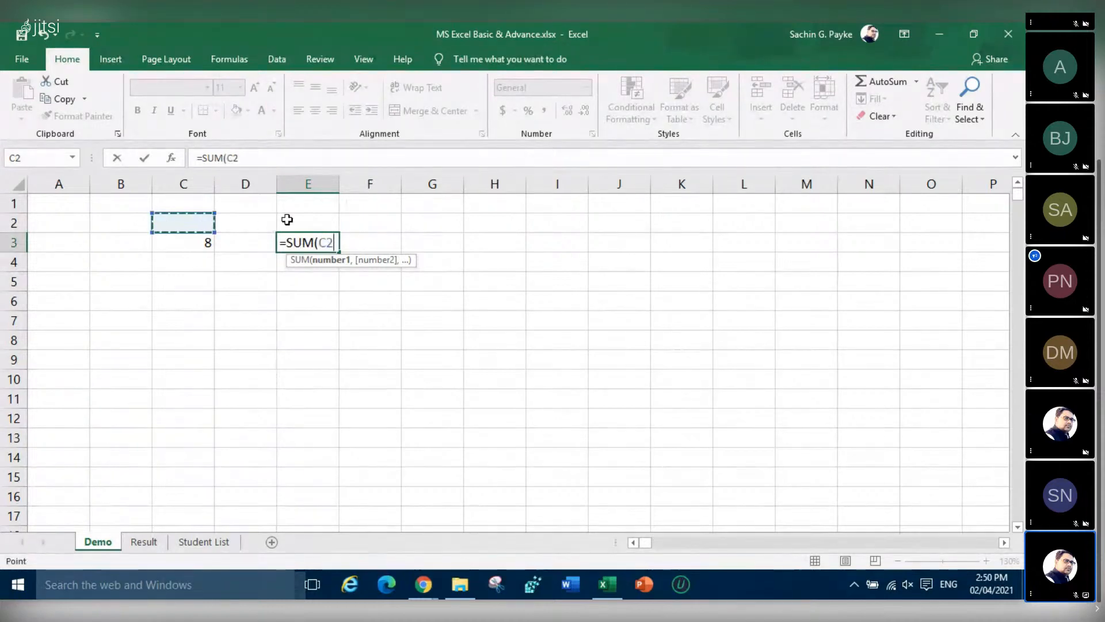
key(BackSpace)
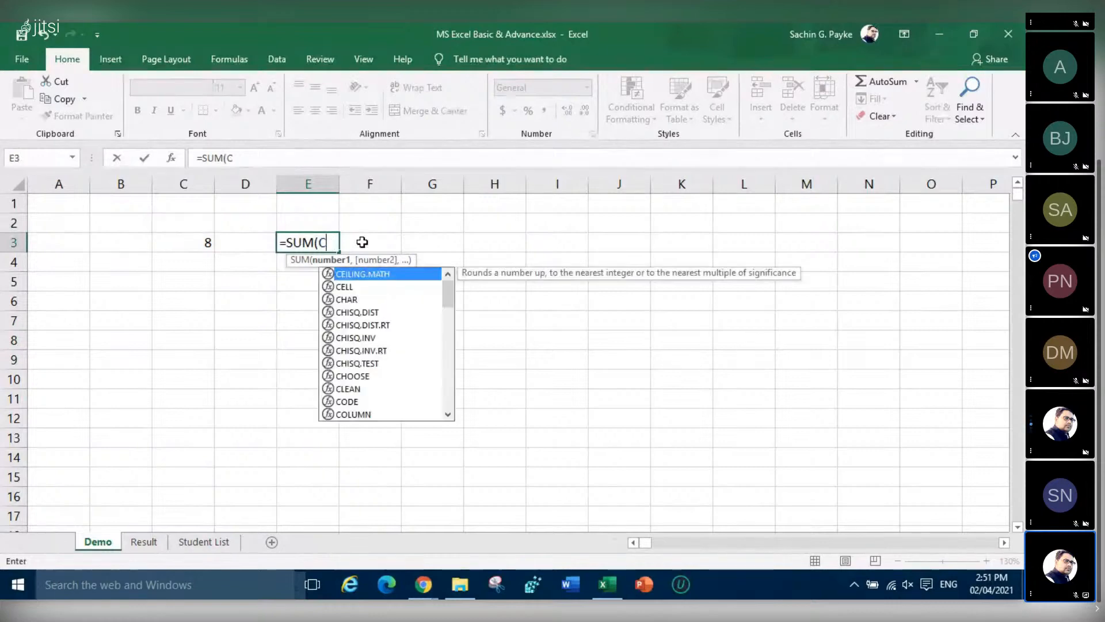
key(BackSpace)
key(BackSpace)
key(BackSpace)
key(BackSpace)
key(BackSpace)
key(BackSpace)
click(235, 356)
Enter the number 4 in both cells C2 and D2 of the Demo sheet
click(196, 224)
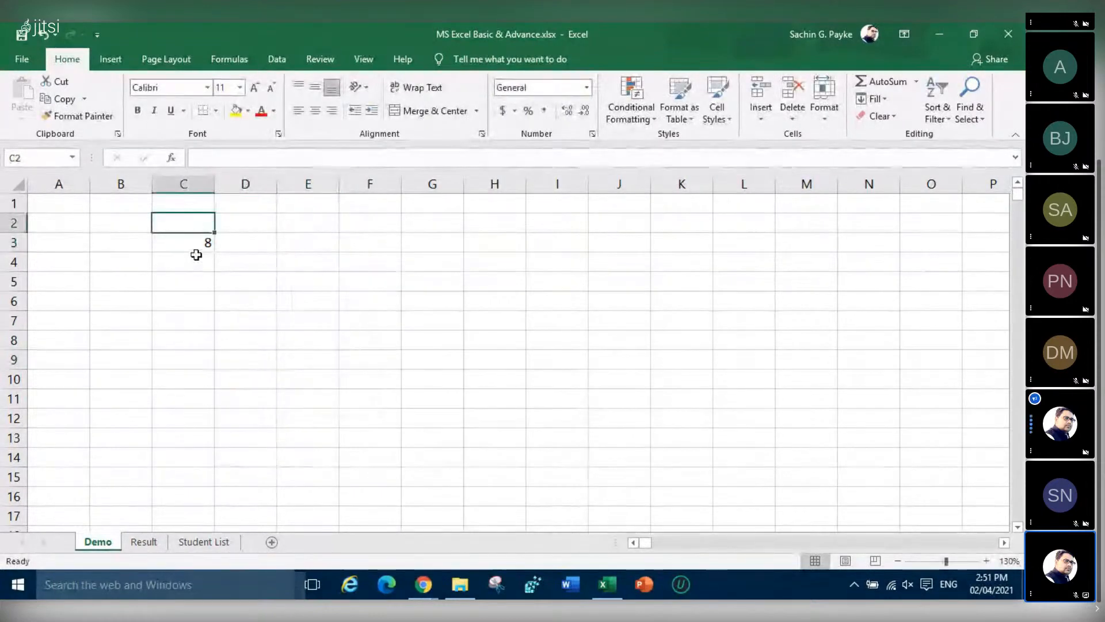
text(4)
click(259, 224)
text(4)
click(237, 324)
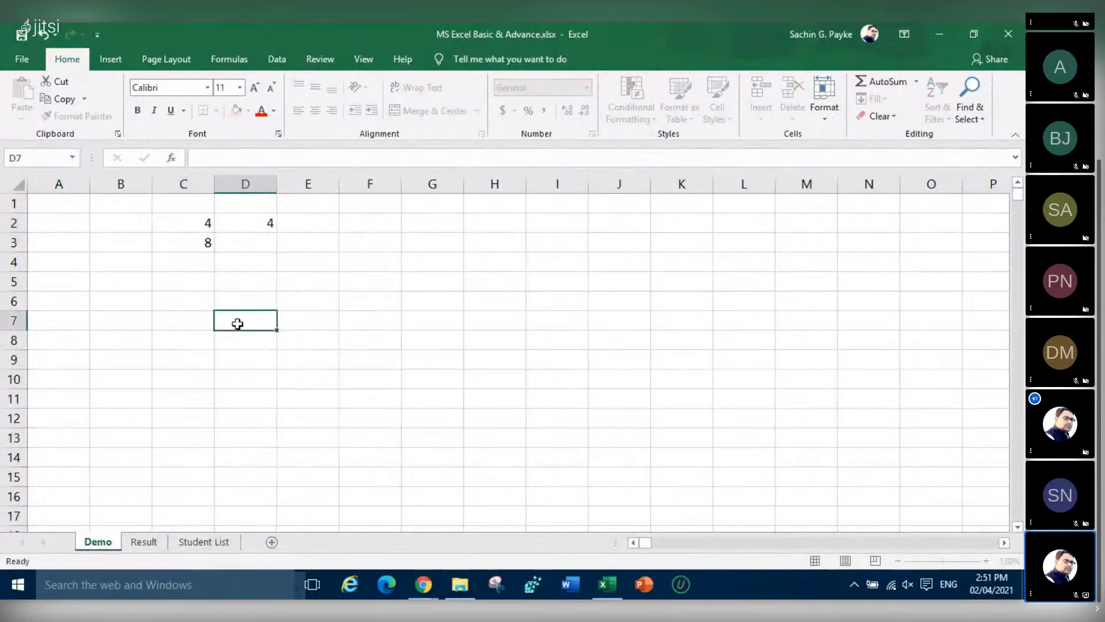
Add the values of C2 and D2 in cell E3 with the formula =SUM(C2+D2)
click(209, 245)
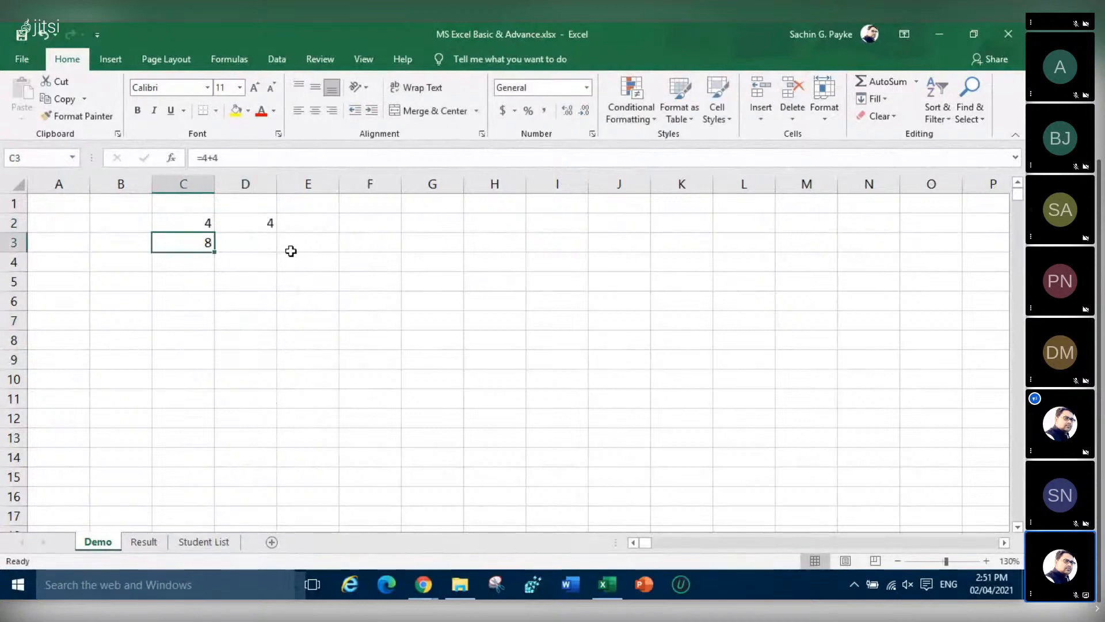
click(315, 246)
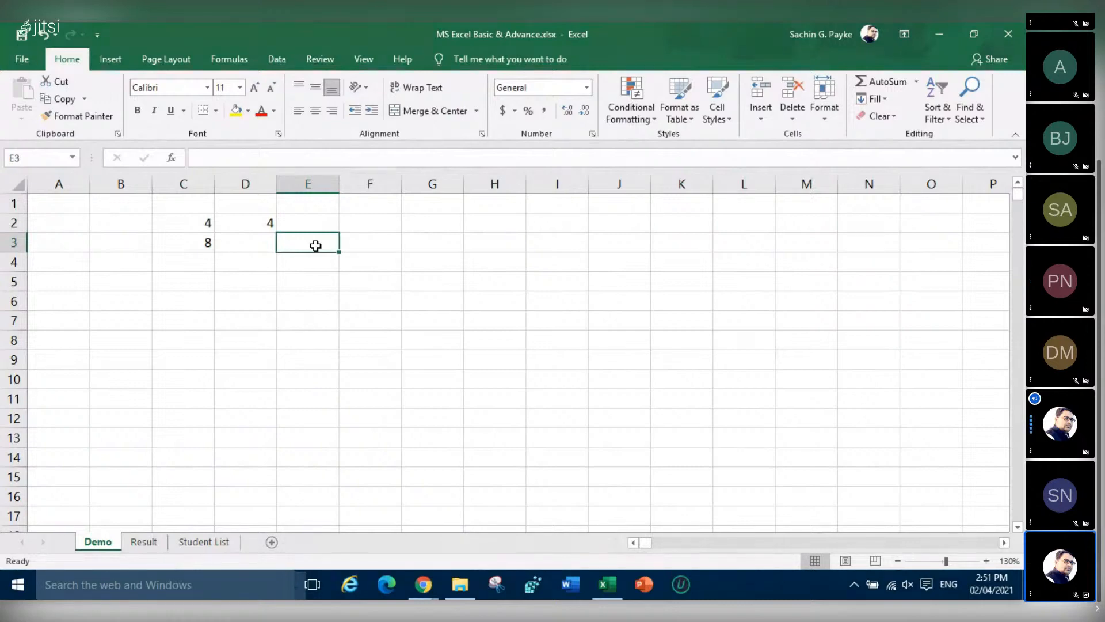
text(=SU)
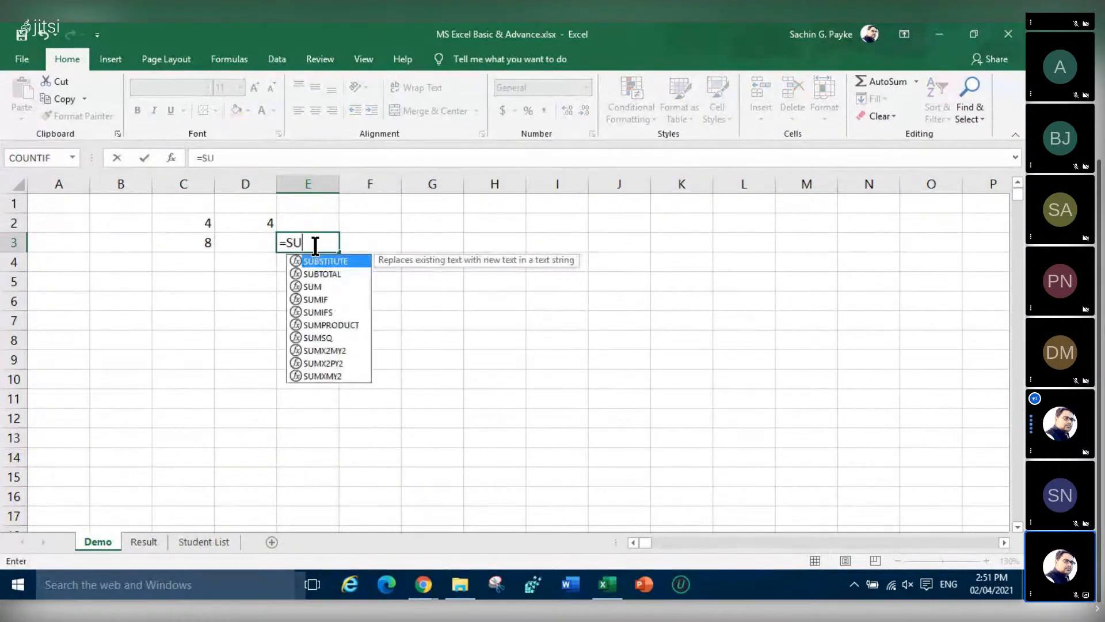
text(M)
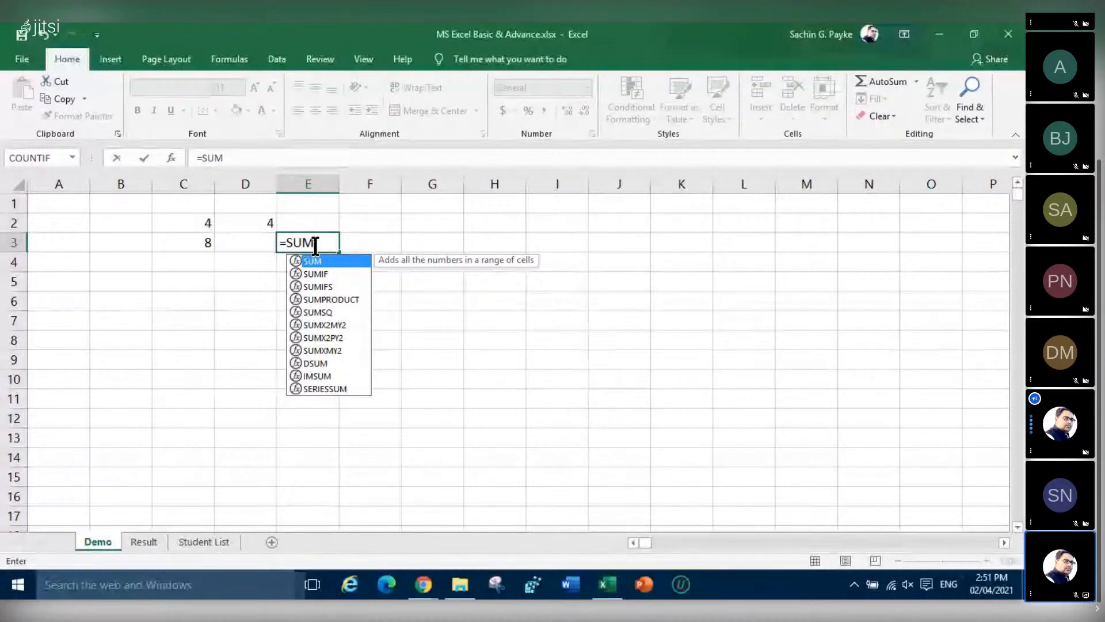
text(()
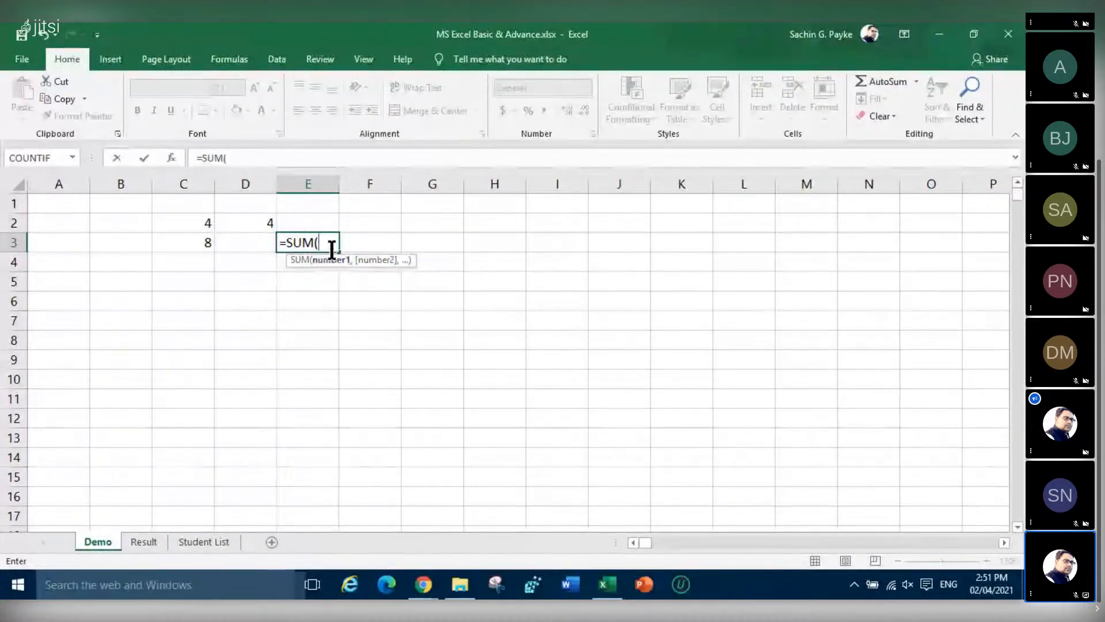
click(203, 223)
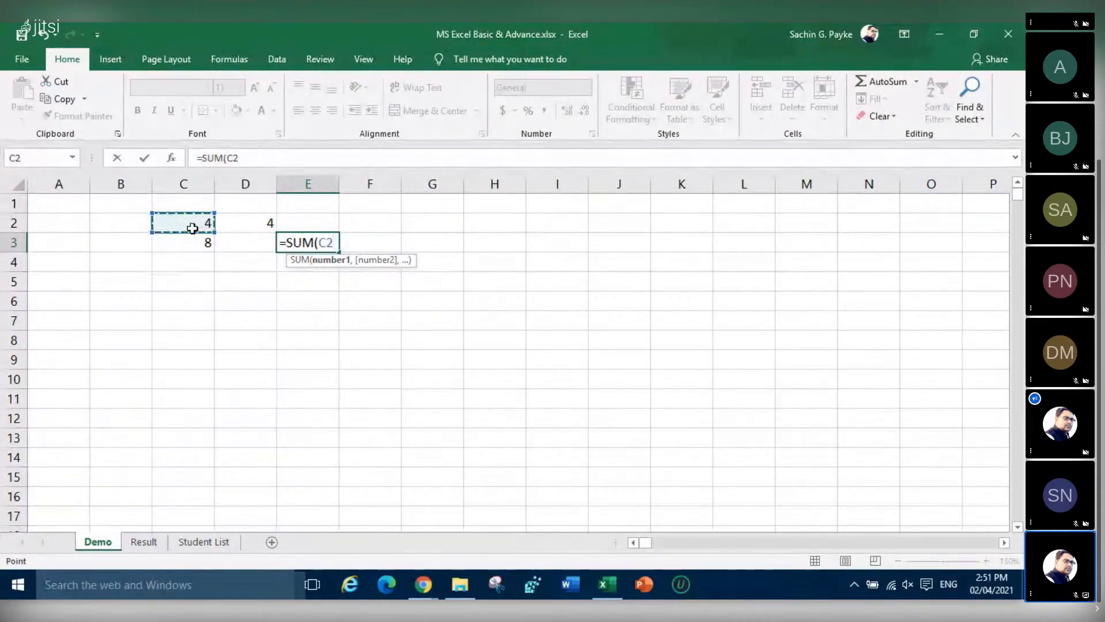
text(+)
click(264, 224)
key(Return)
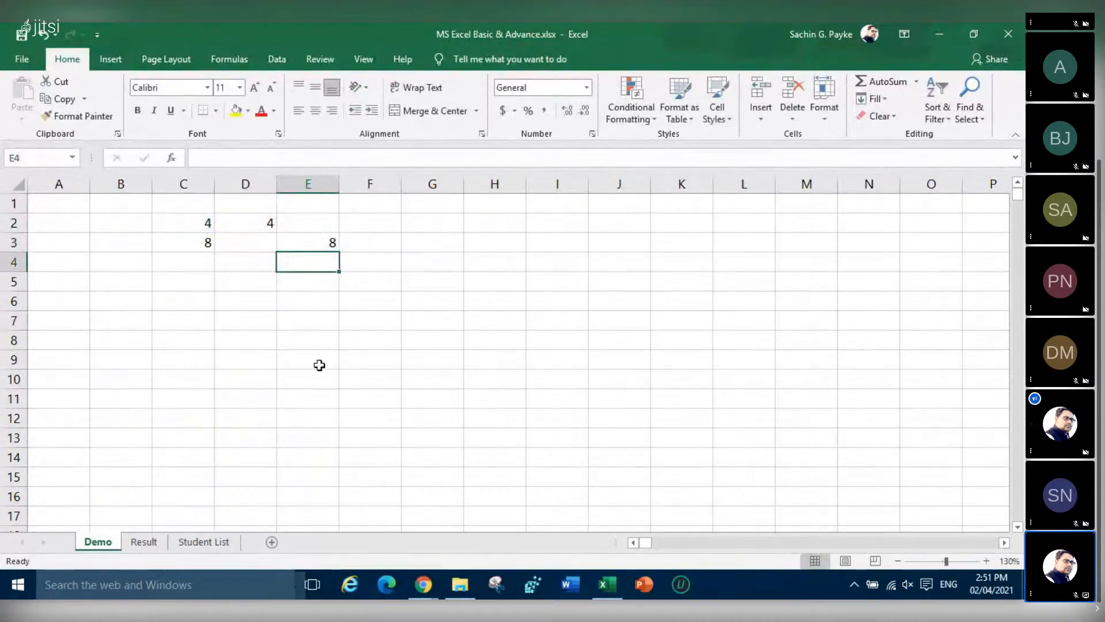
Compare the cell-reference formula in E3 with the typed-number formula in C3, checking the source cells C2 and D2
click(317, 244)
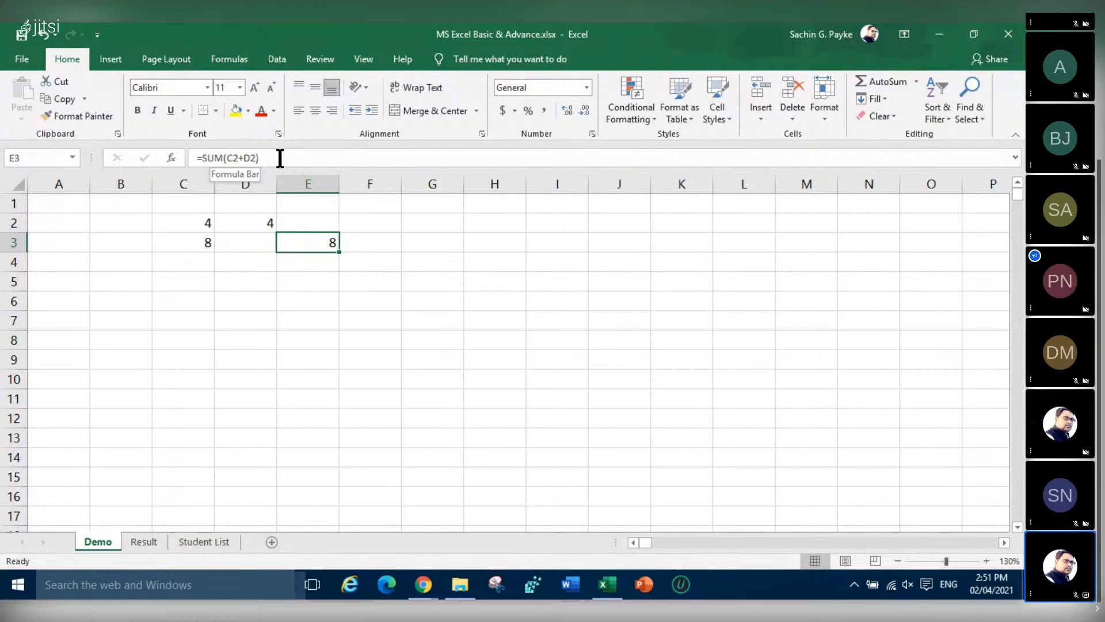
click(204, 223)
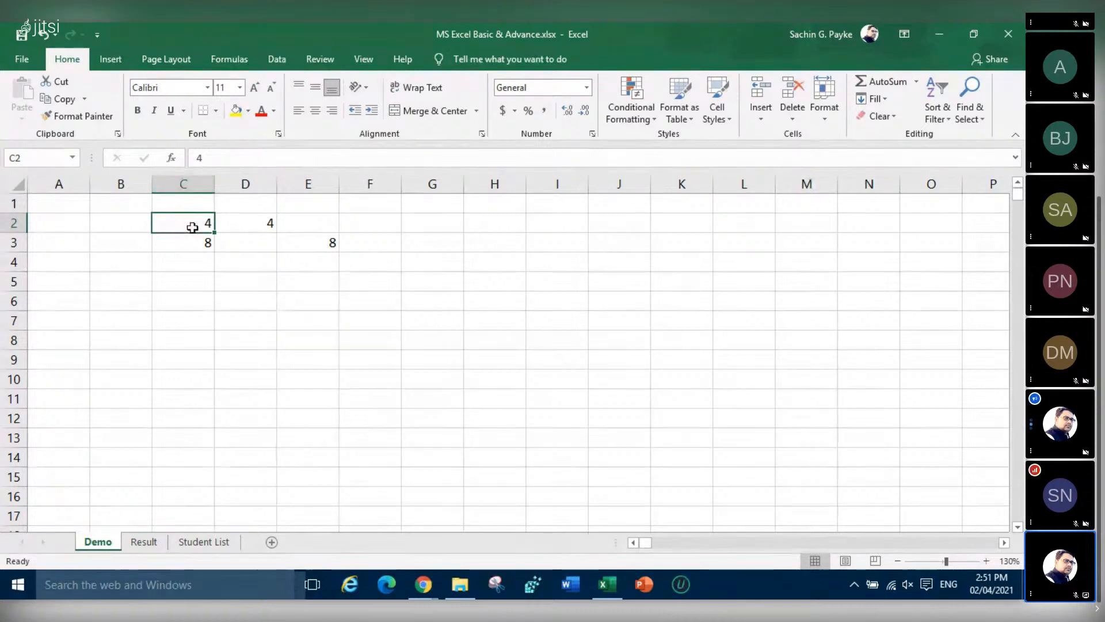
click(250, 217)
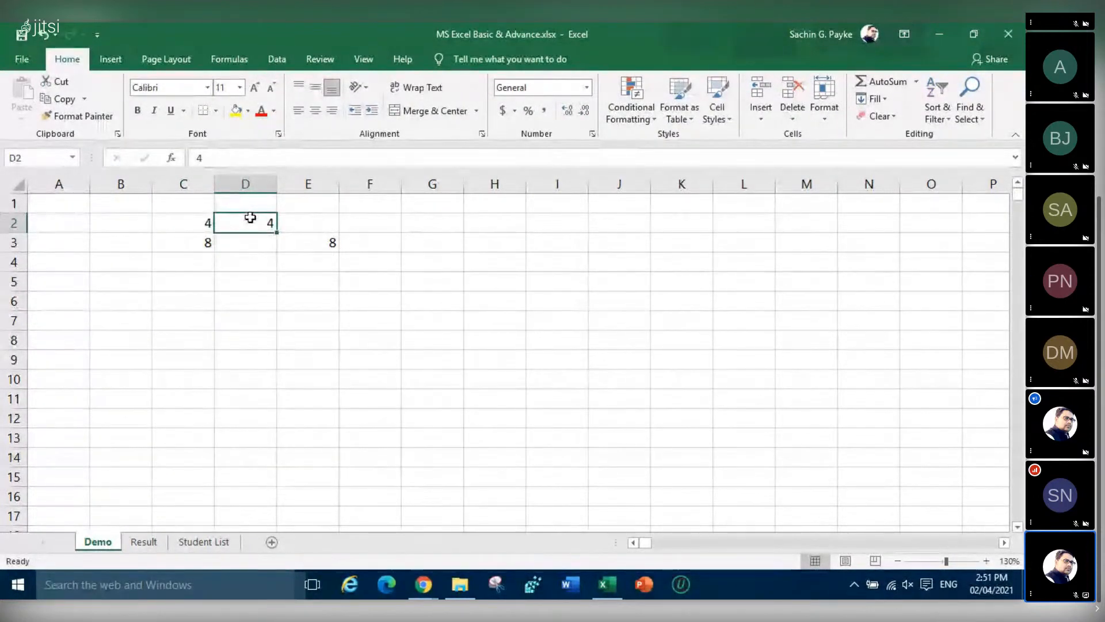
click(323, 245)
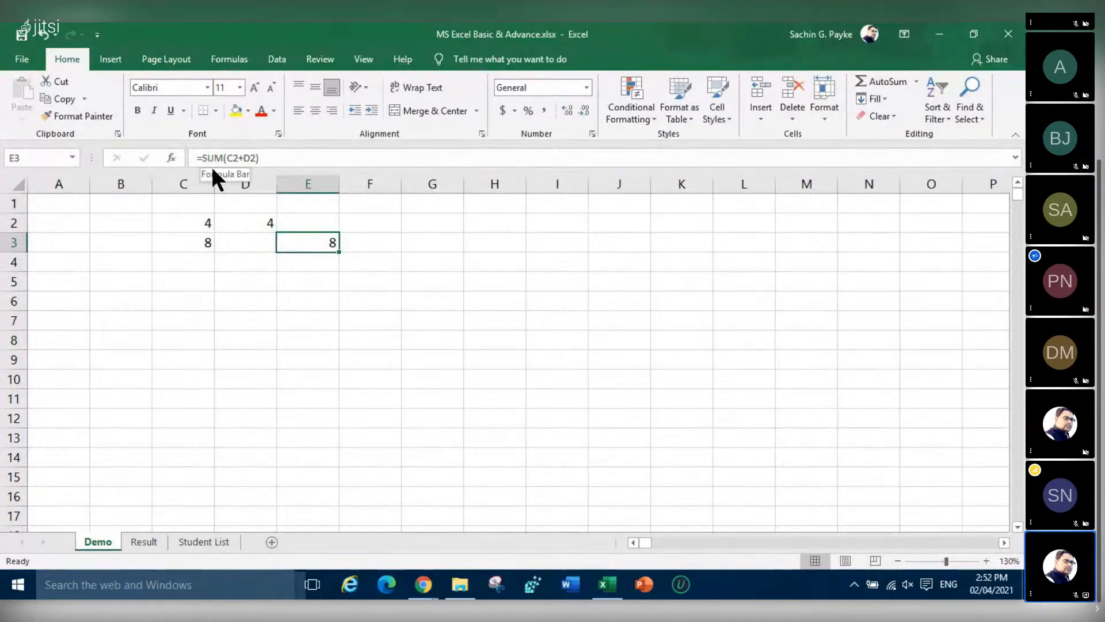
click(187, 240)
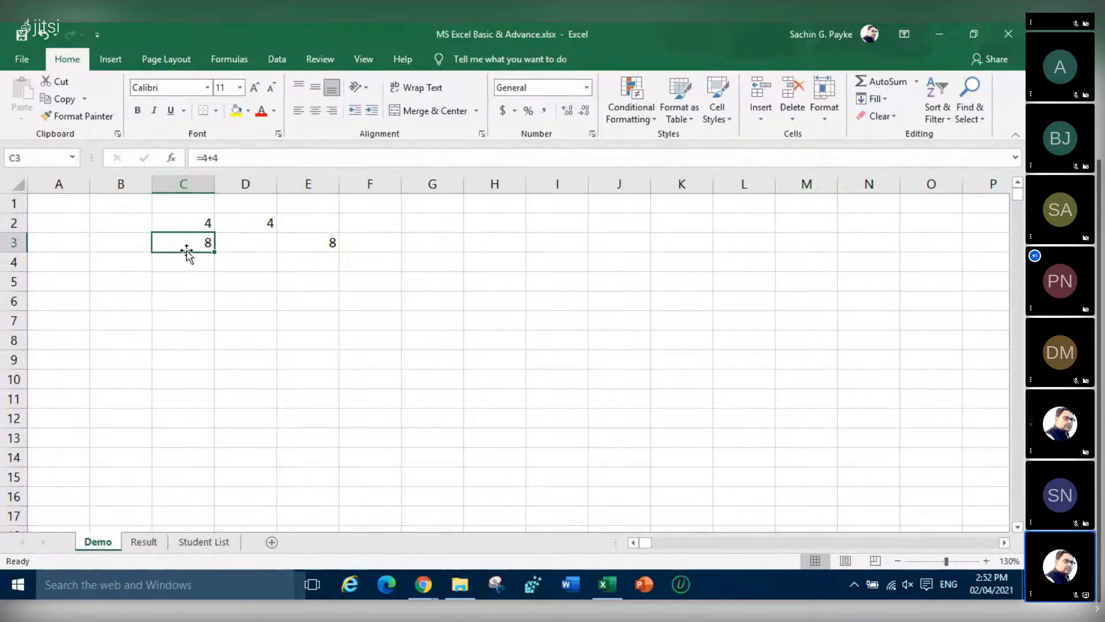
click(325, 242)
click(210, 242)
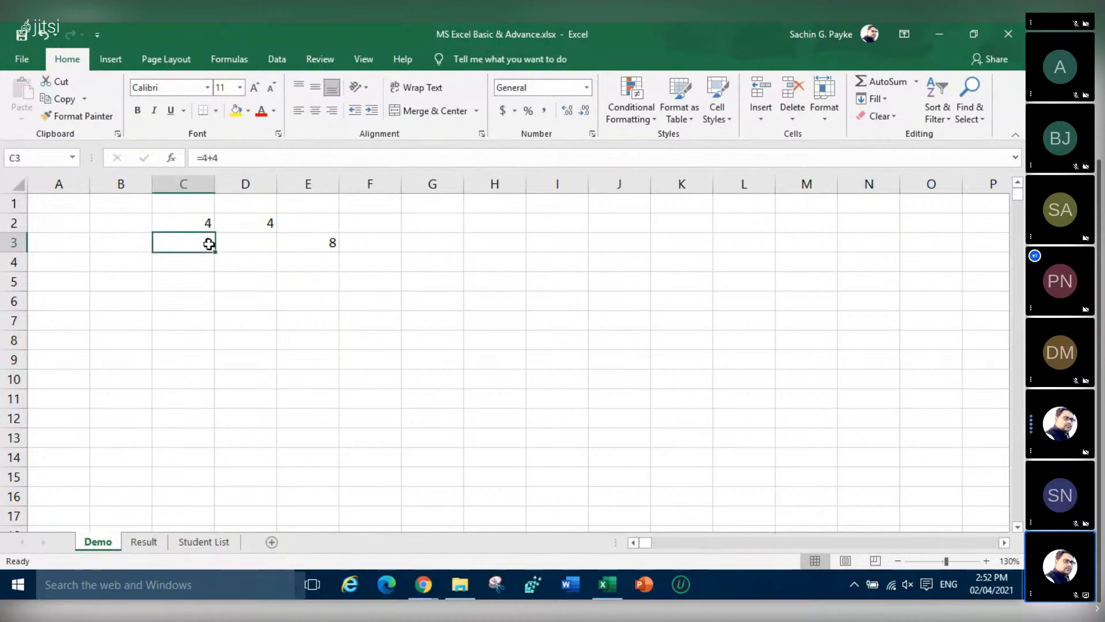
click(307, 244)
click(203, 244)
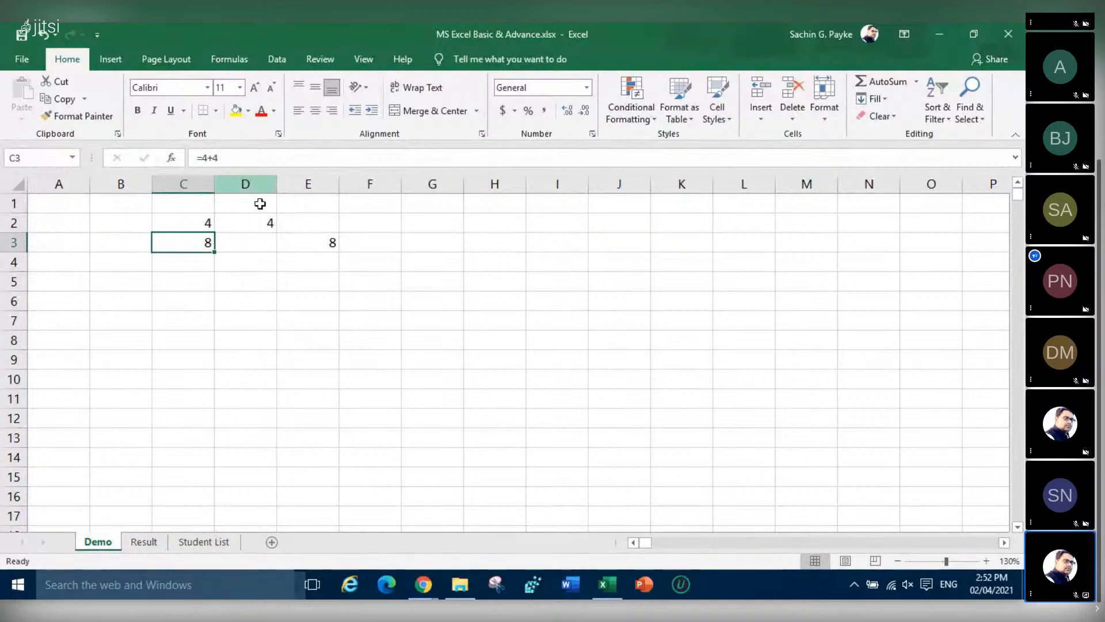
click(324, 245)
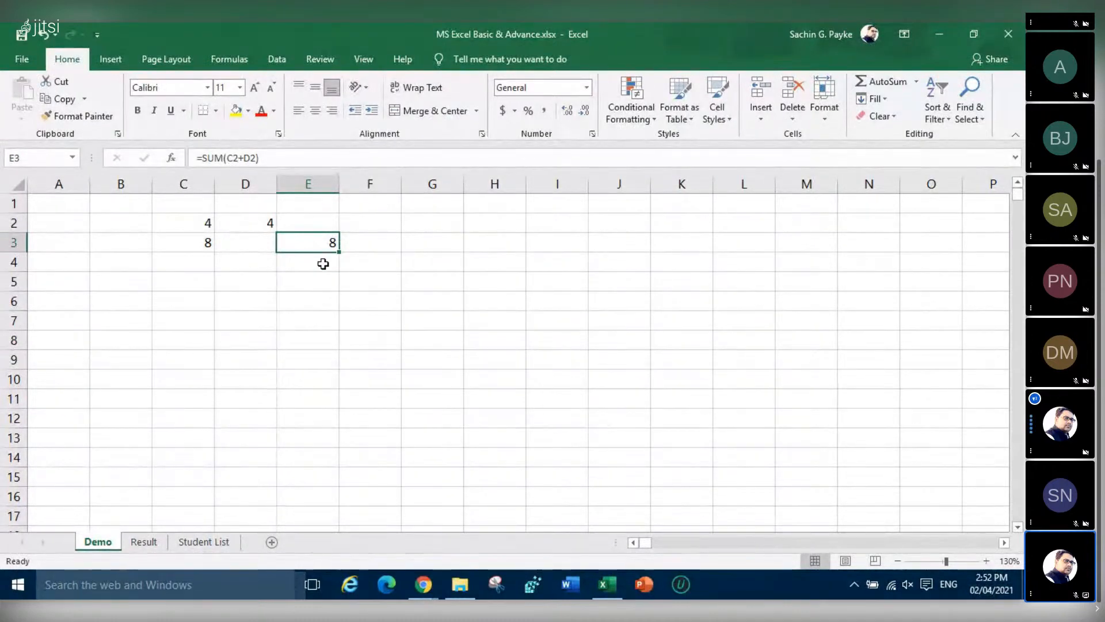
Clear the example numbers and formulas from the range C2:G7 on the Demo sheet
click(301, 319)
drag(193, 224, 443, 321)
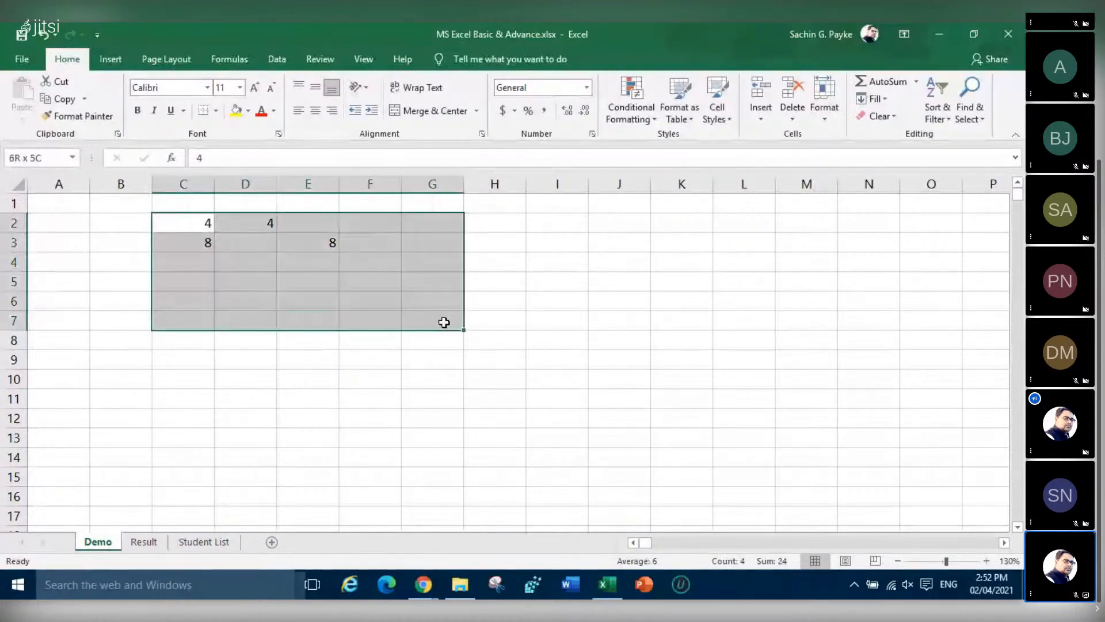
key(Delete)
click(282, 377)
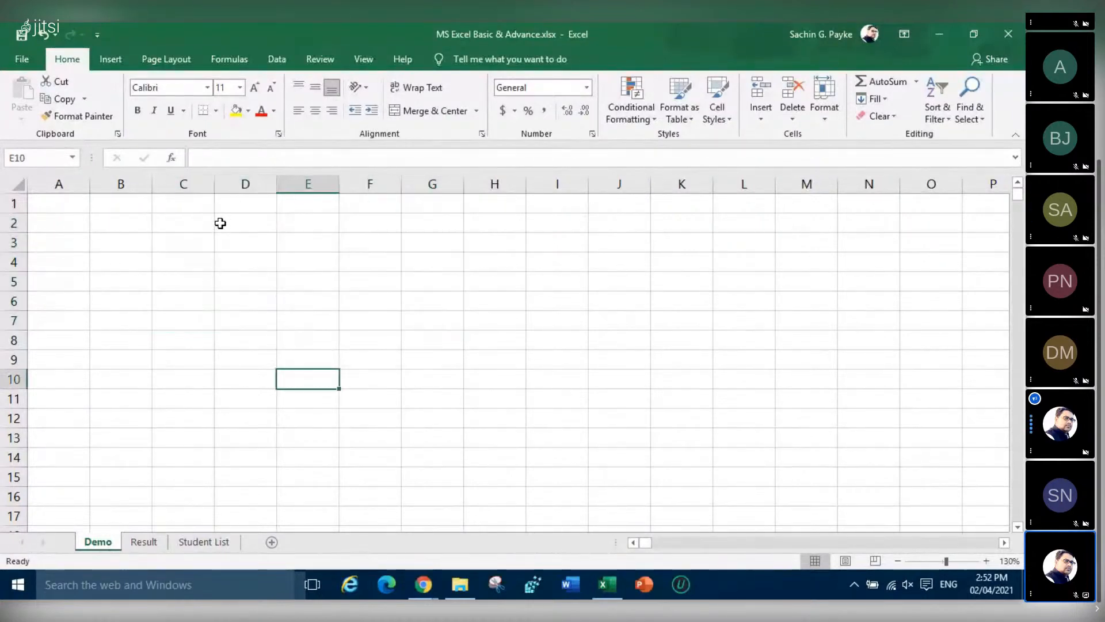
Enter the title Marksheet in cell D2 and make B3 the active cell
click(227, 224)
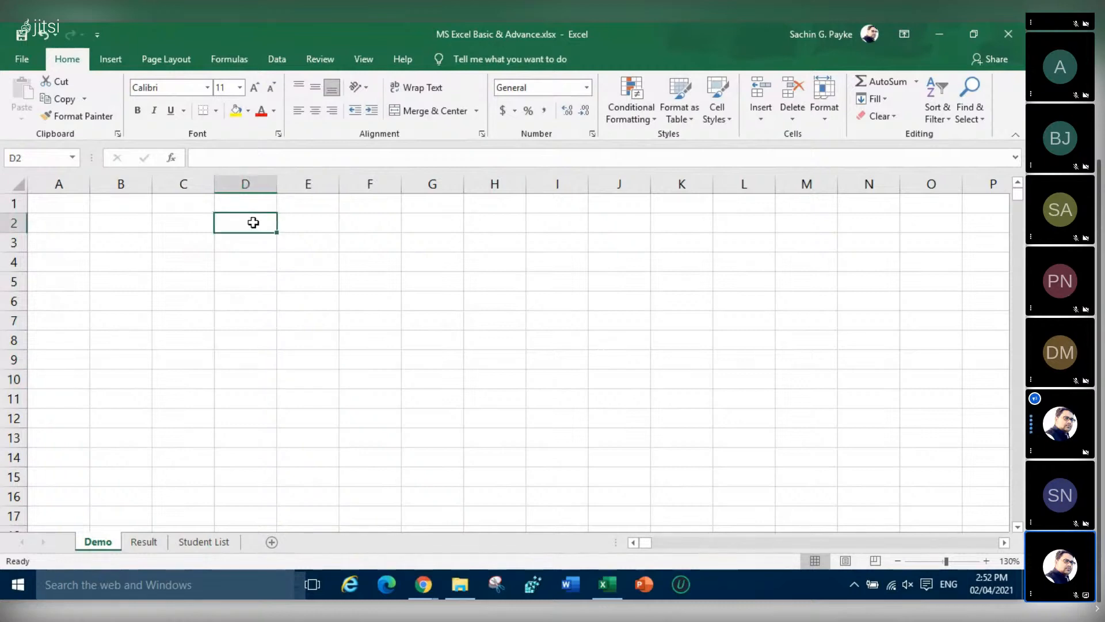
text(Marksheet)
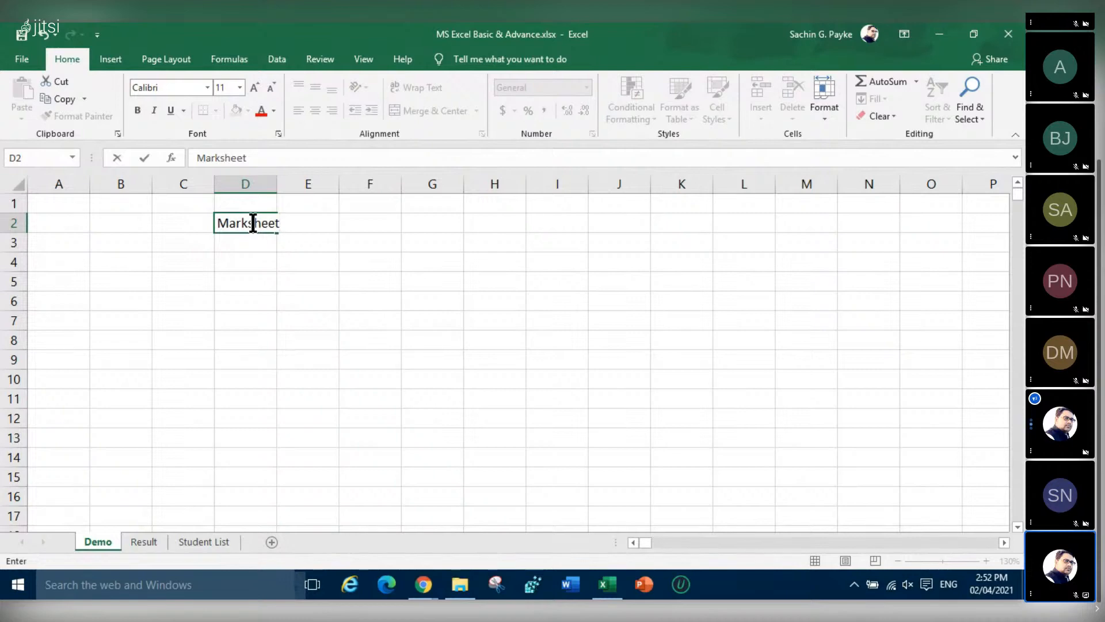
key(Return)
key(Left)
key(Left)
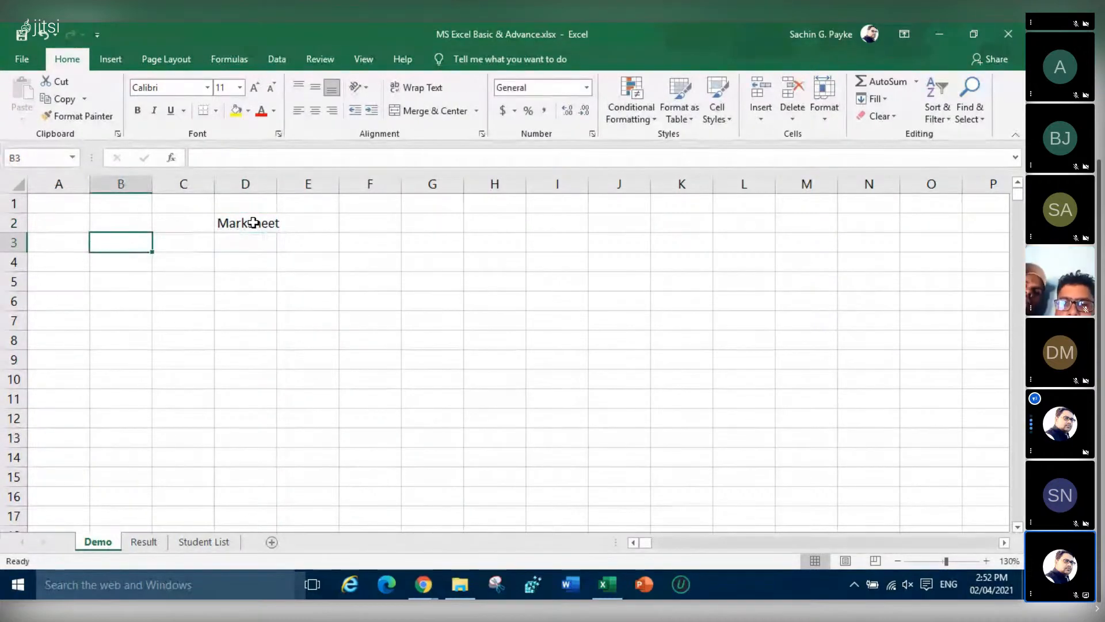
Enter the class label "Std- 8" in cell B3 of the marksheet
text(Std- )
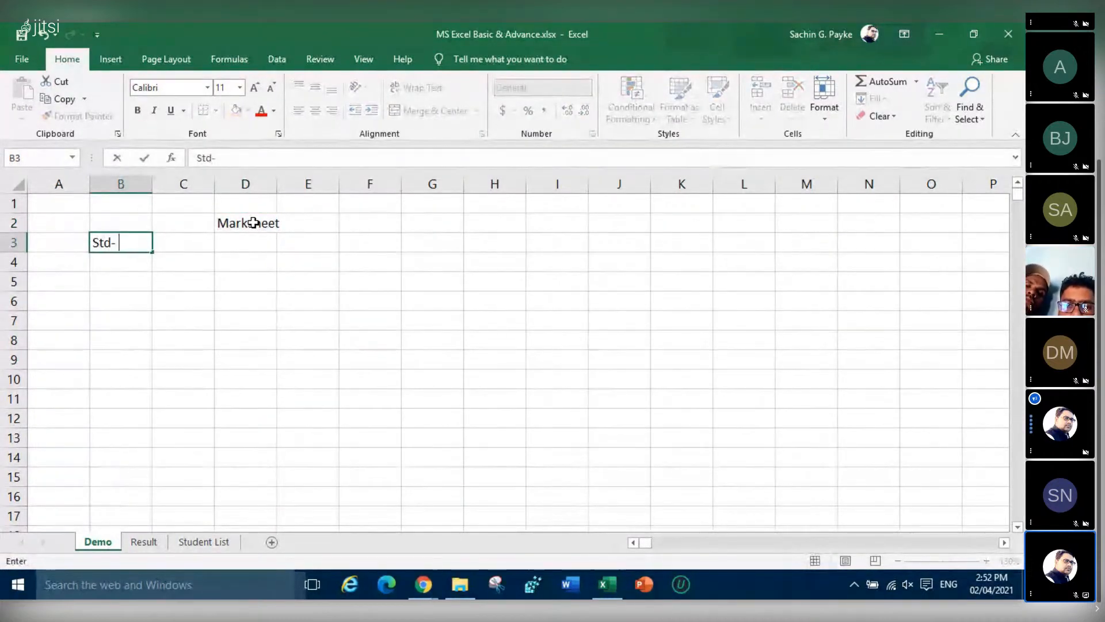
text(8)
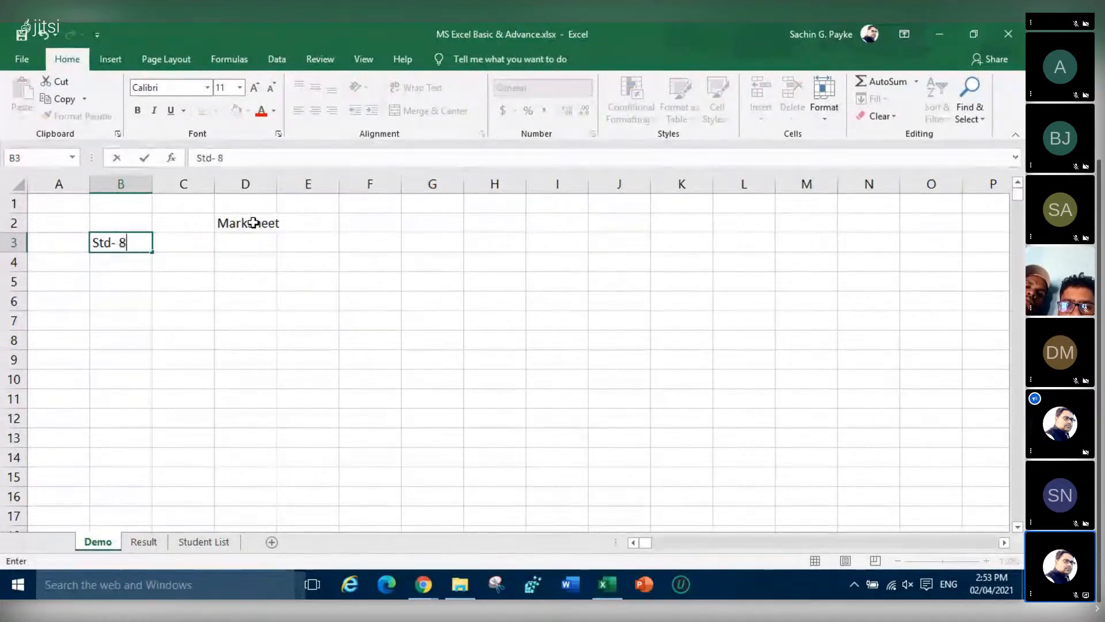
key(Right)
Enter the school name "Govt. Sec. Ashram School, Mhasvandi," in cell D3 below the Marksheet title
key(Right)
text(Govt.)
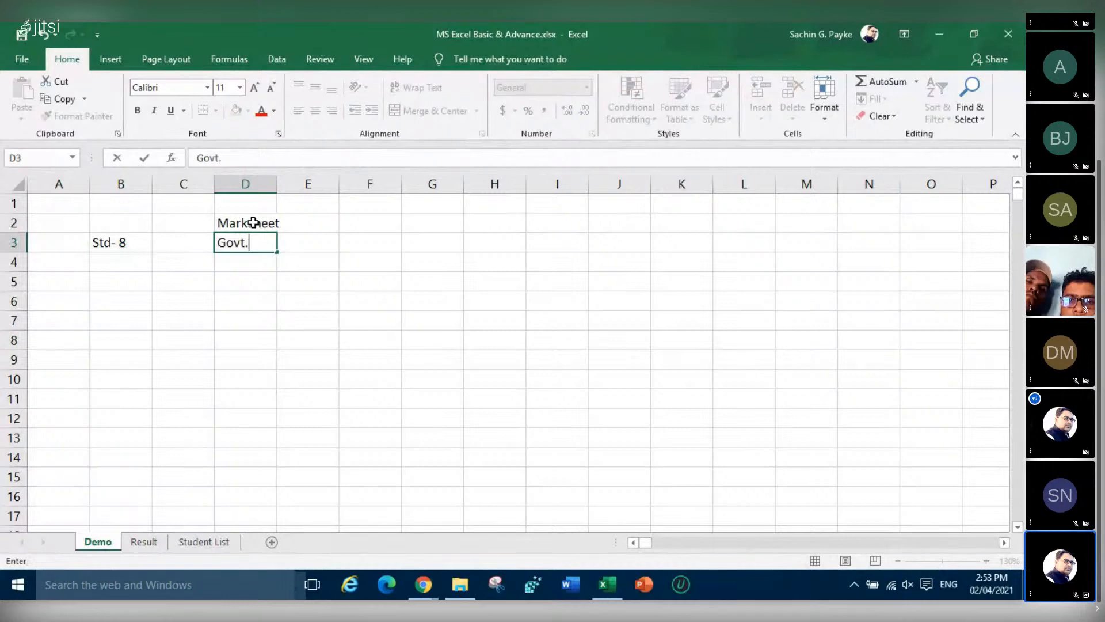
text( A)
text(i)
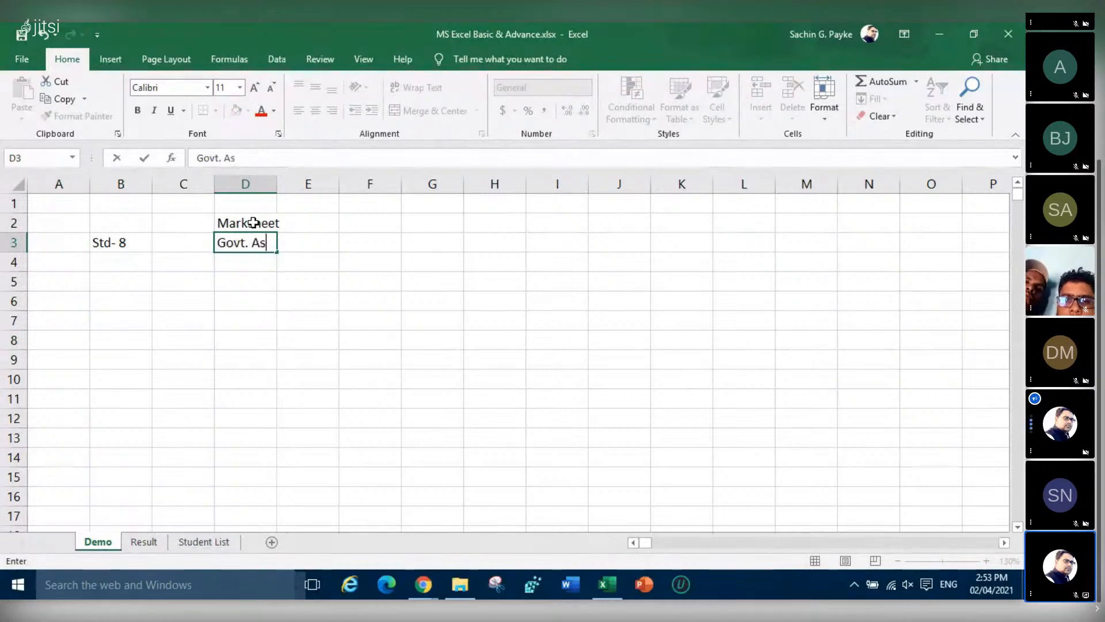
key(BackSpace)
key(BackSpace)
text(Se)
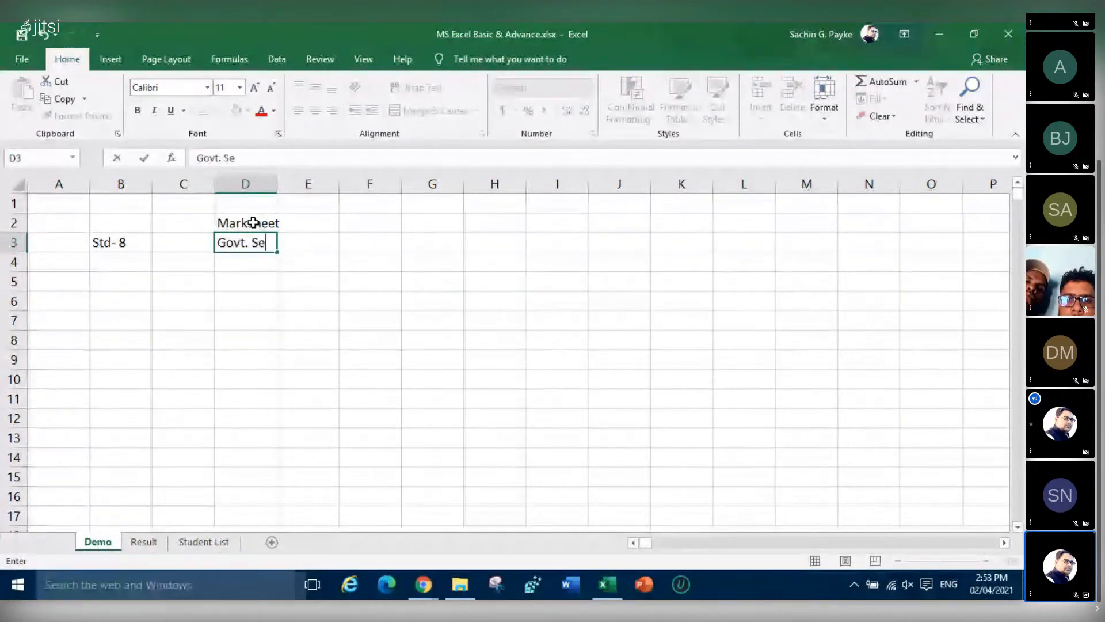
text(c. Ashram )
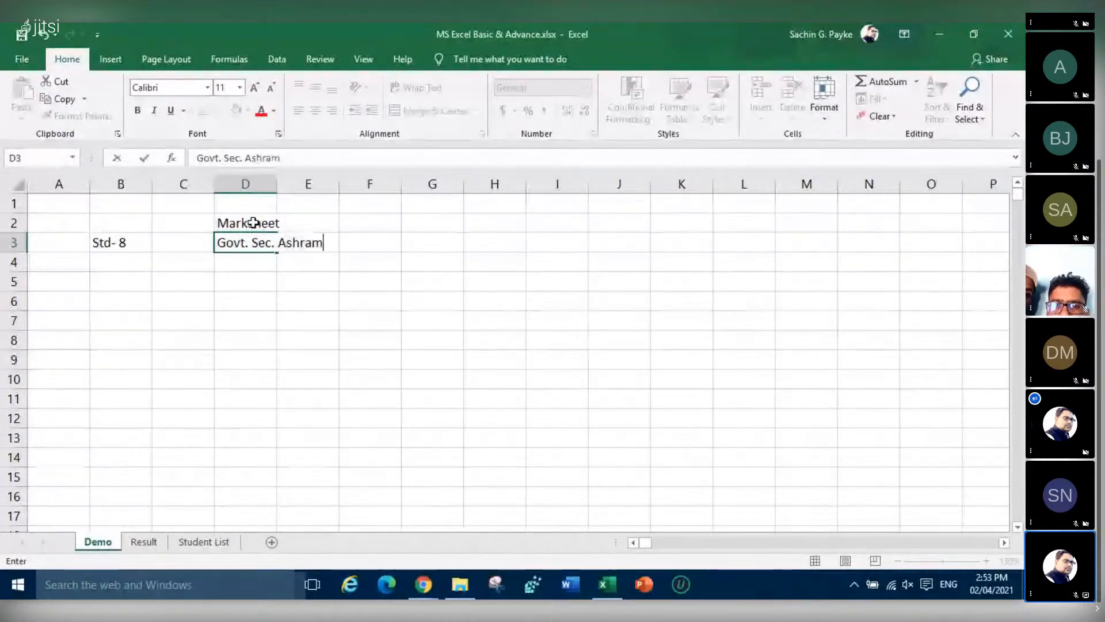
text(Schoo)
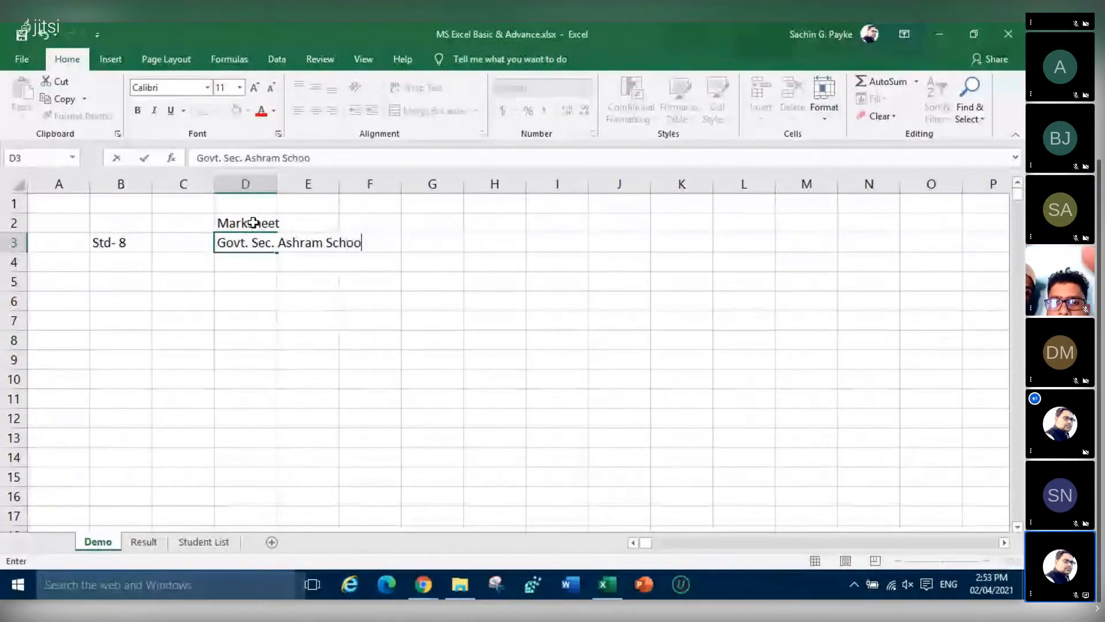
text(l, Mh)
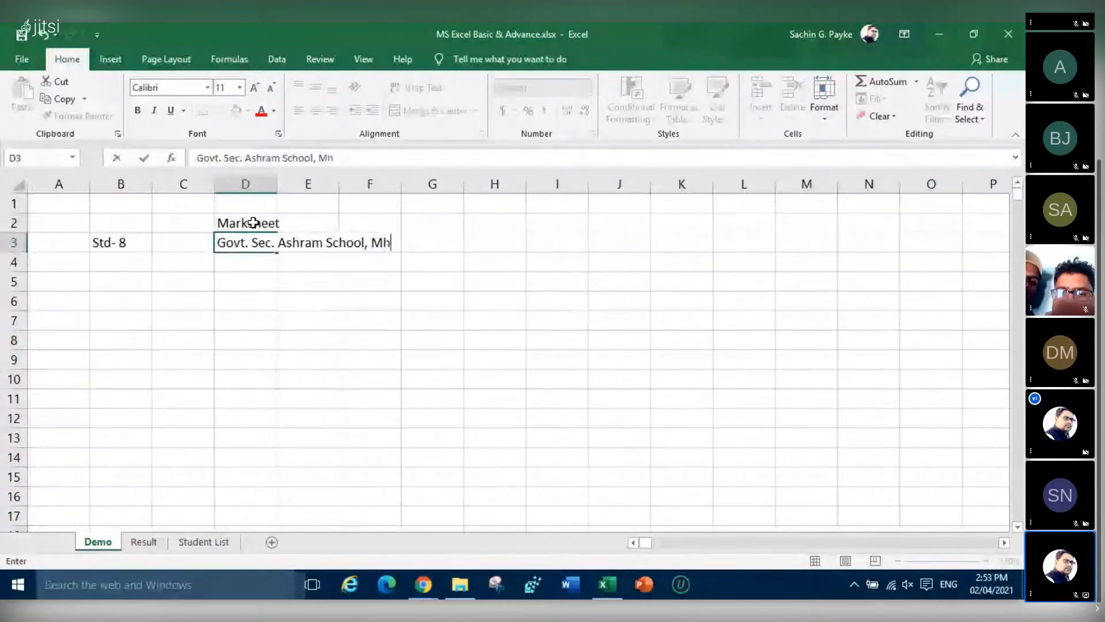
text(asvandi,)
key(Return)
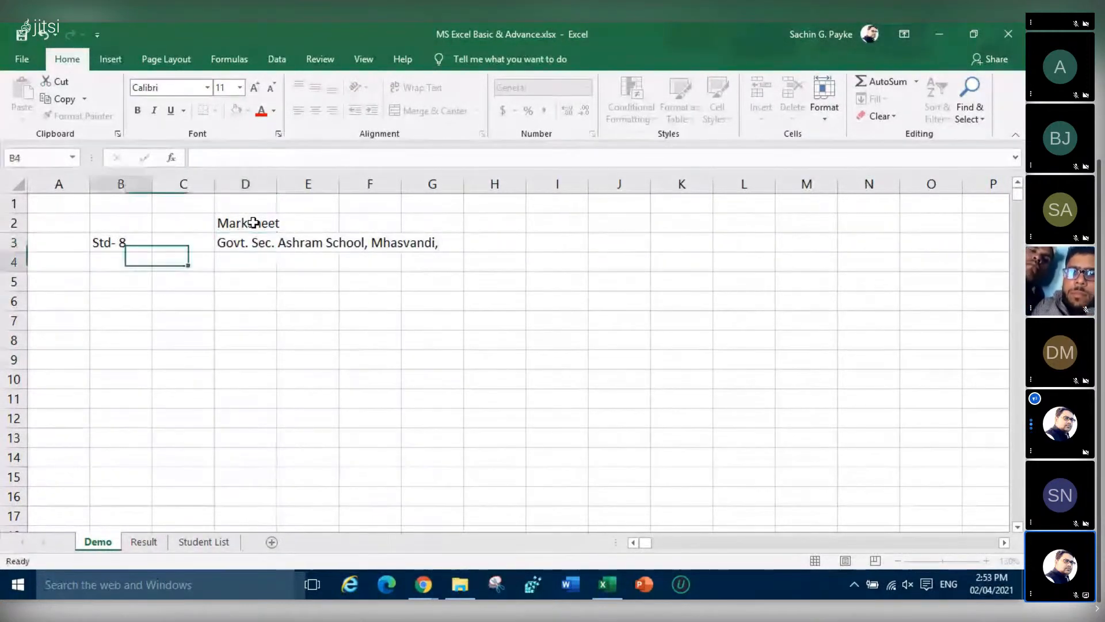
Enter the academic year "Year-2020-21" in cell I3, in the same row as the school name
click(521, 242)
click(540, 240)
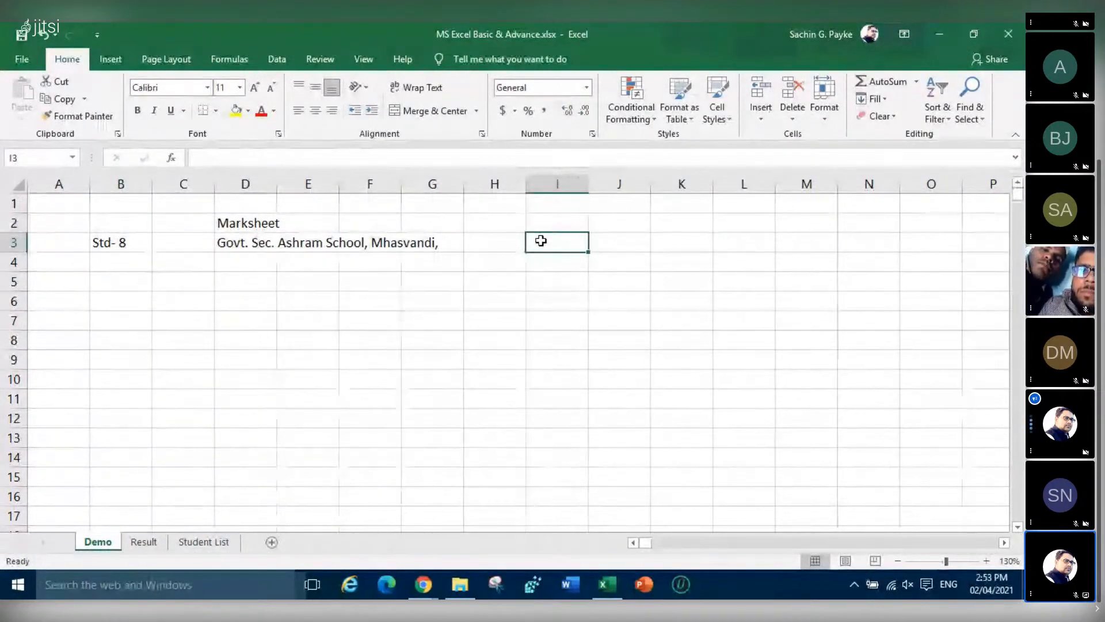
text(Year-2021)
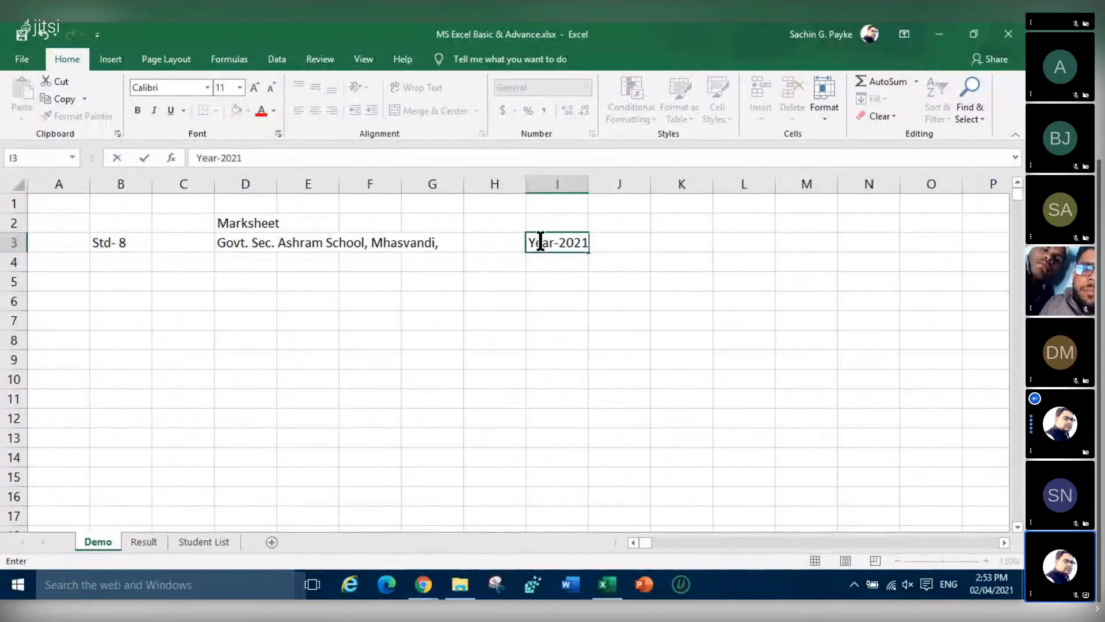
key(BackSpace)
text(0-21)
key(Return)
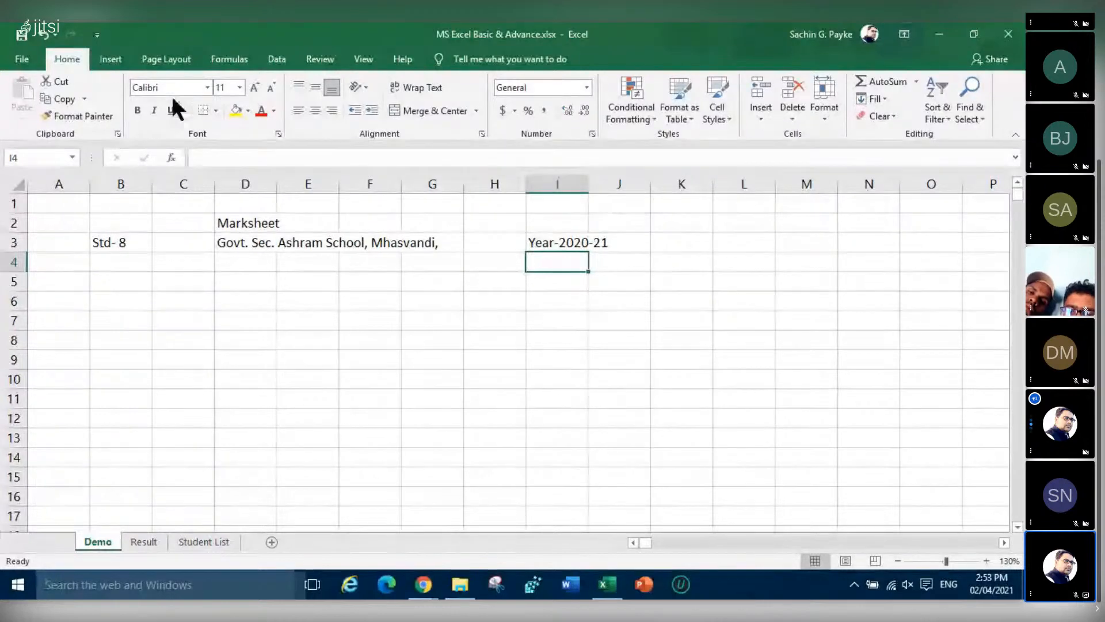
Enter the column headings Sr.No in cell A5 and Student Name in cell B5
click(65, 277)
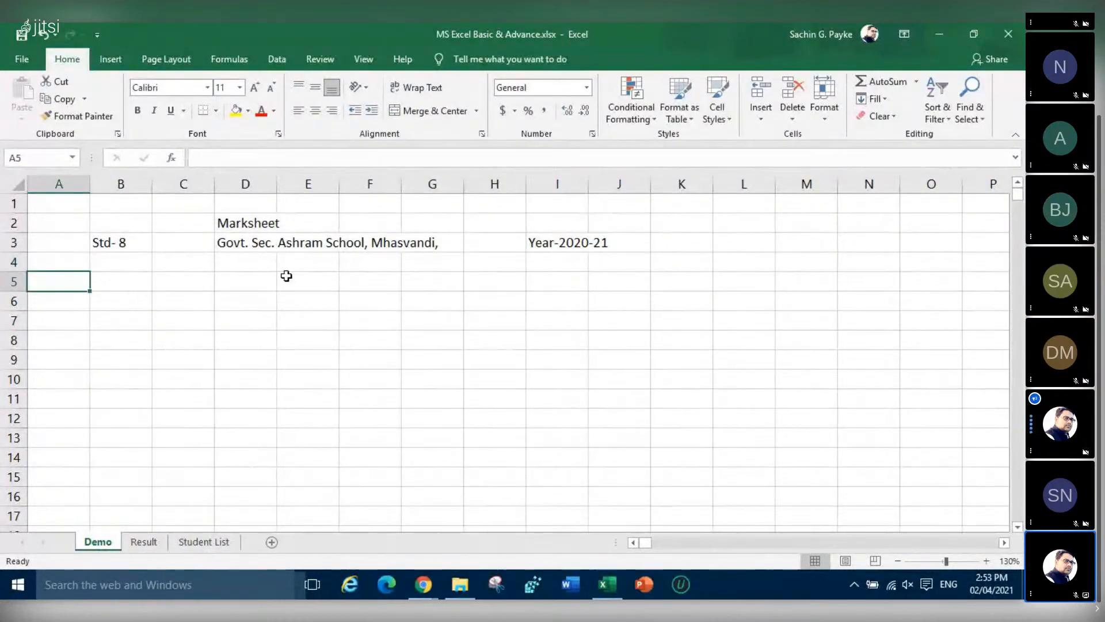
text(Sr.No)
key(Tab)
text(Studen)
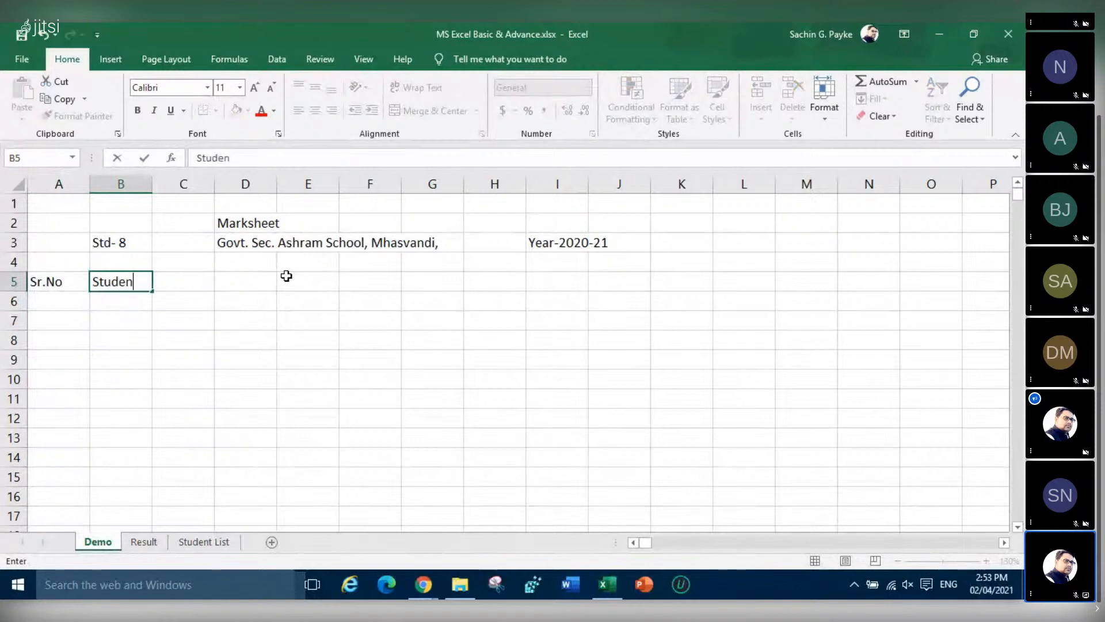
text(t Namw)
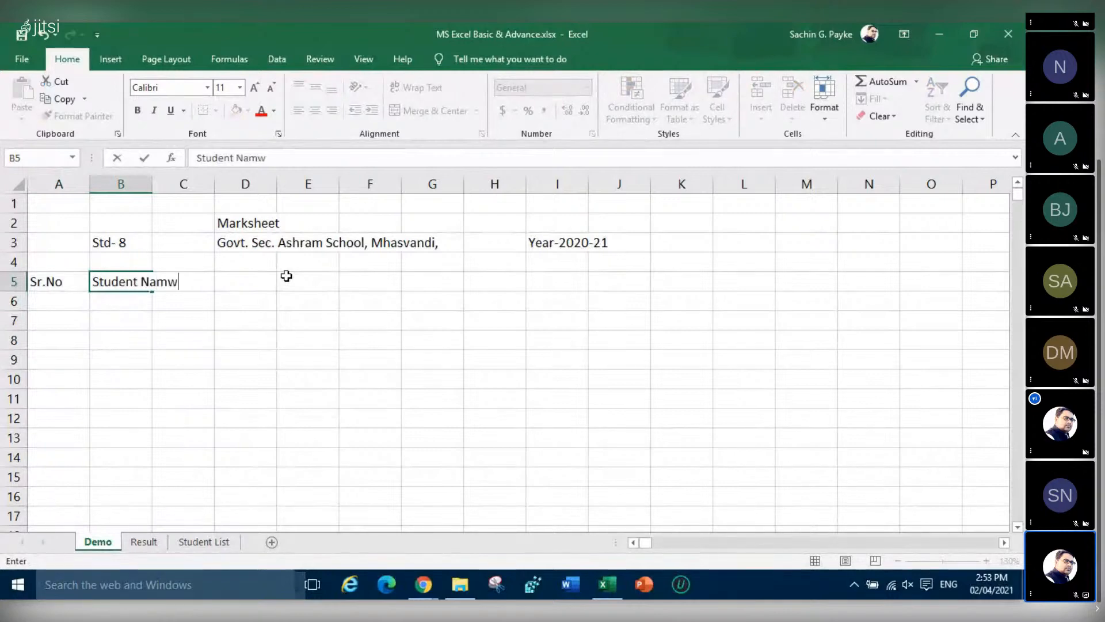
key(BackSpace)
text(e)
key(Tab)
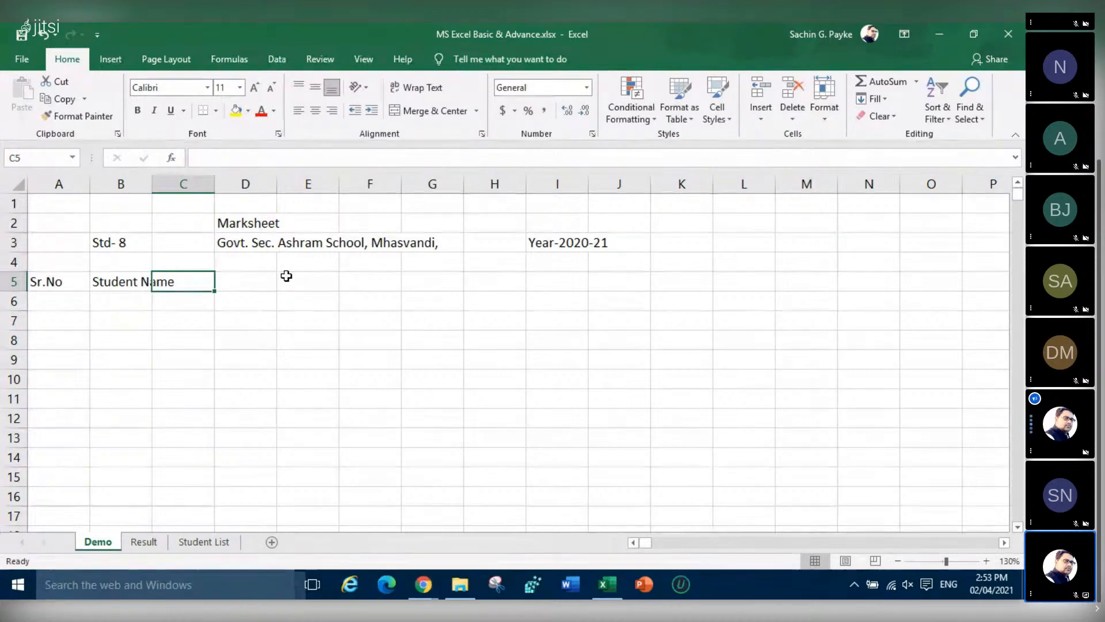
Enter the subject headings Mar, Hind and Eng in C5:E5 and check the layout of the Result sheet
text(Mar)
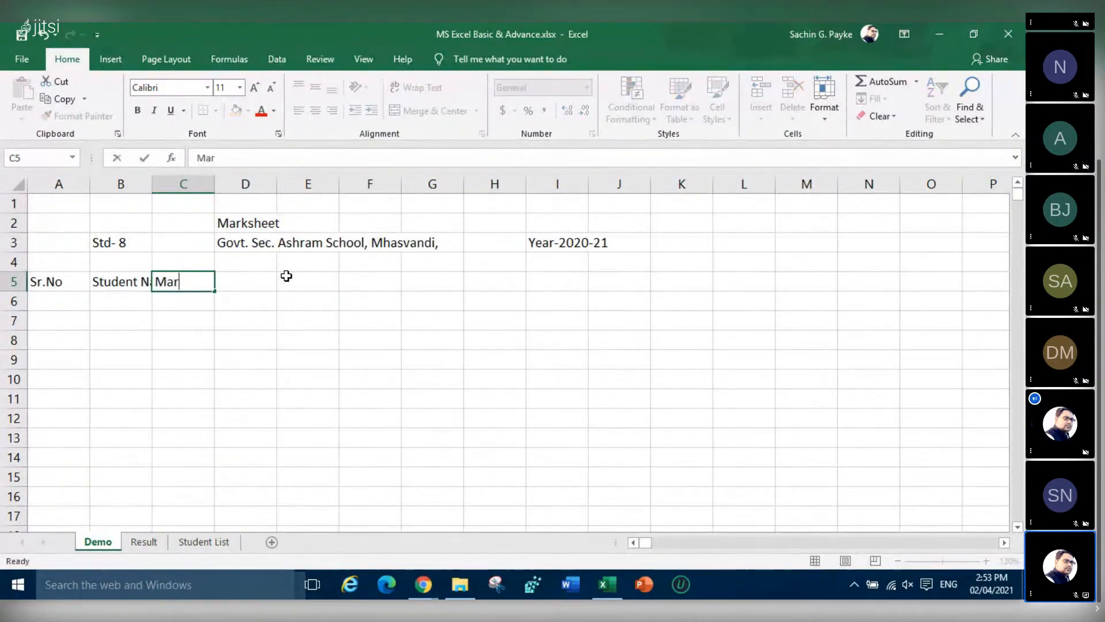
key(Tab)
text(Hind)
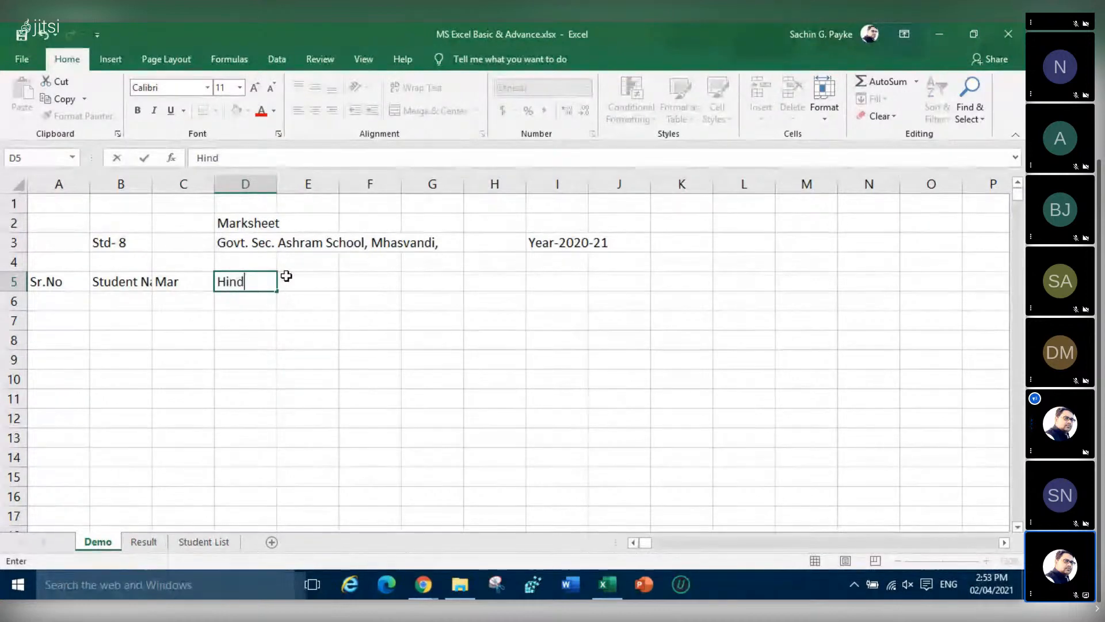
key(Tab)
text(En)
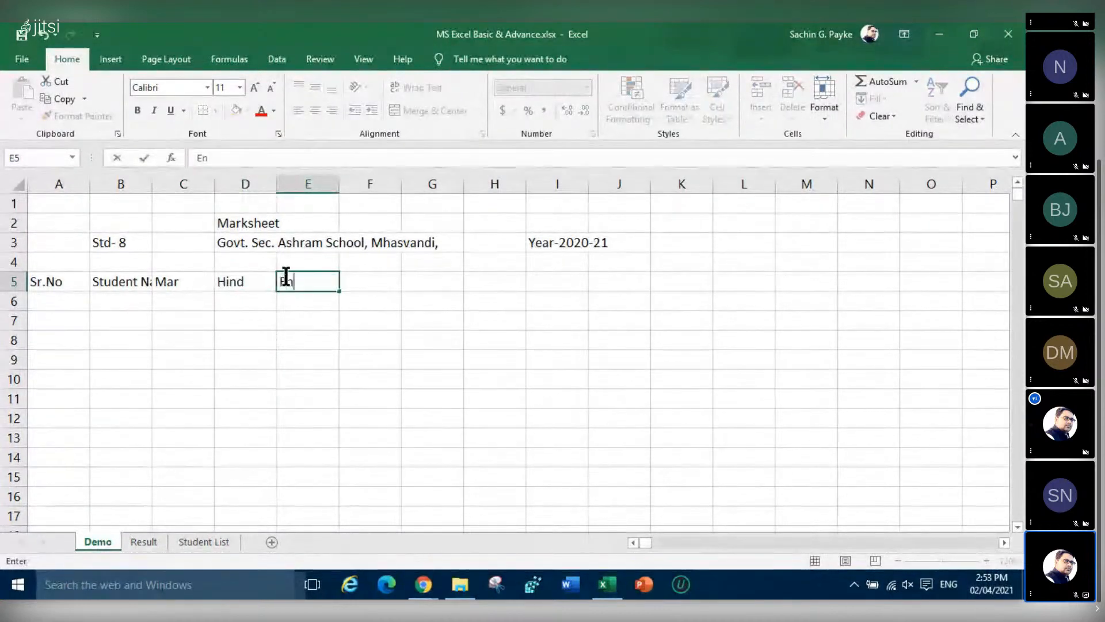
text(g)
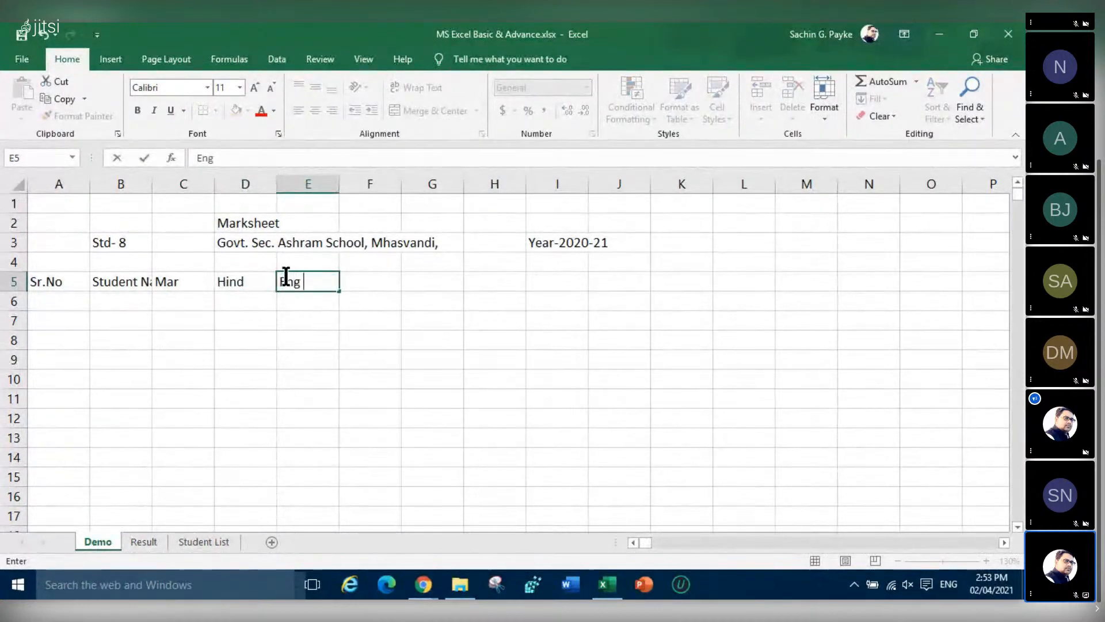
key(Tab)
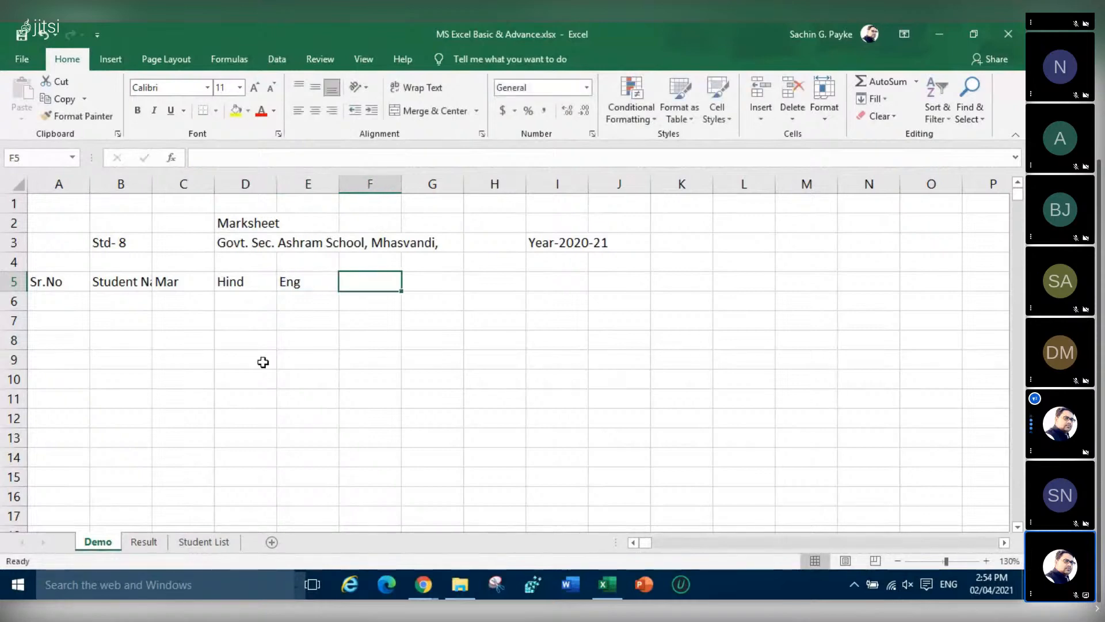
click(142, 542)
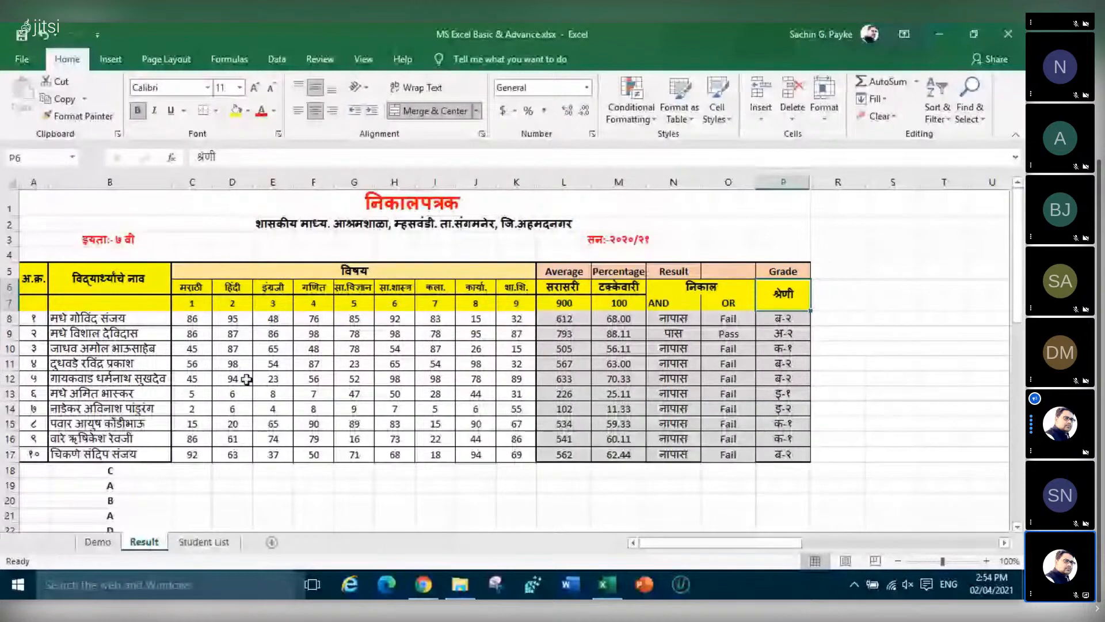
click(107, 542)
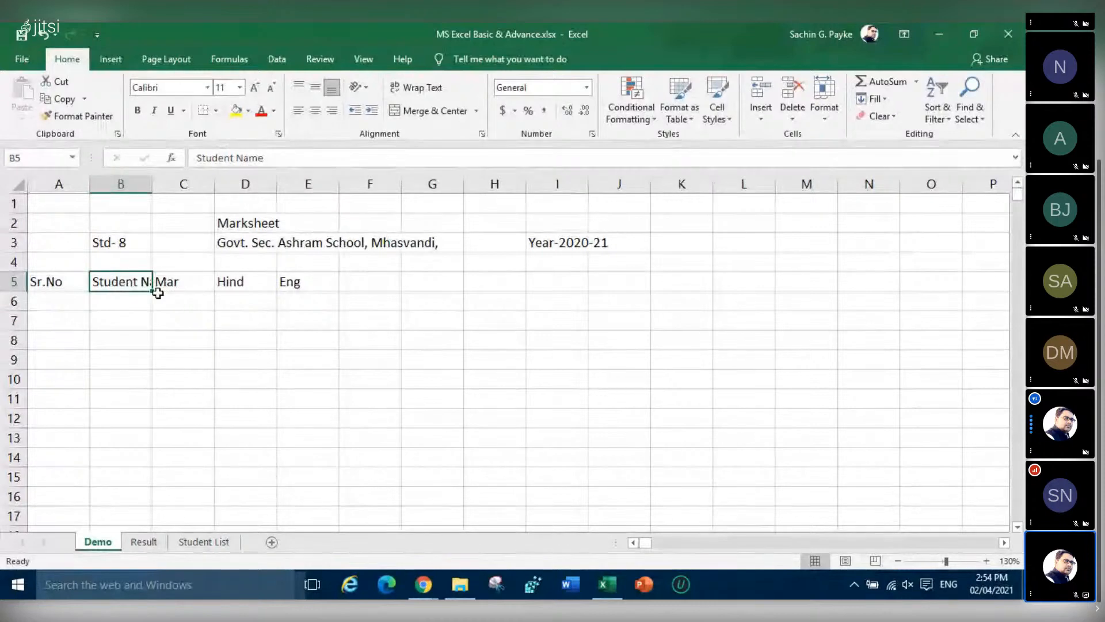
Adjust the widths of columns A to D, fitting B to Student Name, C to Mar and narrowing D around Hind
drag(152, 184, 90, 188)
double_click(152, 183)
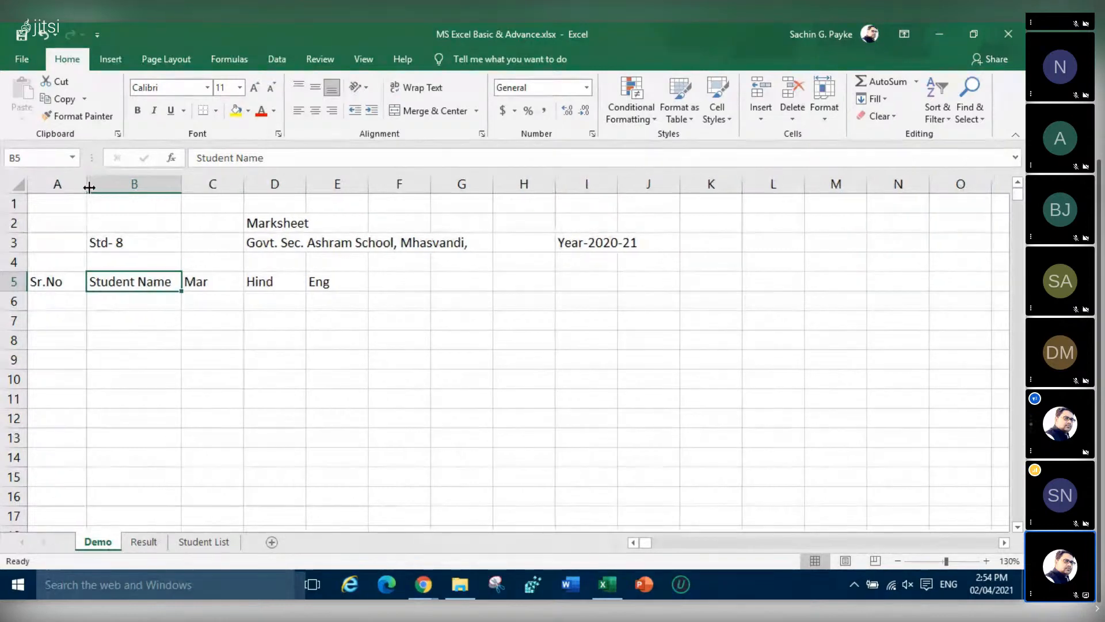
double_click(243, 184)
double_click(274, 184)
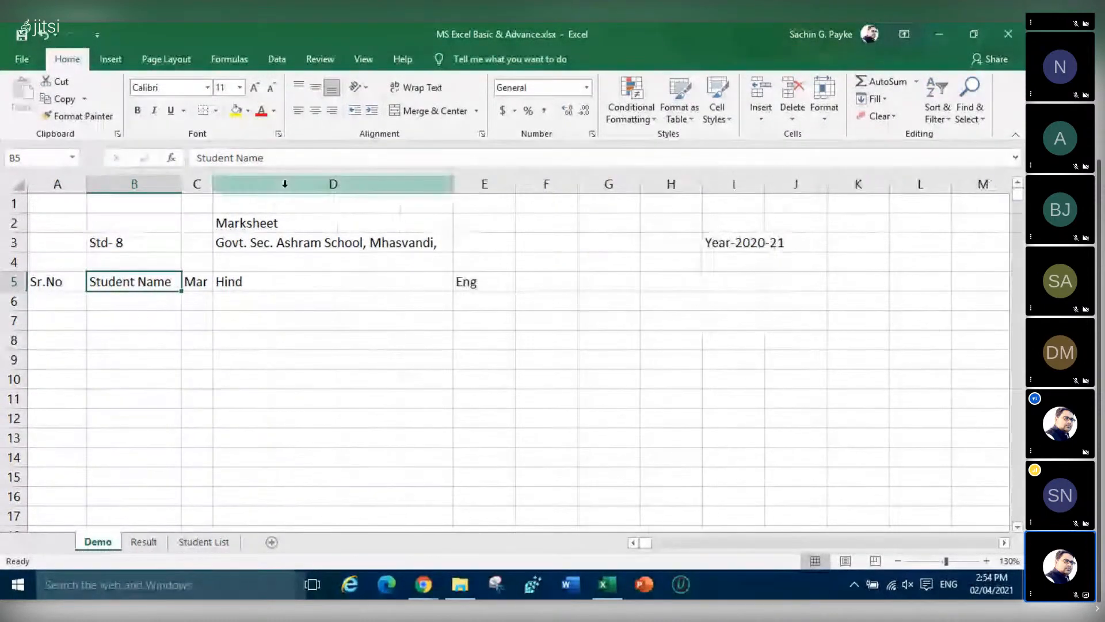
drag(257, 237, 259, 222)
click(371, 276)
drag(452, 185, 262, 213)
click(355, 338)
Enter the heading Avr in cell F5 after the subject columns
click(354, 283)
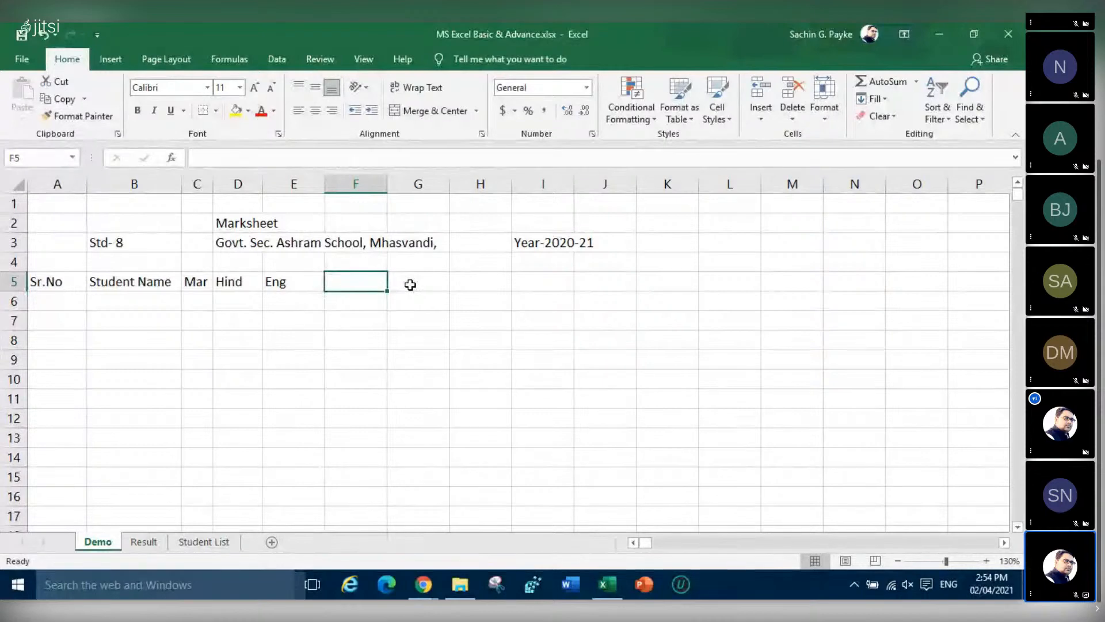
text(Aver)
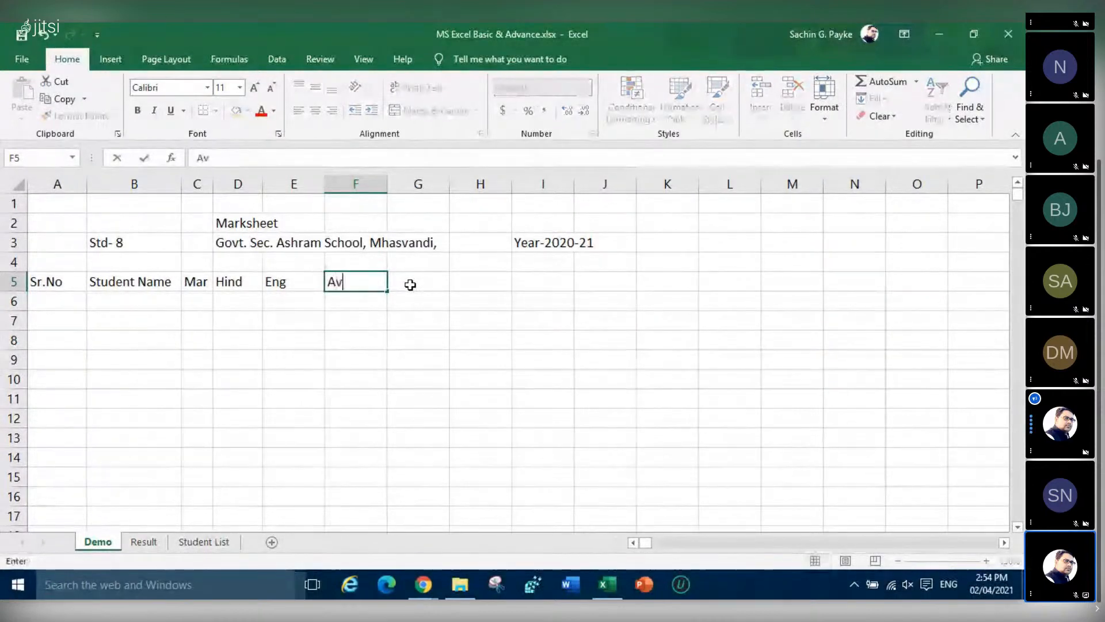
key(BackSpace)
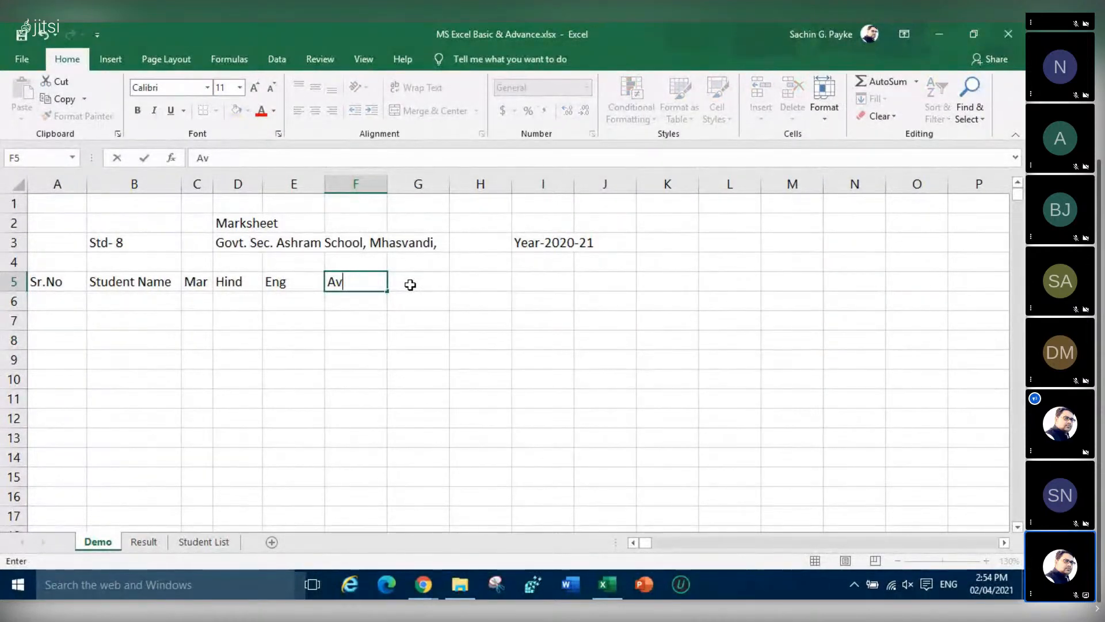
key(BackSpace)
text(vr)
click(411, 284)
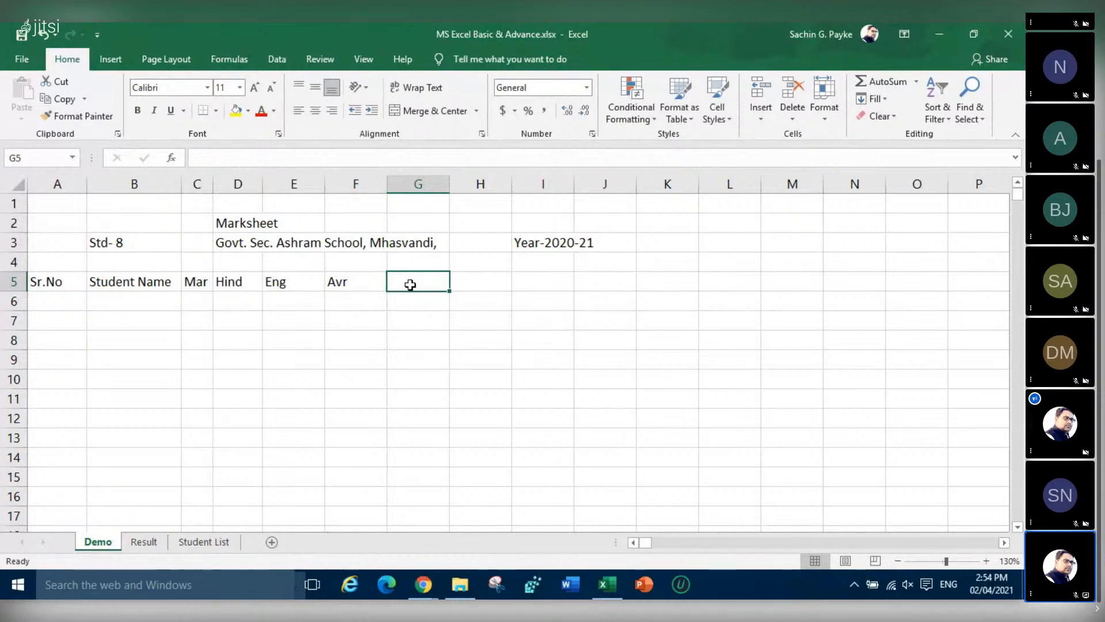
Enter the headings Percentage in G5 and Grade in H5, and make A6 the active cell
text(P)
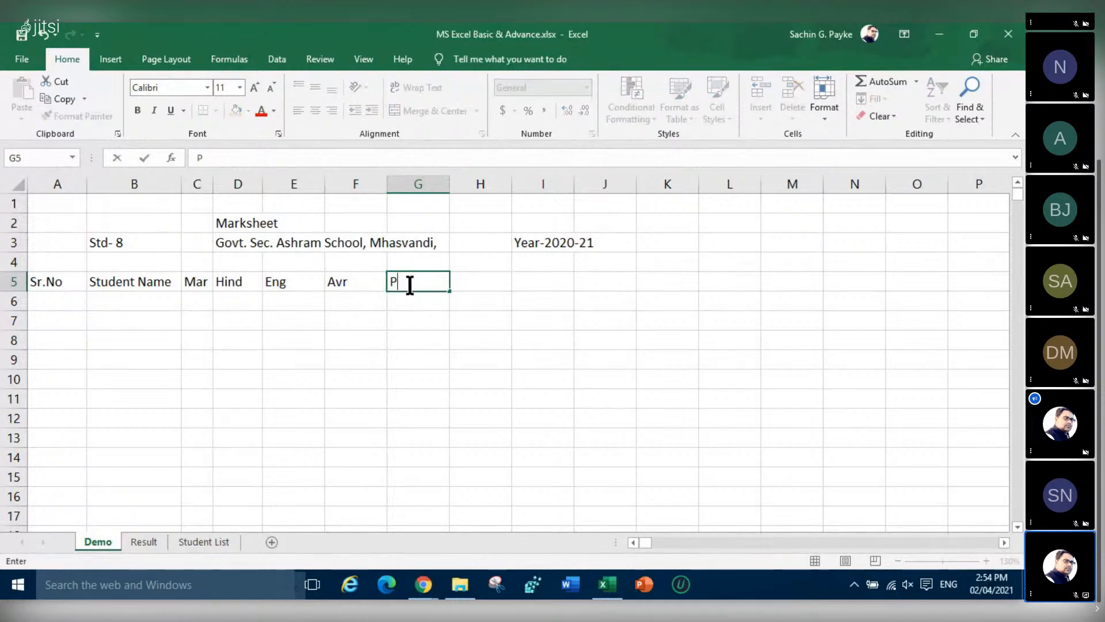
text(ercentage)
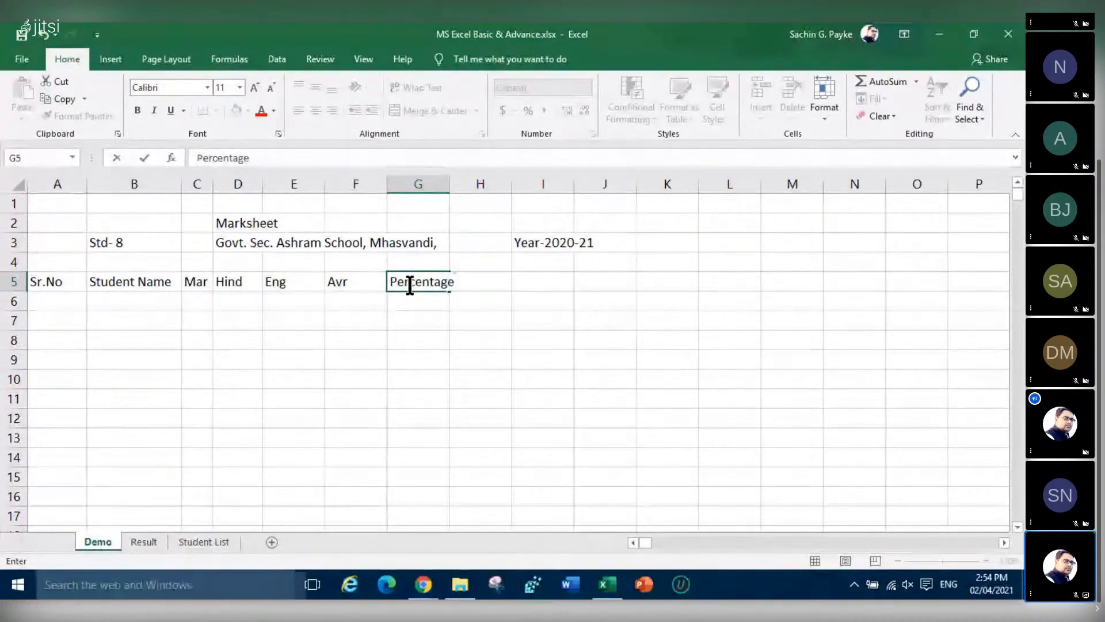
key(Tab)
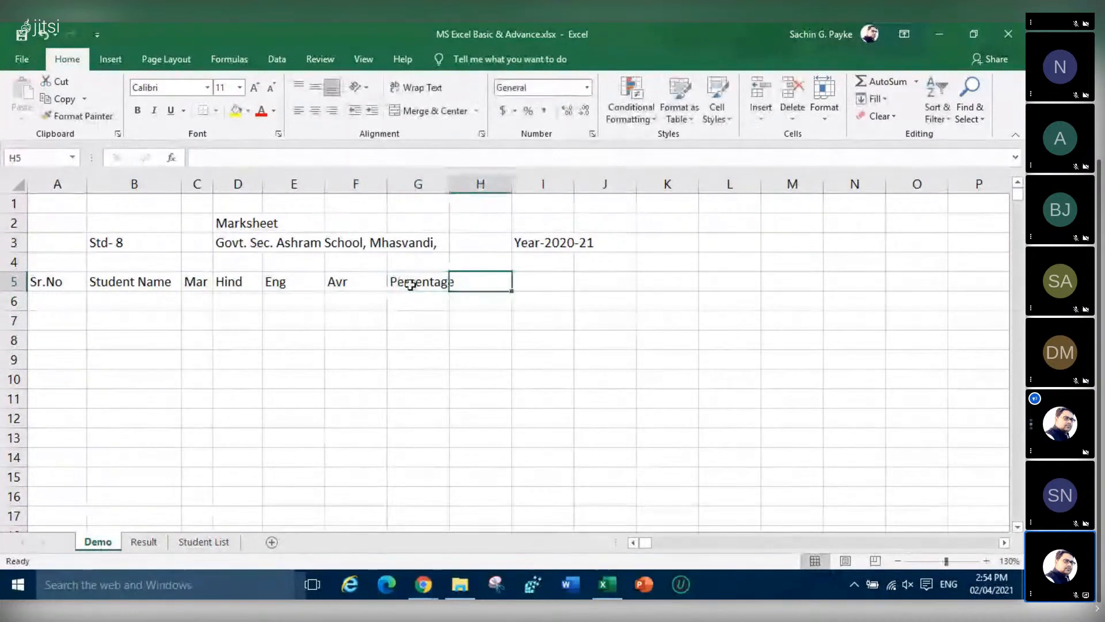
text(Gra)
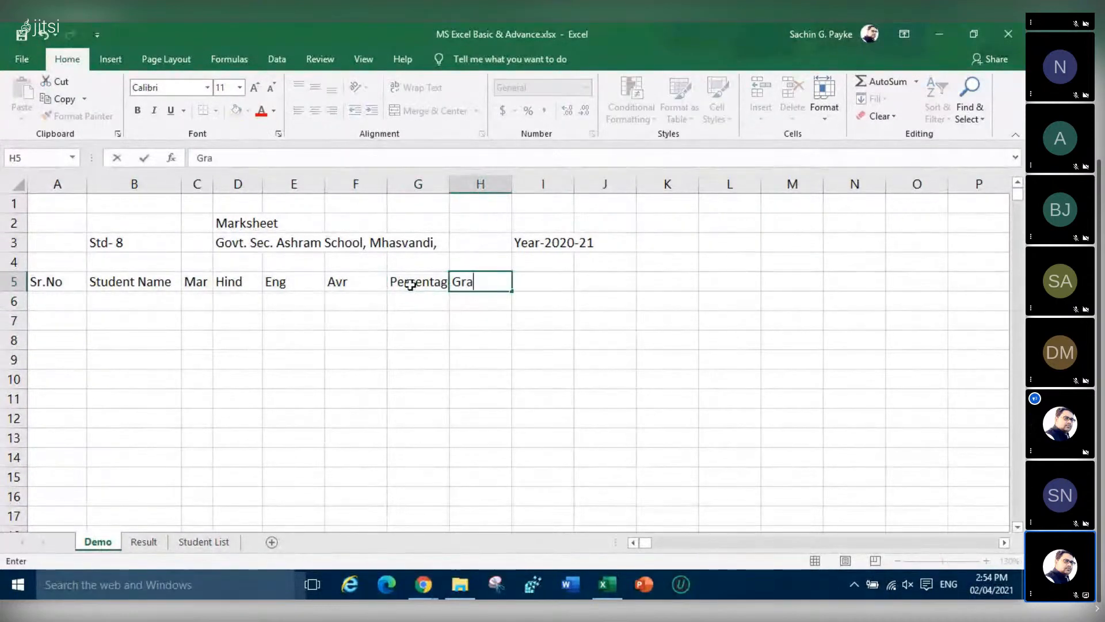
text(de)
key(Return)
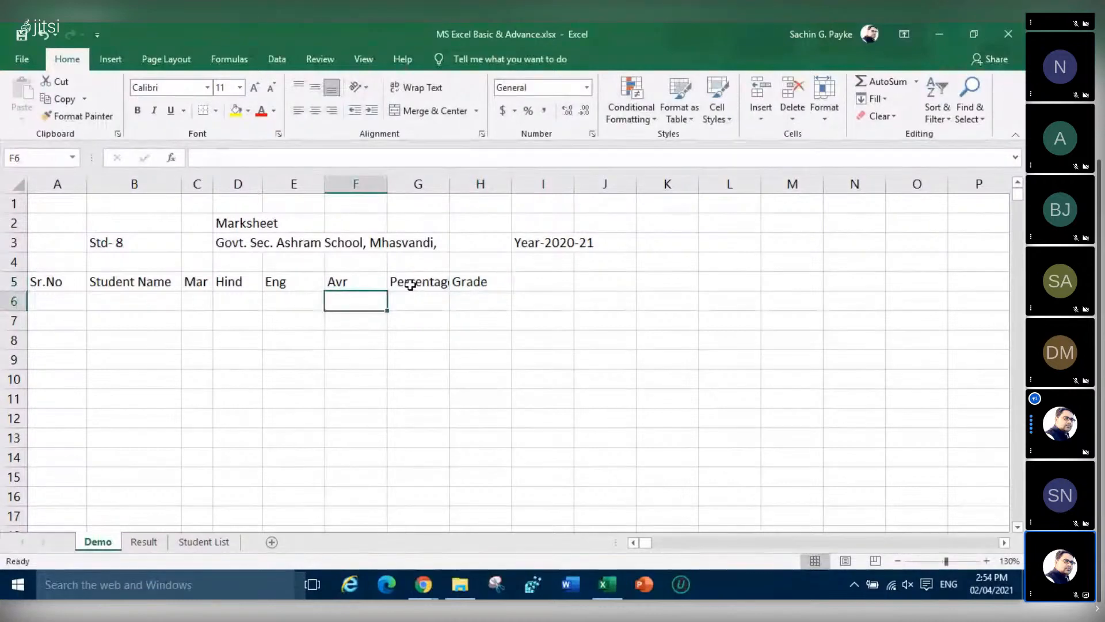
click(74, 302)
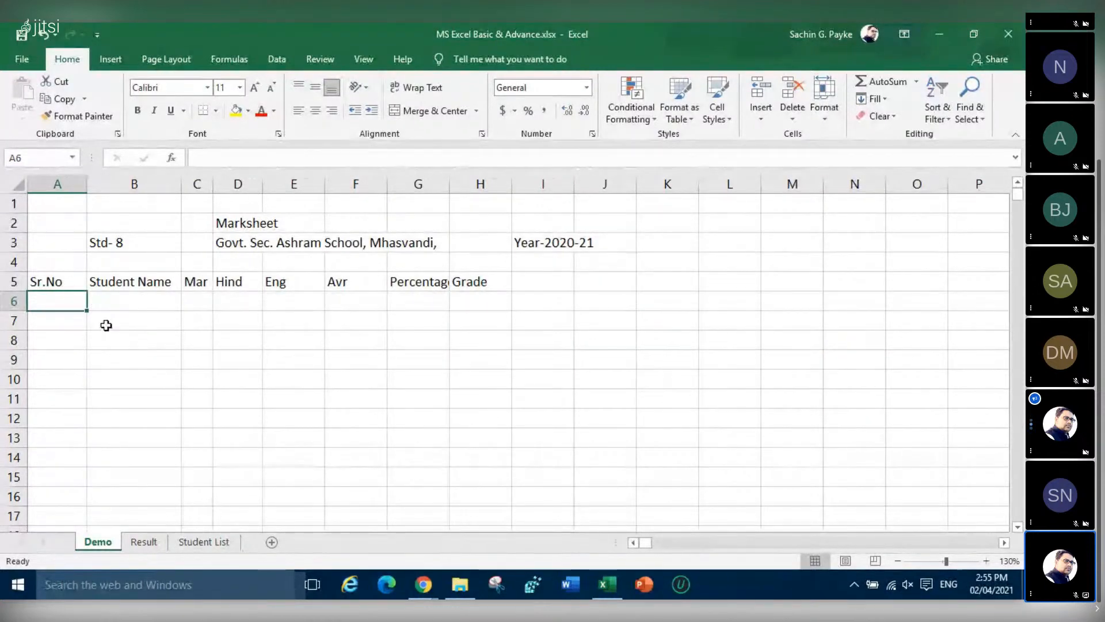
Enter 1 in A6 and fill the serial numbers down to A12 as a series
text(1)
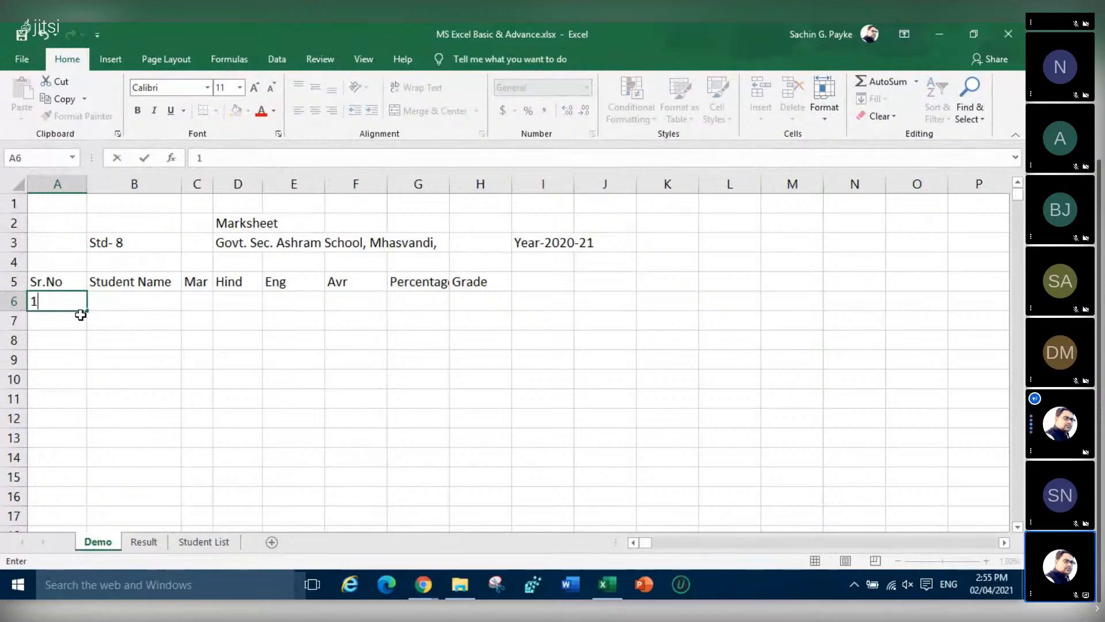
key(Return)
click(60, 298)
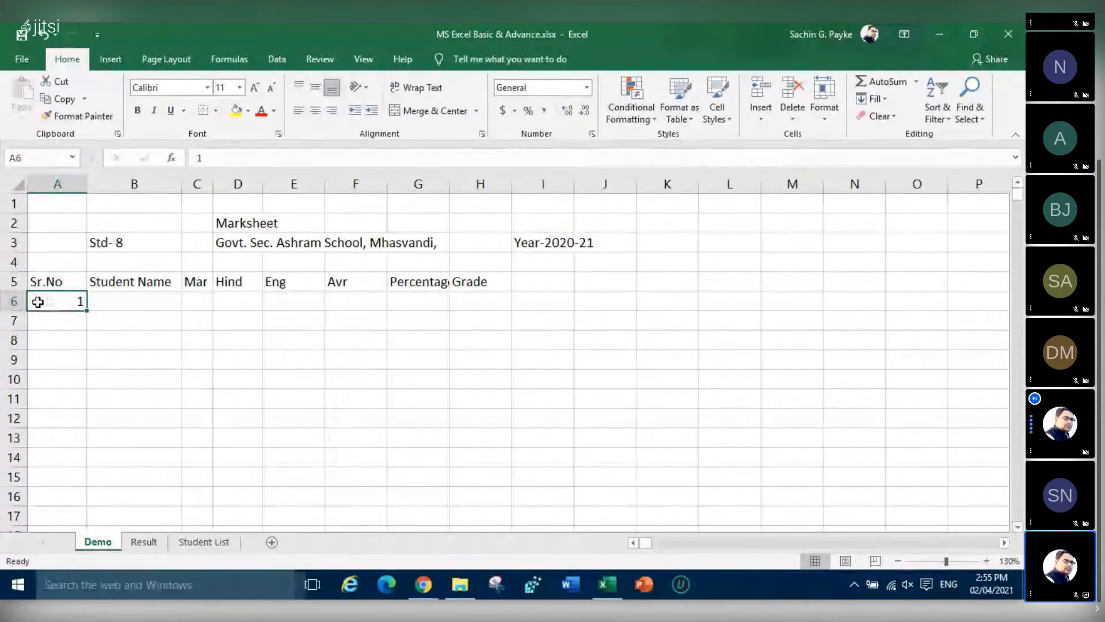
click(986, 561)
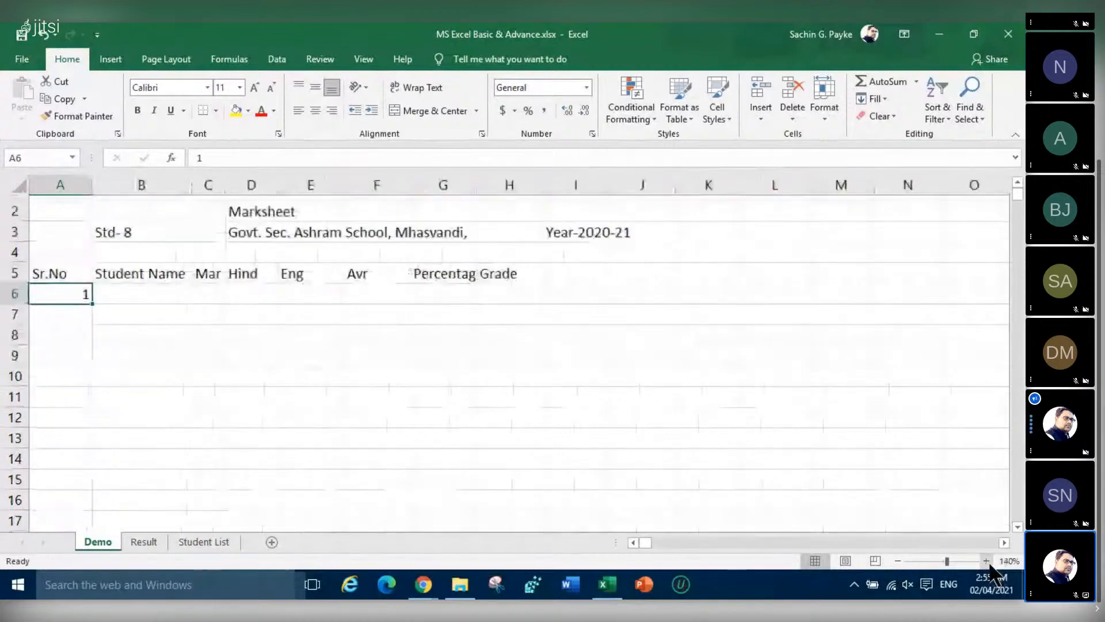
click(987, 561)
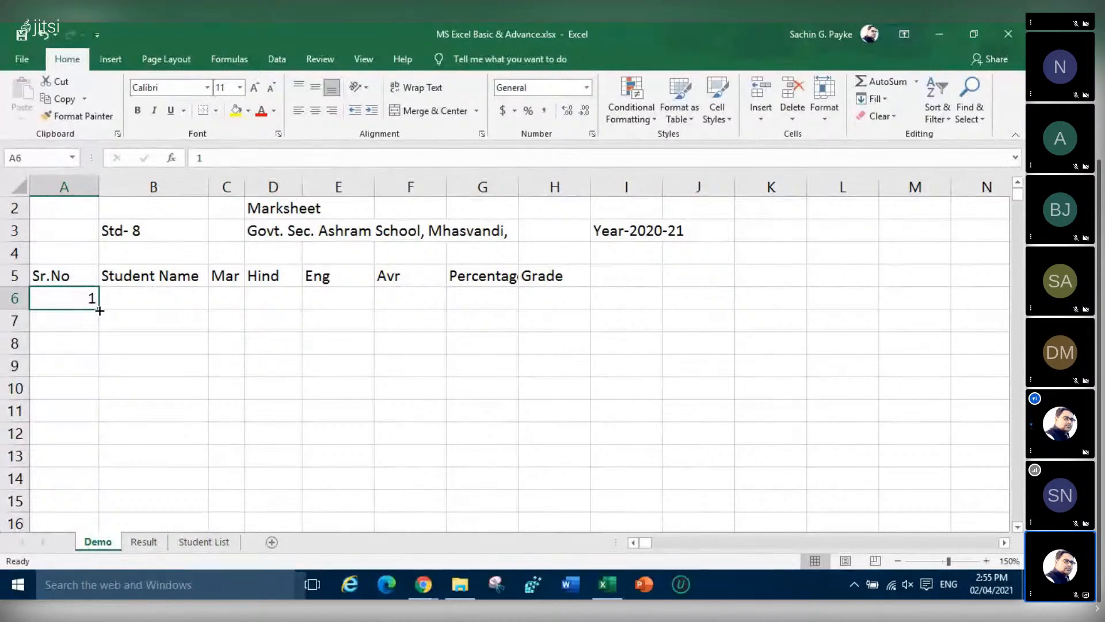
drag(99, 311, 100, 445)
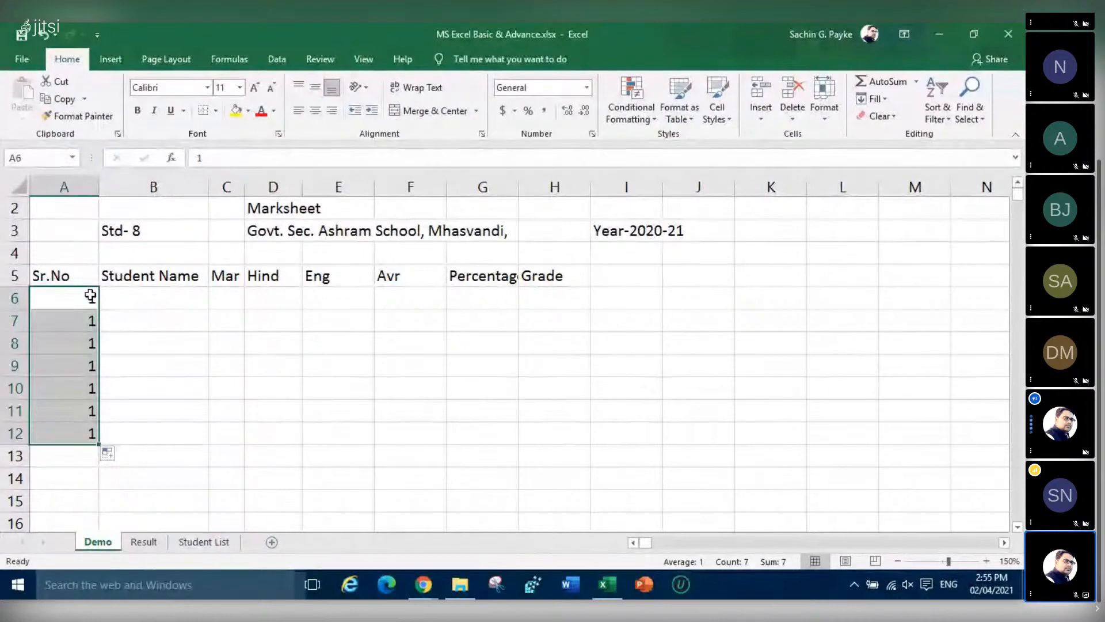
click(121, 453)
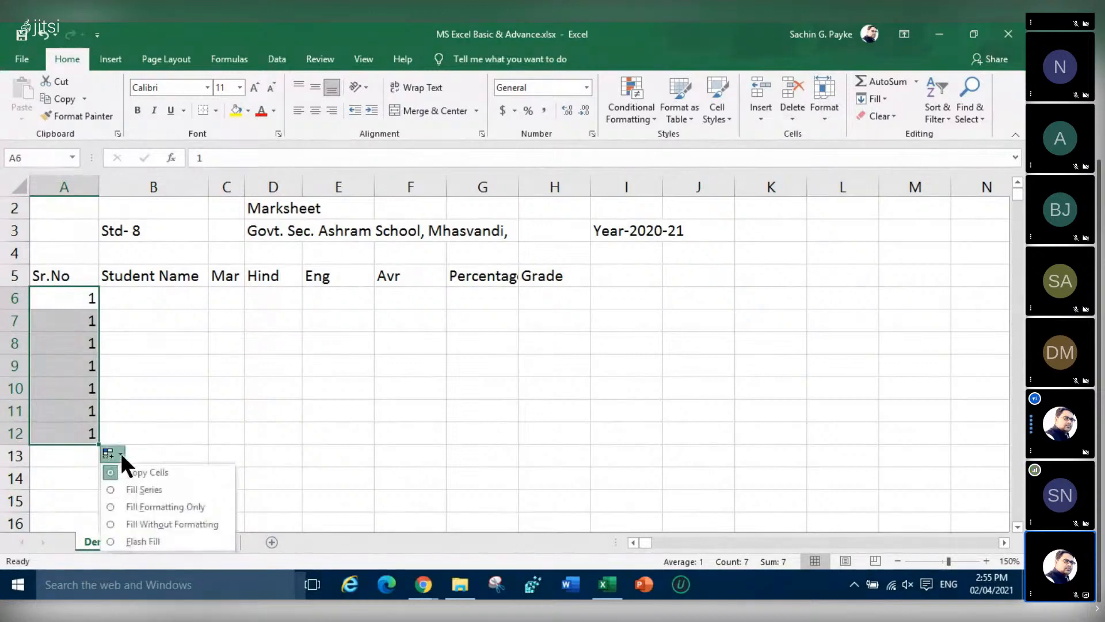
click(136, 491)
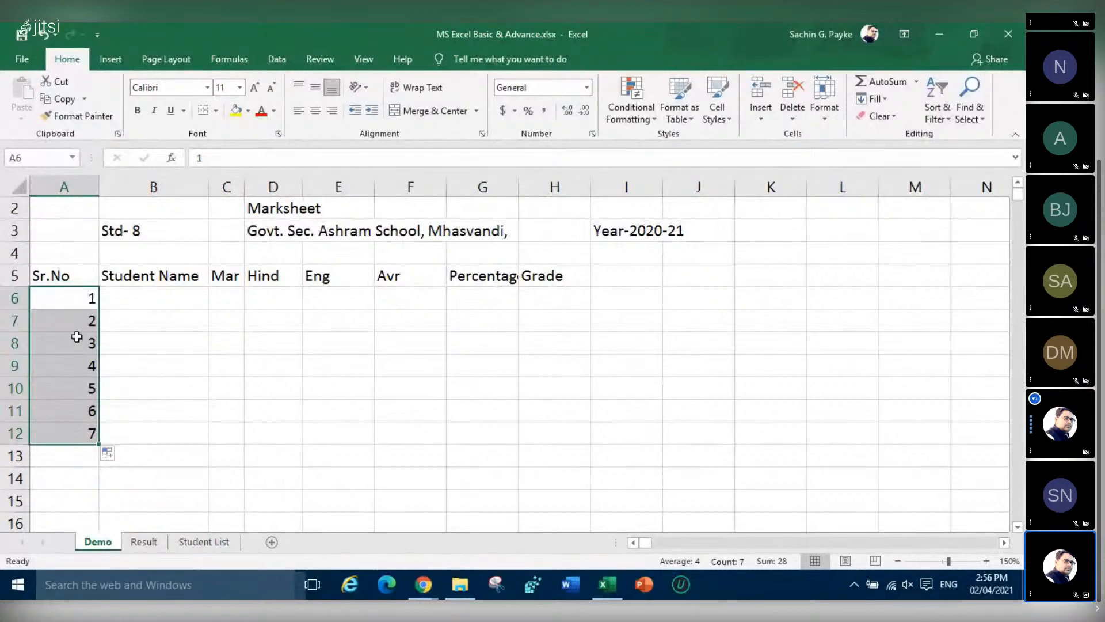
Clear the serial numbers from A6:A12
click(161, 433)
drag(64, 297, 86, 450)
key(Delete)
click(227, 388)
Enter 1 in A6, extend it as a number series down to A15, and delete the filled numbers
click(52, 299)
text(1)
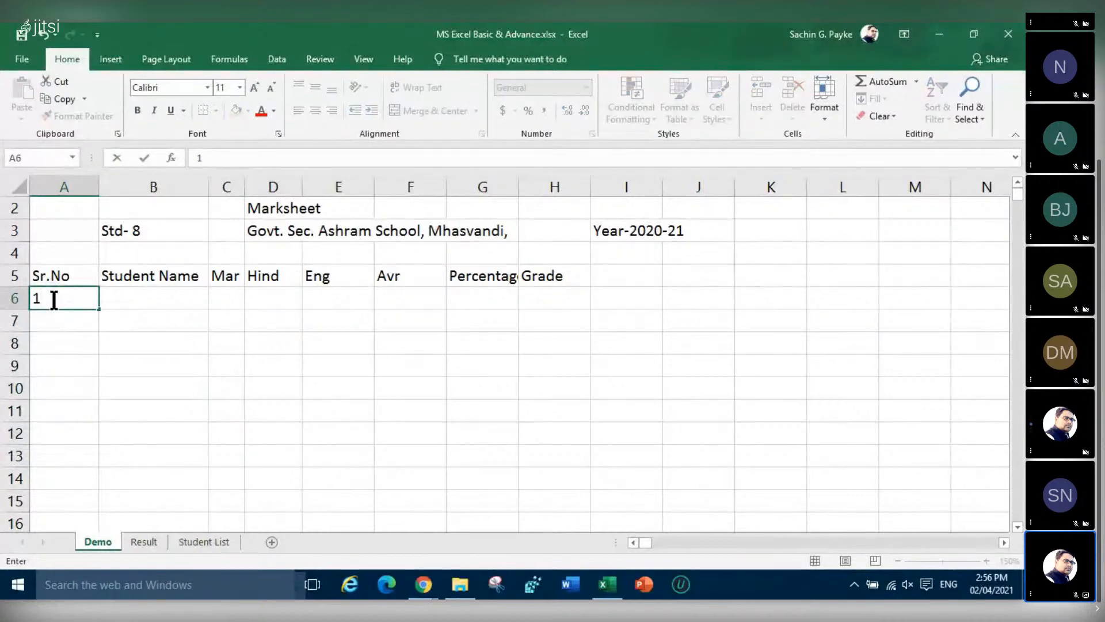
click(110, 337)
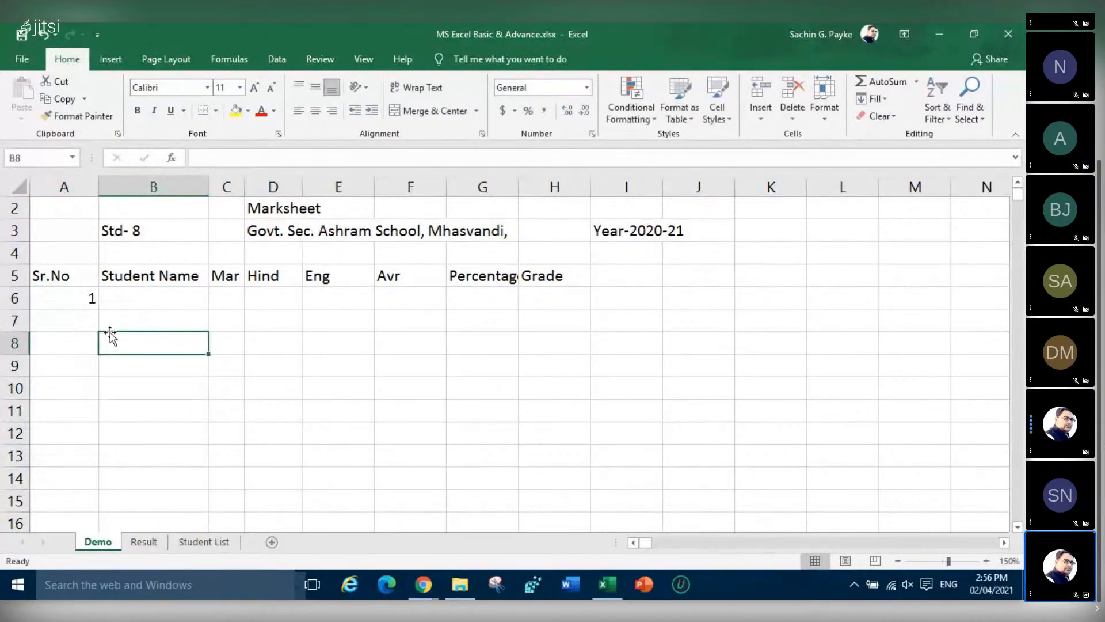
click(79, 298)
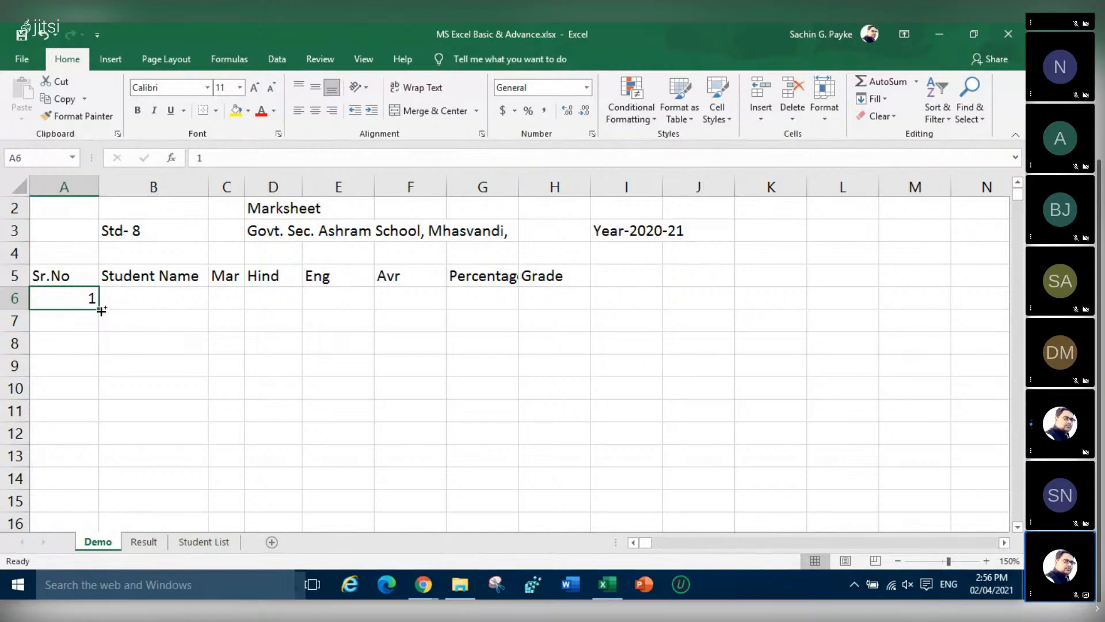
drag(99, 308, 97, 503)
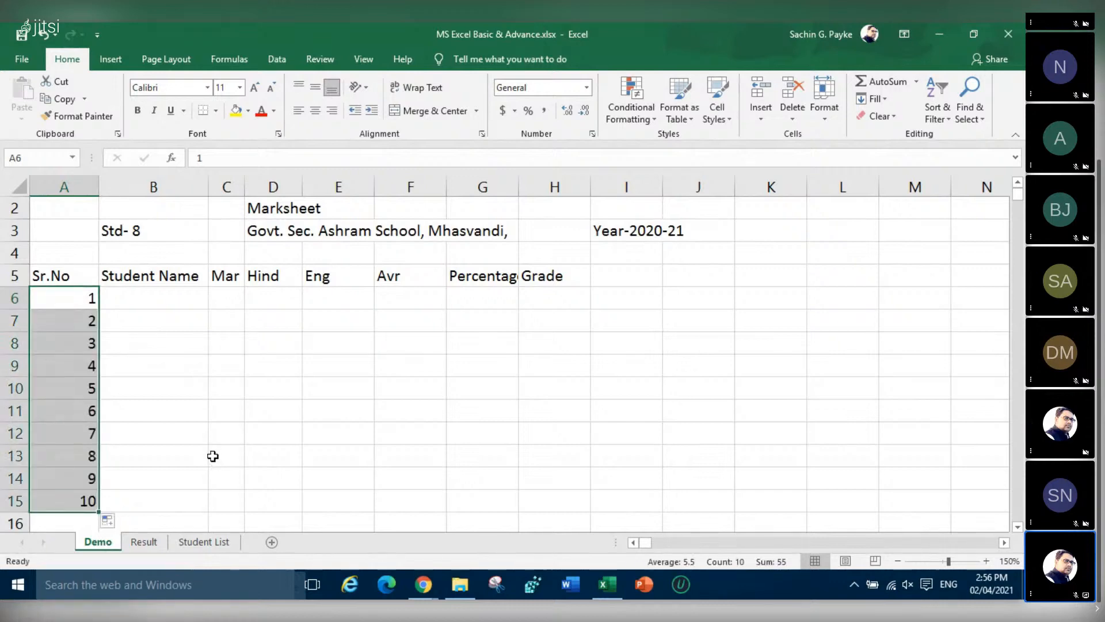
key(Delete)
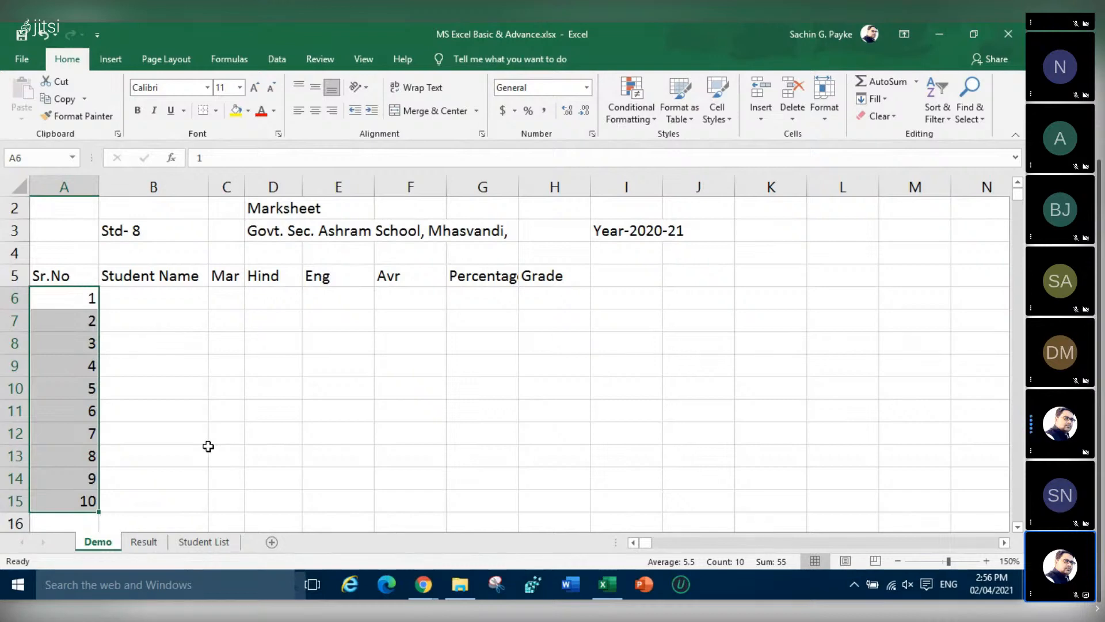
click(194, 433)
Enter 1 and 2 in A6:A7, extend the pattern down to A14, and clear those numbers
click(74, 298)
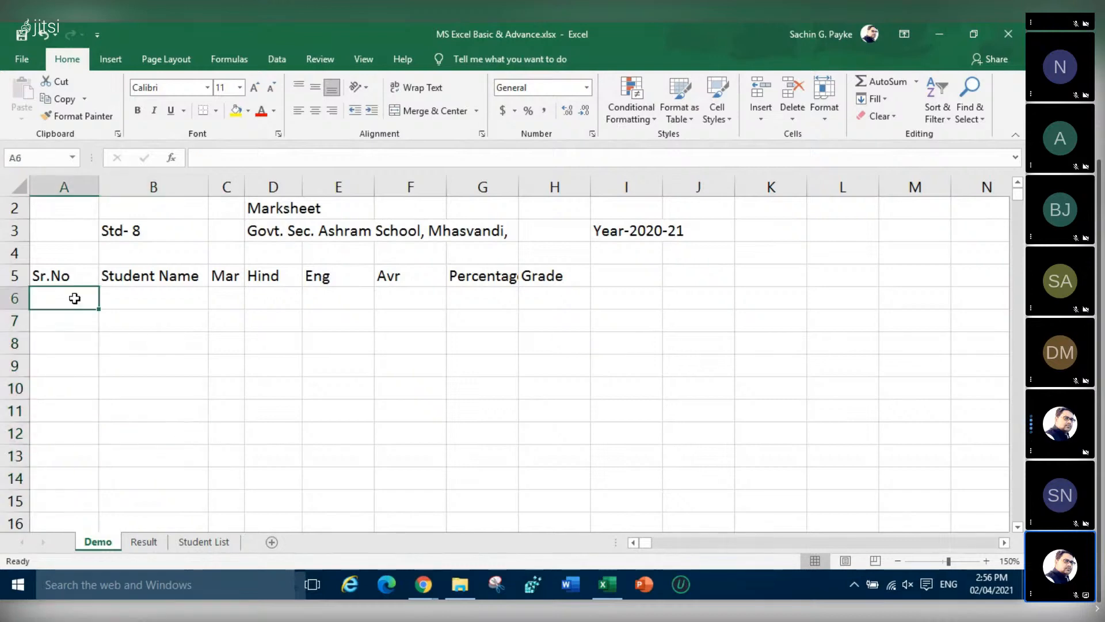
text(1)
click(44, 320)
text(2)
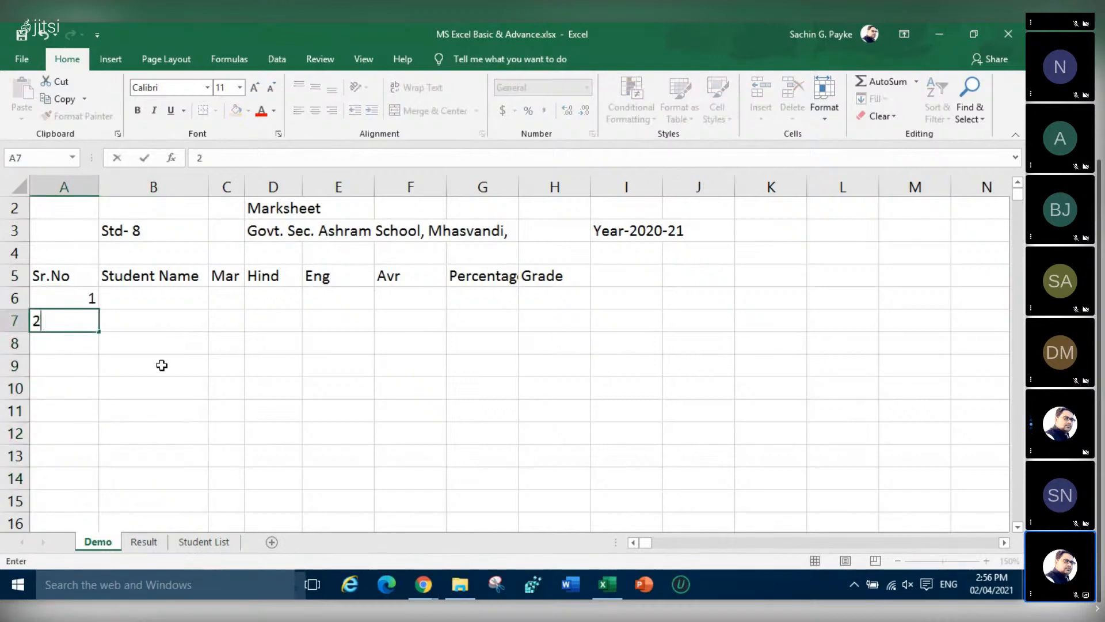
click(192, 375)
drag(76, 297, 102, 496)
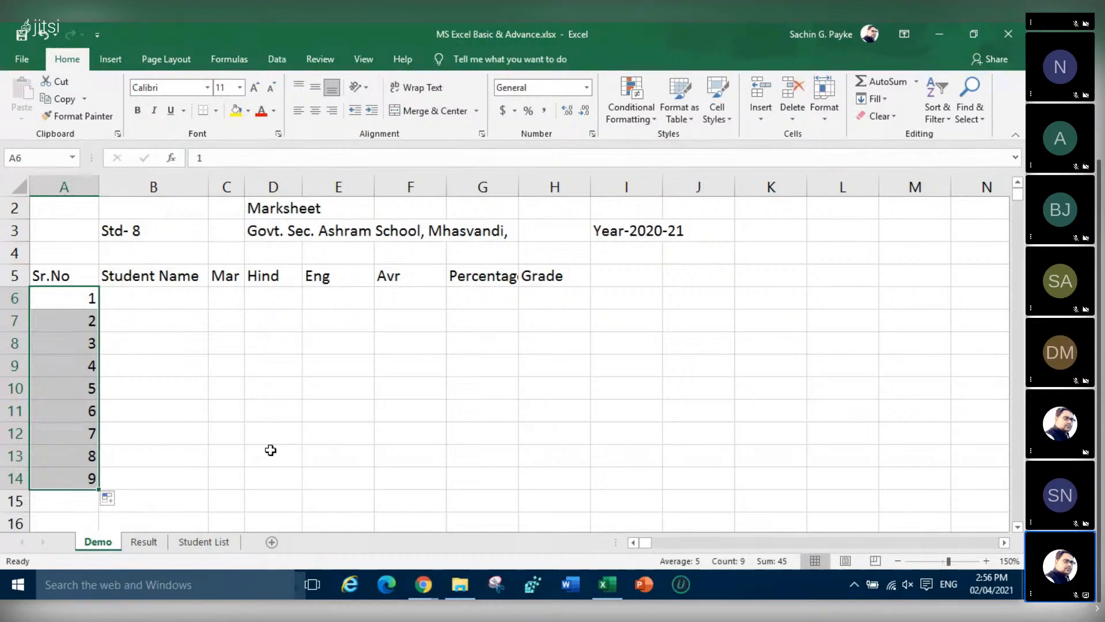
key(Delete)
click(153, 388)
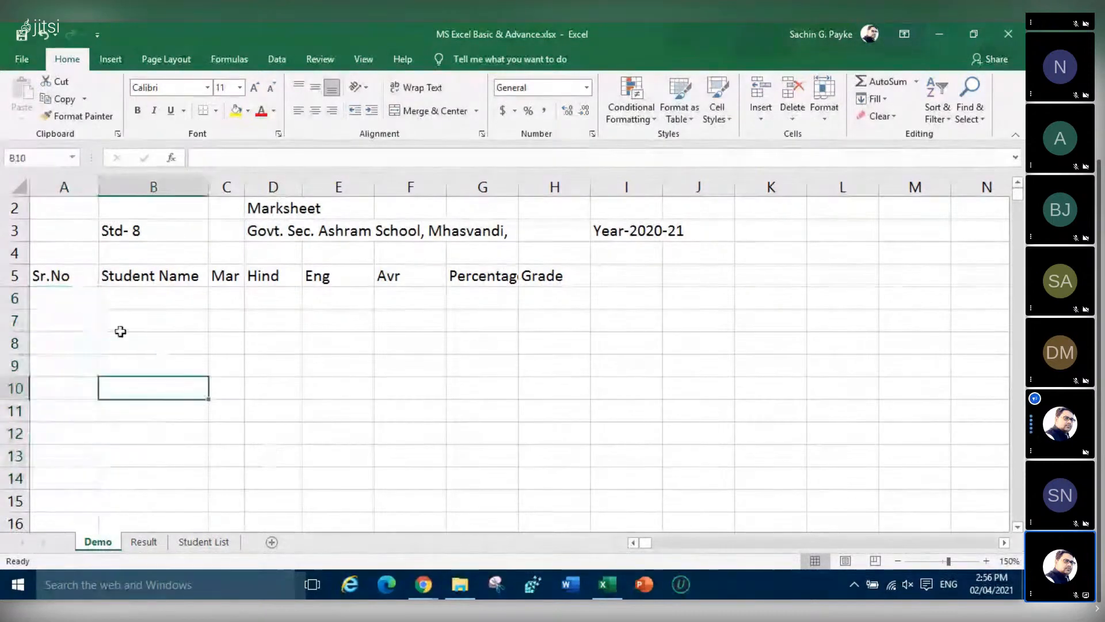
Number the Sr.No column from 1 to 10 in A6:A15 by filling a series from 1
click(81, 299)
text(1)
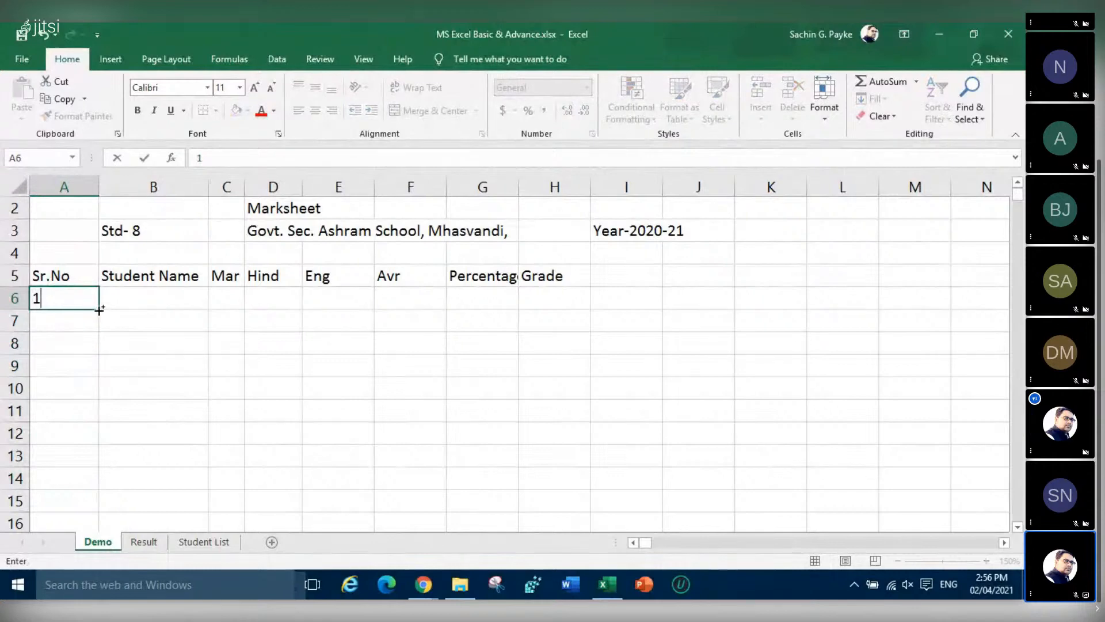
drag(99, 309, 99, 507)
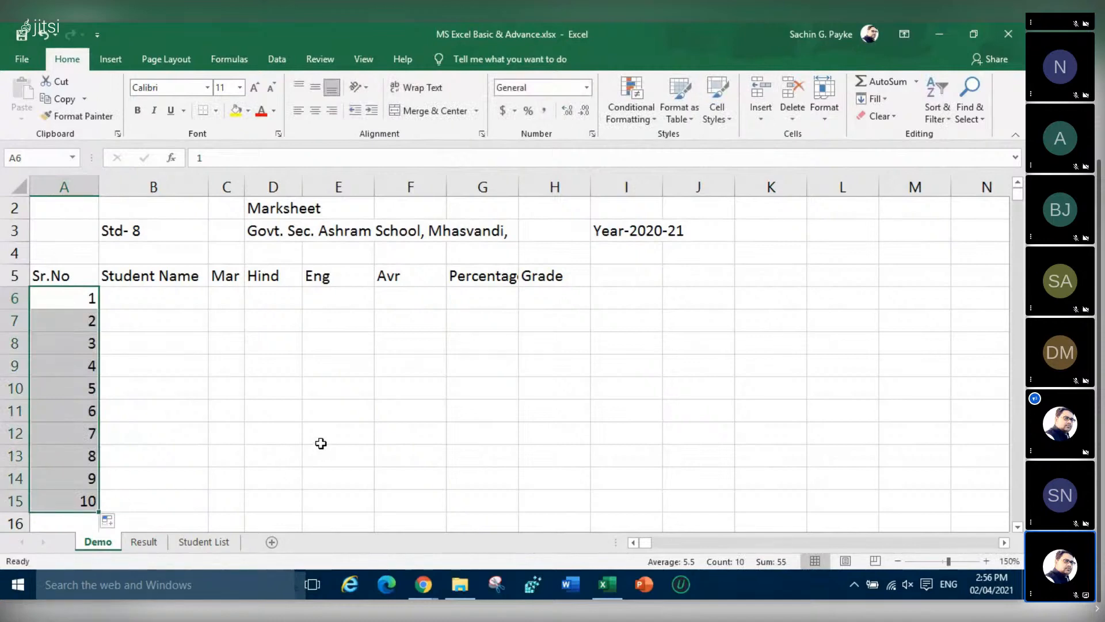
click(321, 443)
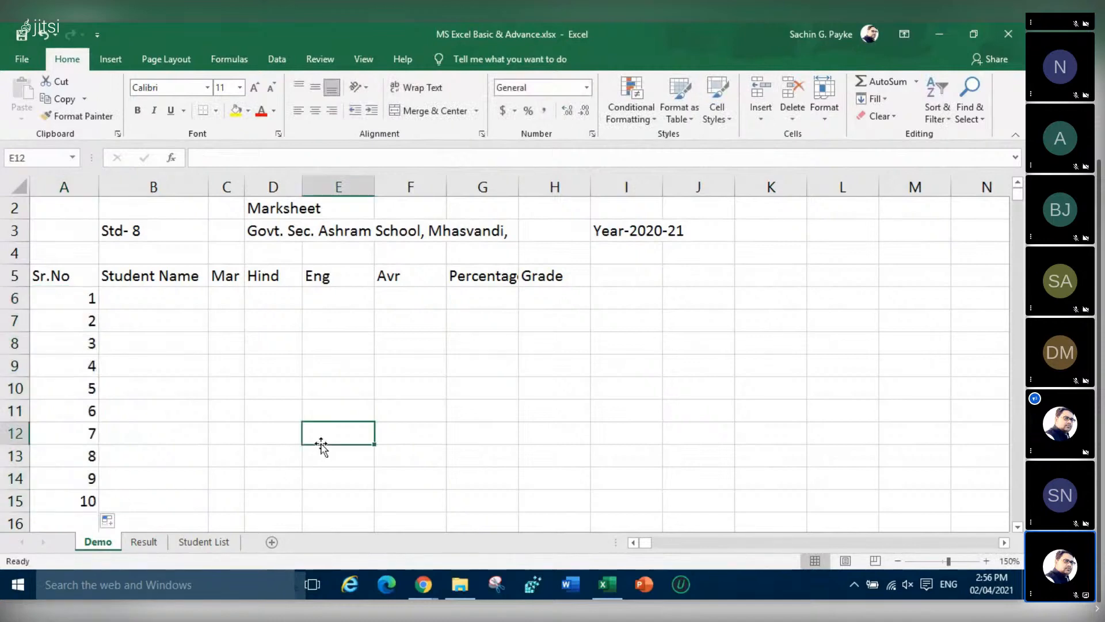
Enter the placeholder student names A, B, D, A and H in B6:B10
click(164, 301)
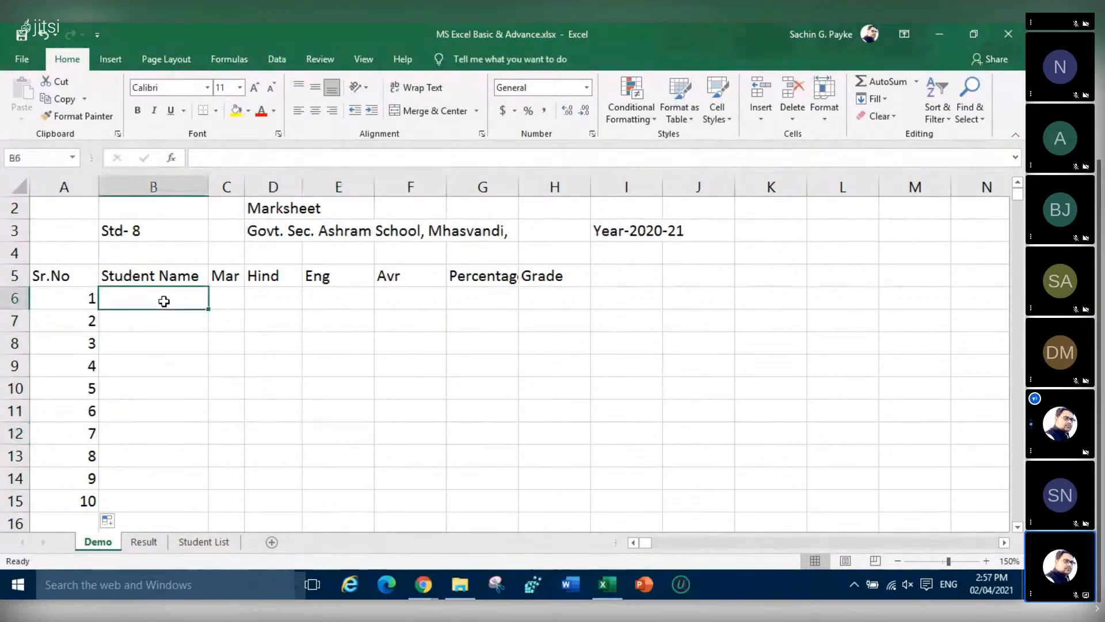
text(A)
click(153, 322)
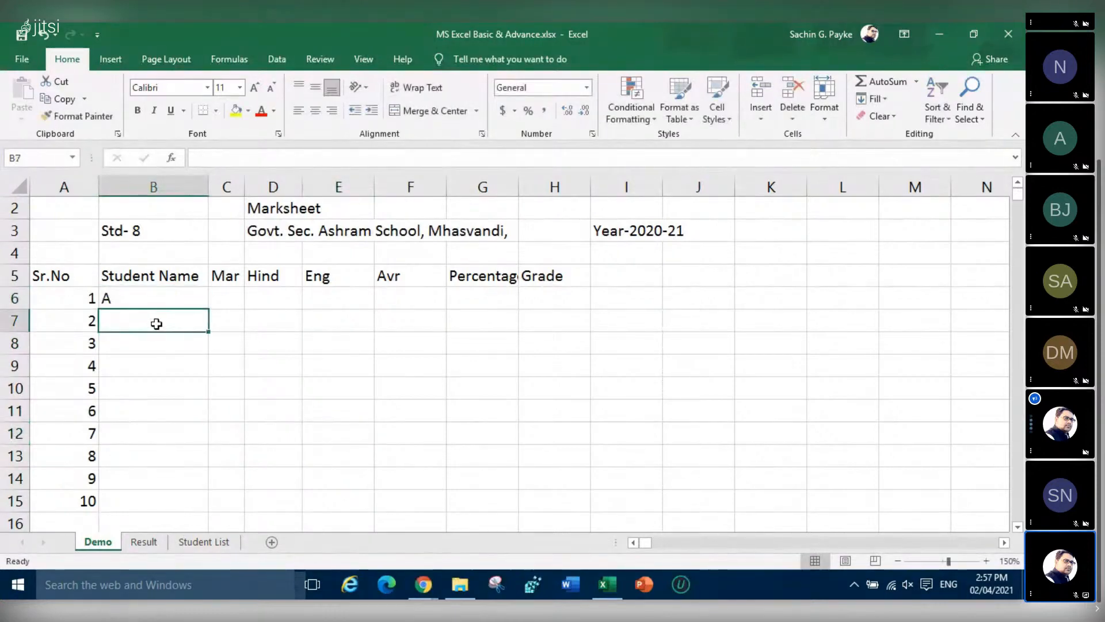
text(B)
drag(151, 343, 149, 355)
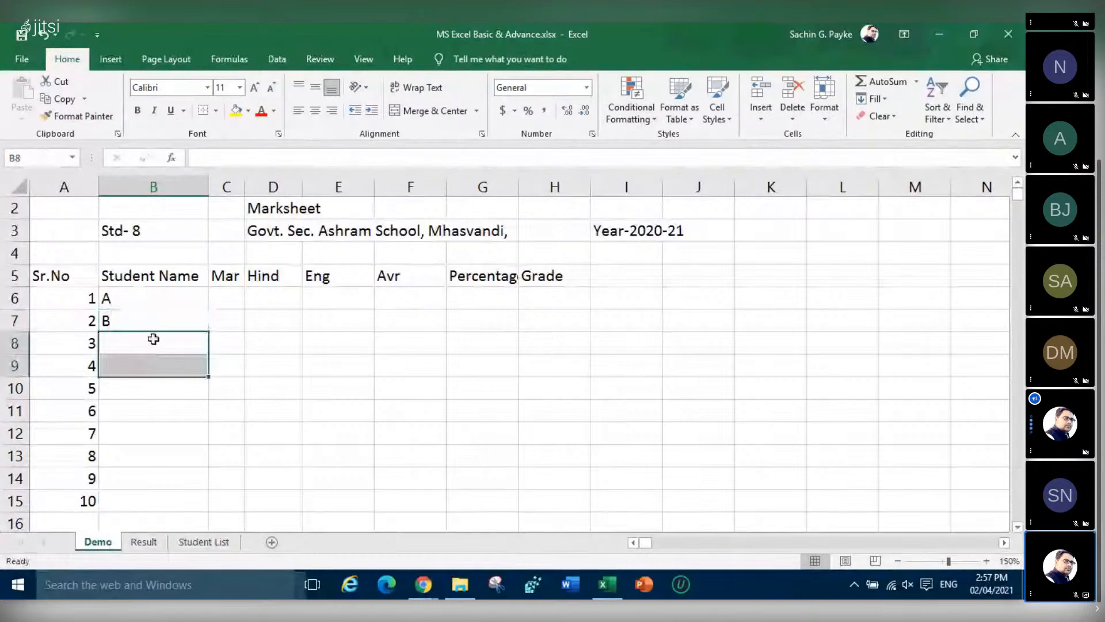
click(153, 338)
text(D)
click(160, 377)
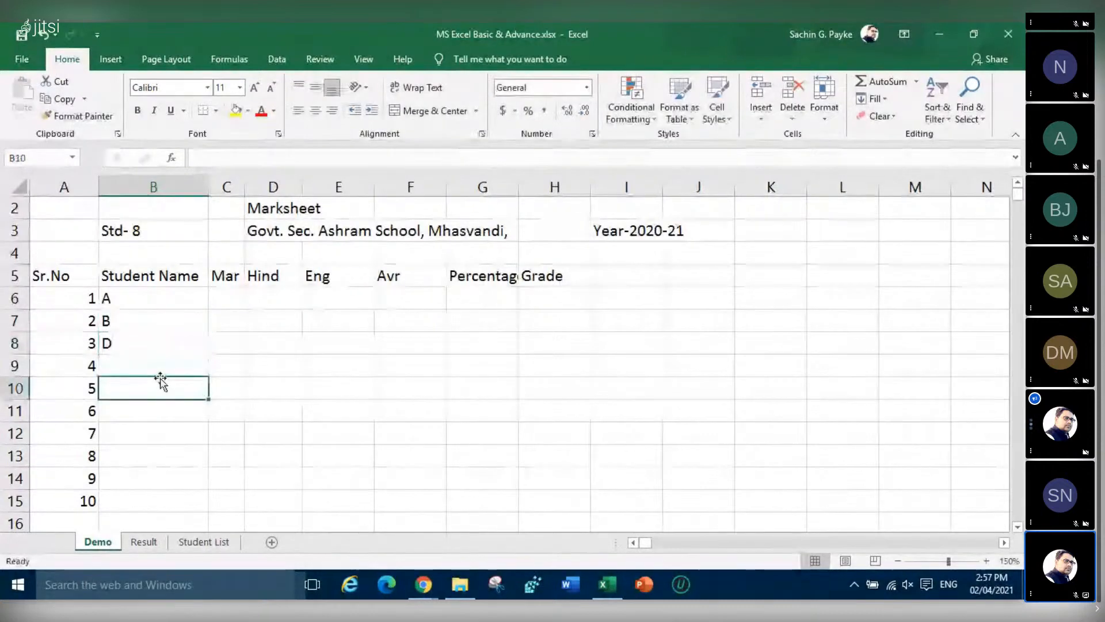
text(H)
click(149, 362)
text(A)
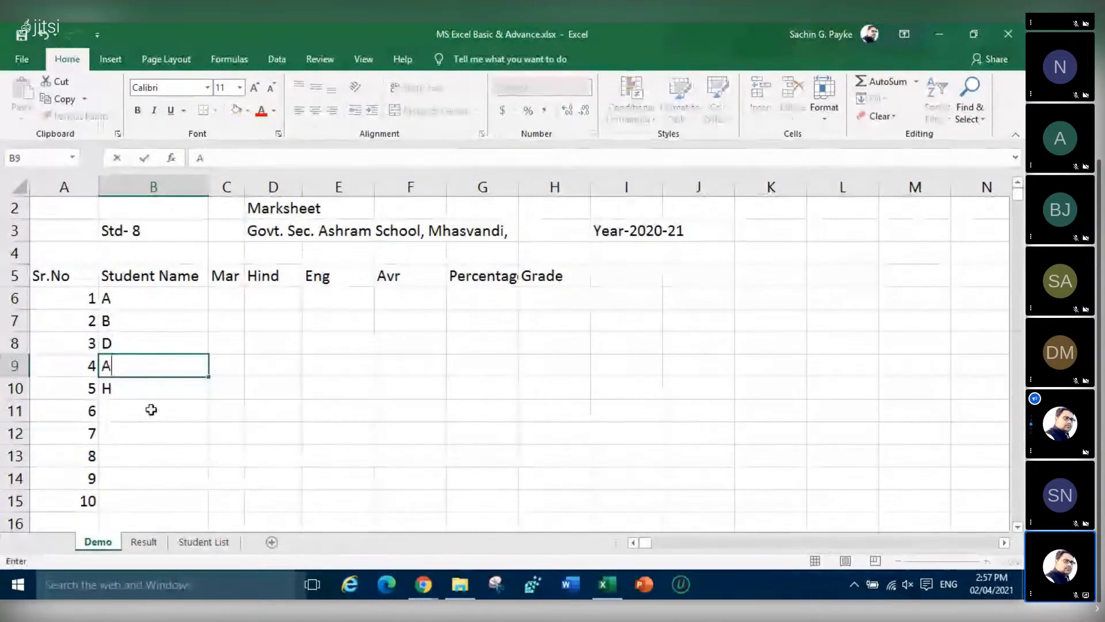
Enter the placeholder student names G, K, S, R and K in B11:B15
click(152, 412)
text(G)
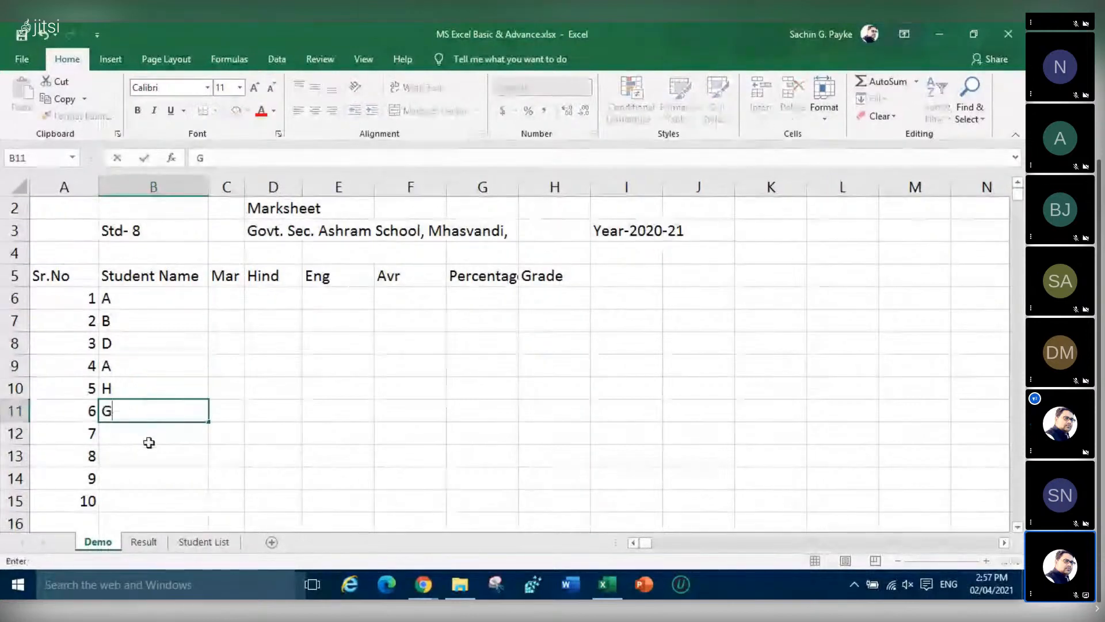
click(149, 438)
text(K)
click(144, 460)
text(S)
click(148, 482)
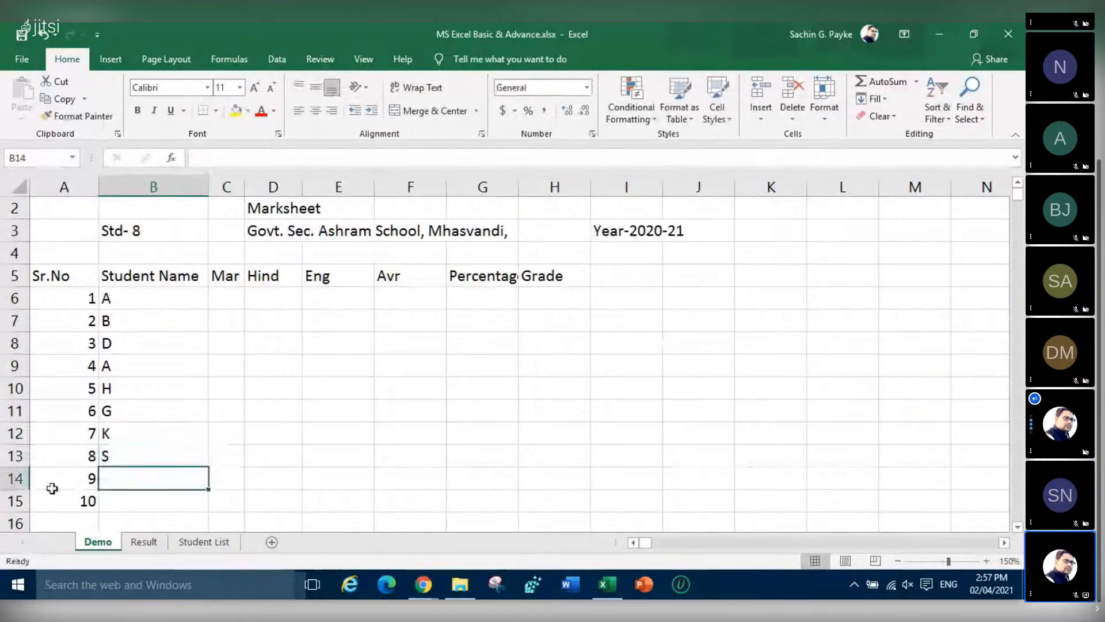
text(R)
click(145, 494)
text(K)
click(279, 451)
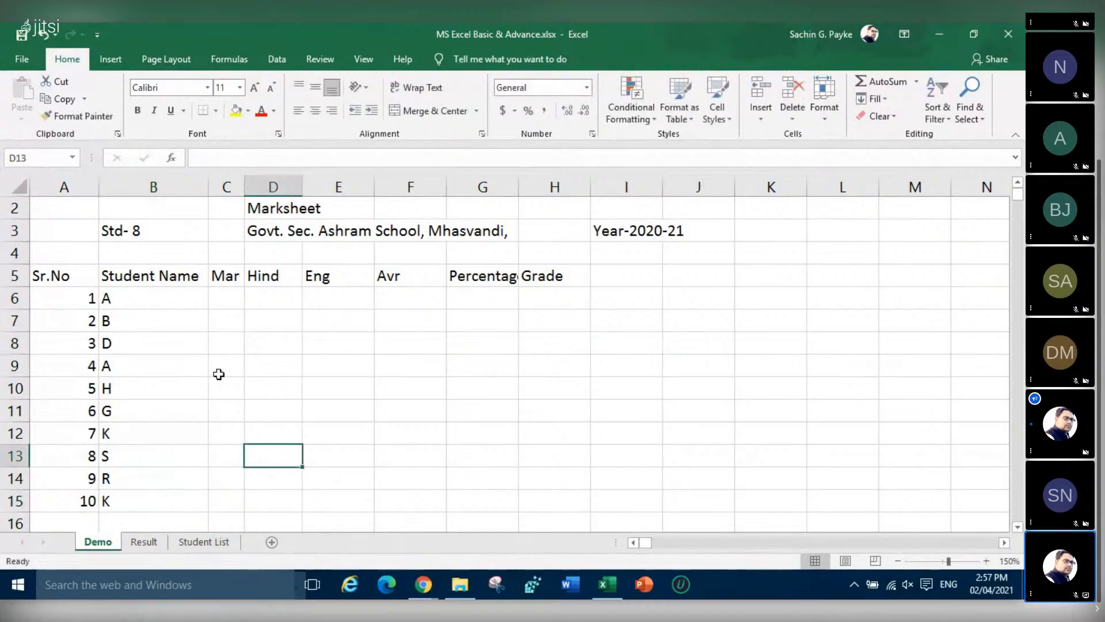
Center the contents of all cells on the Demo sheet horizontally and align them to the middle vertically
click(19, 186)
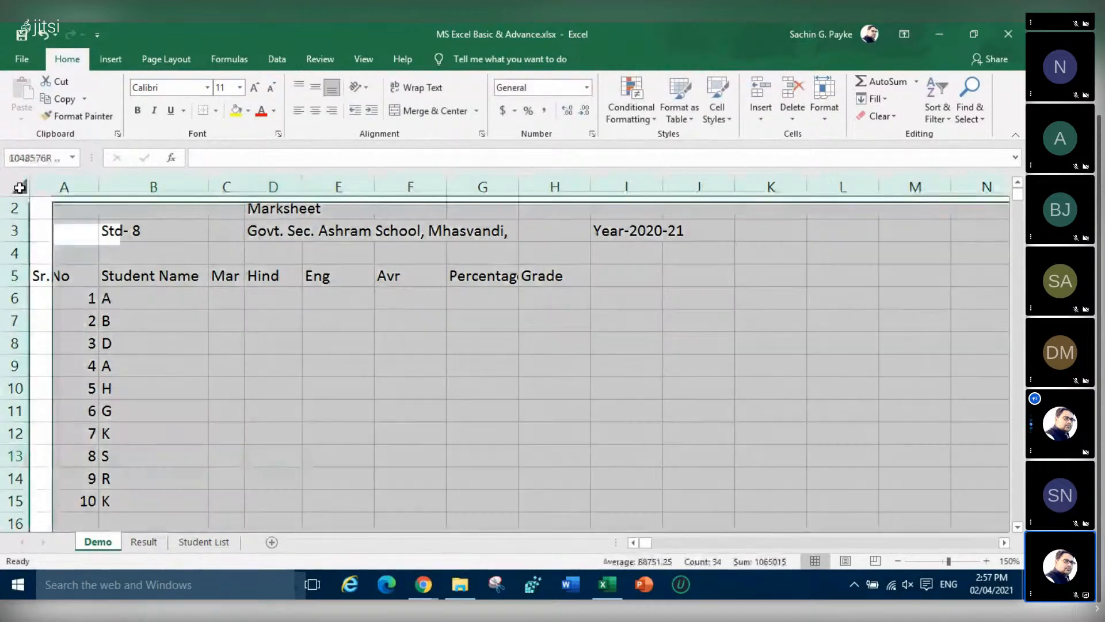
click(316, 91)
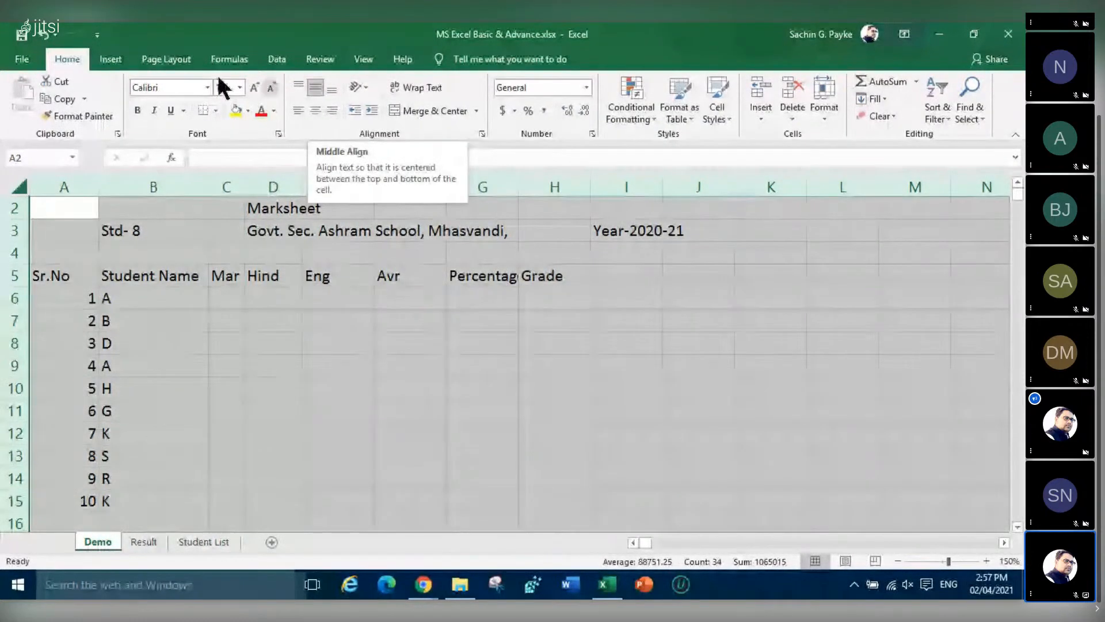
click(316, 87)
click(315, 111)
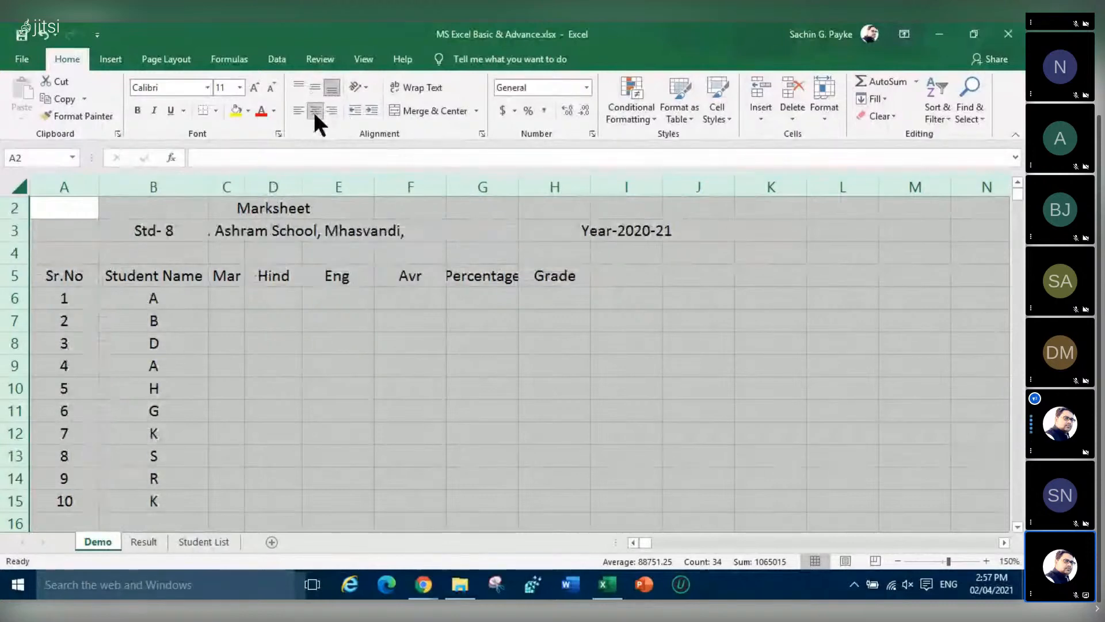
click(316, 87)
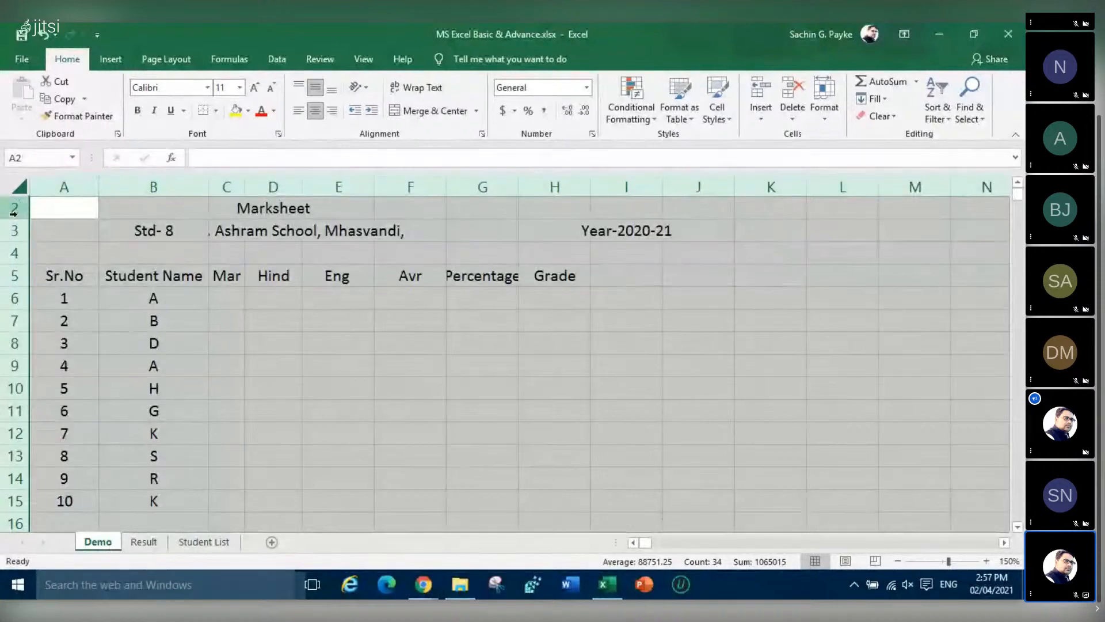
AutoFit the row heights and column widths of the entire Demo sheet
scroll(14, 208, up, 1)
key(Up)
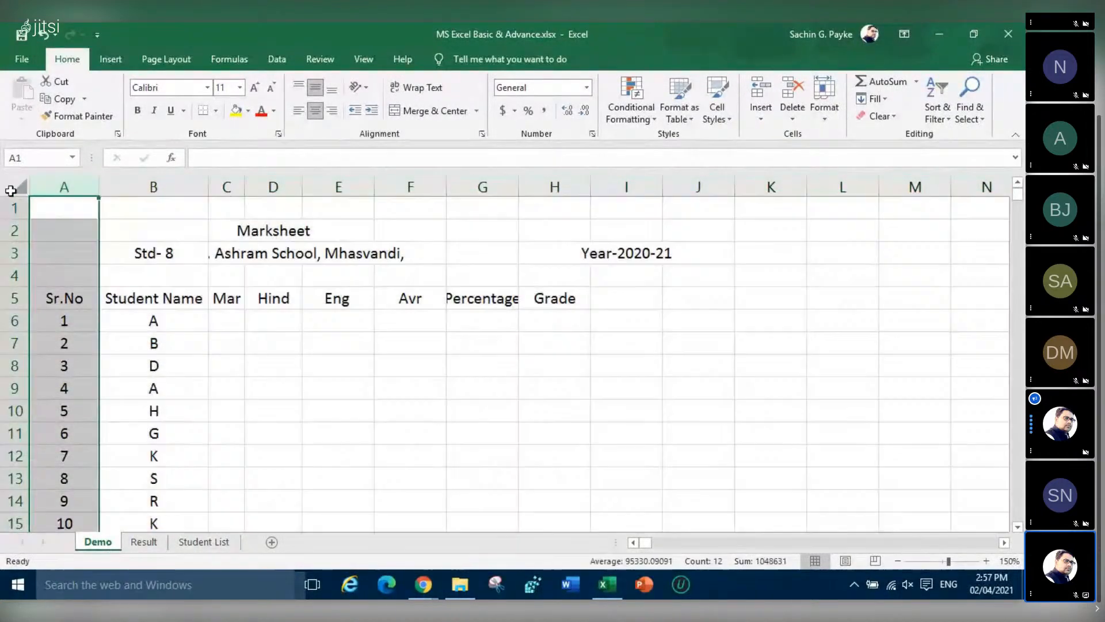
click(274, 274)
click(194, 182)
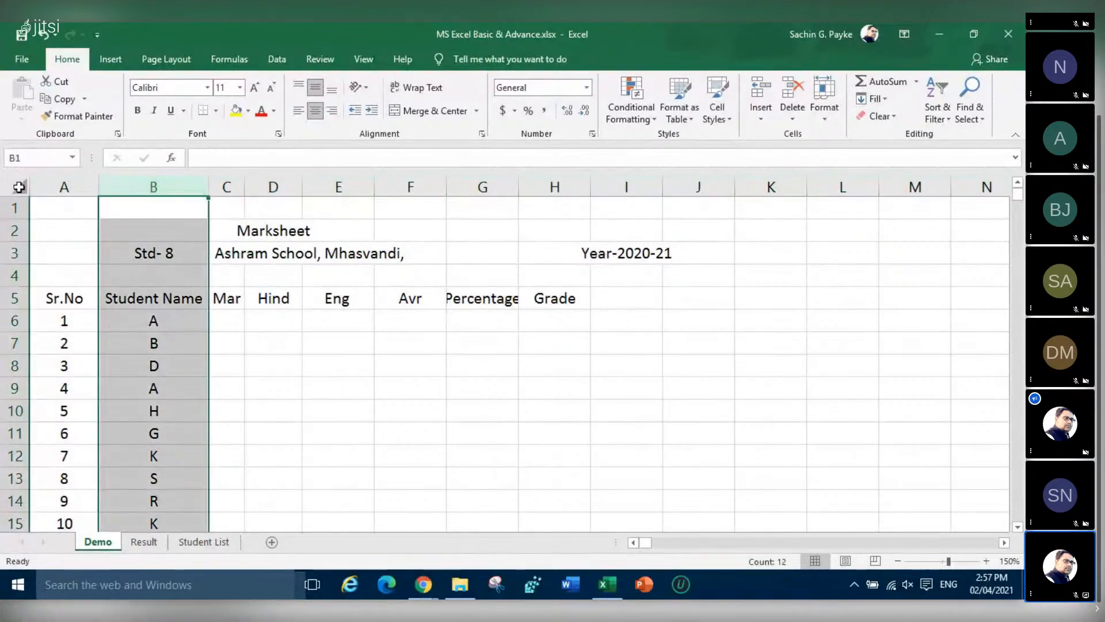
click(17, 186)
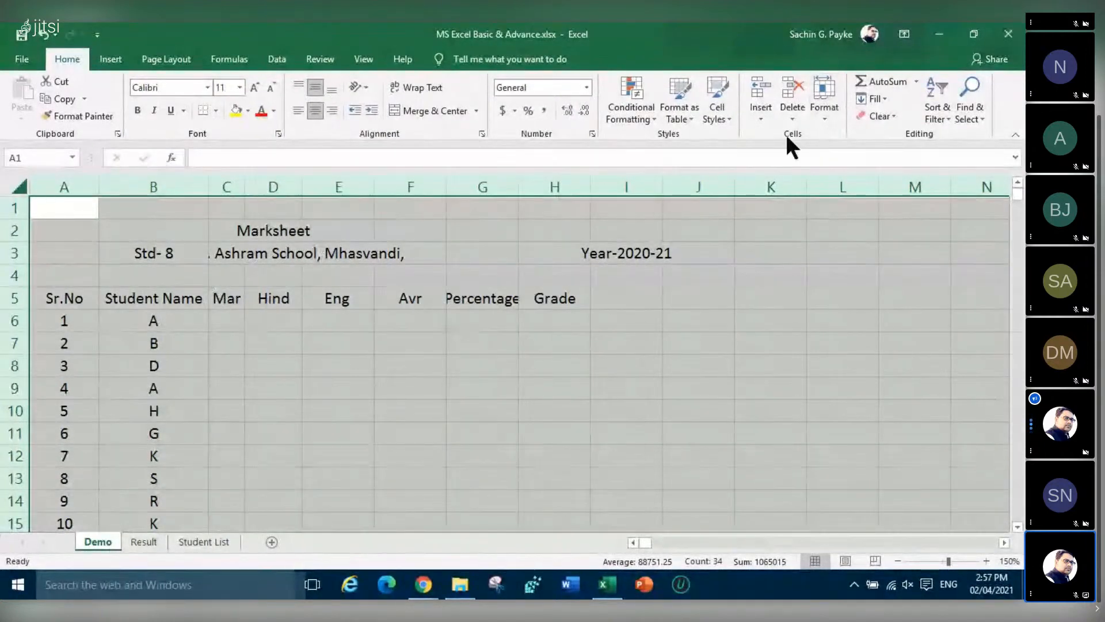
click(825, 114)
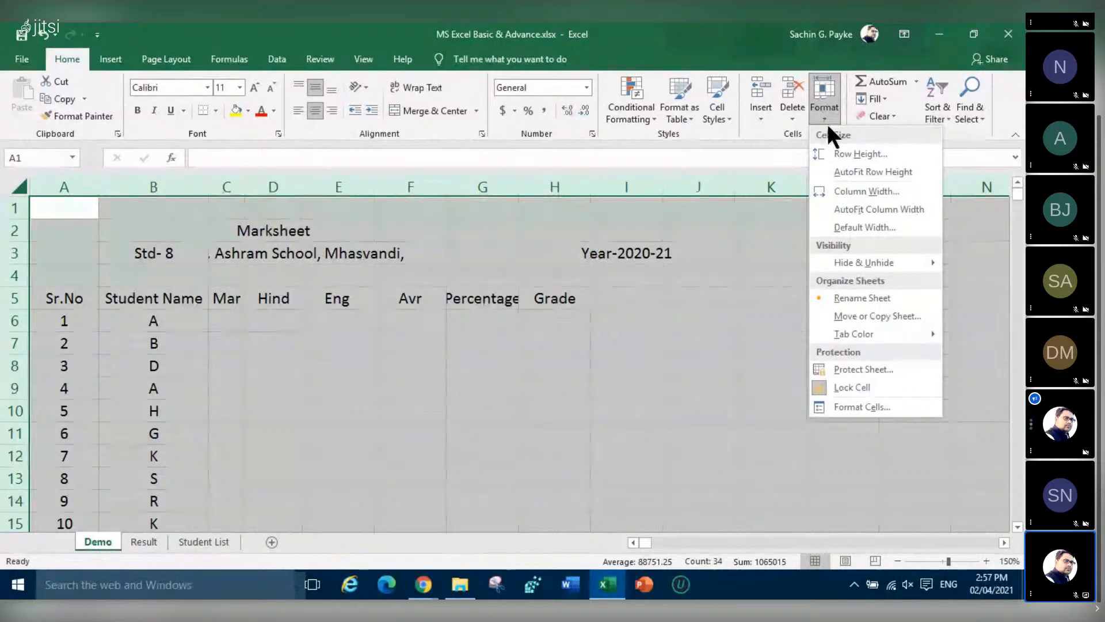
click(859, 172)
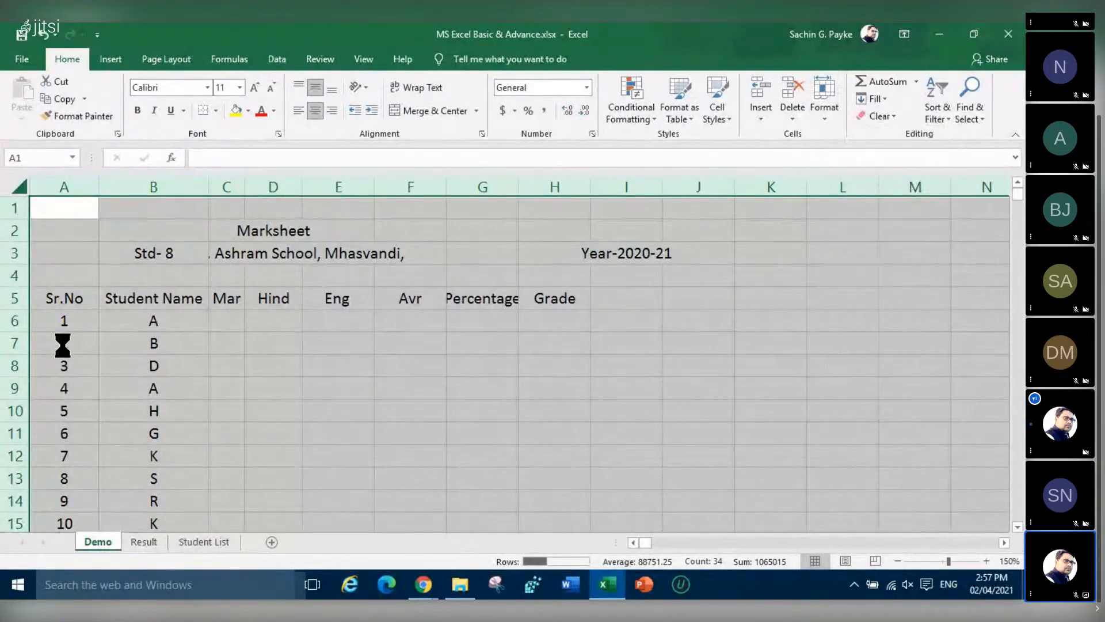
click(829, 121)
click(857, 211)
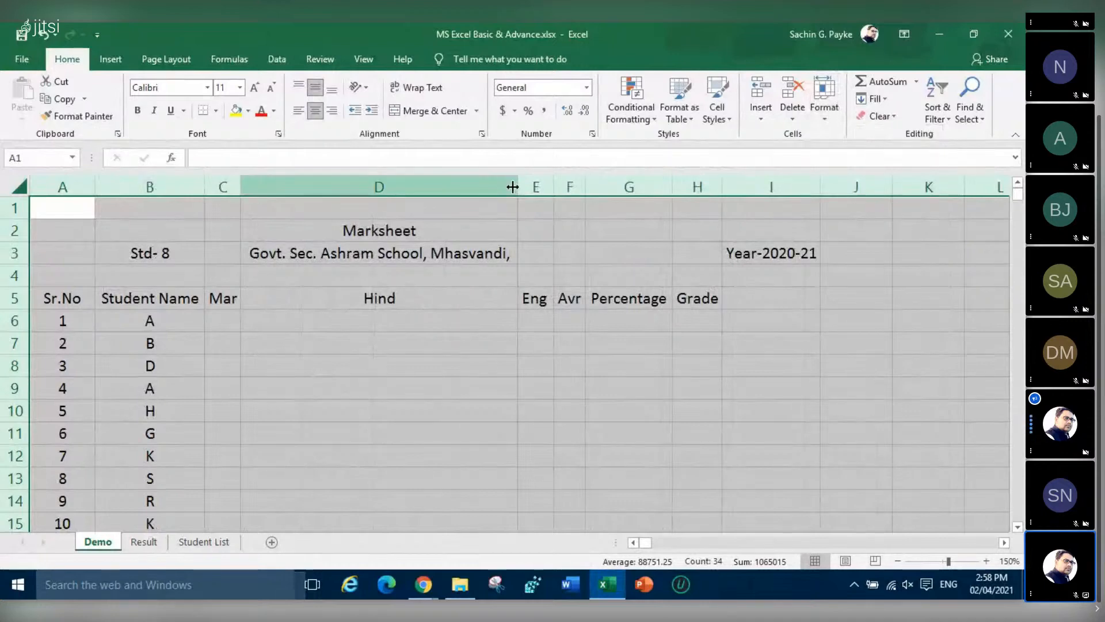
Narrow column D with the whole sheet selected so that all columns share one uniform width
drag(512, 187, 298, 217)
click(513, 407)
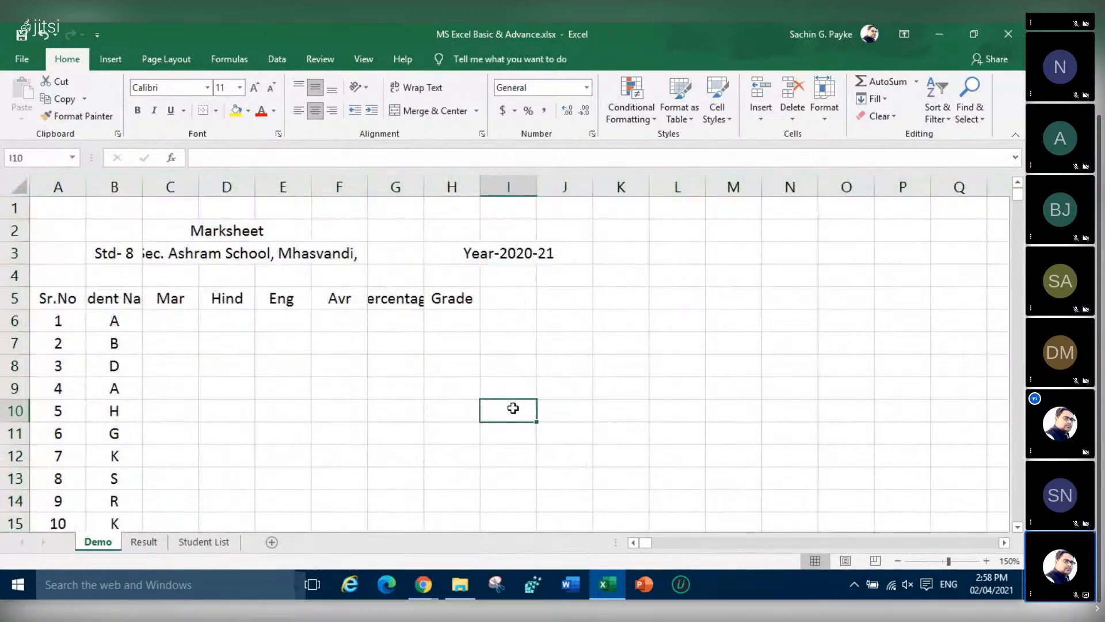
scroll(167, 364, down, 2)
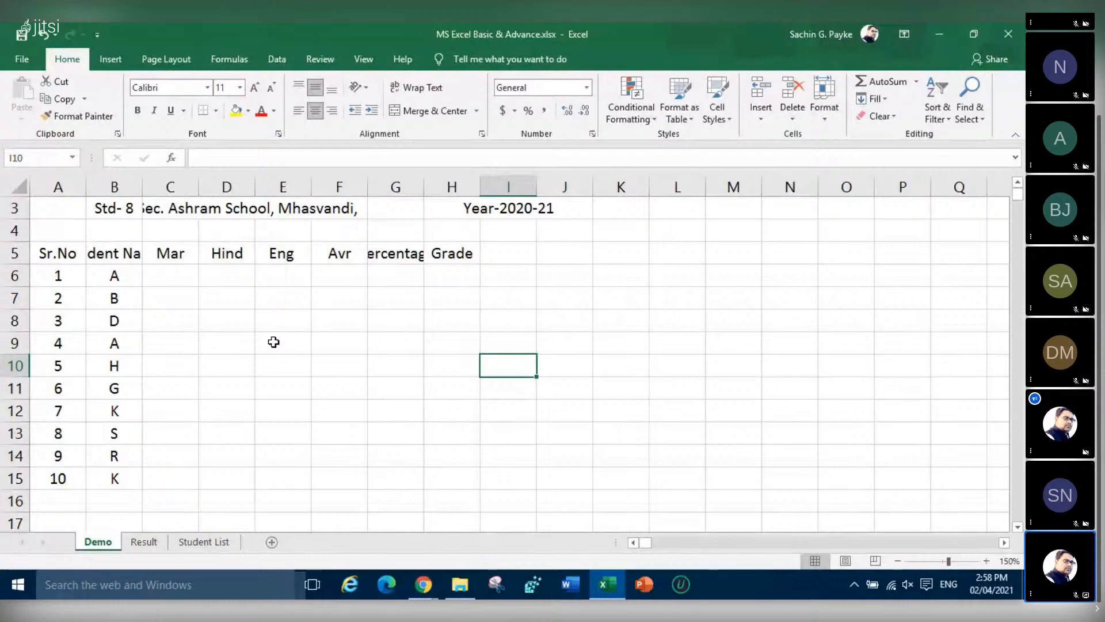
Switch to Word, create a blank document and generate sample text with =RAND(3,4)
click(575, 584)
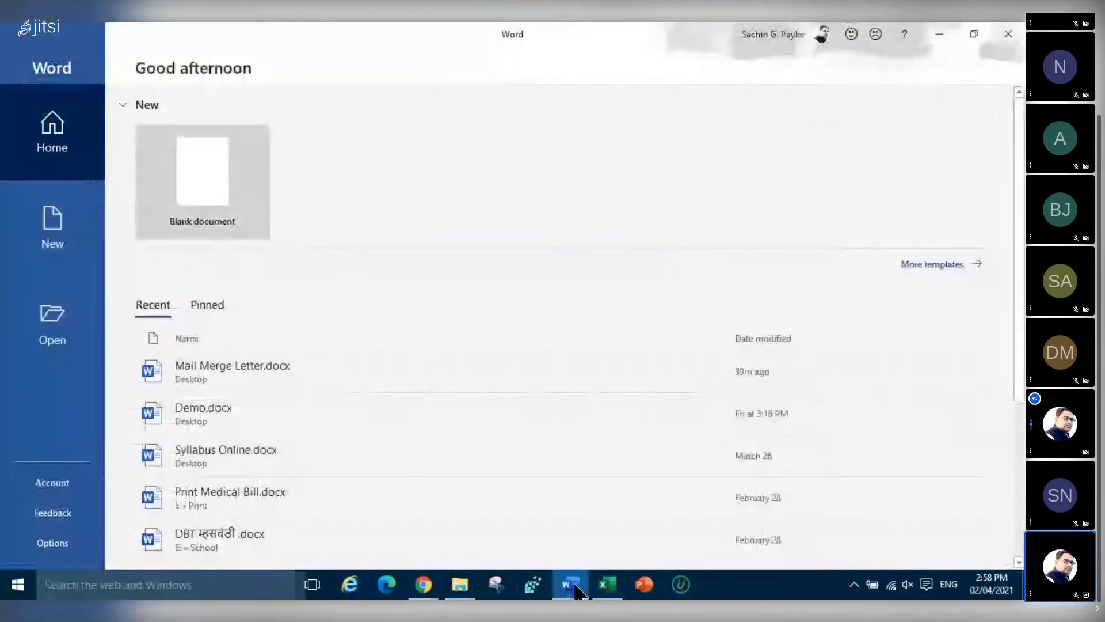
click(204, 183)
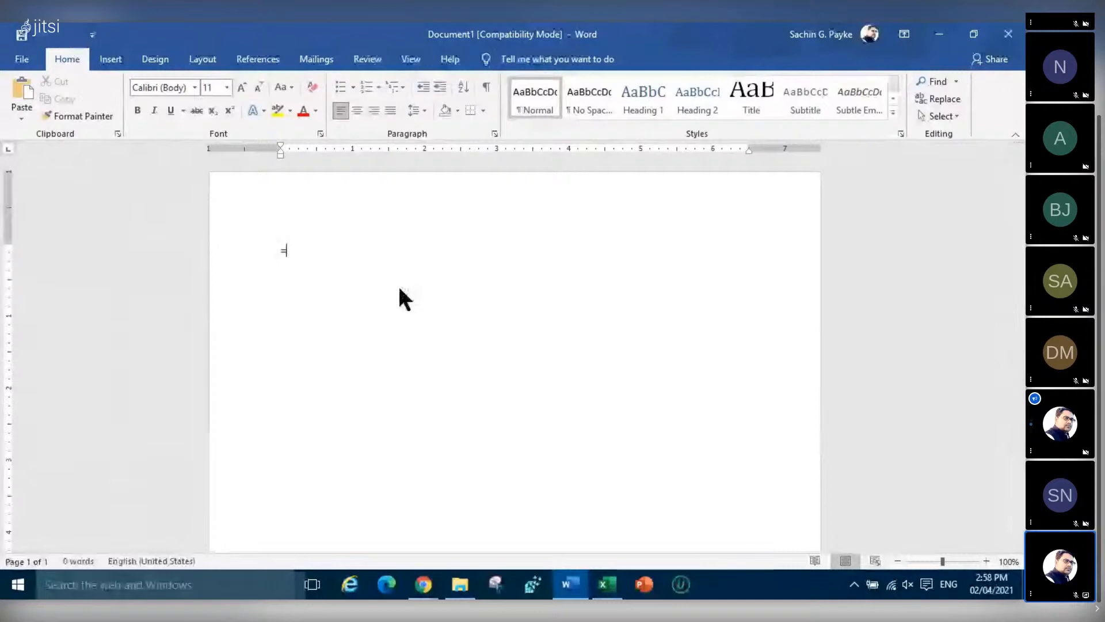
text(=RAND)
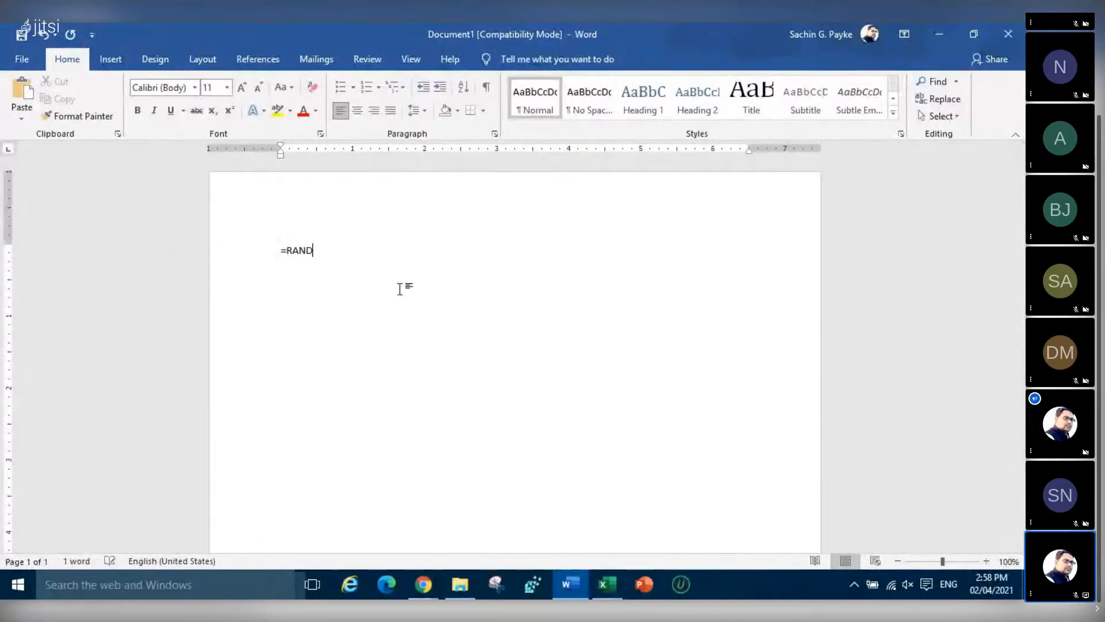
text((3,4))
key(Return)
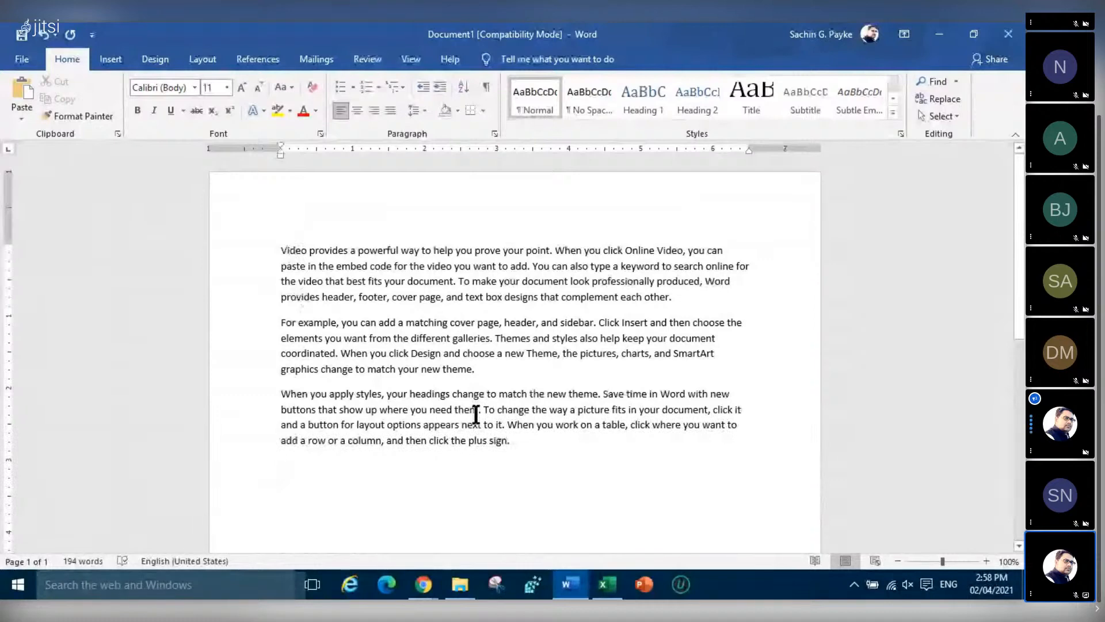
Return to the Excel workbook and change the subject heading in D5 to Hindi
click(605, 586)
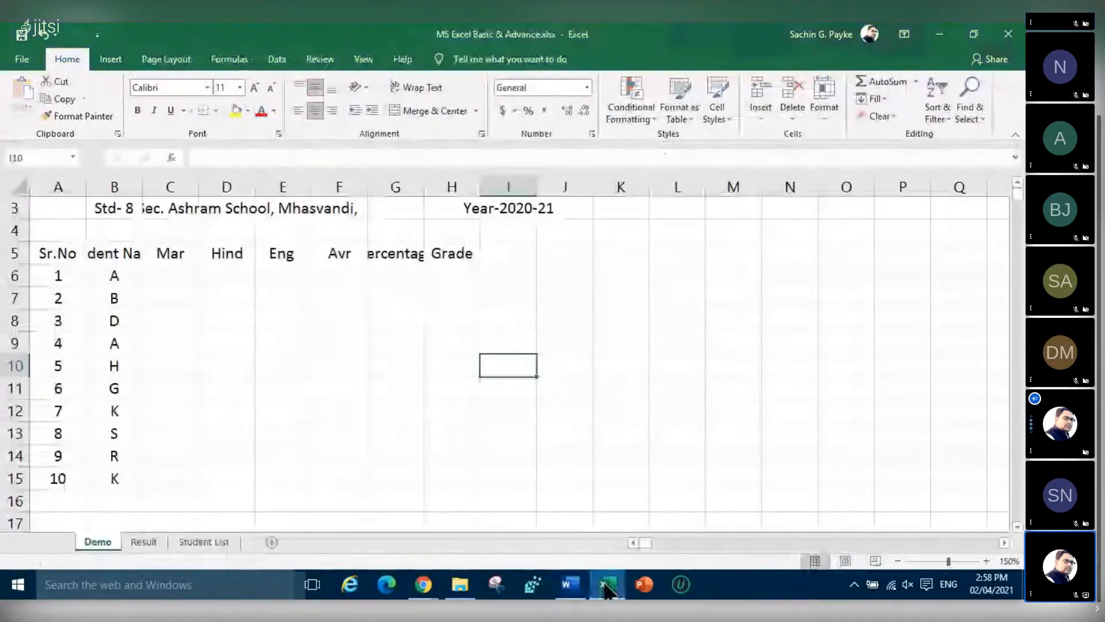
drag(164, 278, 269, 484)
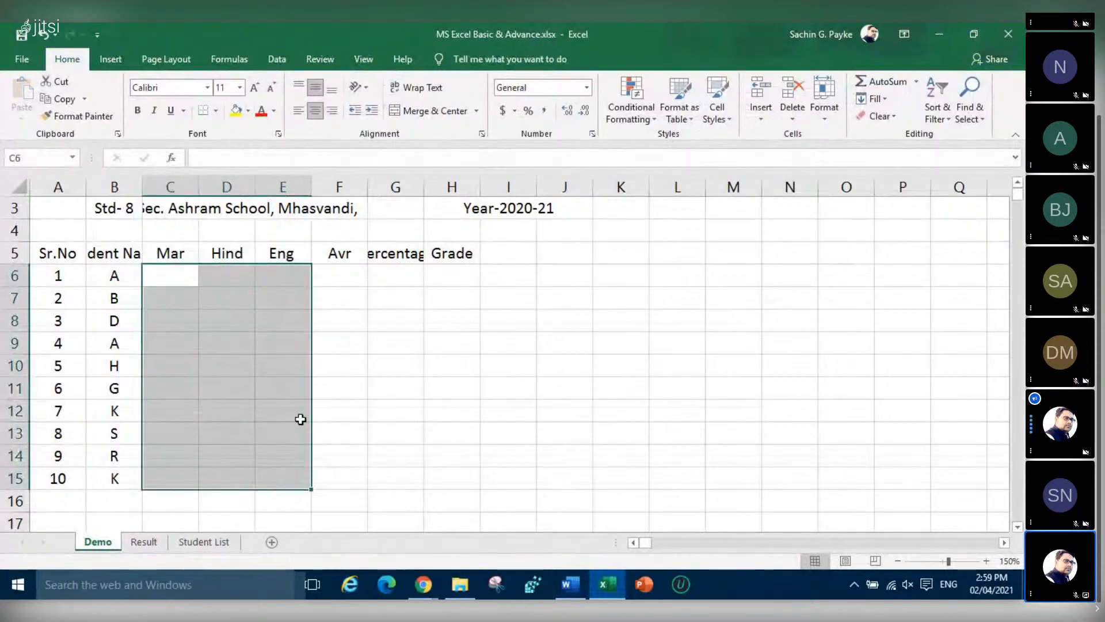
click(233, 258)
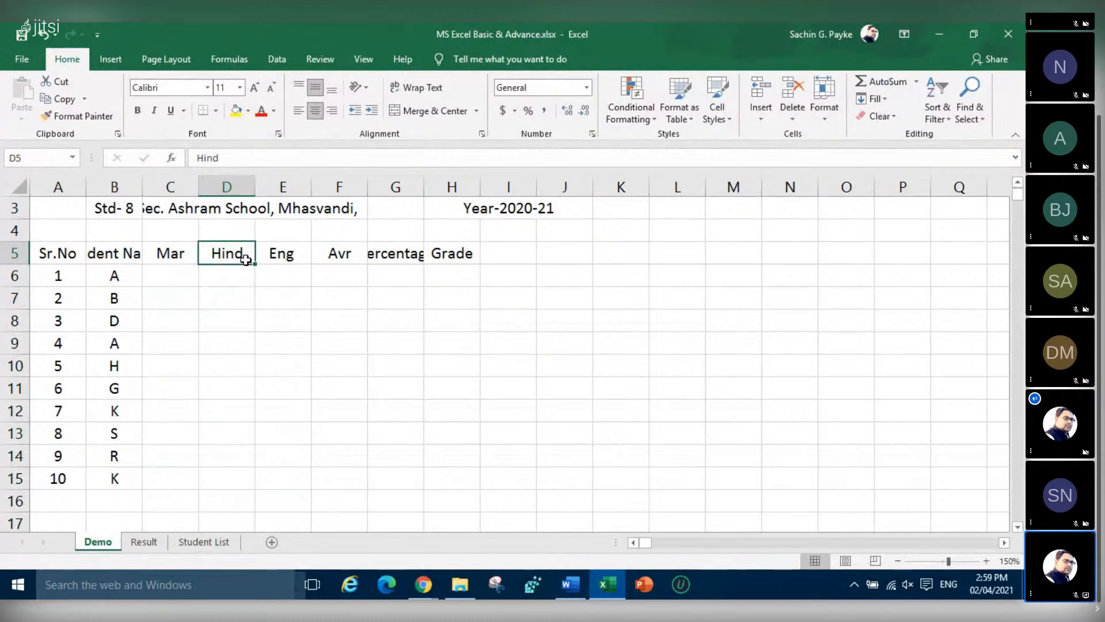
double_click(246, 259)
text(i)
click(271, 305)
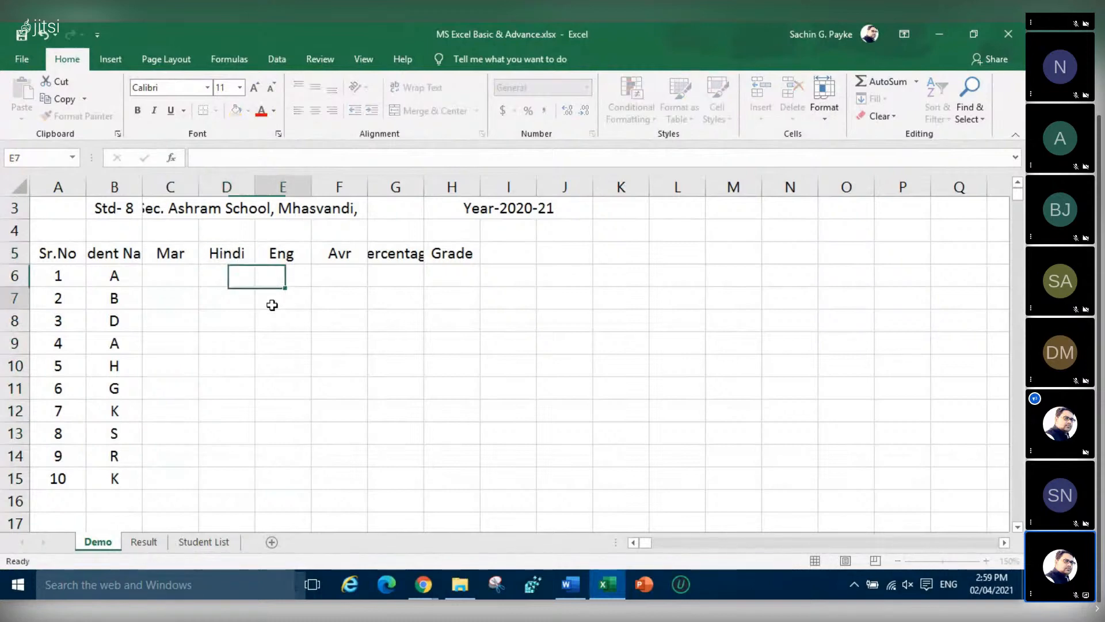
Select the marks range C6:E15 and enter =RANDBETWEEN(30,95) in C6
drag(170, 275, 281, 483)
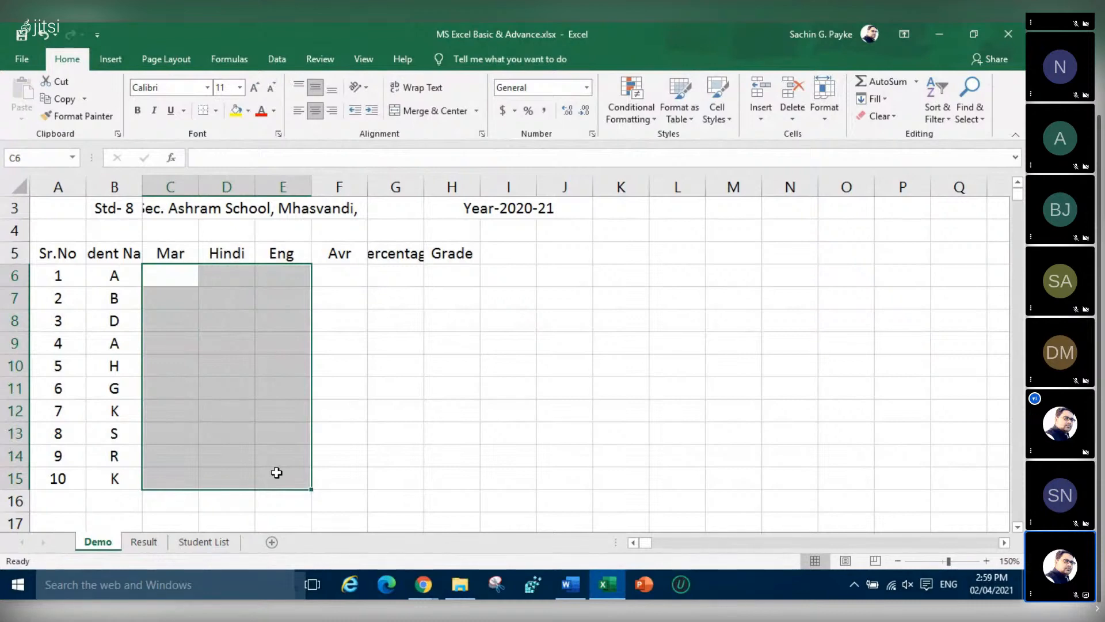
click(168, 280)
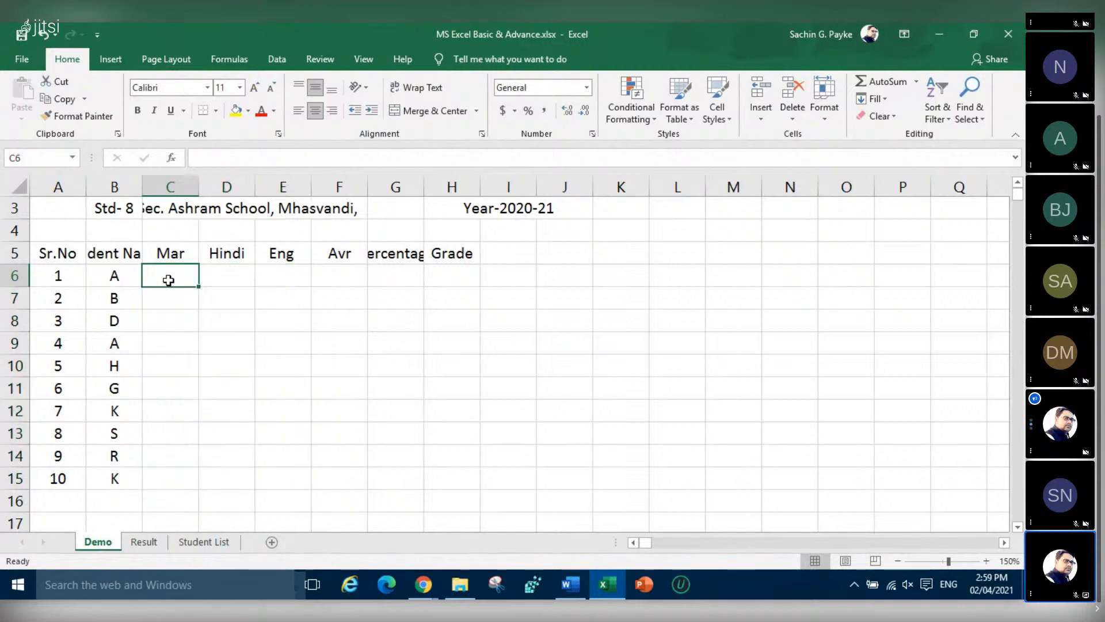
drag(168, 280, 297, 482)
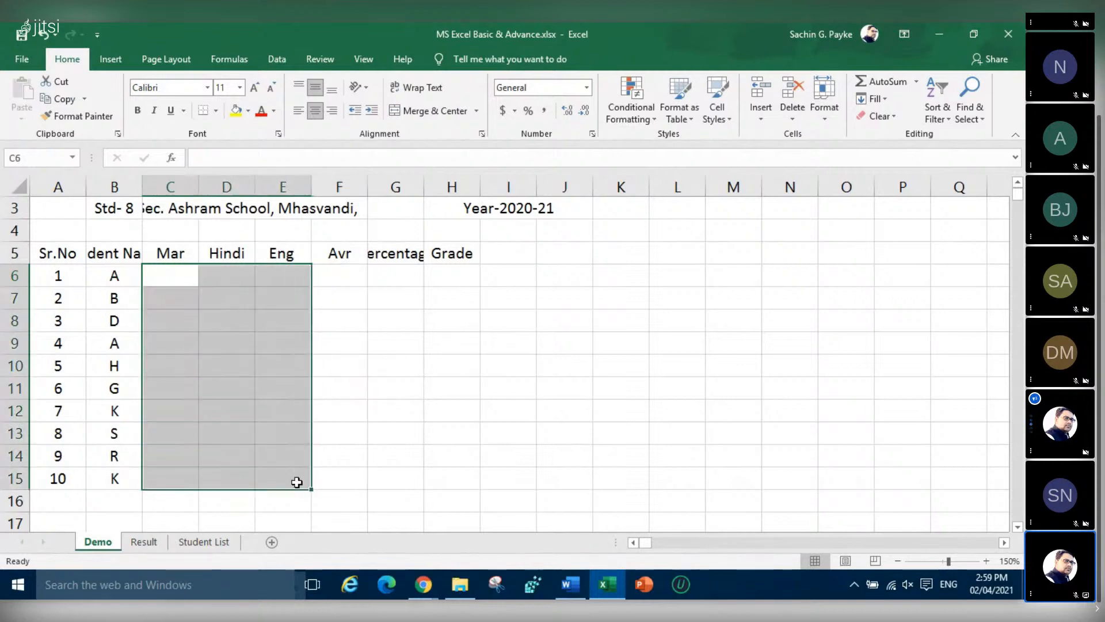
text(=)
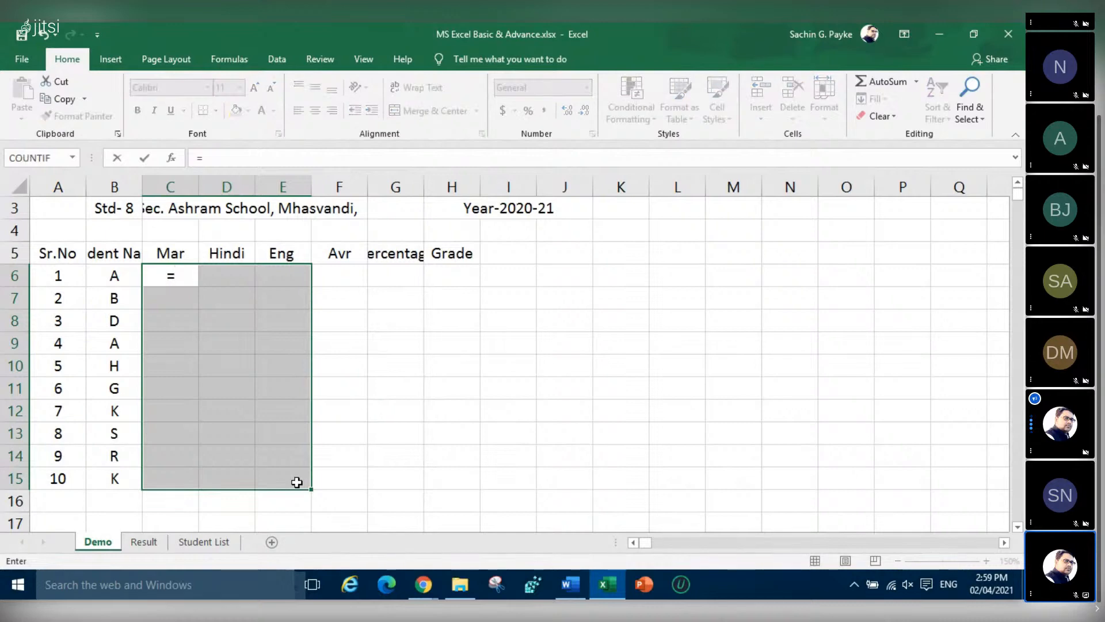
text(Ra)
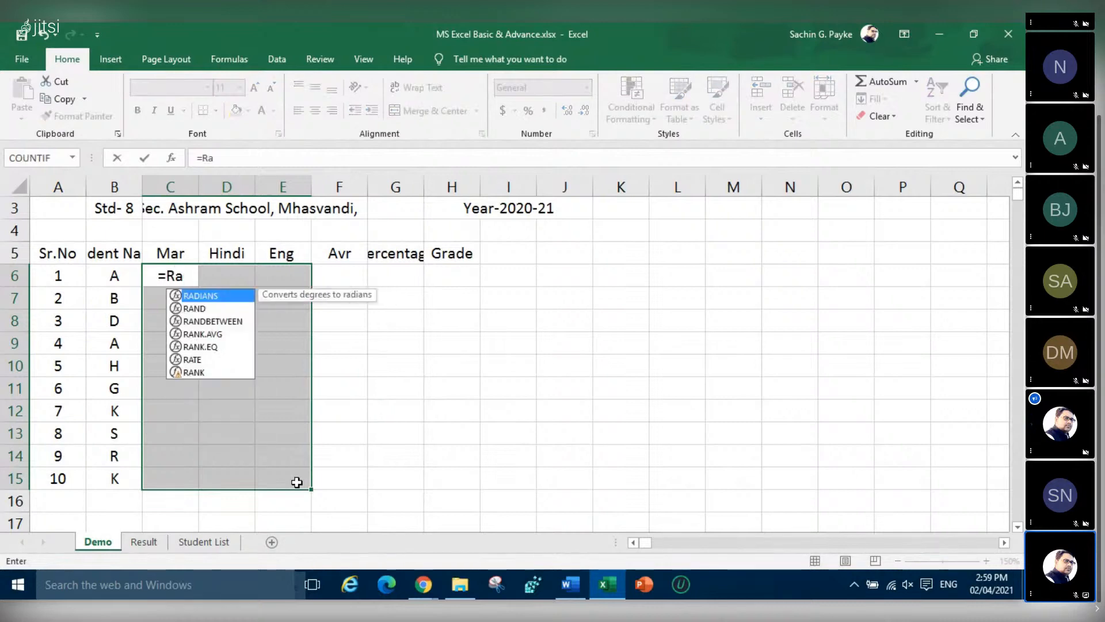
text(nd)
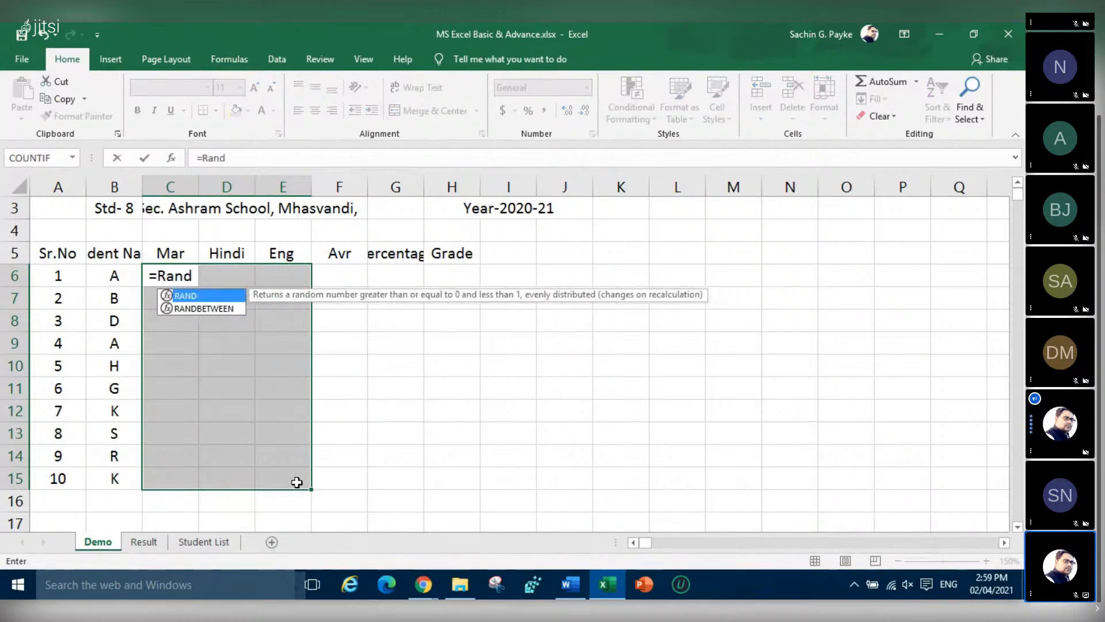
click(213, 310)
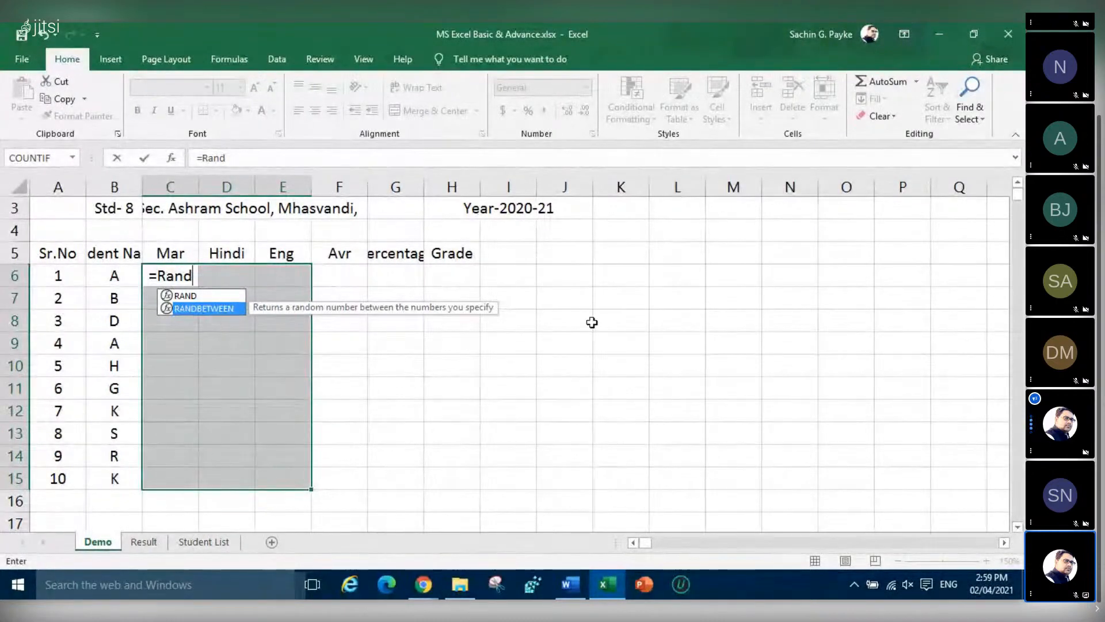
key(Up)
key(Down)
key(Up)
key(Down)
key(Up)
key(Down)
key(Up)
key(Down)
key(Tab)
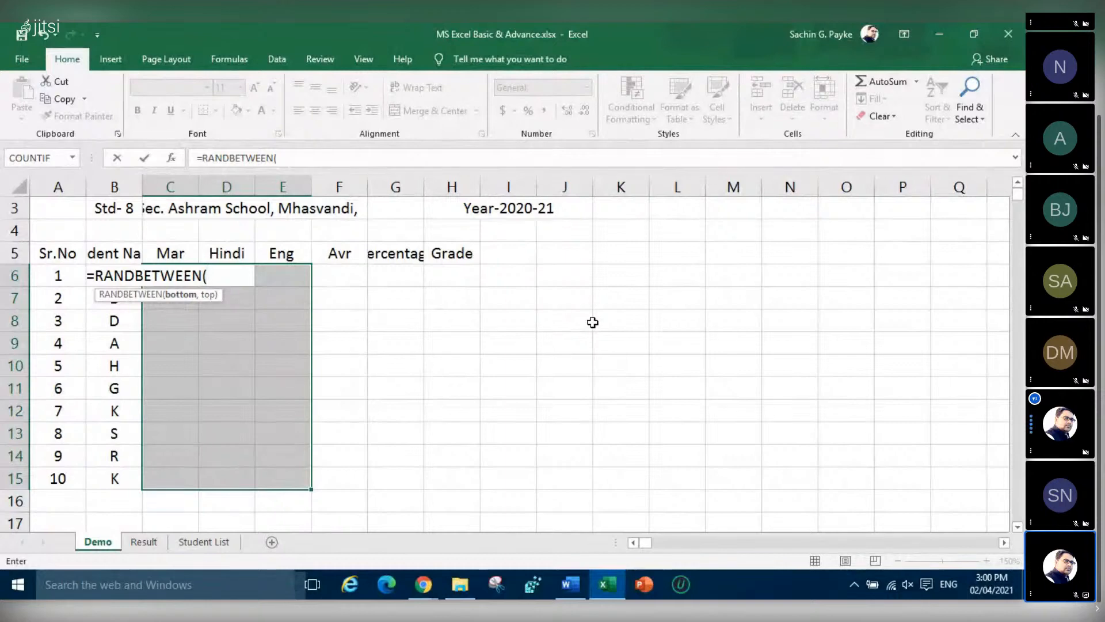
text(30,95))
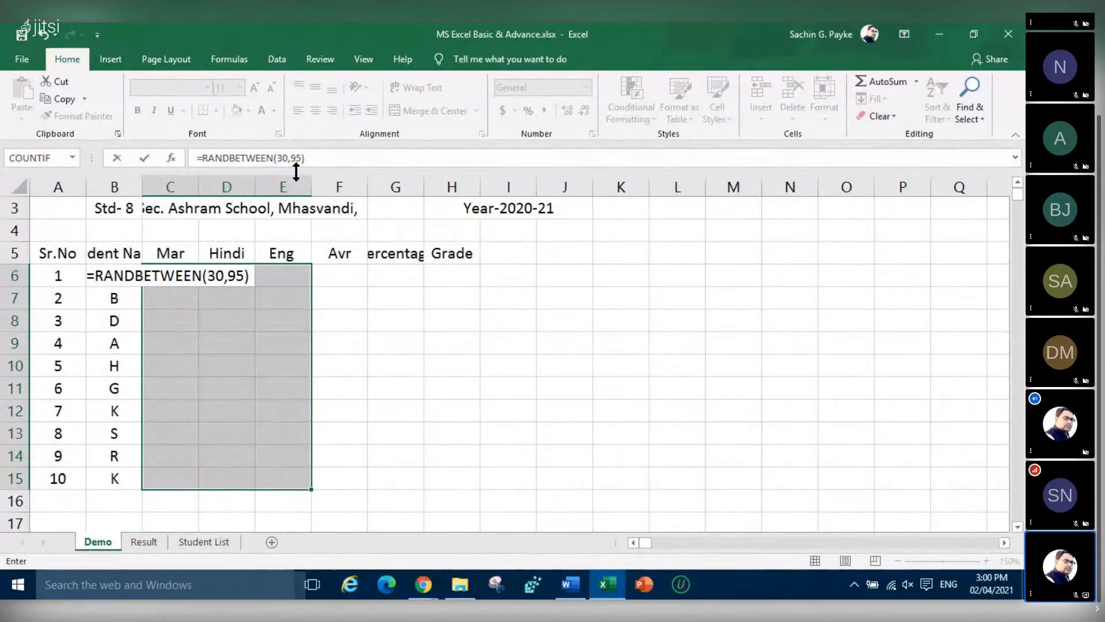
key(Return)
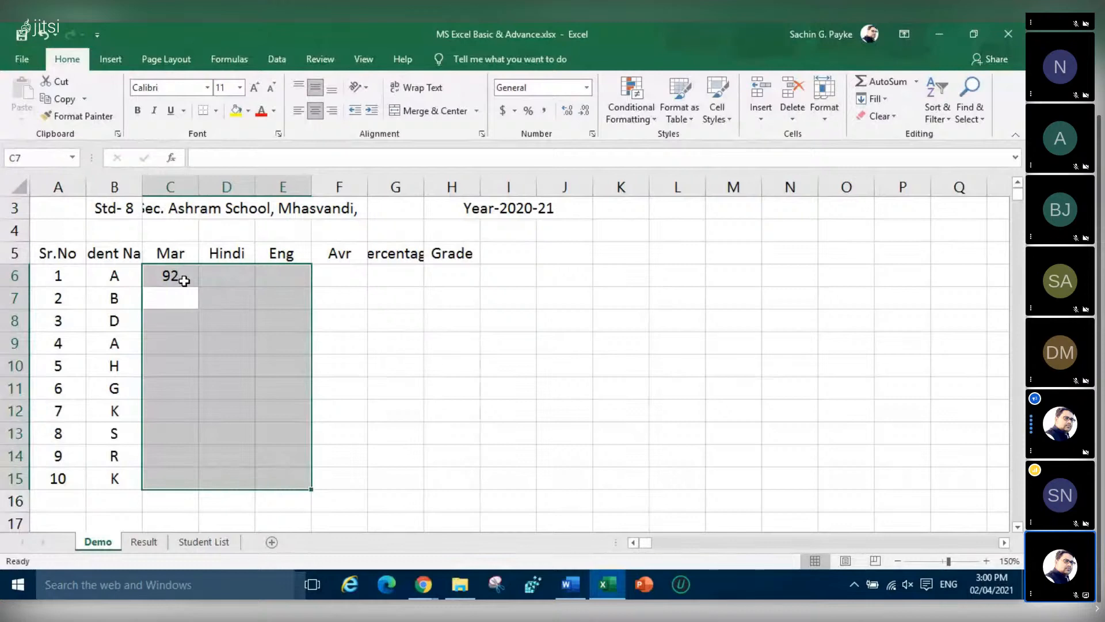
Fill the RANDBETWEEN formula across row 6 and down through row 15 of C6:E15
key(ctrl+v)
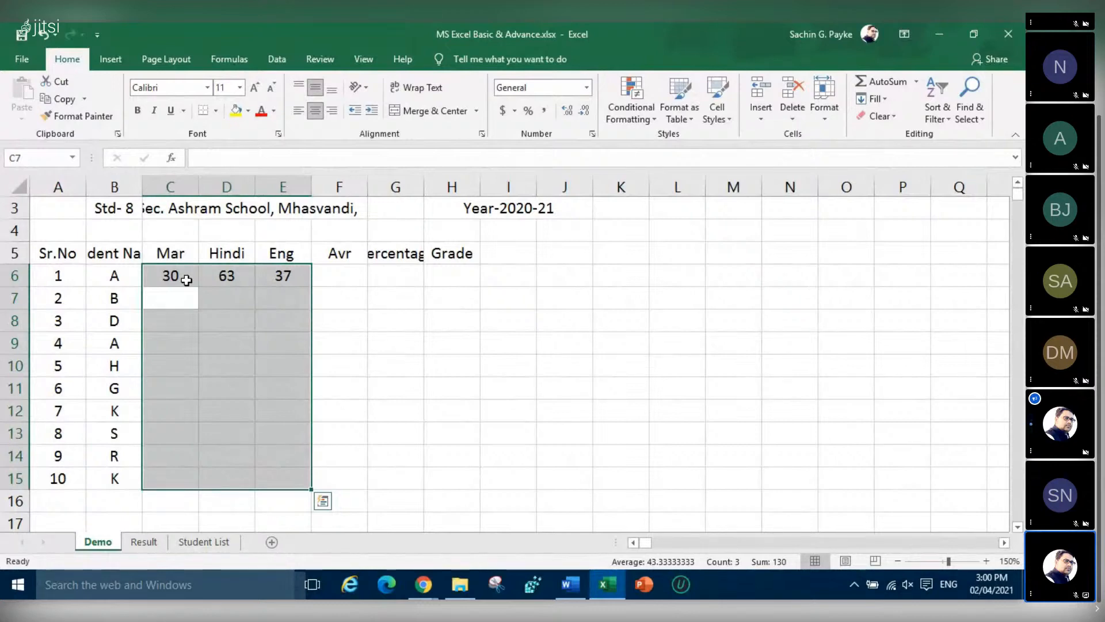
key(ctrl+d)
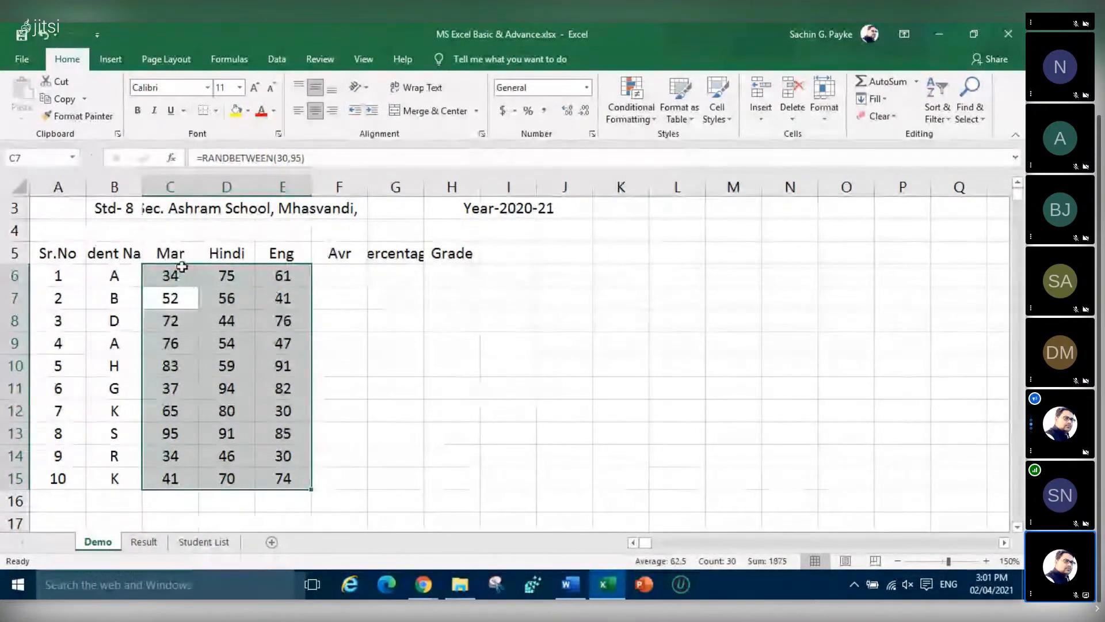
click(376, 282)
click(349, 281)
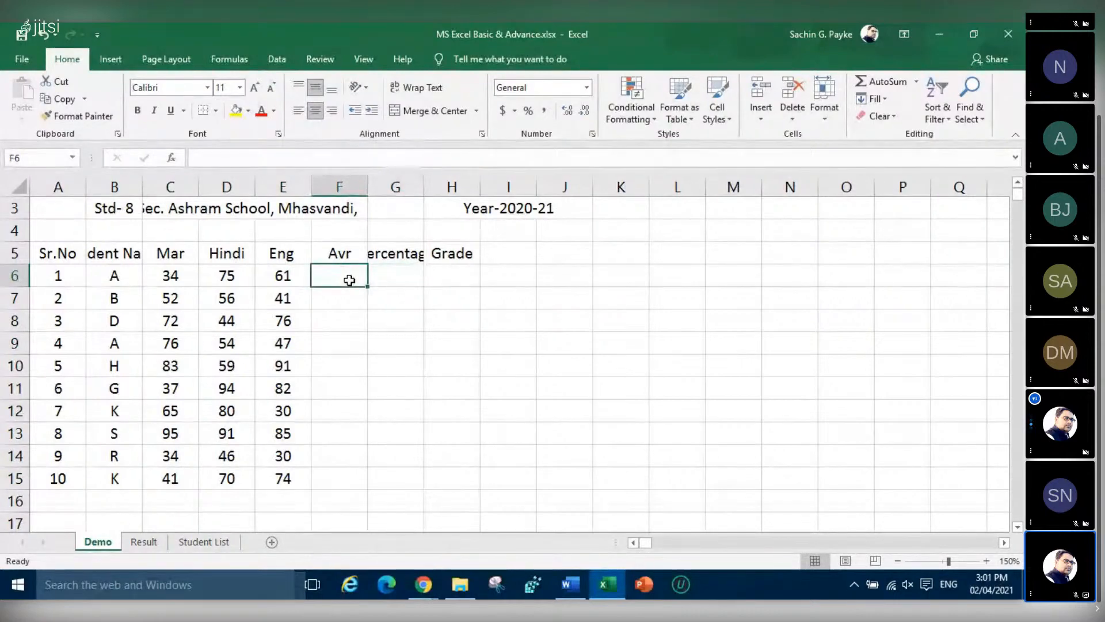
Recalculate the sheet repeatedly from various empty cells to regenerate the random marks in C6:E15
click(387, 278)
click(456, 281)
key(F9)
key(F9)
click(513, 281)
key(F9)
click(458, 292)
key(F9)
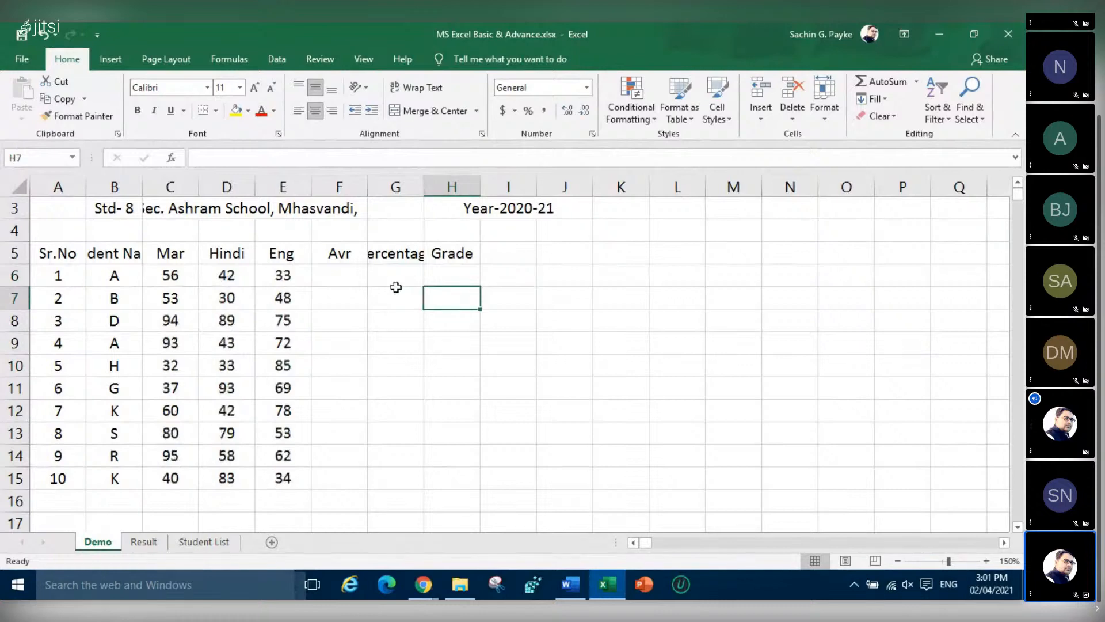
click(396, 284)
key(F9)
key(F9)
click(404, 375)
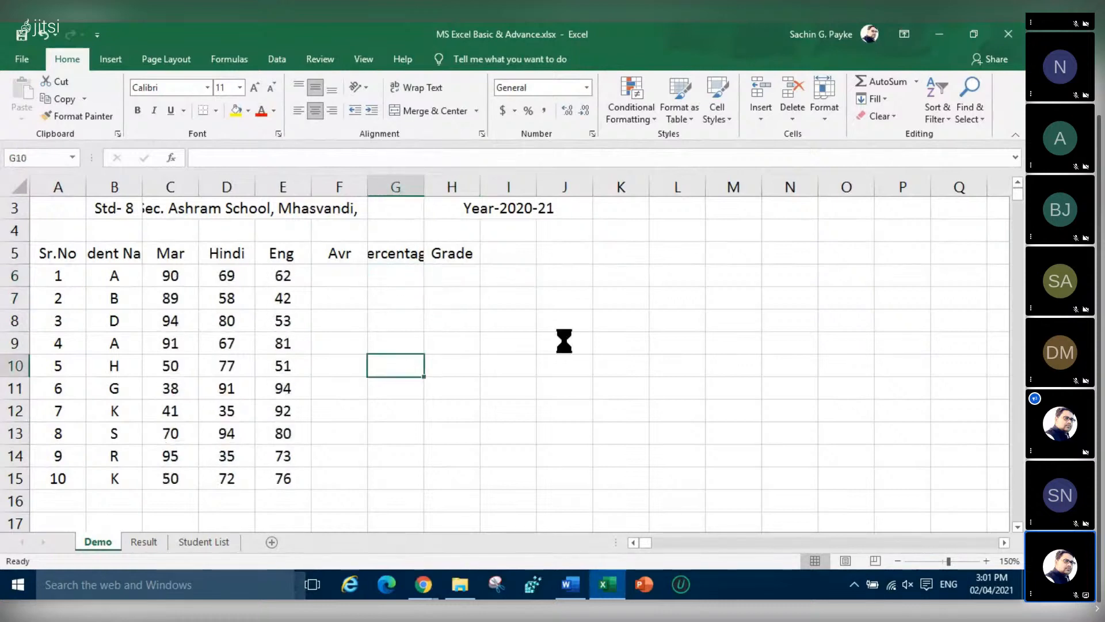
key(F9)
click(565, 340)
key(F9)
click(569, 292)
key(F9)
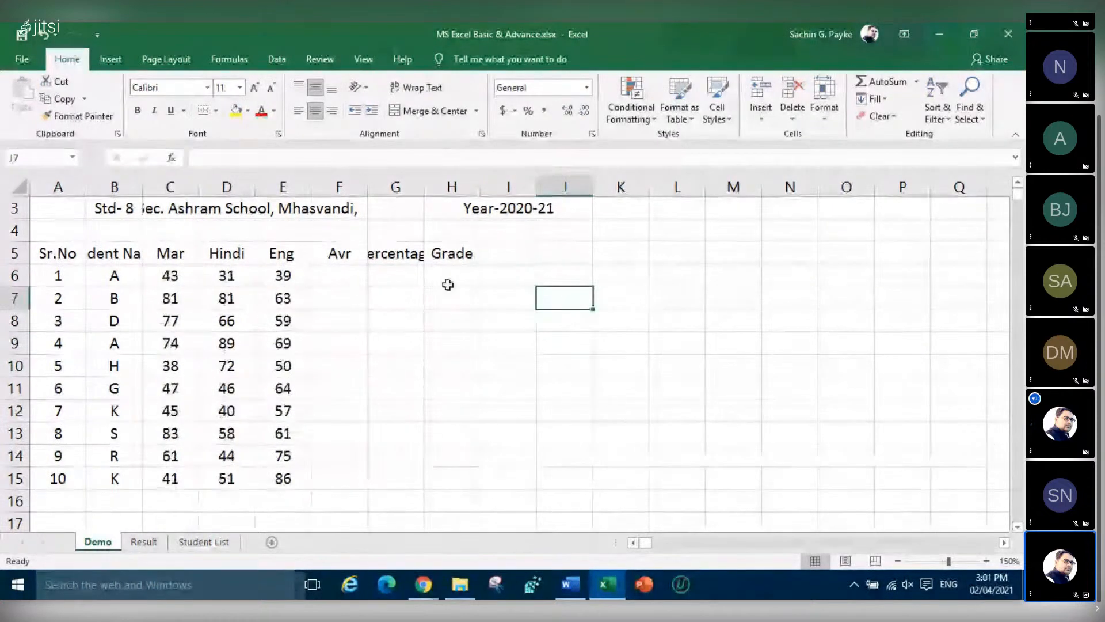
click(448, 284)
key(F9)
click(390, 299)
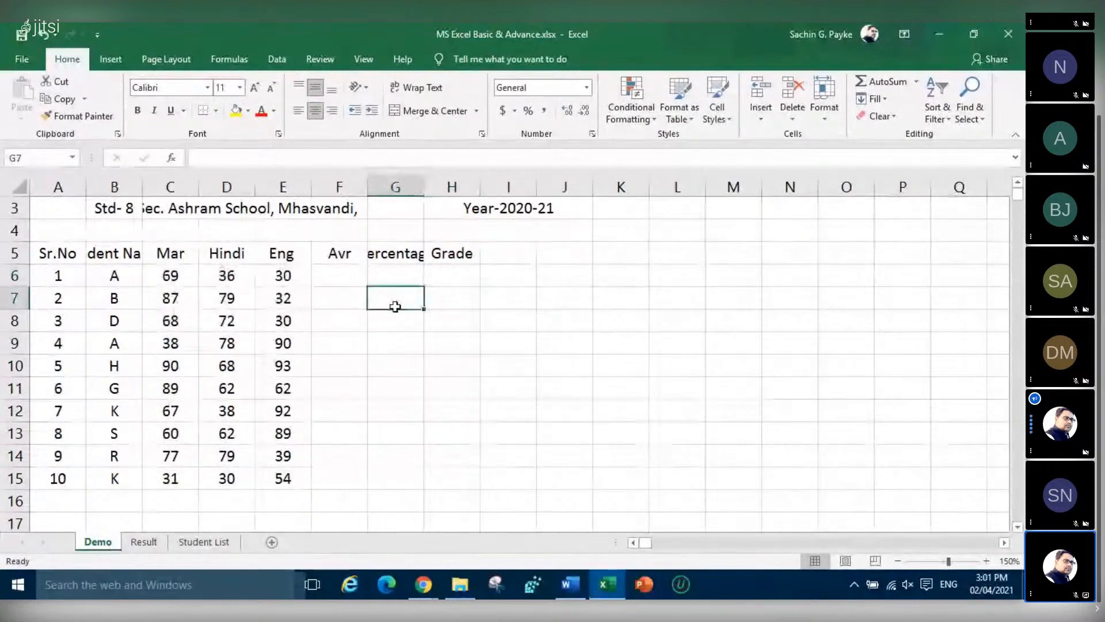
key(F9)
click(413, 325)
click(415, 345)
key(Return)
click(410, 316)
click(389, 278)
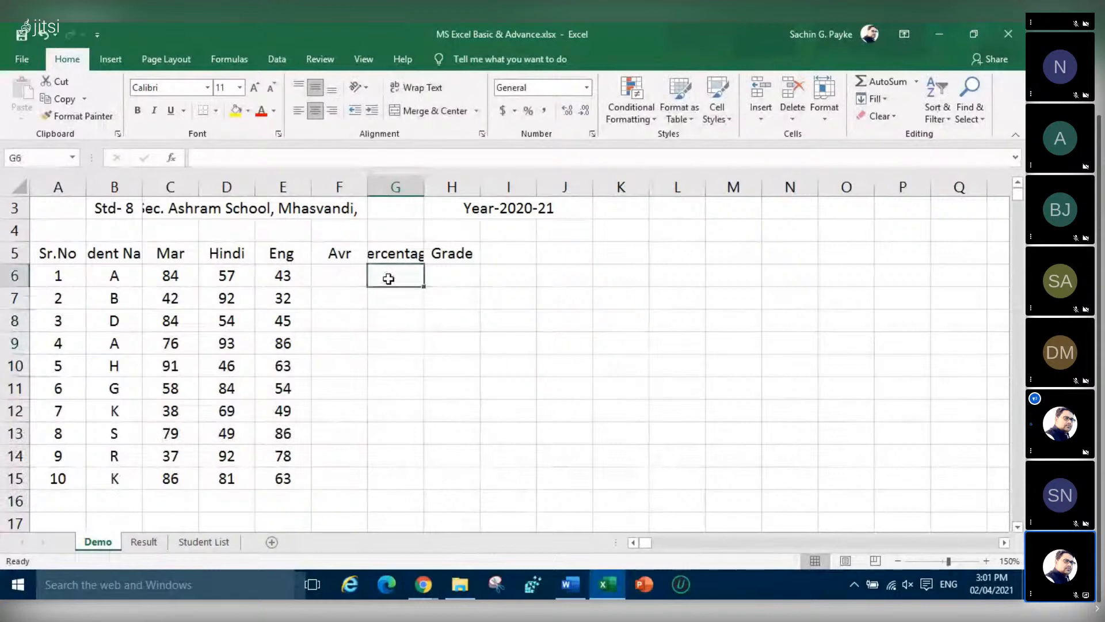
key(F9)
click(405, 338)
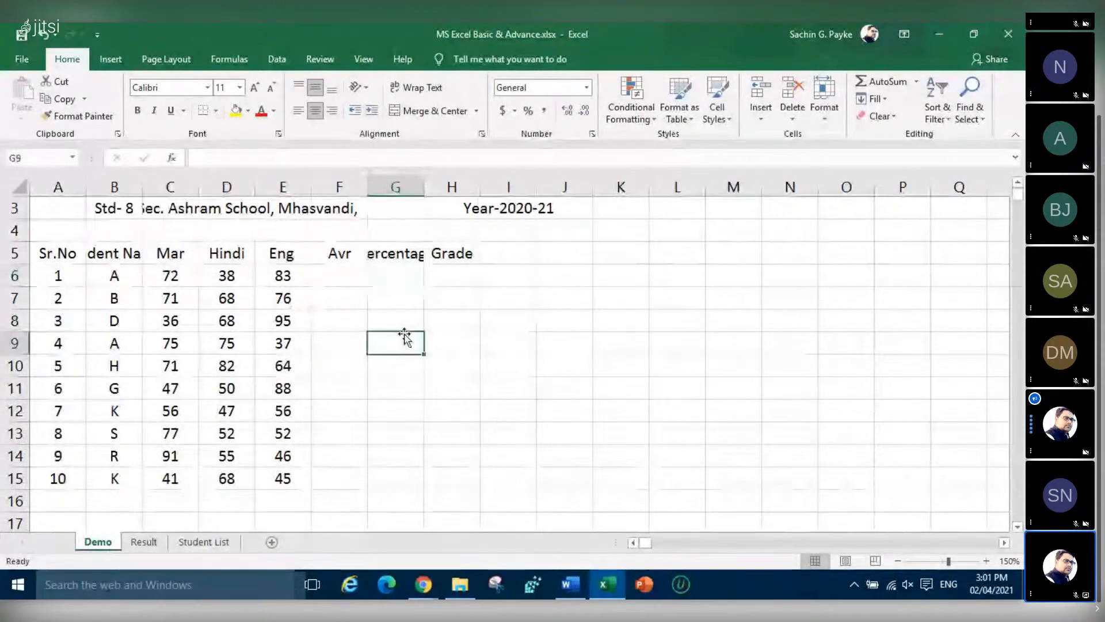
Recalculate the random marks once more and inspect the formulas behind C6, D9 and E8
key(F9)
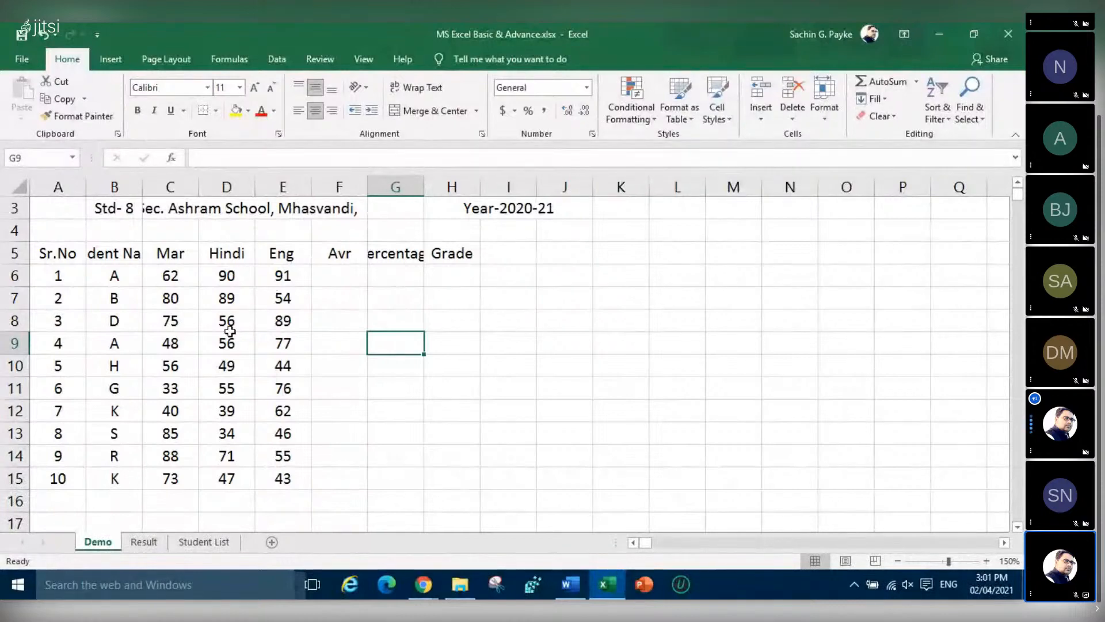
click(172, 276)
click(215, 343)
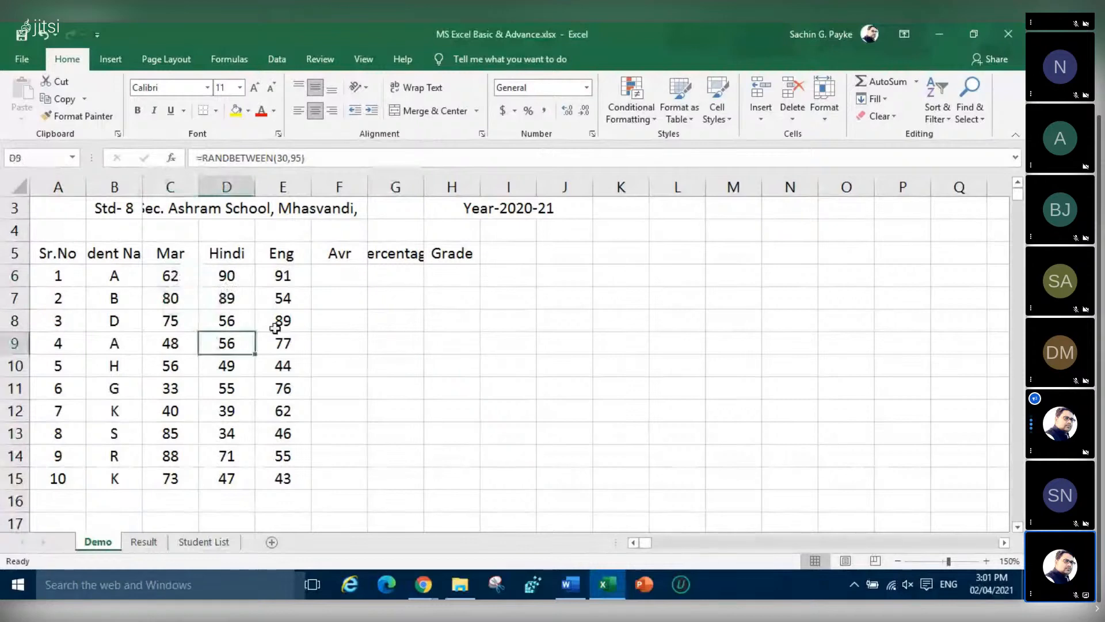
click(275, 327)
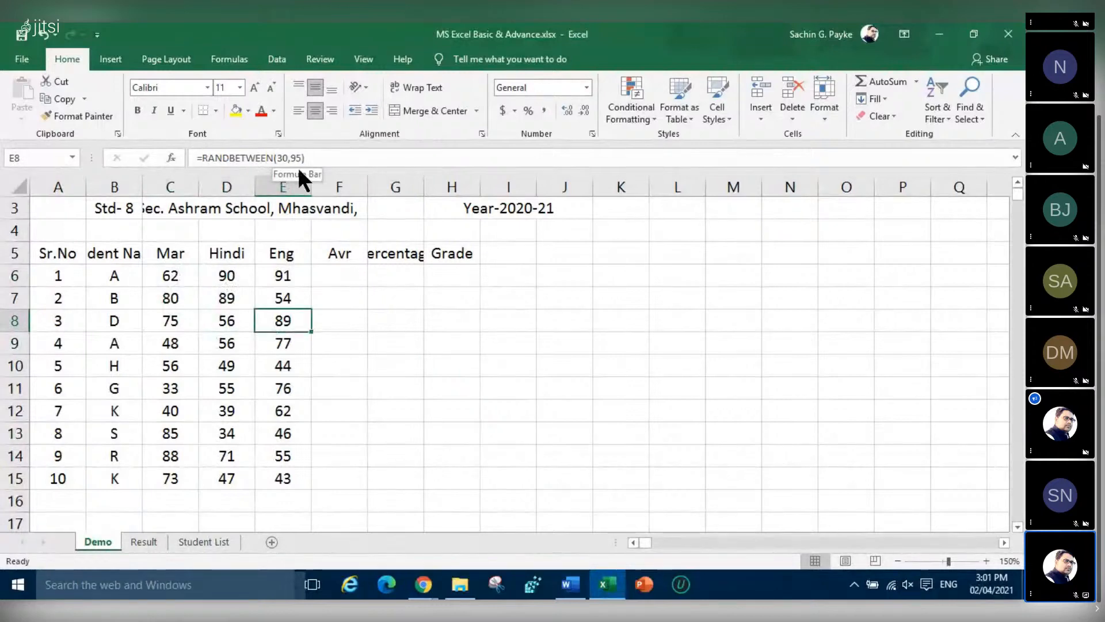
Copy the marks range C6:E15 and paste it over itself as values only to replace the RANDBETWEEN formulas
drag(171, 276, 278, 483)
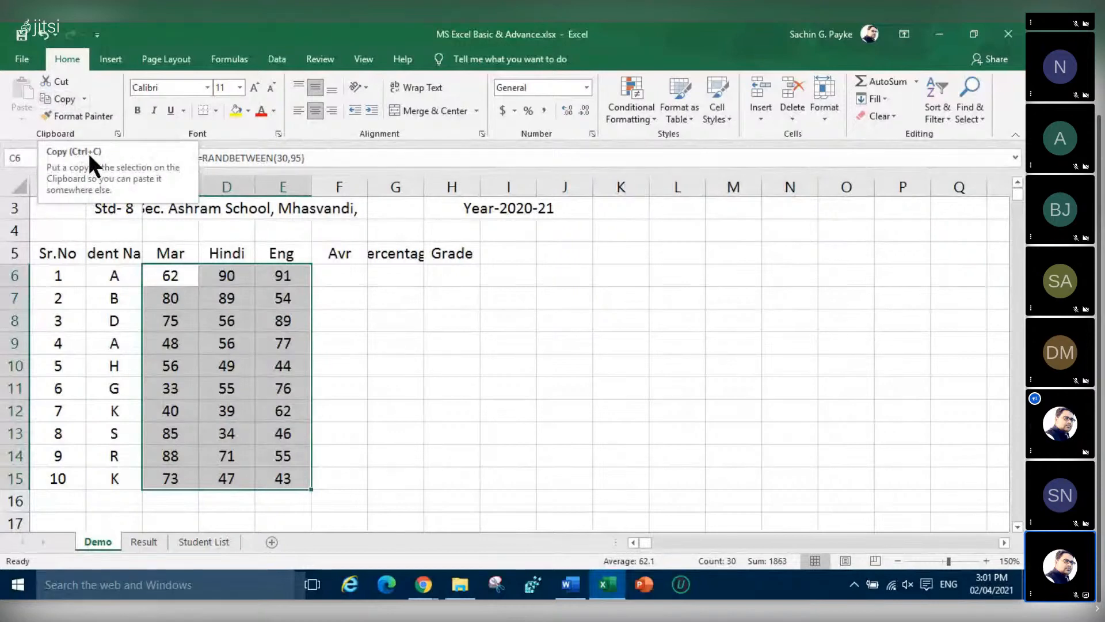
key(ctrl+c)
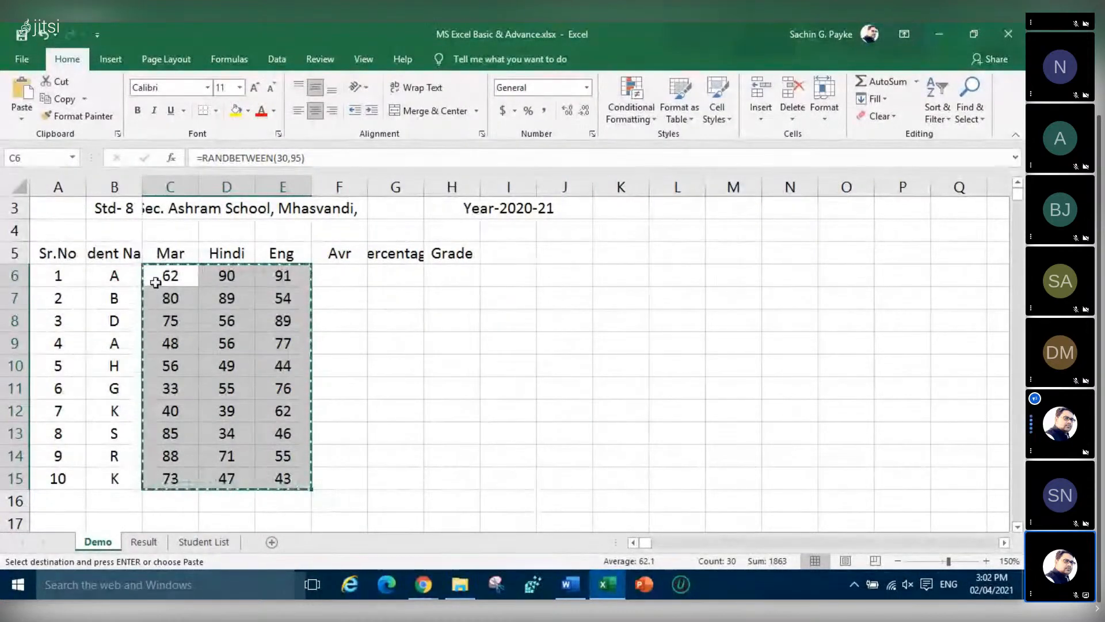
click(22, 117)
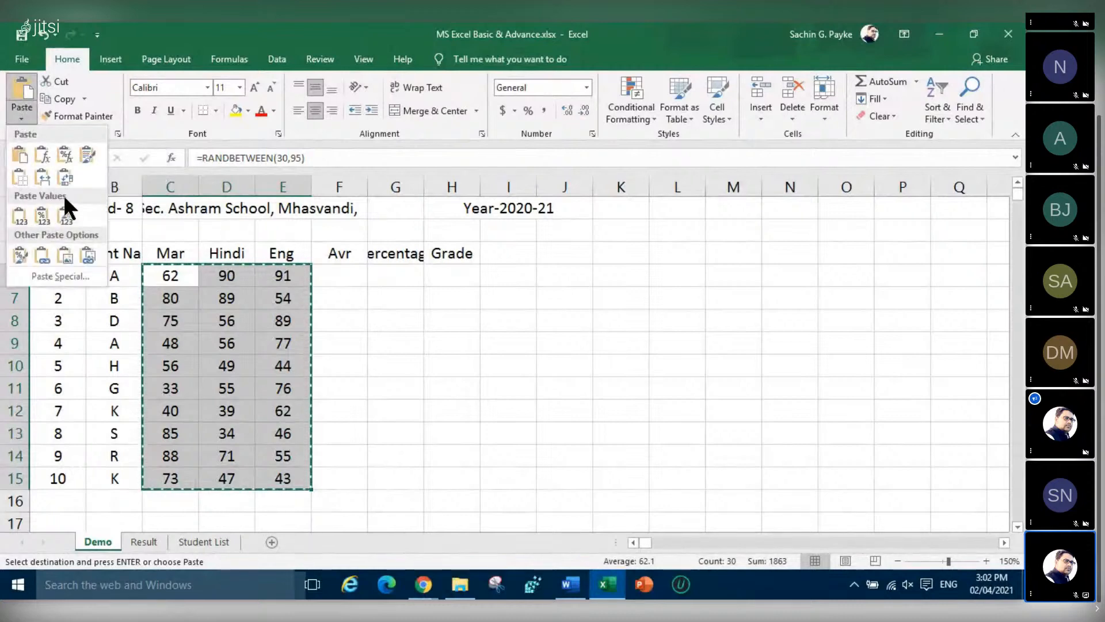
click(20, 216)
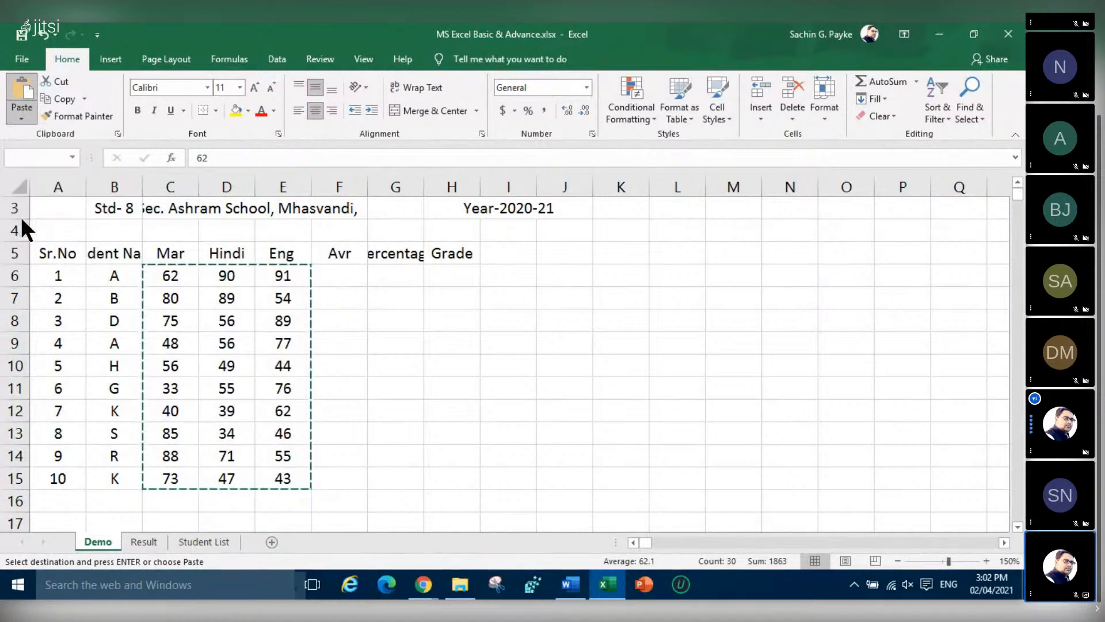
Inspect several cells across C6:E15 to check whether the marks are stored as plain values instead of formulas
click(283, 321)
click(196, 359)
click(170, 339)
click(220, 303)
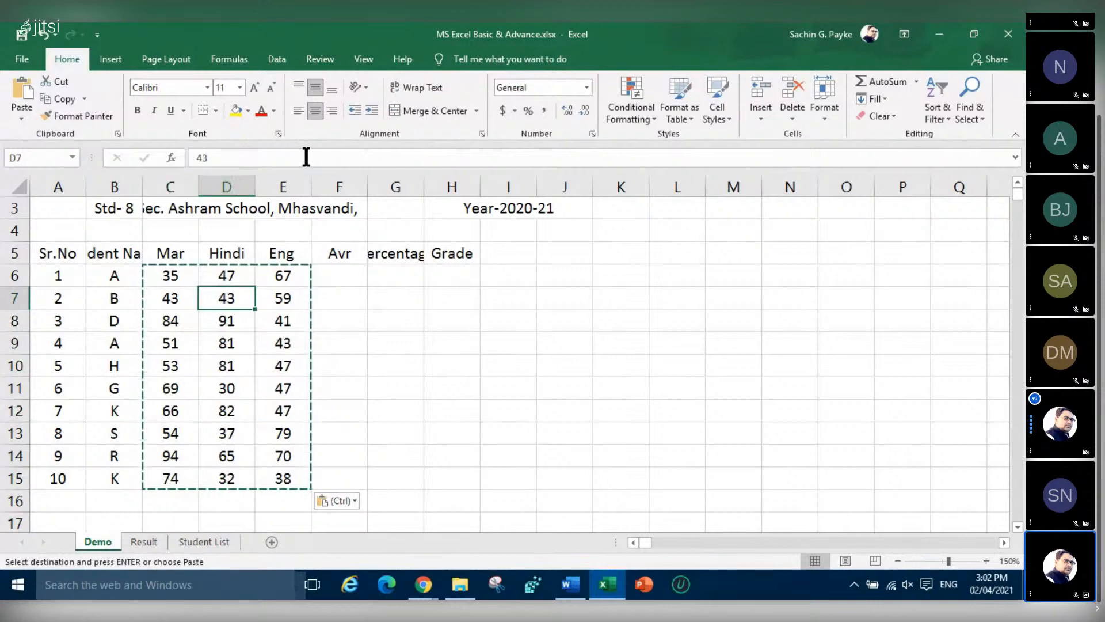
click(282, 382)
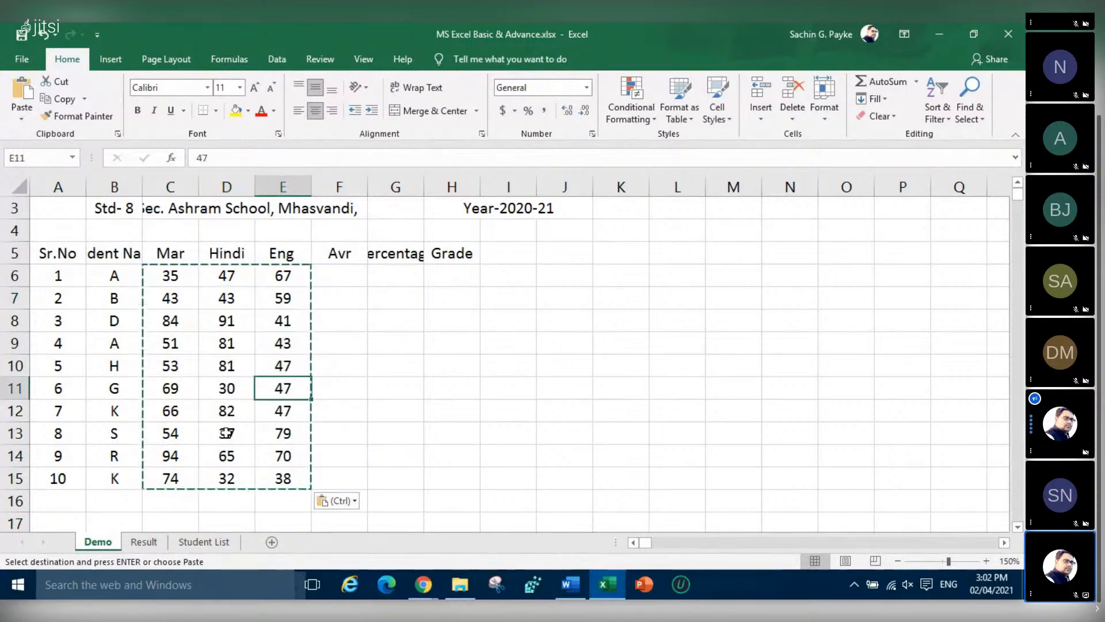
click(226, 323)
click(223, 280)
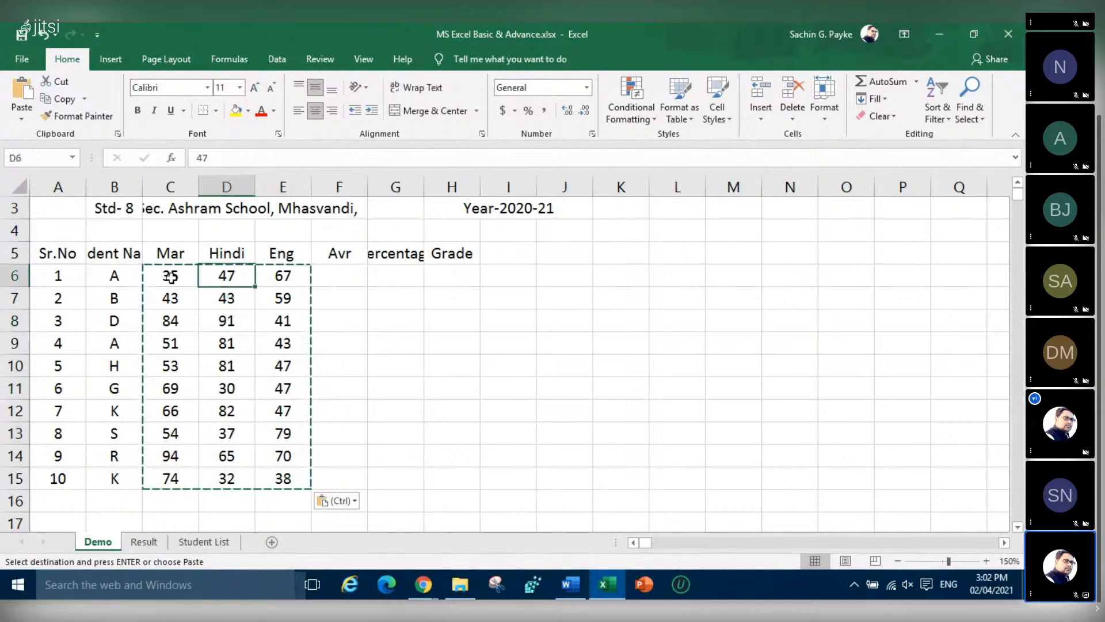
click(170, 276)
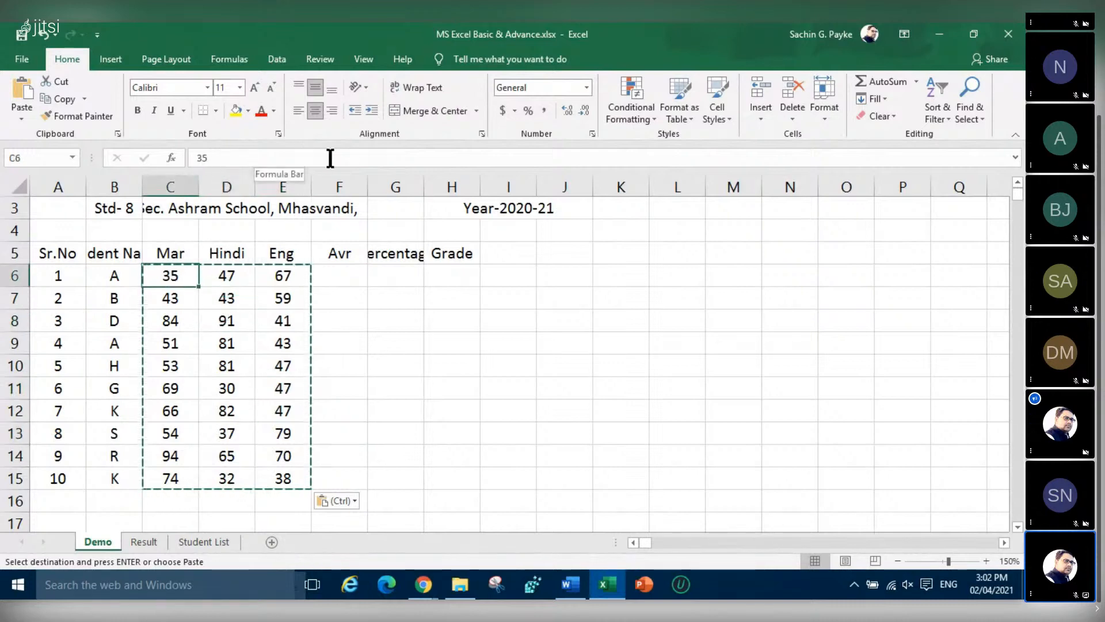
click(176, 438)
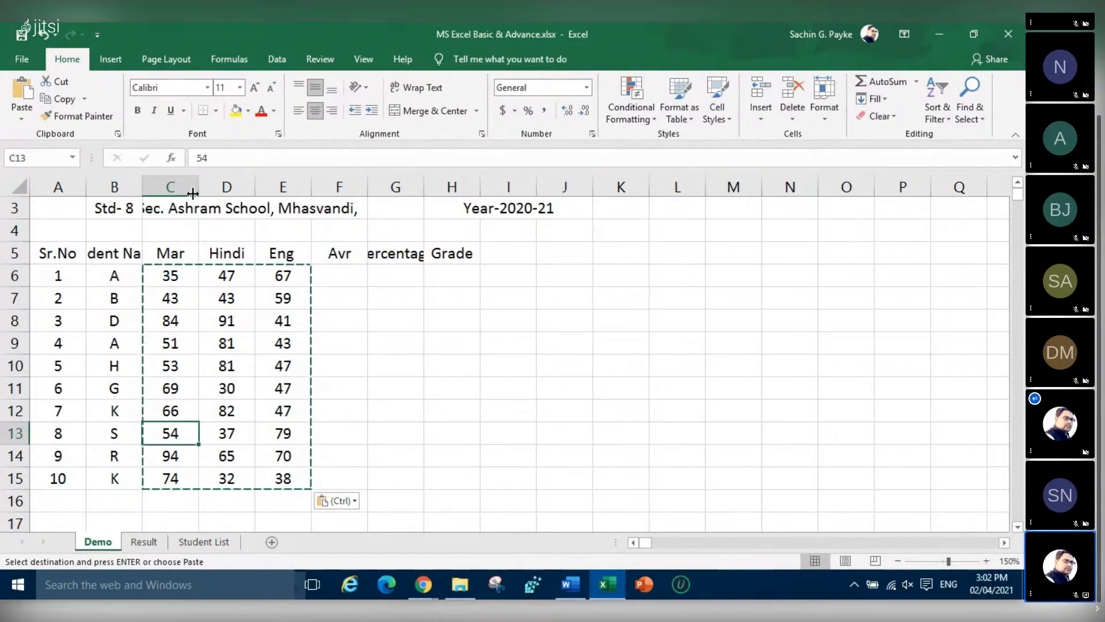
Save the workbook and widen column B enough to fit the Student Name heading
click(323, 277)
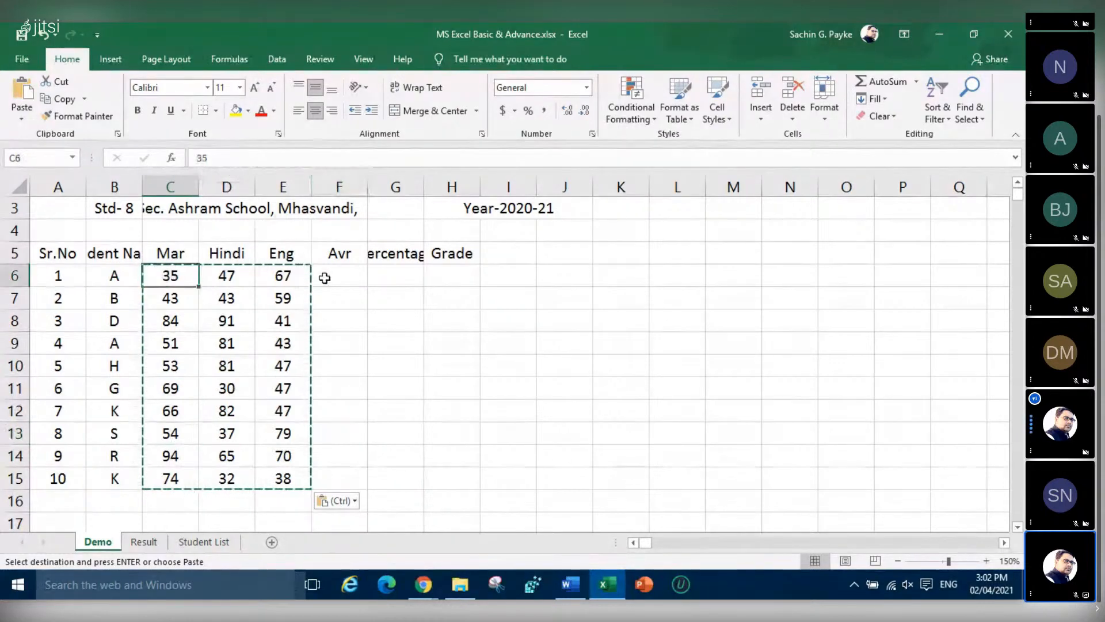
key(ctrl+s)
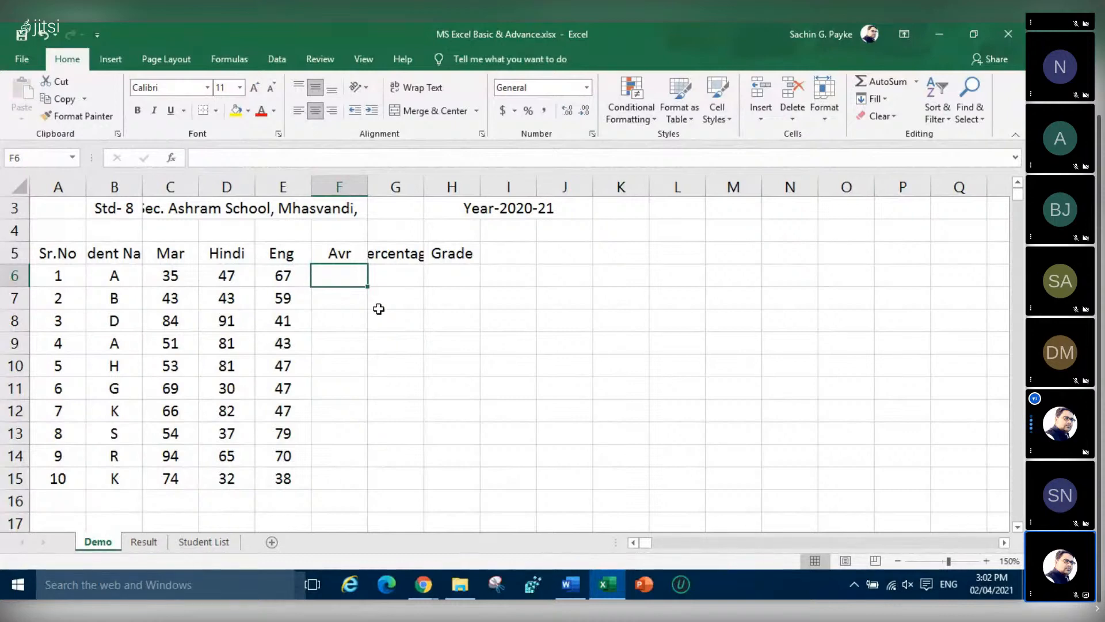
click(348, 316)
click(392, 293)
click(384, 338)
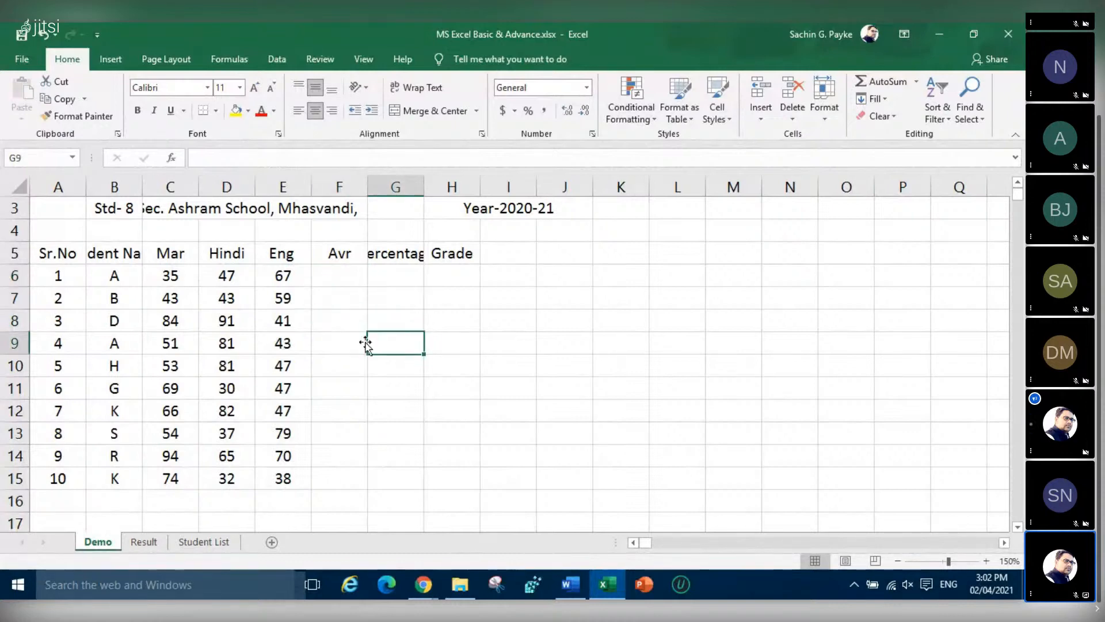
click(389, 282)
click(347, 319)
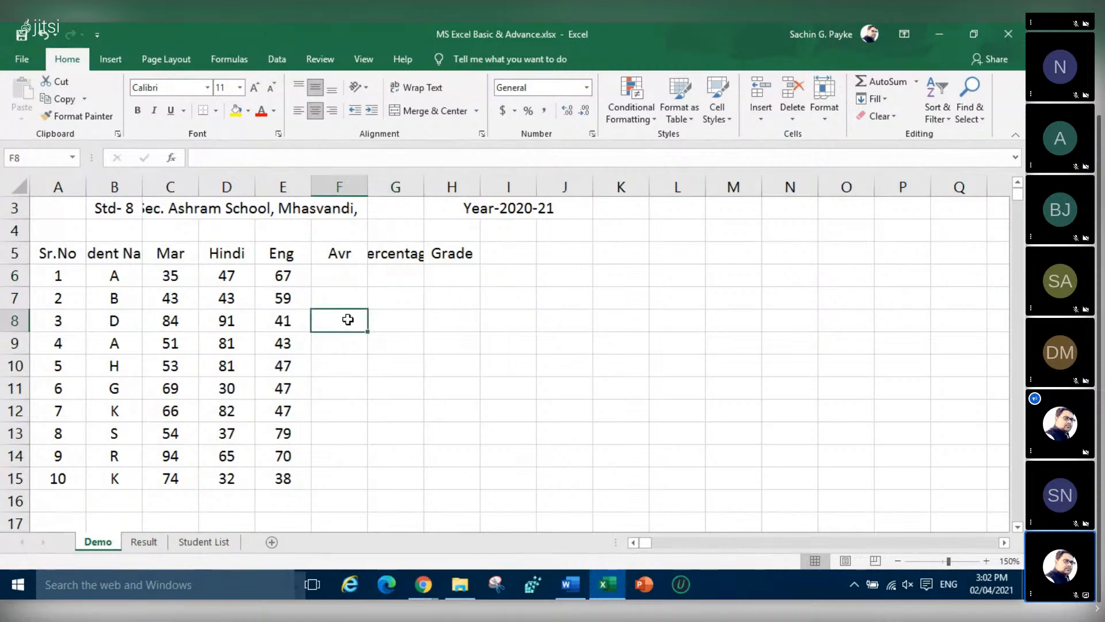
drag(143, 187, 199, 185)
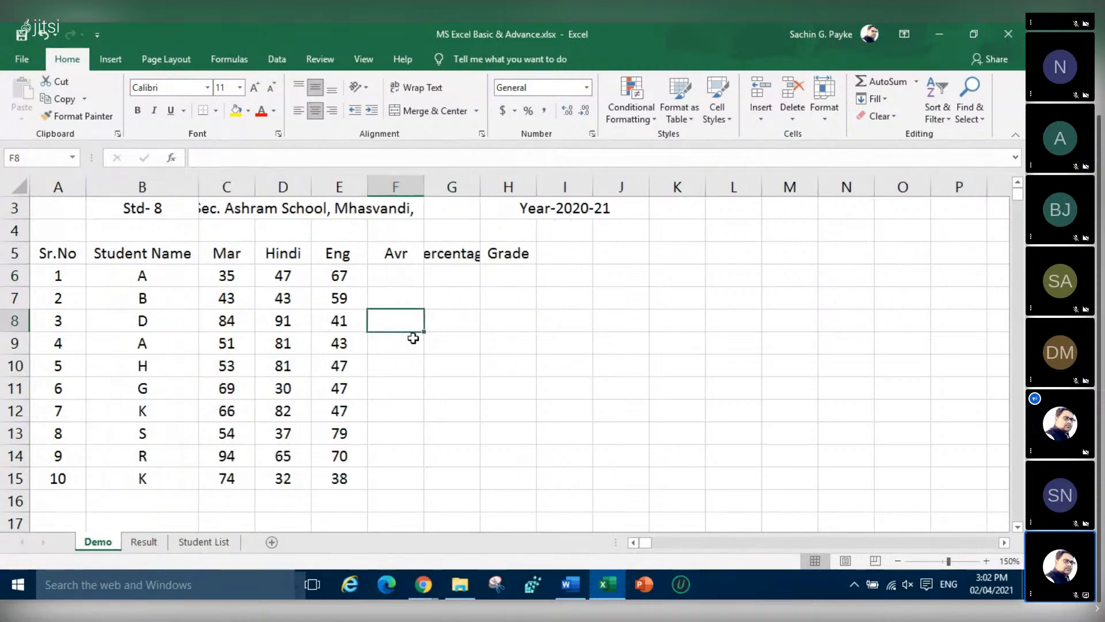
Add up the first student's marks in F6 with the formula =C6+D6+E6, and clear the cell again
click(494, 342)
click(406, 278)
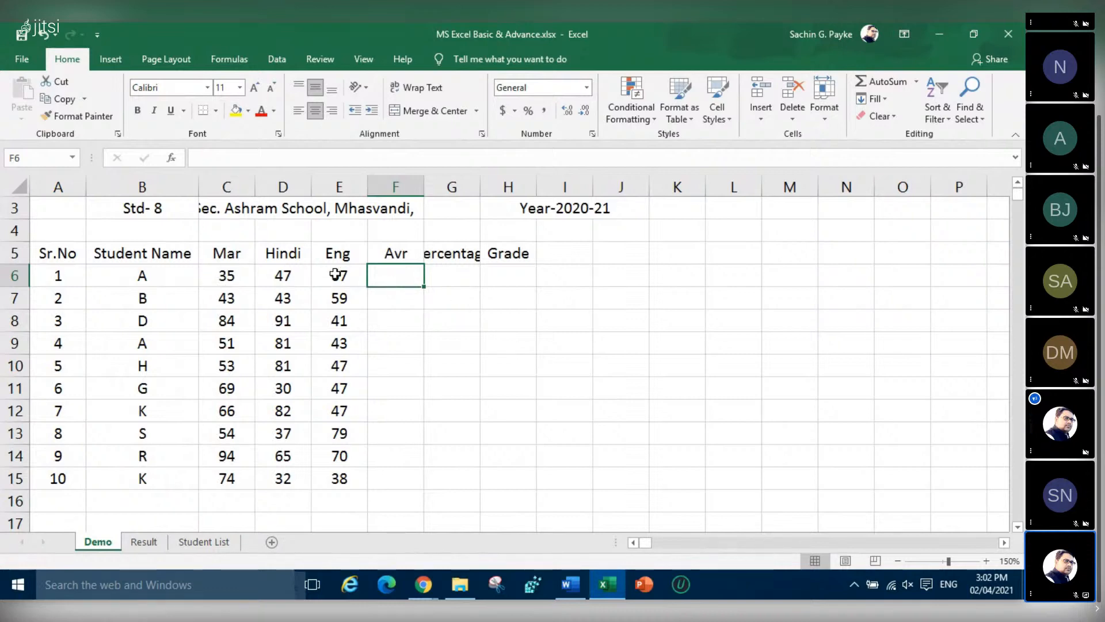
text(=)
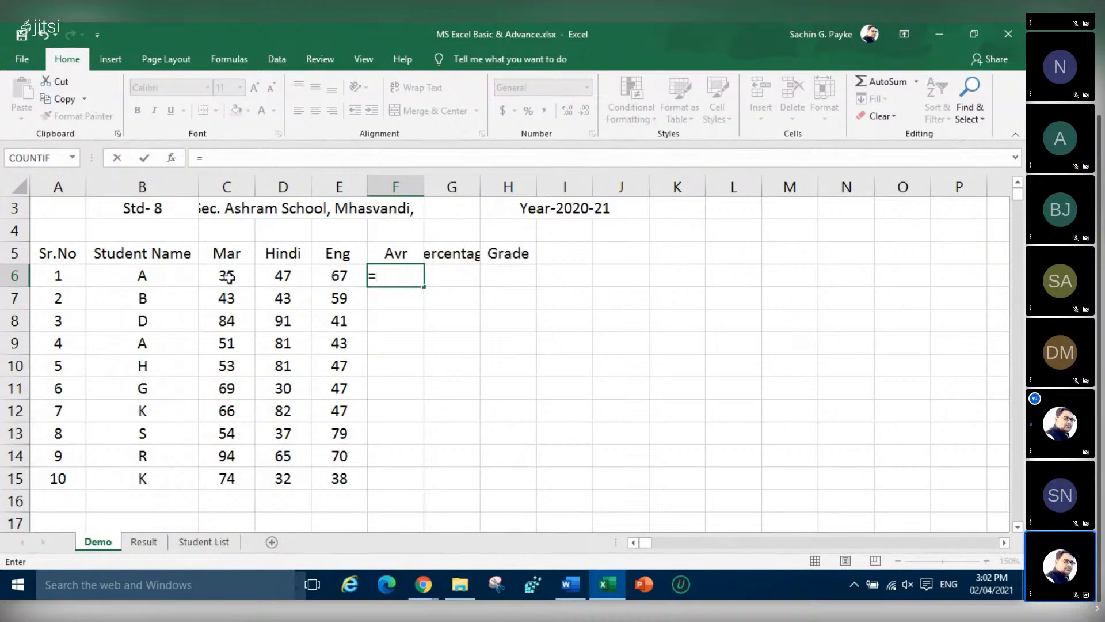
click(229, 278)
text(+)
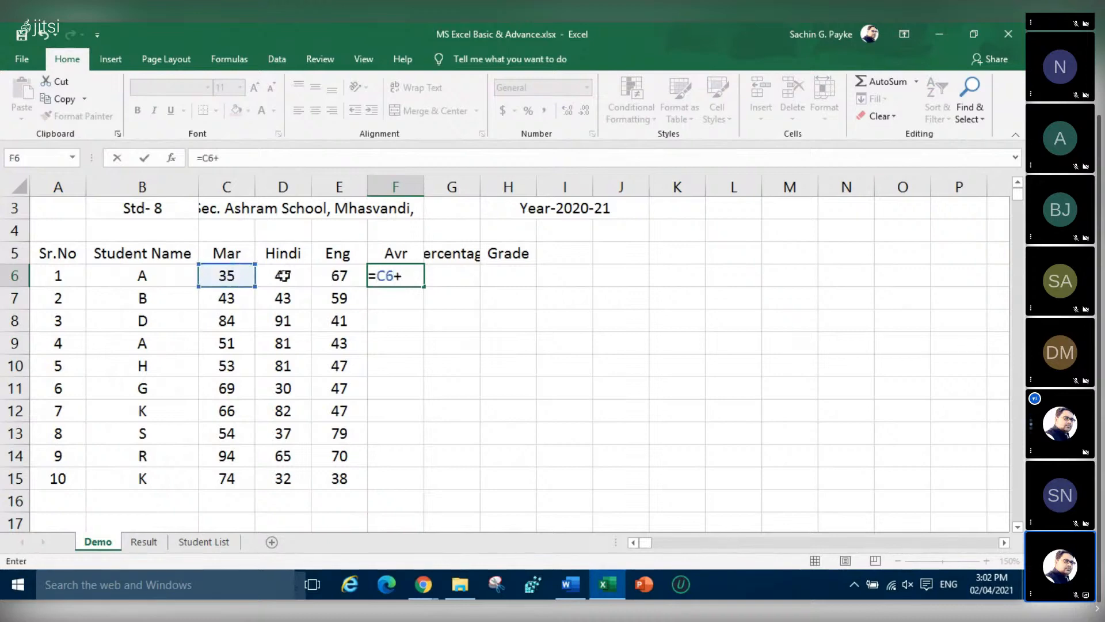
click(281, 277)
text(+)
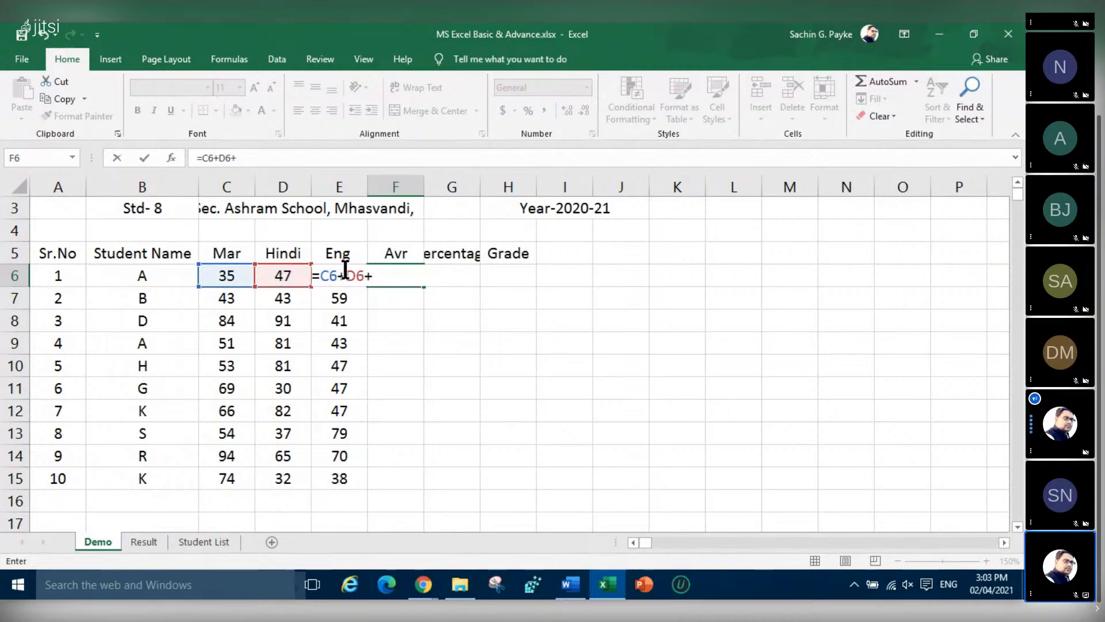
click(345, 286)
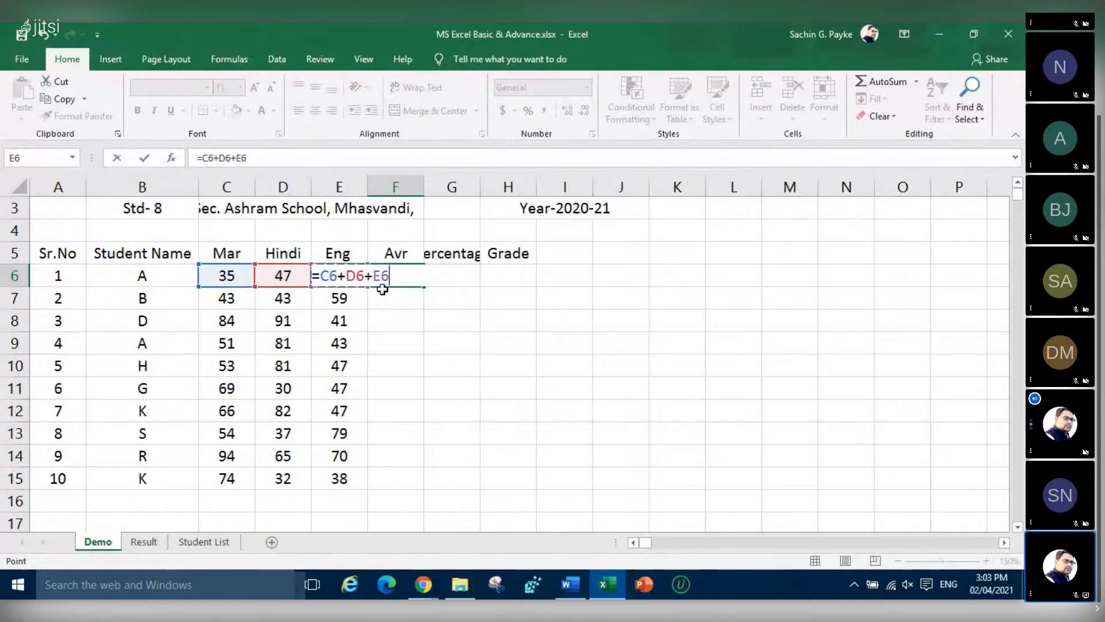
key(Return)
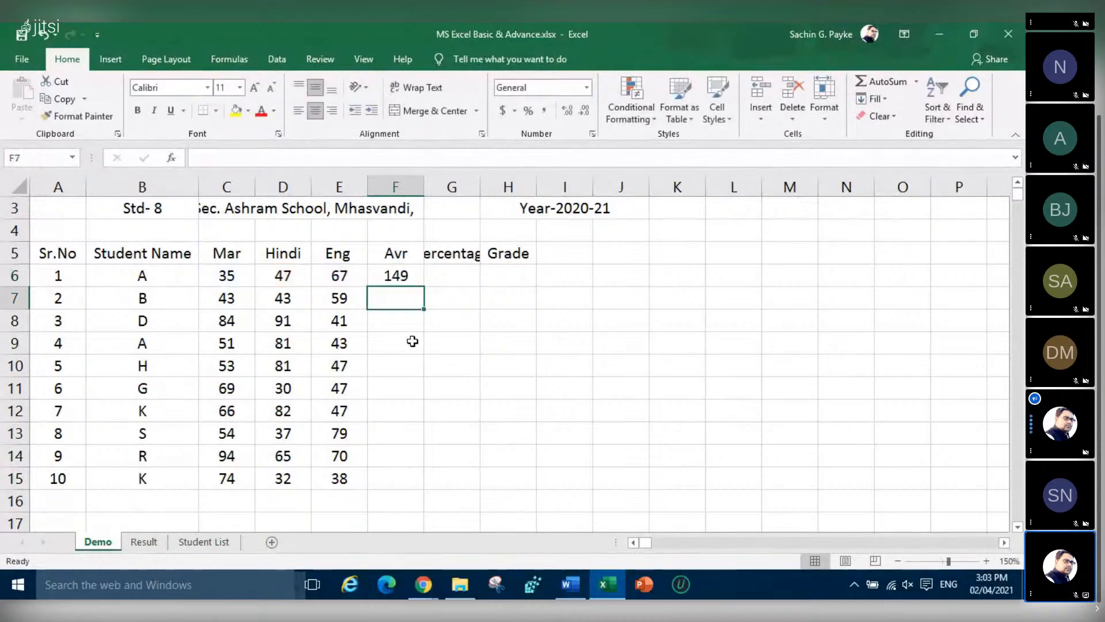
click(399, 277)
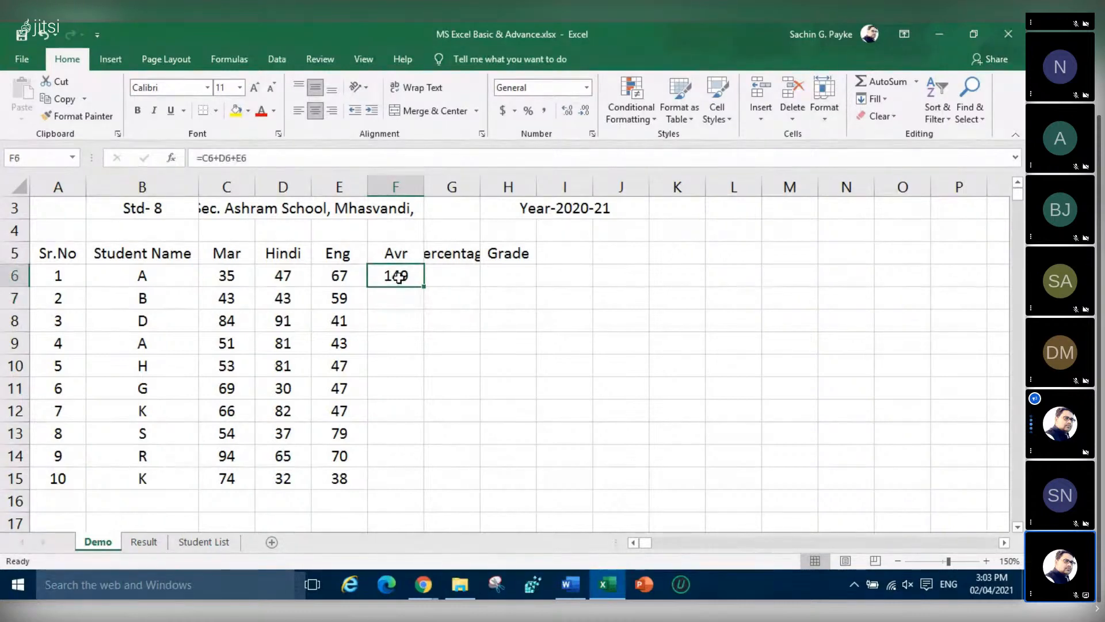
key(Delete)
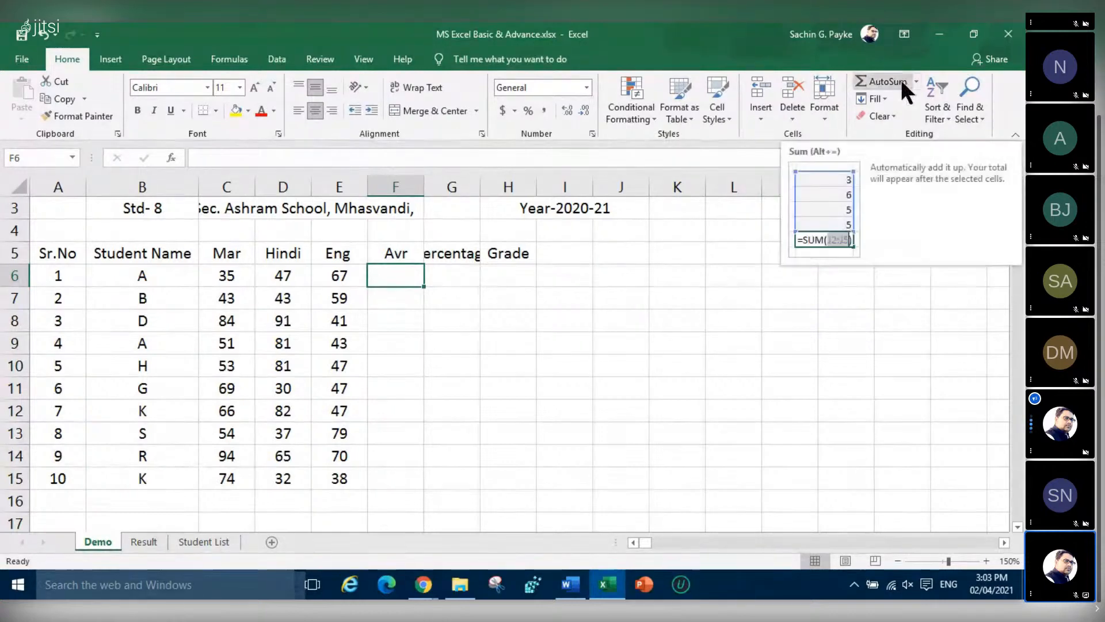
Total C6:E6 in F6 with the Sum option of AutoSum, and clear the cell again
click(916, 81)
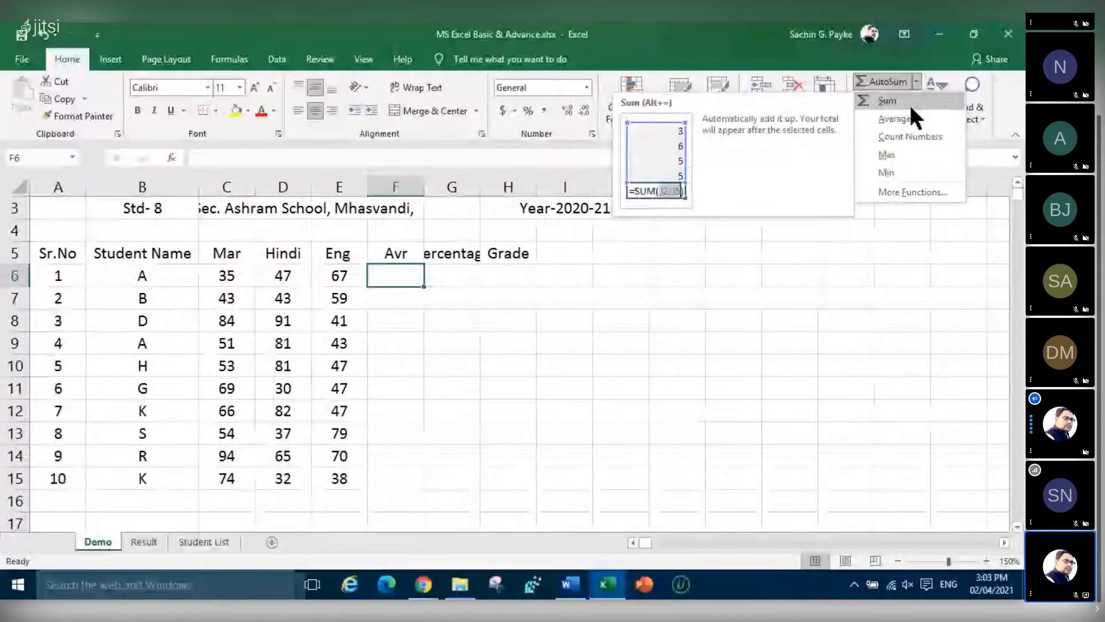
click(909, 98)
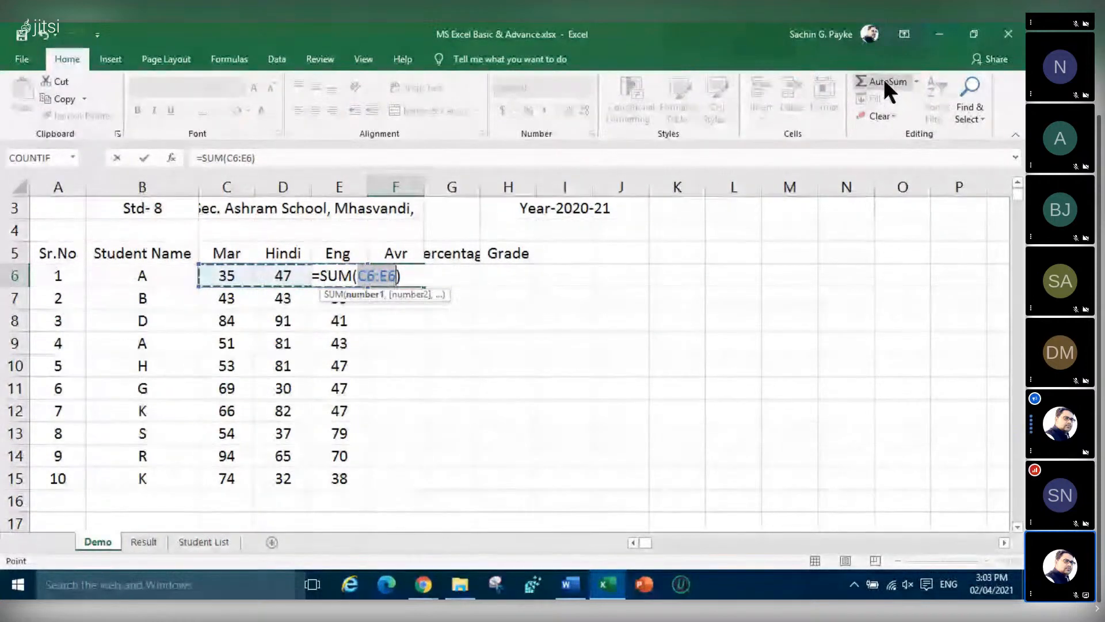
key(Return)
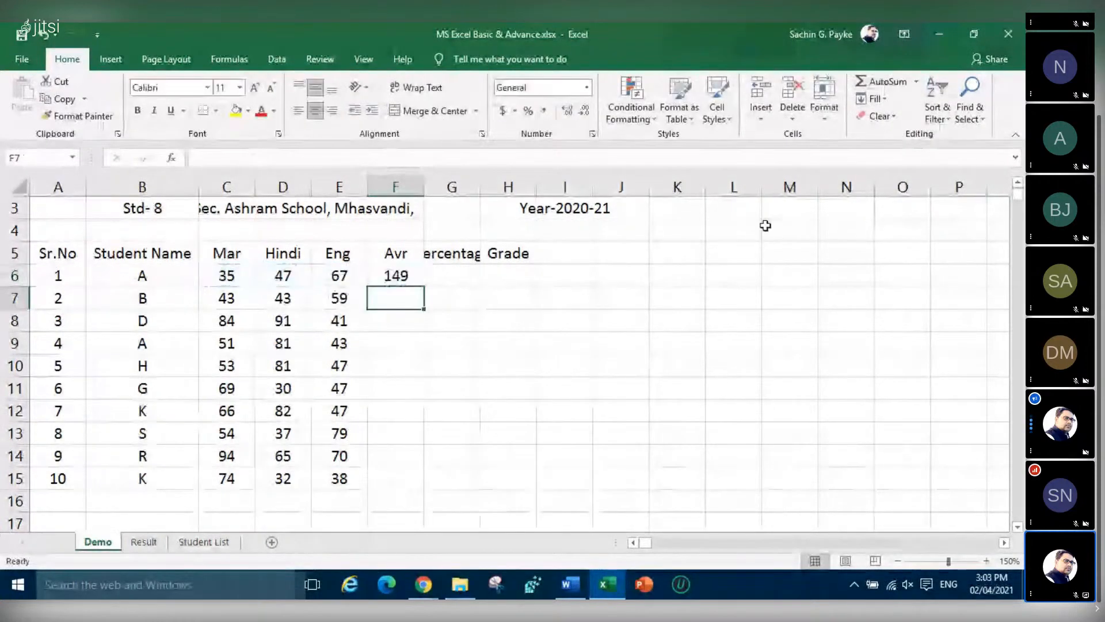
click(404, 280)
key(Delete)
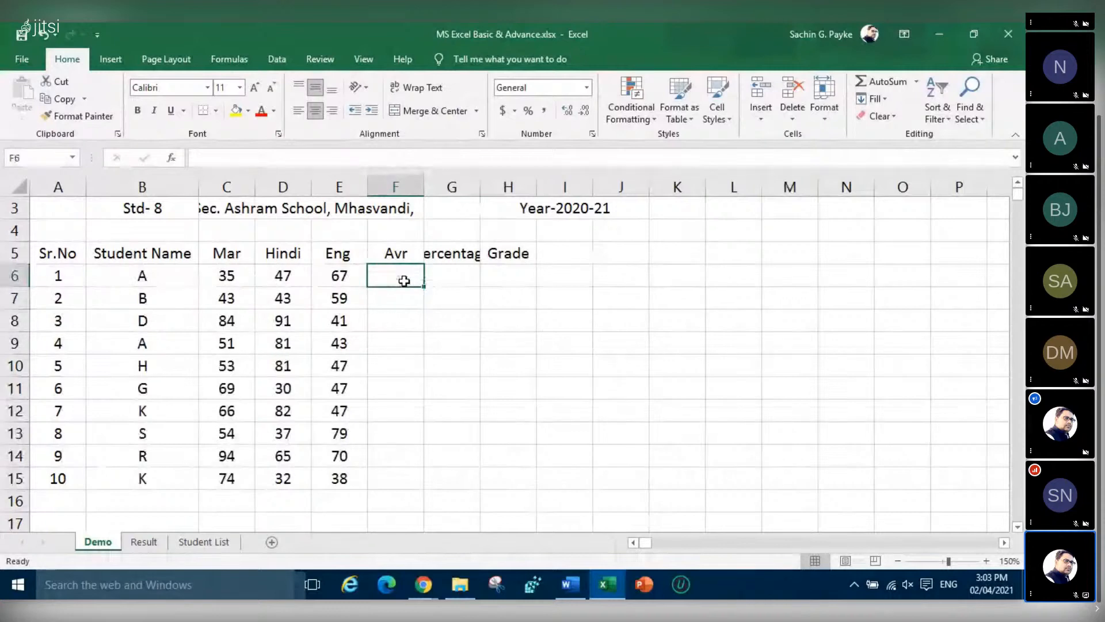
Use AutoSum in F6 to total the first student's marks, trying the ranges A6:E6 and C8:E13 before confirming =SUM(C6:E6)
click(886, 79)
click(886, 79)
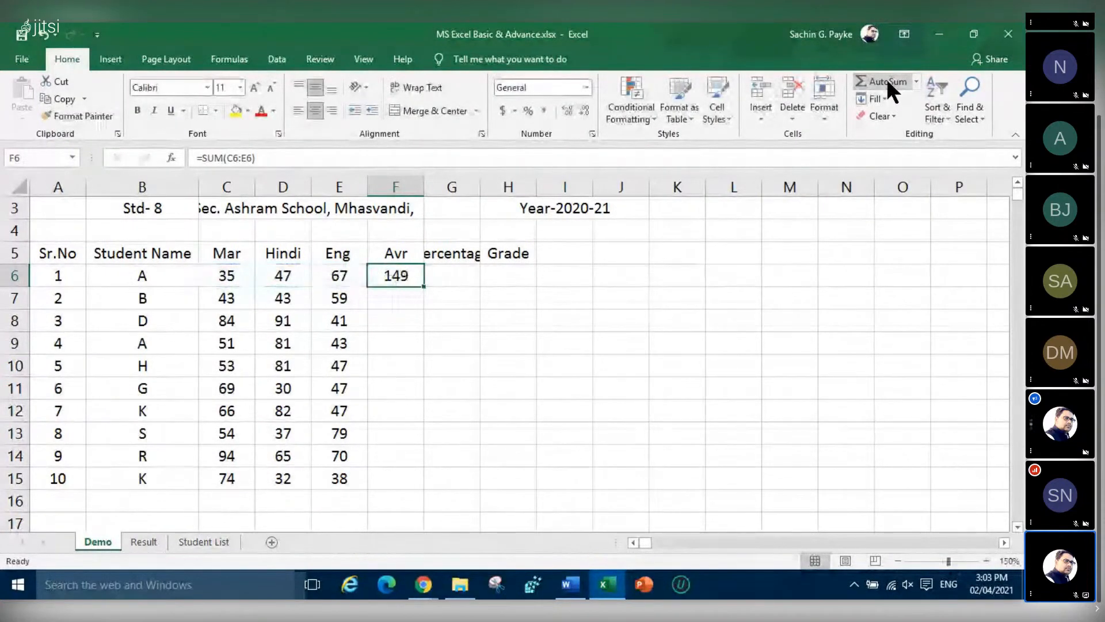
click(887, 78)
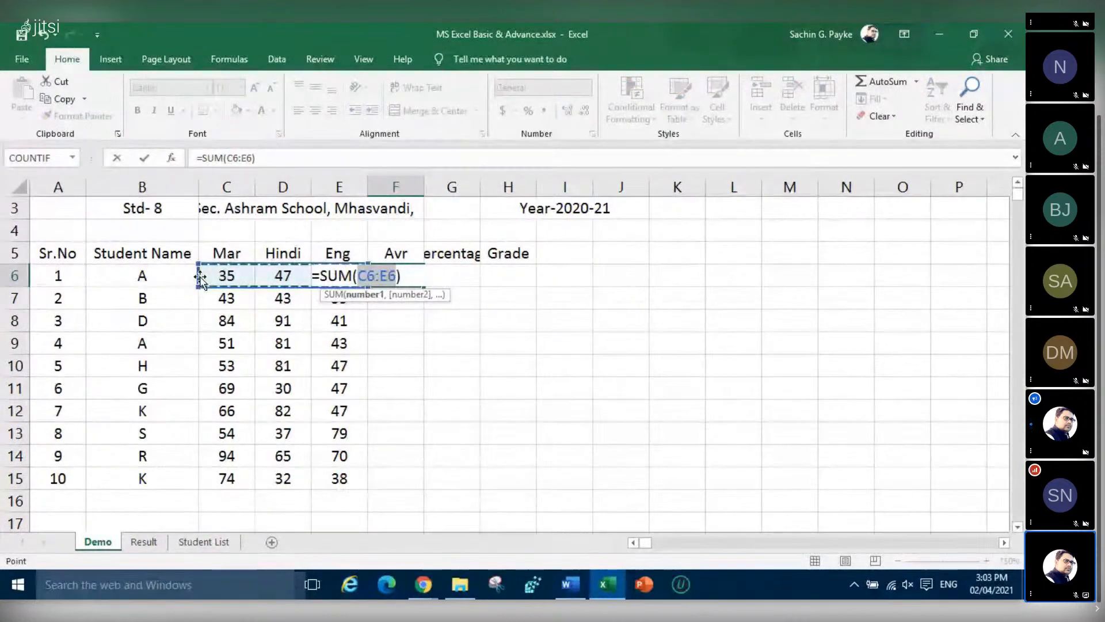
shift+click(39, 278)
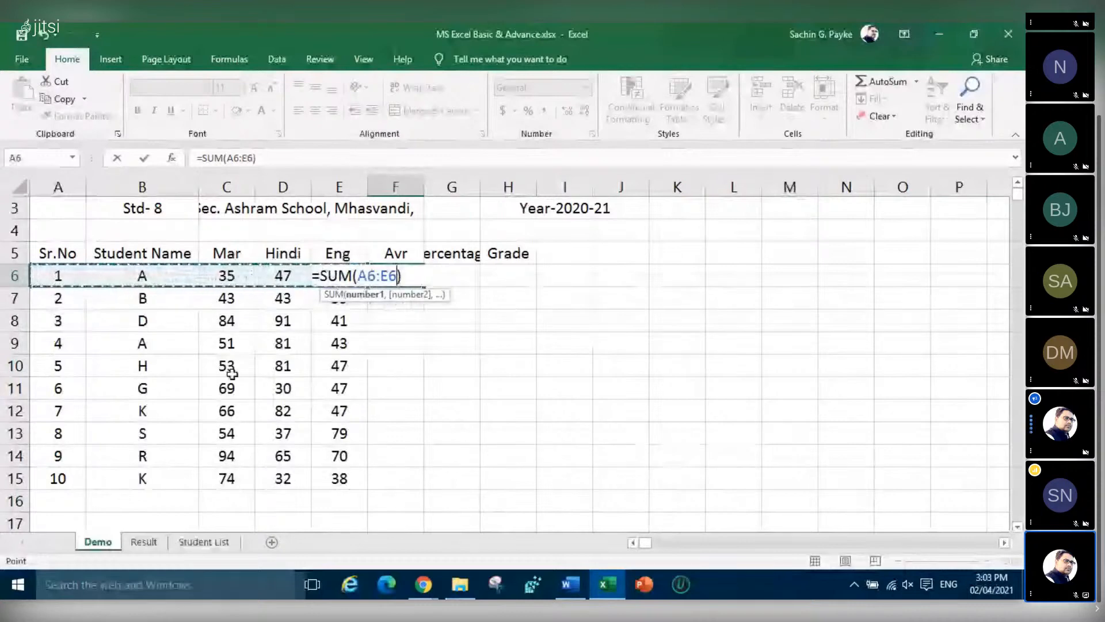
drag(225, 311, 339, 433)
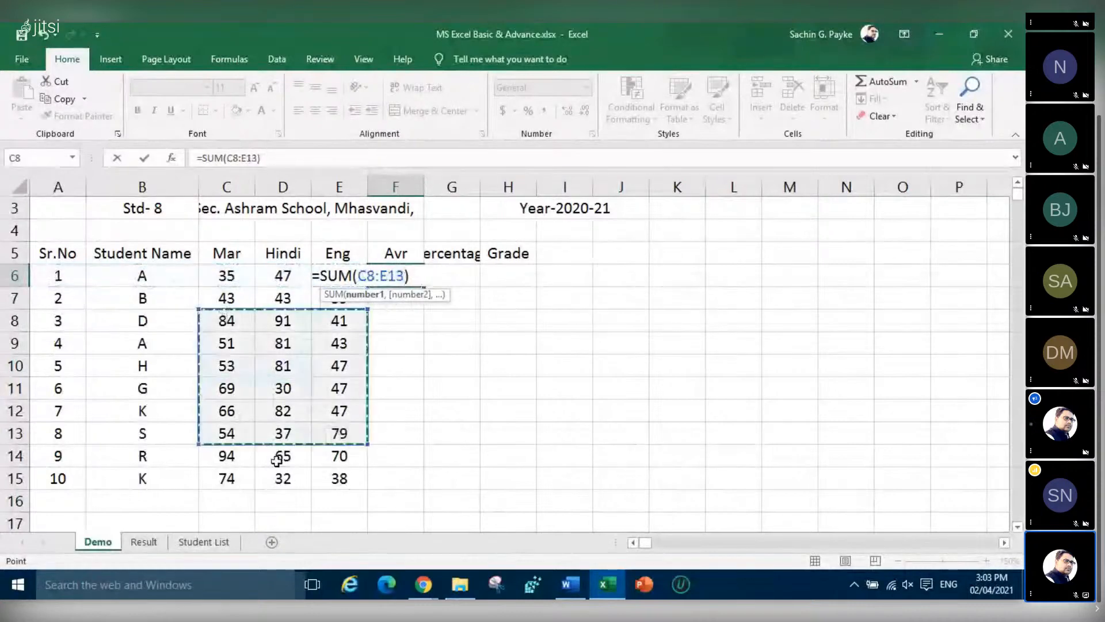
drag(227, 276, 330, 276)
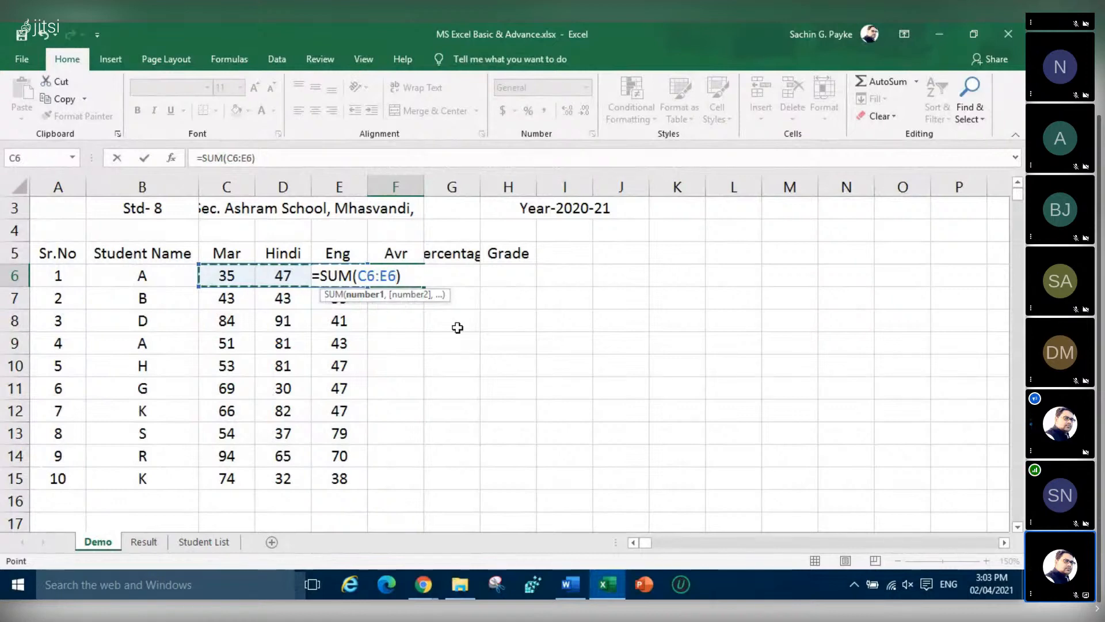
click(878, 81)
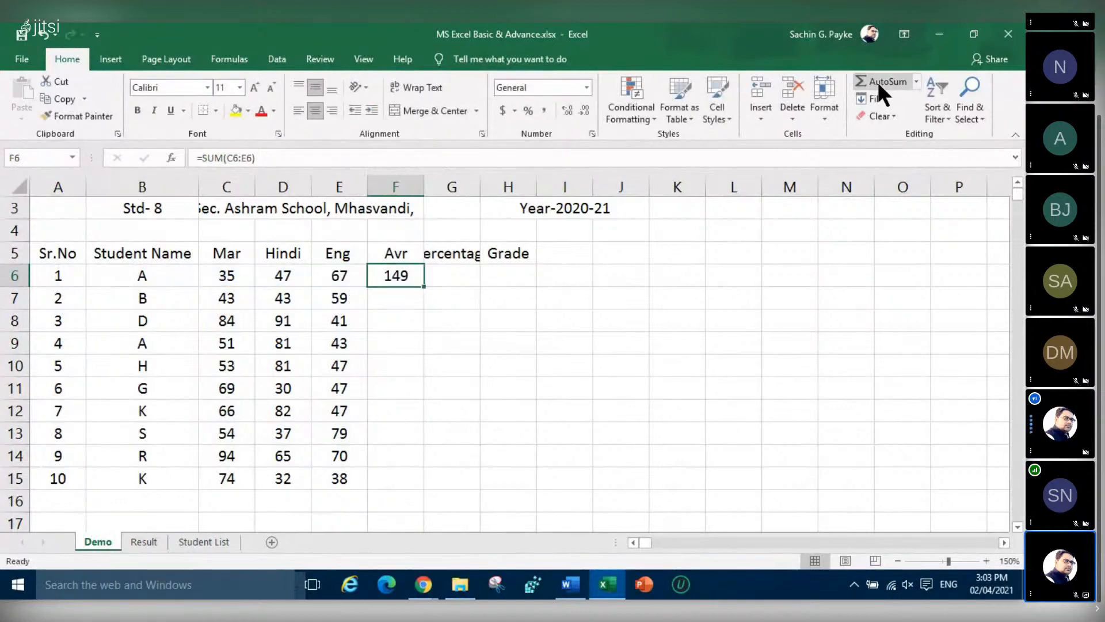
Fill the F6 total down through F15 and undo it, then fill it down to F140 and undo that as well
double_click(424, 288)
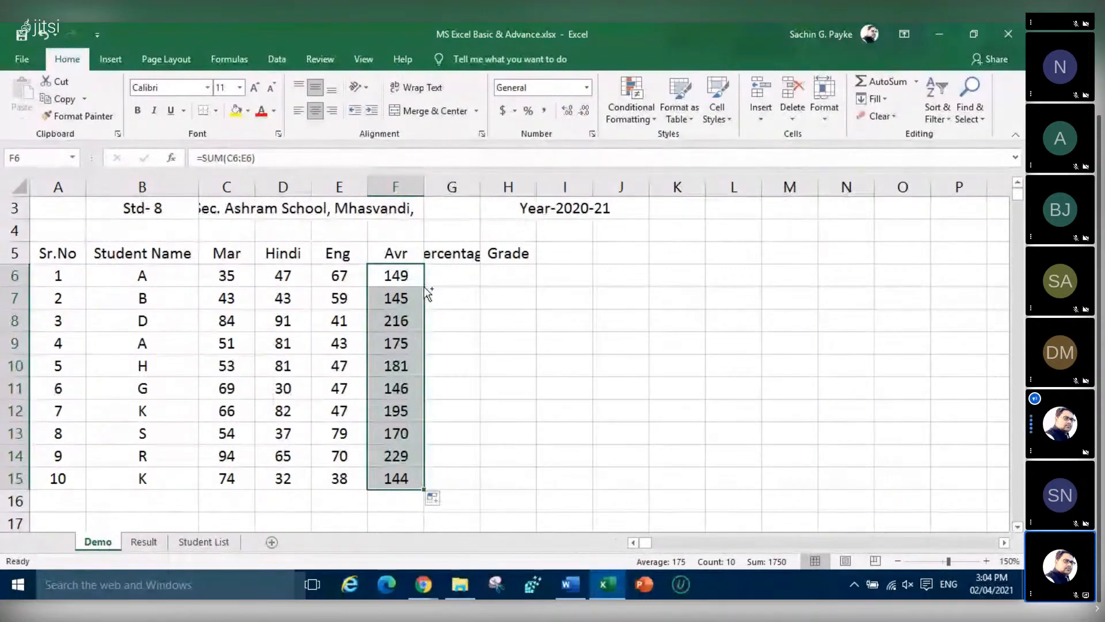
key(ctrl+z)
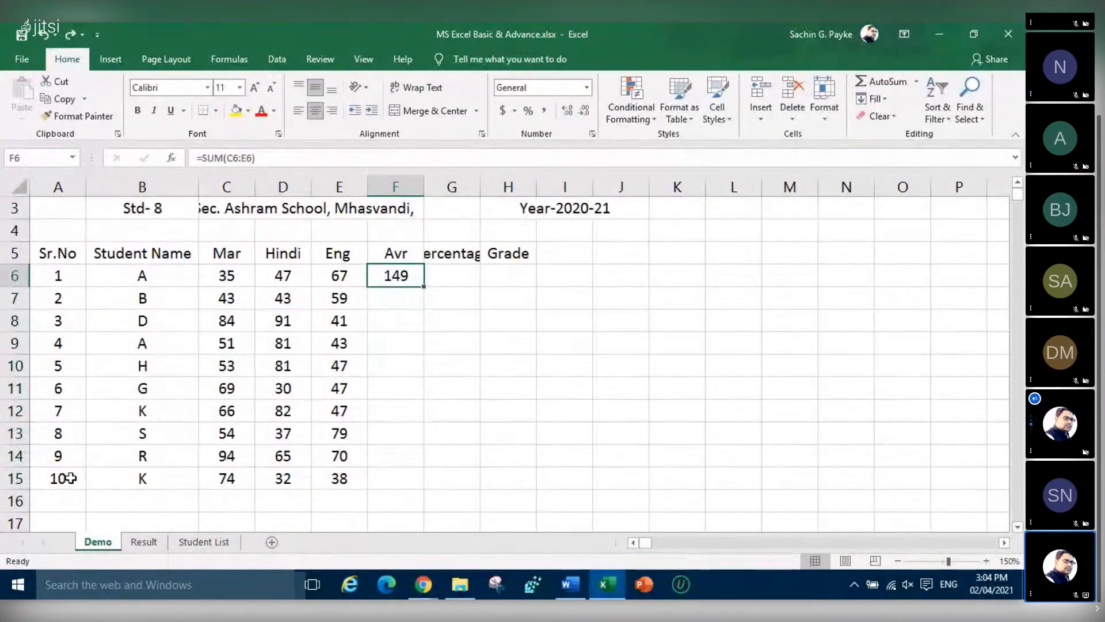
drag(425, 287, 428, 480)
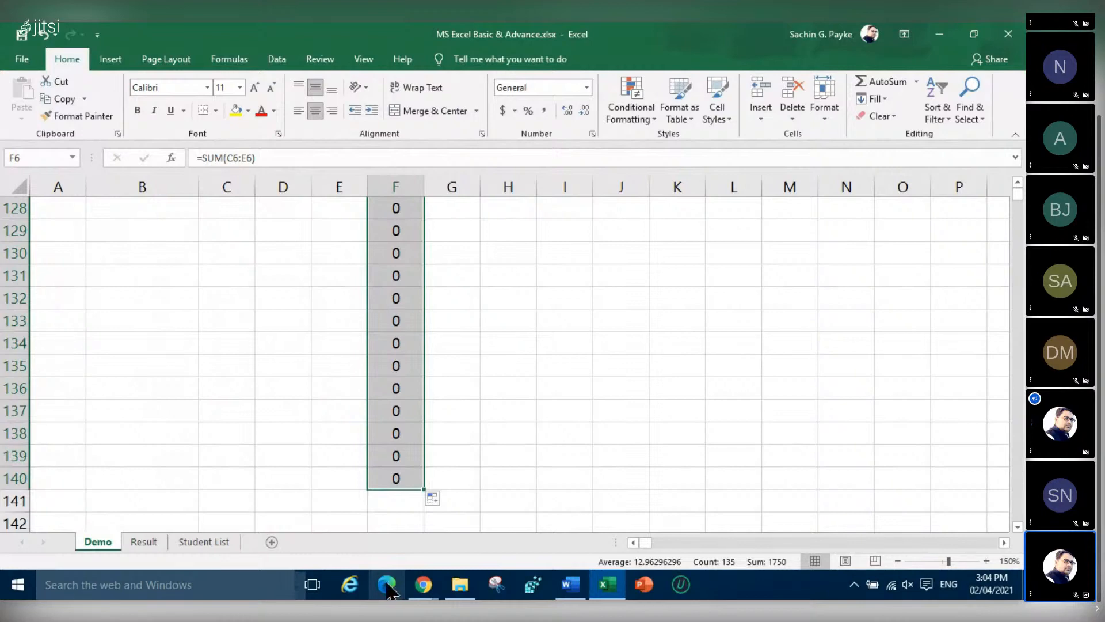
key(ctrl+z)
scroll(444, 439, up, 5)
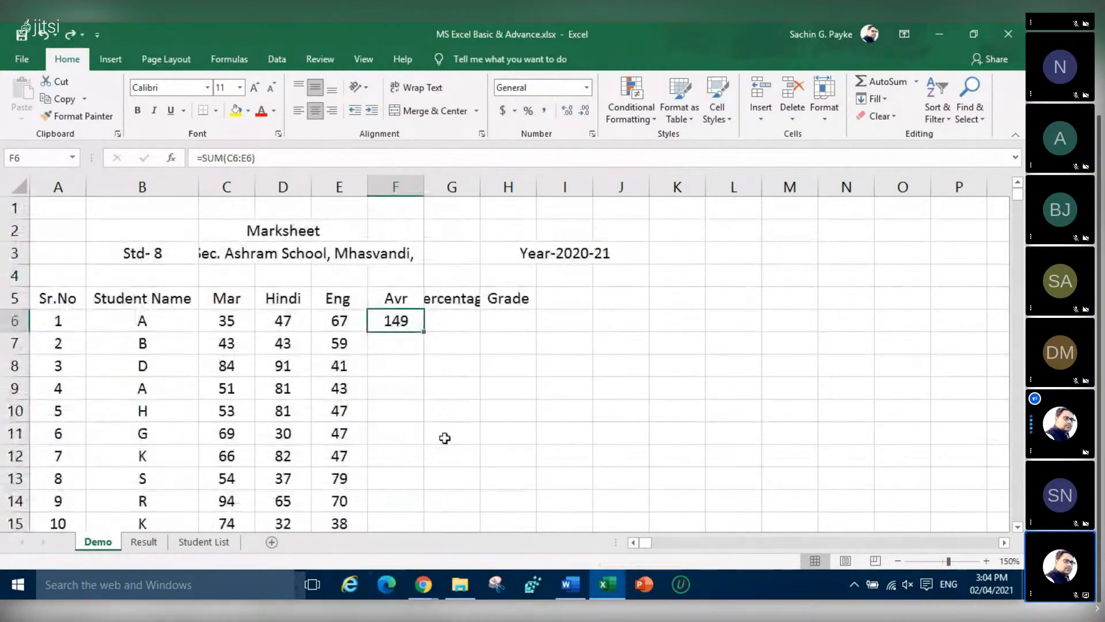
Fill the F6 sum formula down through F15 and widen column G to fit the Percentage heading
double_click(424, 332)
scroll(480, 388, down, 1)
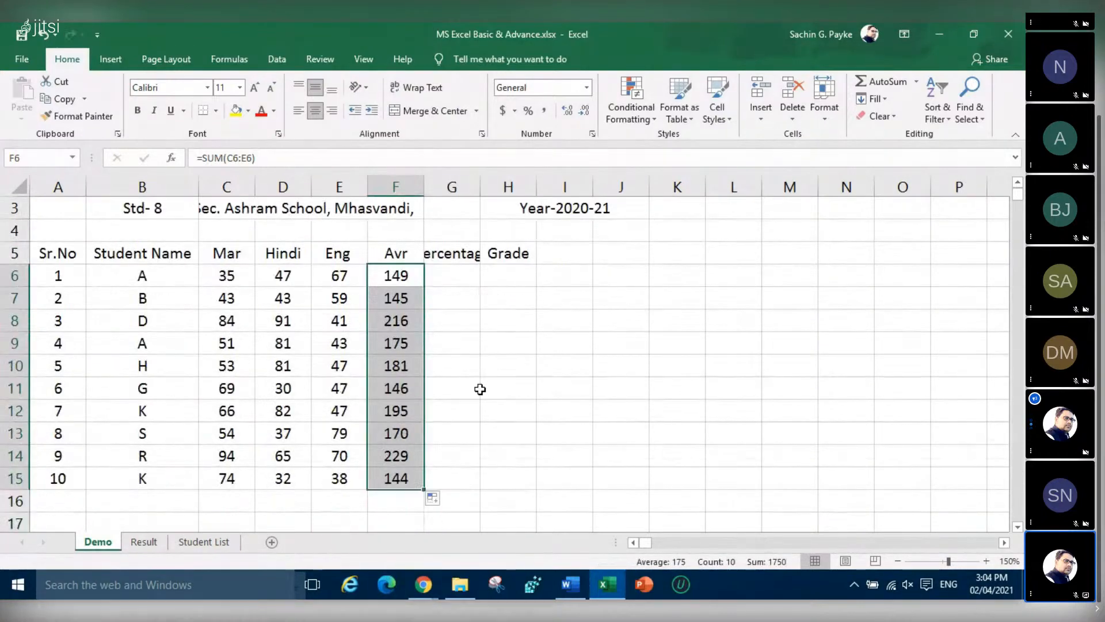
drag(480, 187, 496, 187)
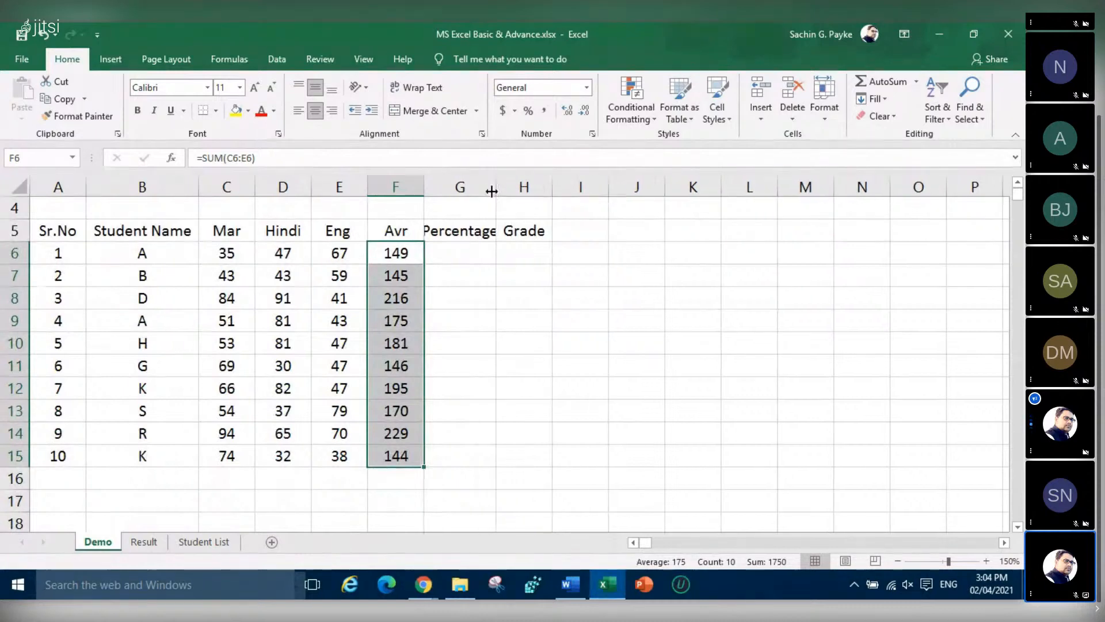
double_click(492, 190)
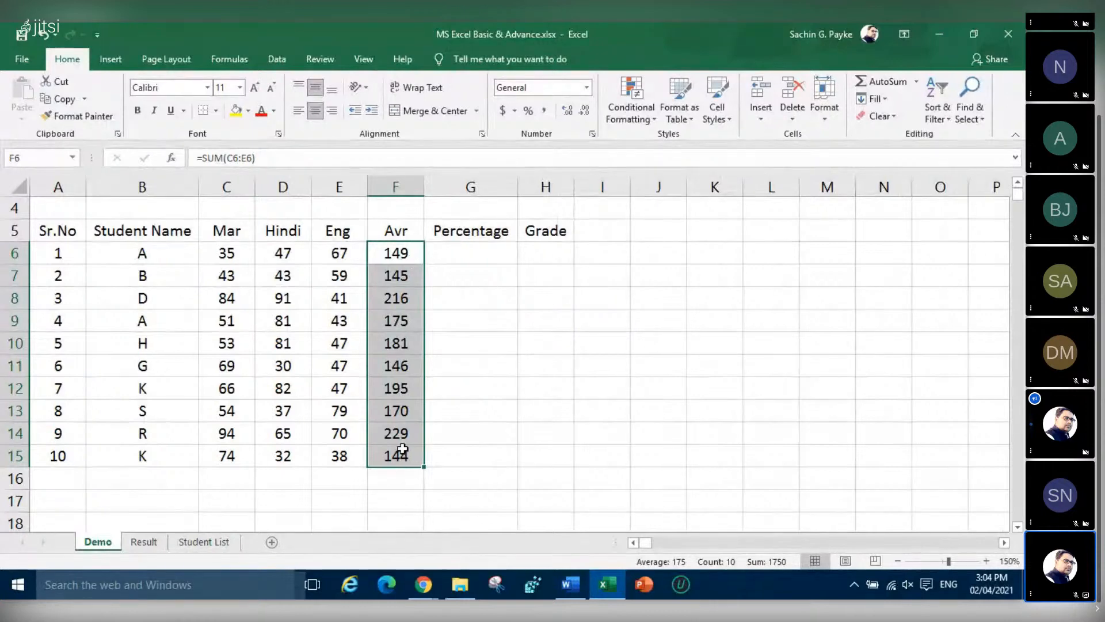
Calculate the first student's percentage in G6 with the formula =F6*100/300
click(482, 253)
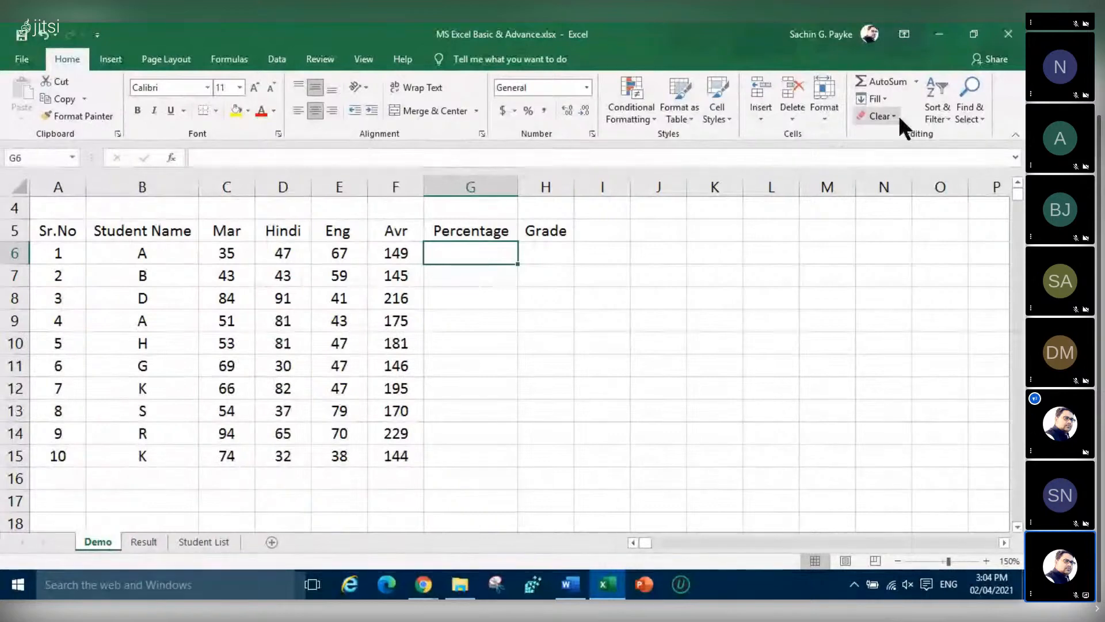
click(917, 82)
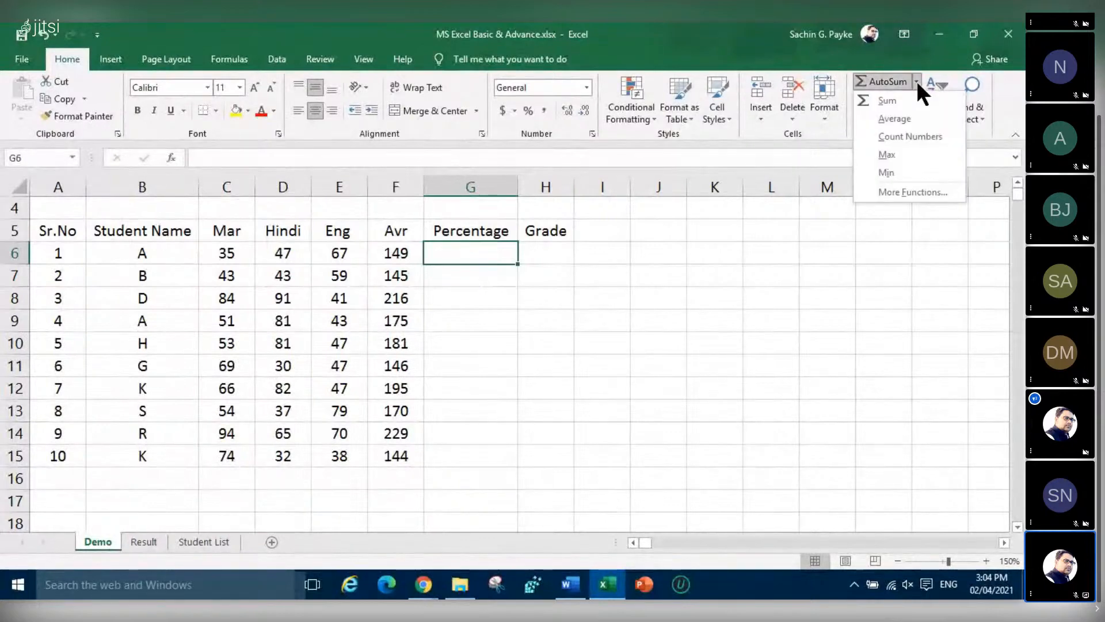
click(916, 81)
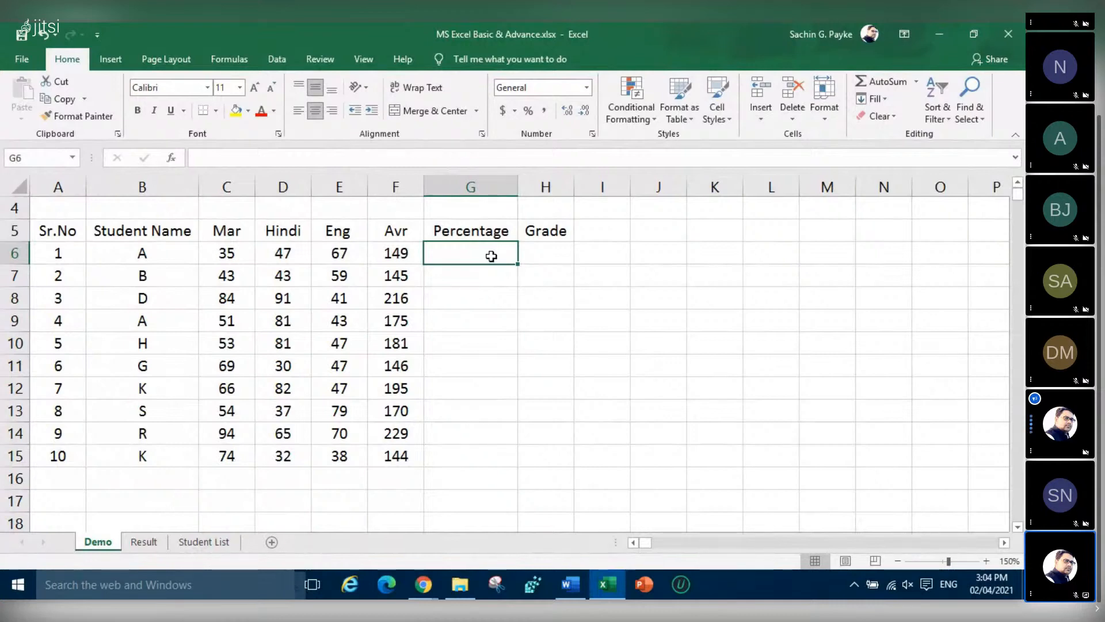
text(=)
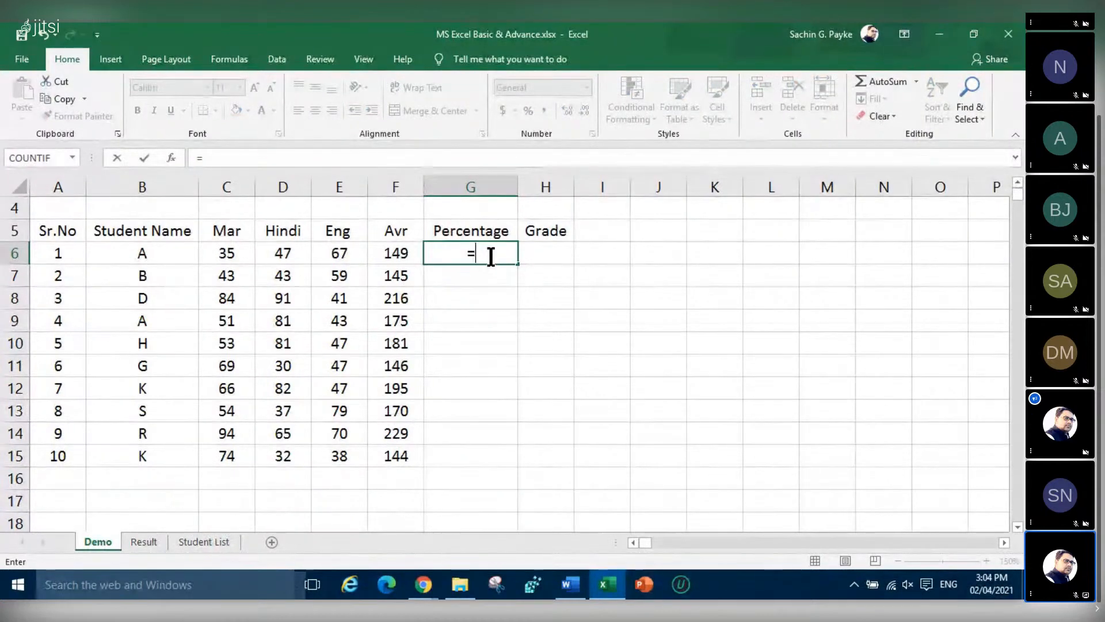
click(380, 255)
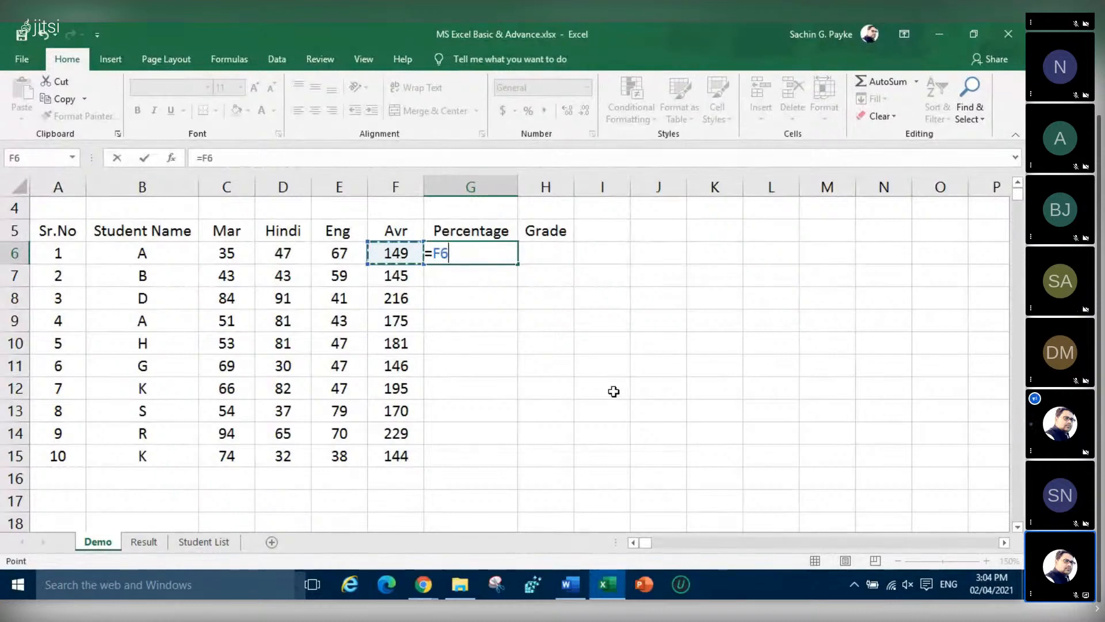
text(*)
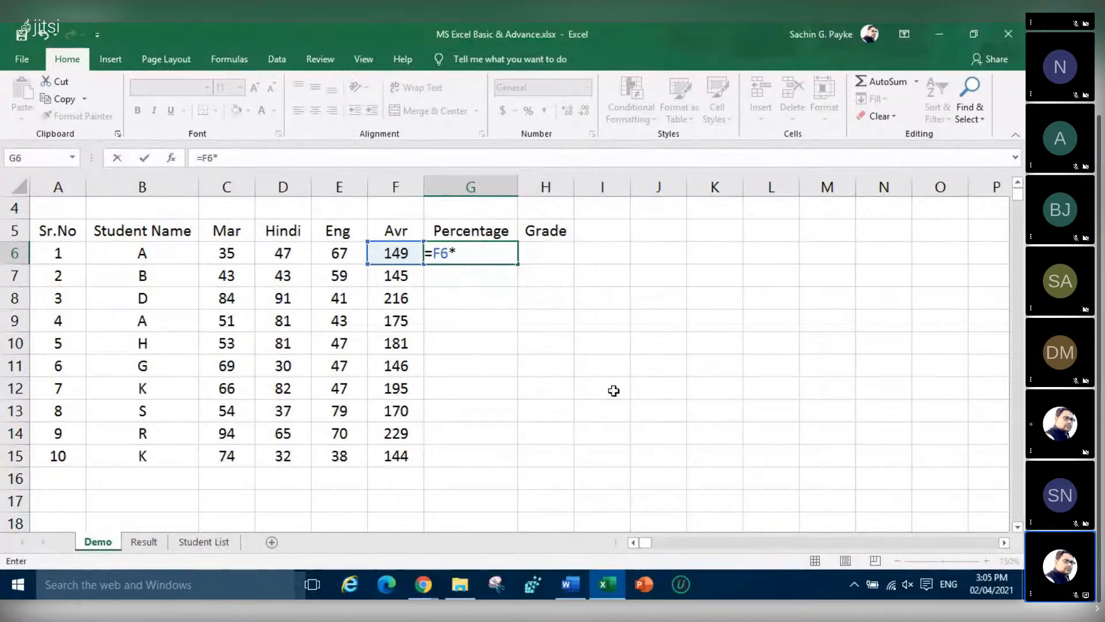
text(100/3)
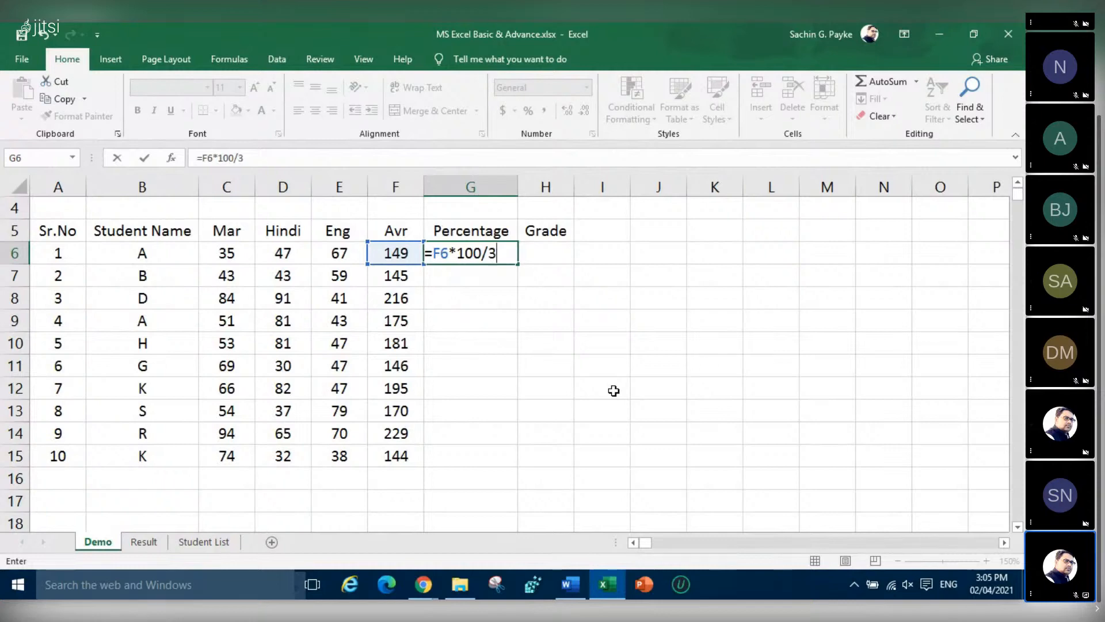
text(00)
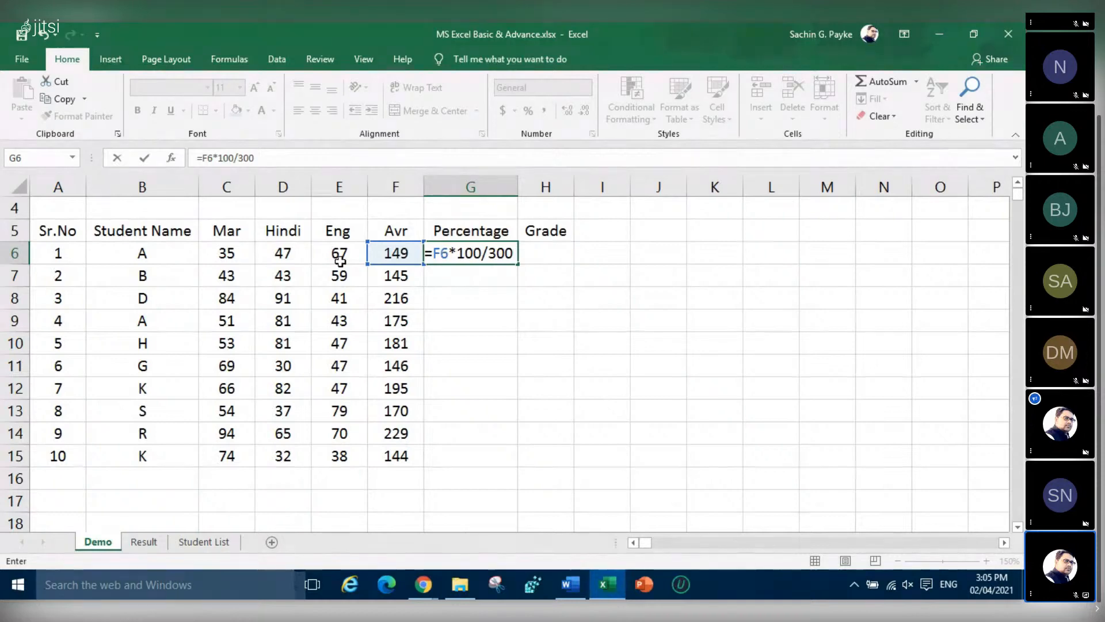
key(Return)
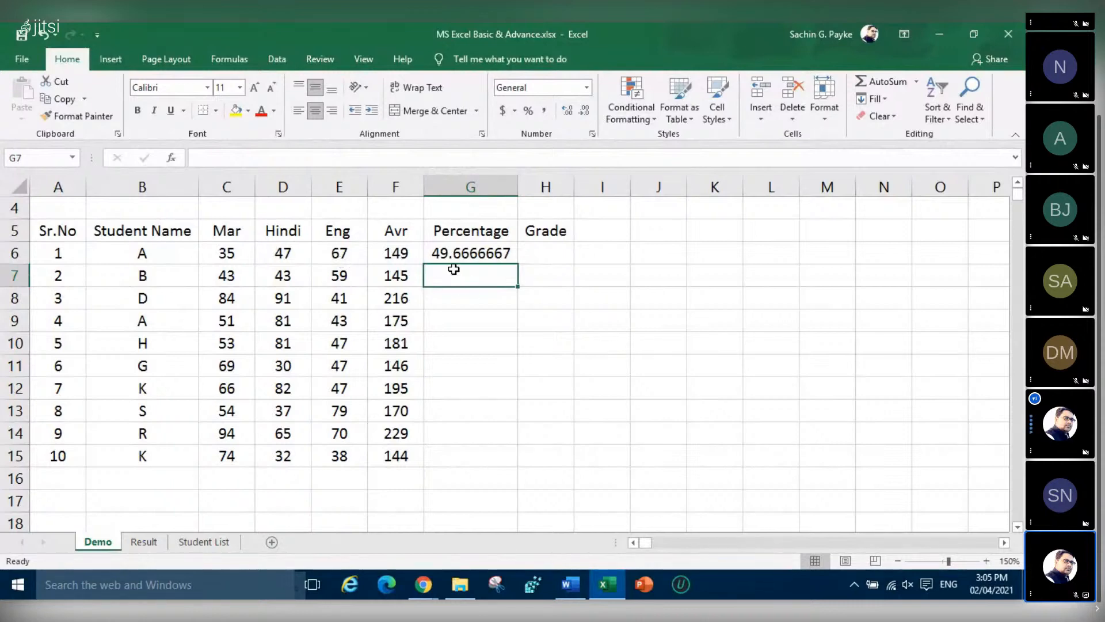
Reduce G6 to two decimal places and fill the percentage formula down through G15
click(487, 254)
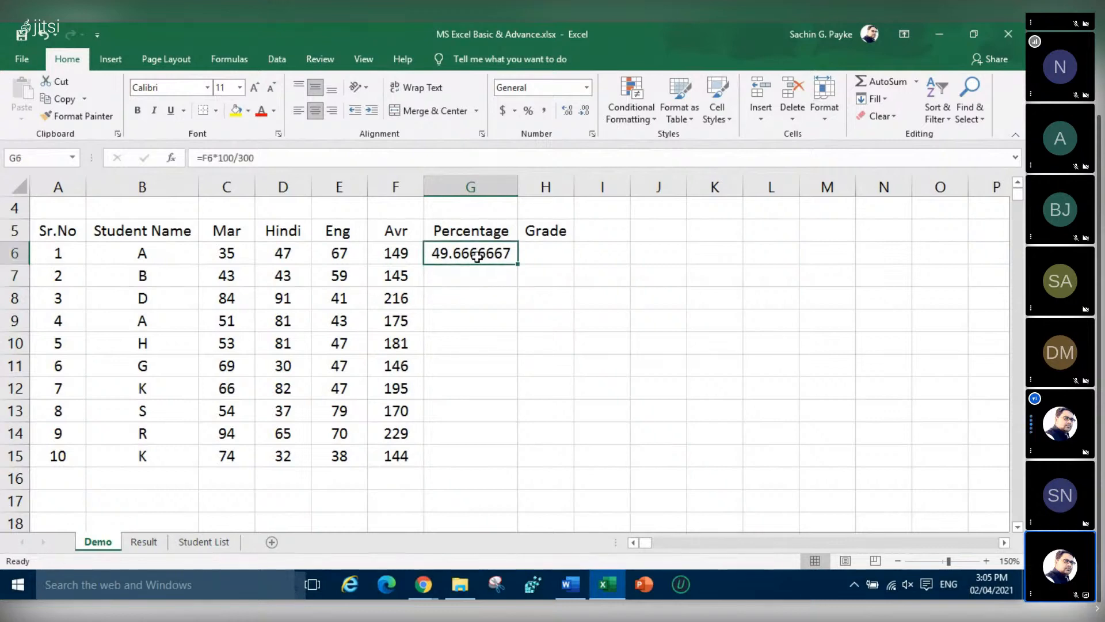
click(581, 111)
click(581, 113)
click(580, 113)
click(580, 113)
click(580, 113)
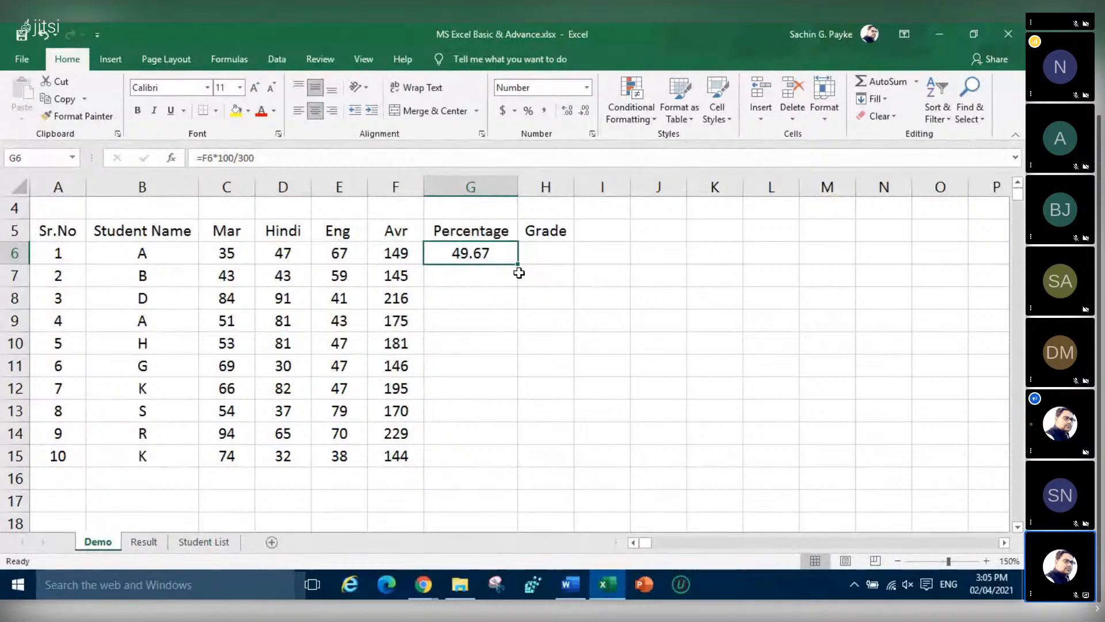
double_click(519, 266)
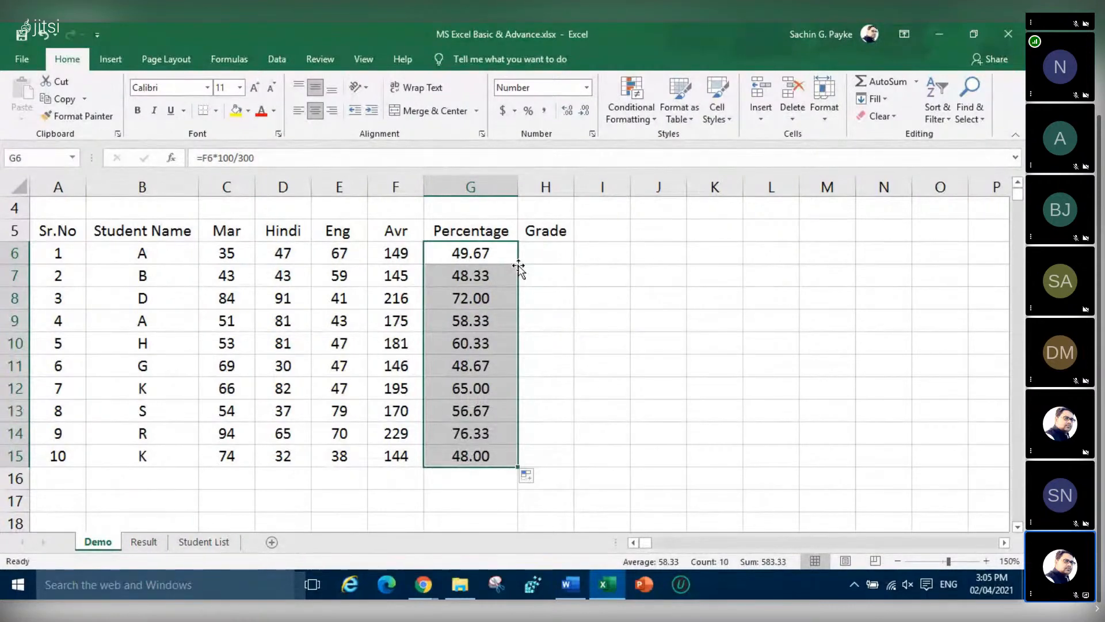
Copy the marks-and-grade table V6:W16 from the Result sheet and paste it at M5 on the Demo sheet
click(556, 254)
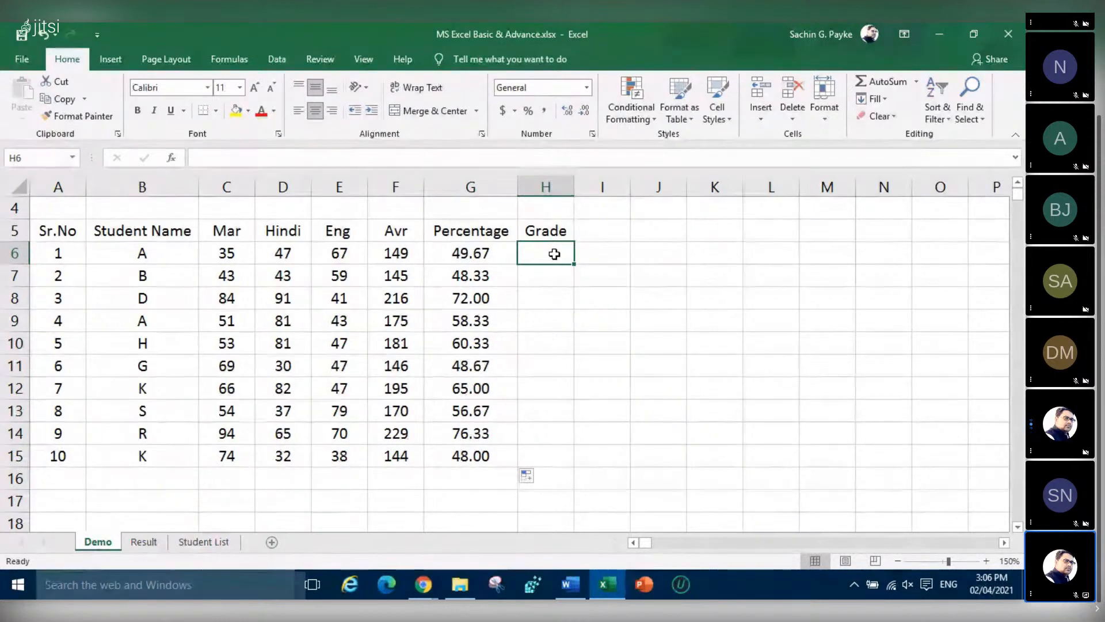
click(150, 542)
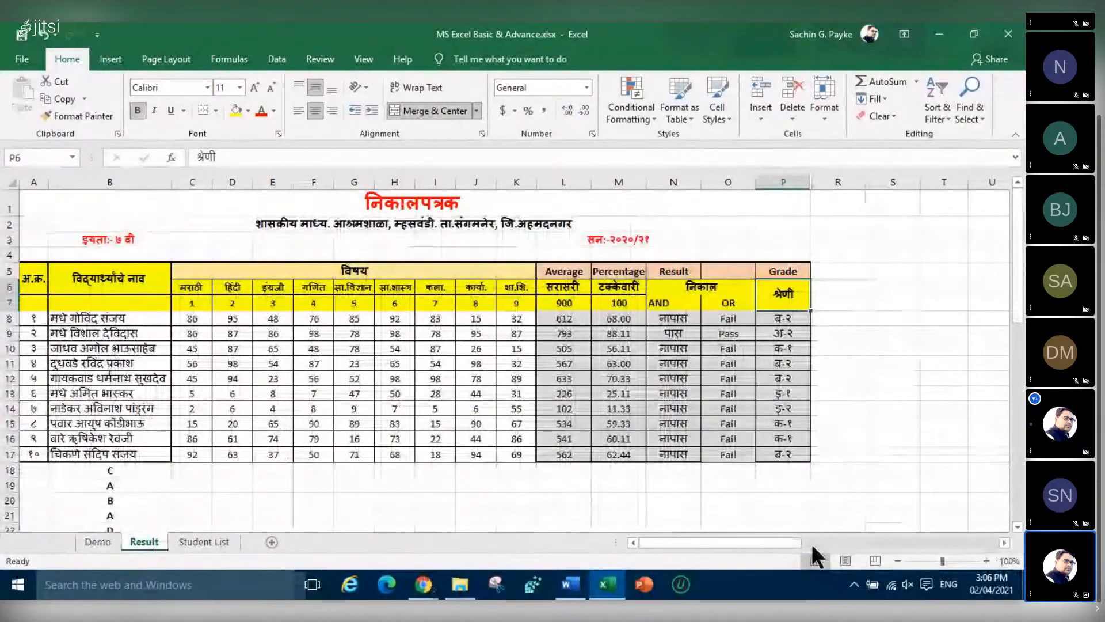
click(1004, 542)
click(1005, 542)
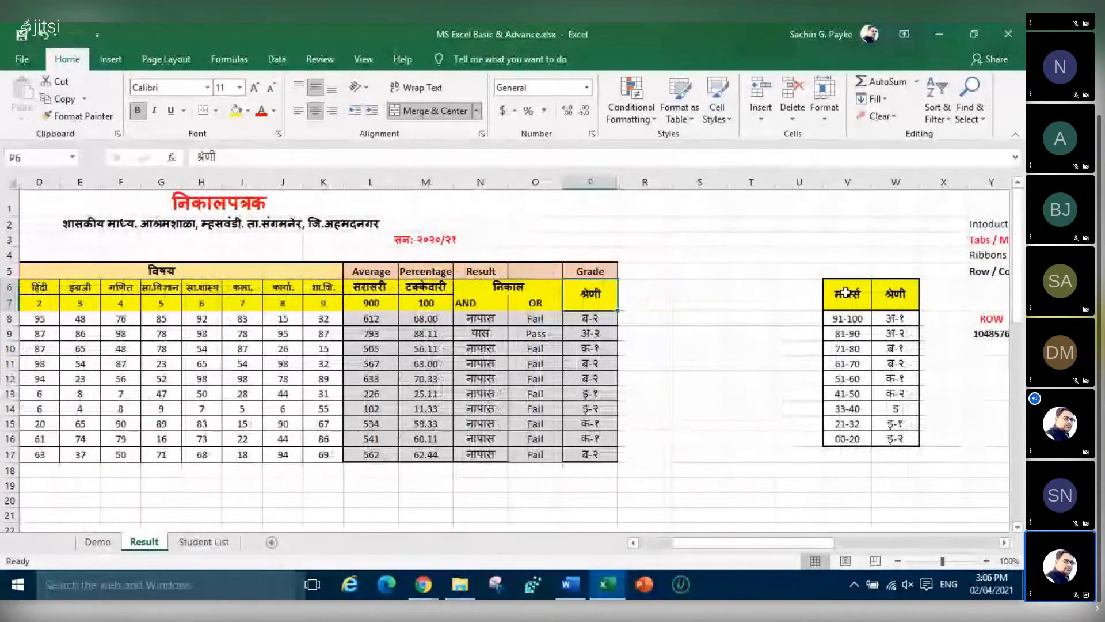
drag(846, 294, 893, 439)
key(ctrl+c)
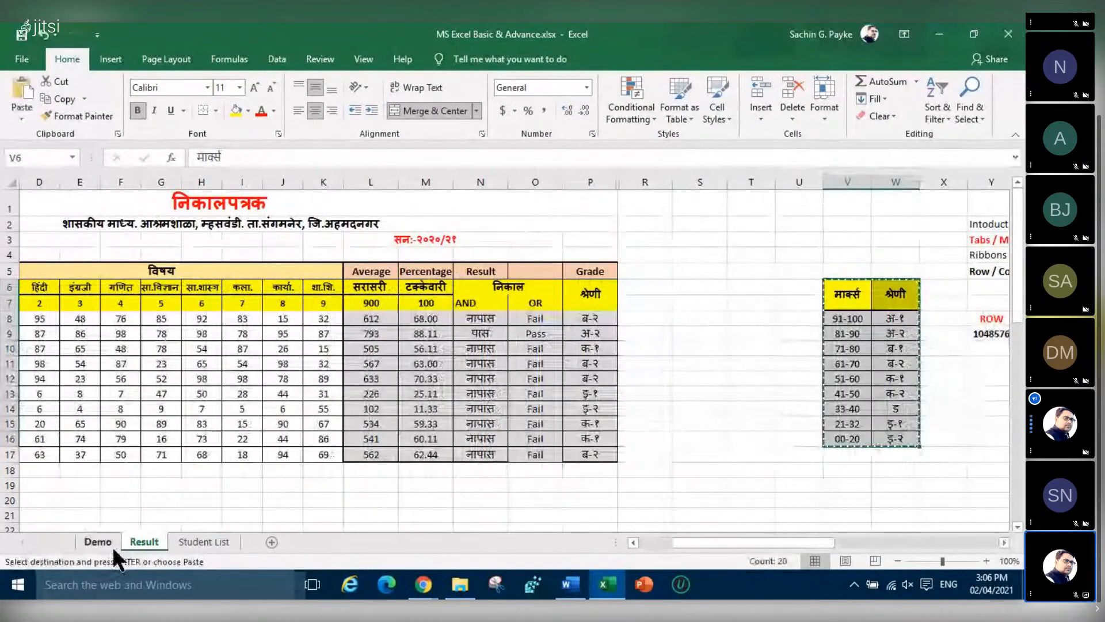
click(98, 542)
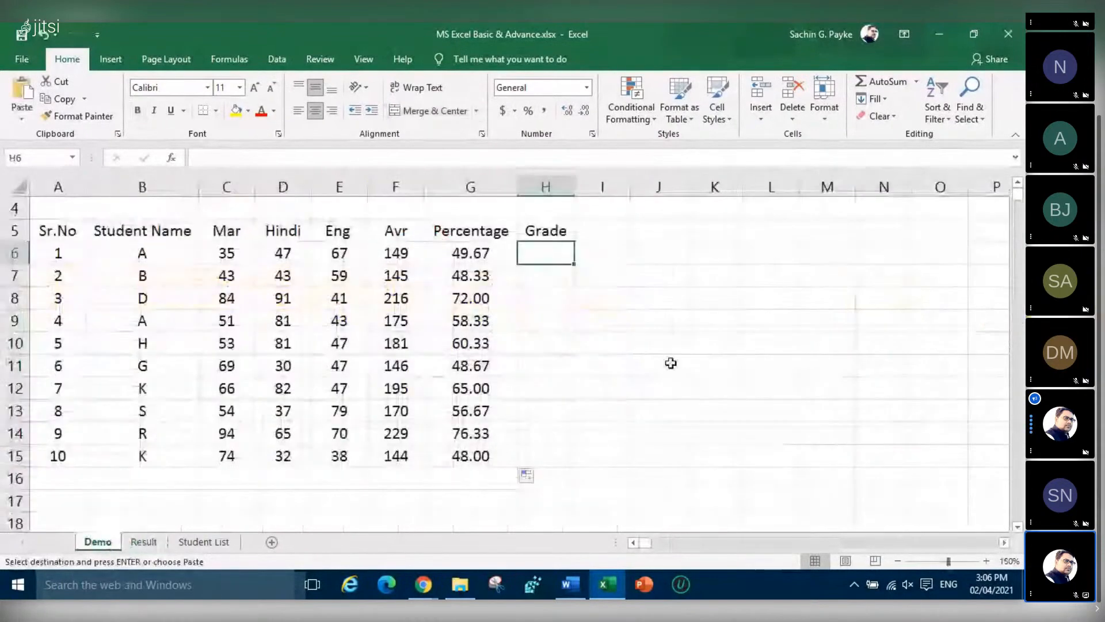
click(833, 240)
key(ctrl+v)
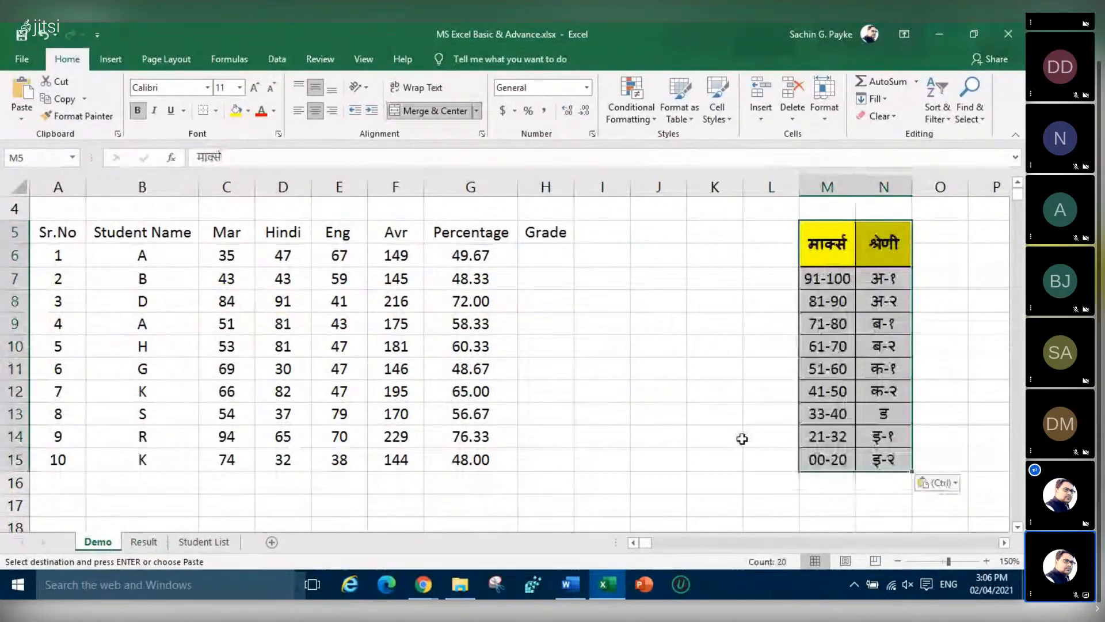
click(718, 461)
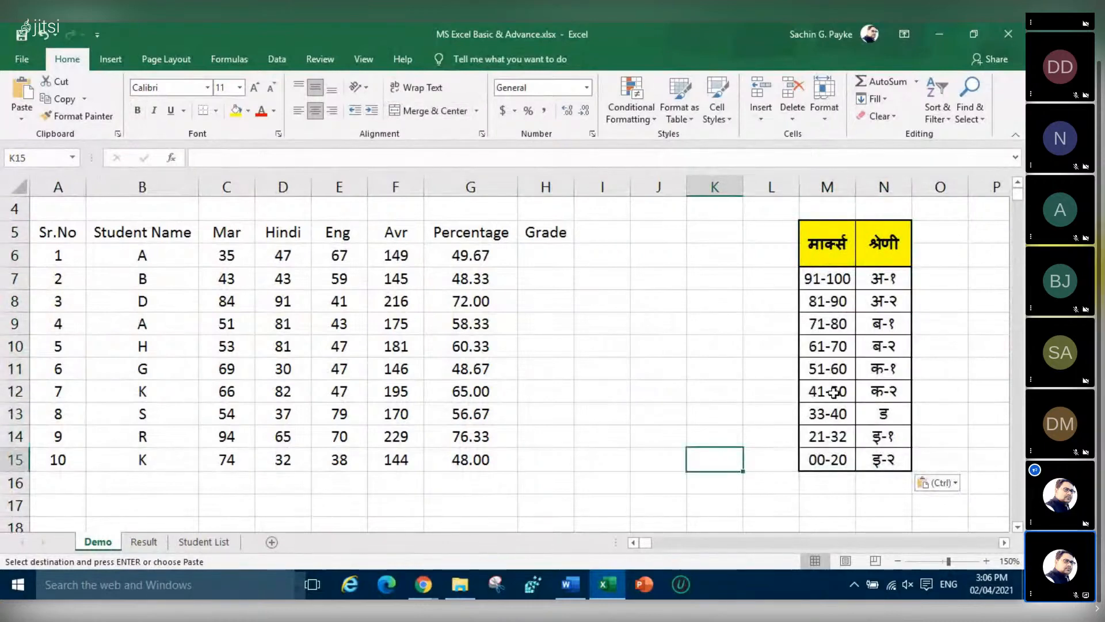
Try to insert three new columns at columns J to L on the Demo sheet
drag(649, 184, 761, 180)
right_click(760, 180)
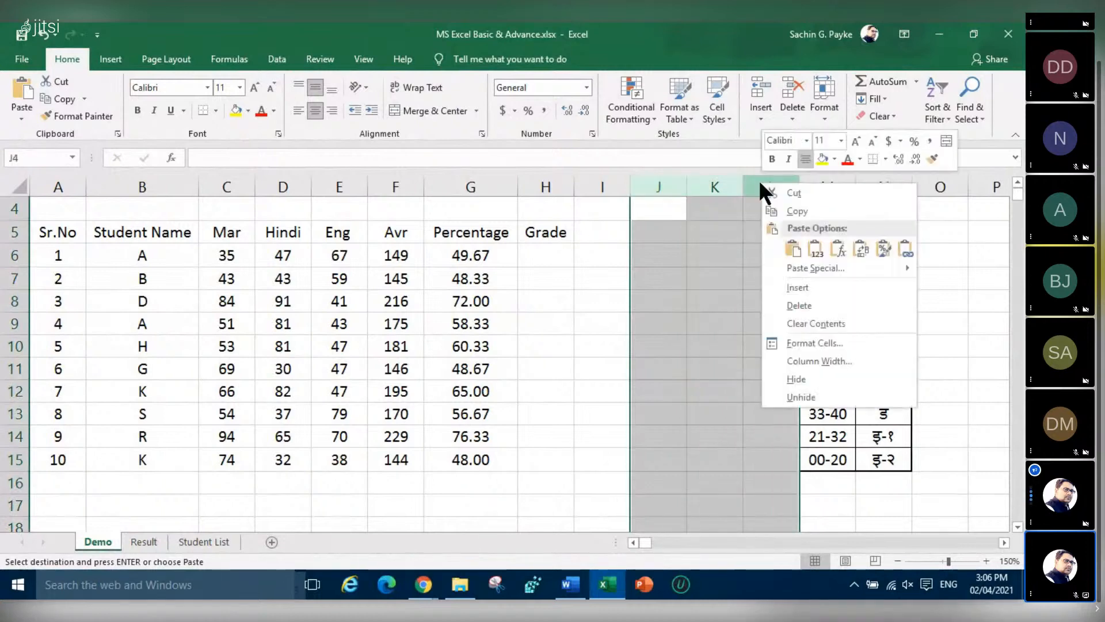
click(783, 289)
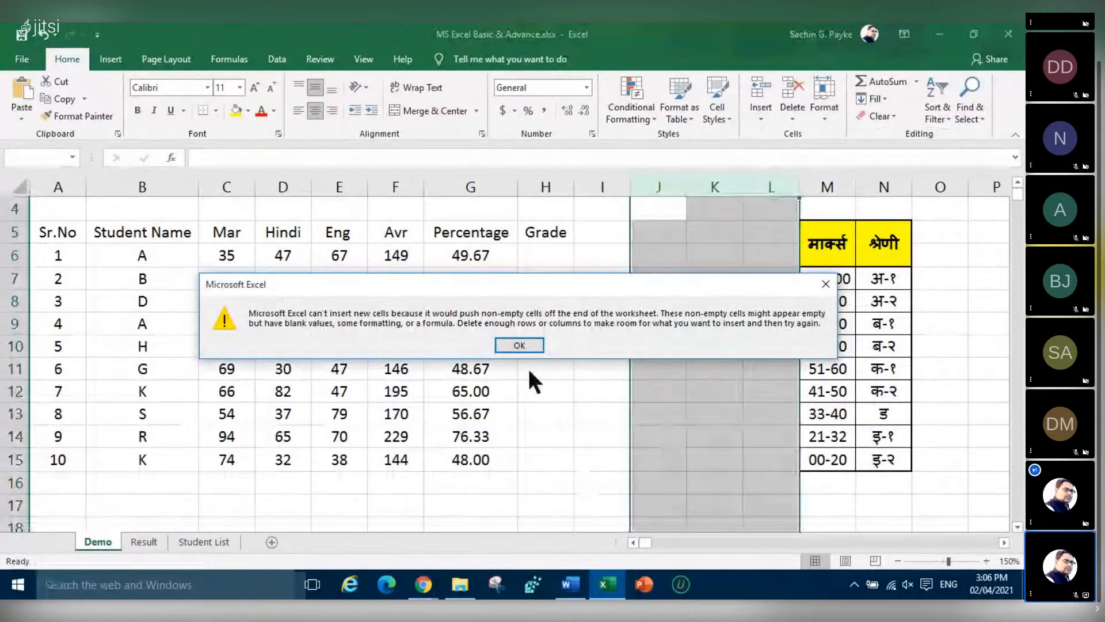
click(527, 346)
click(669, 429)
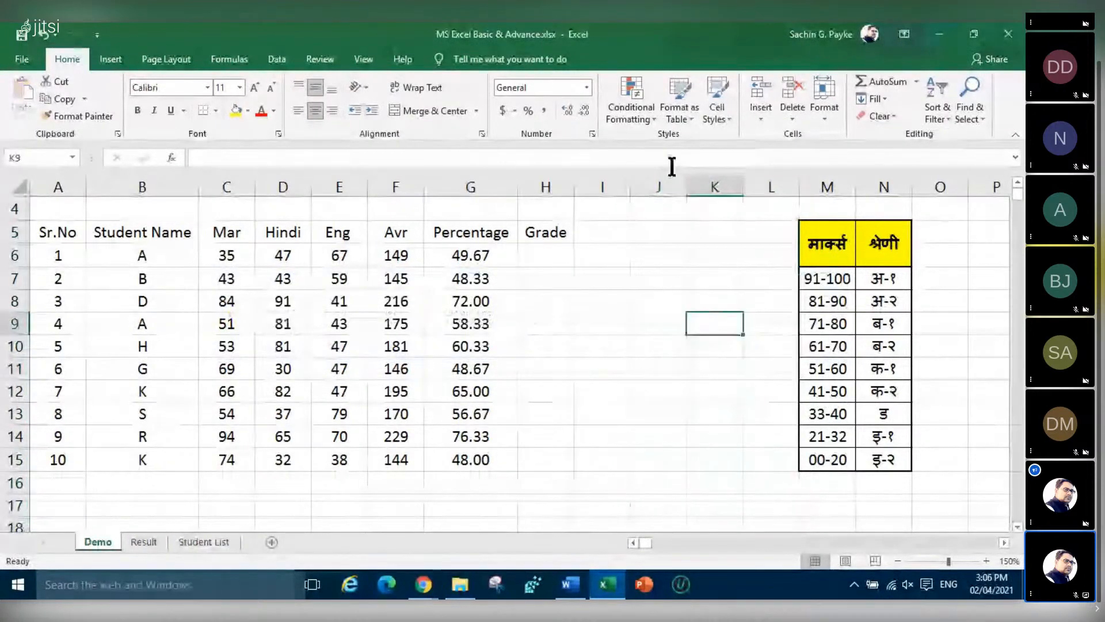